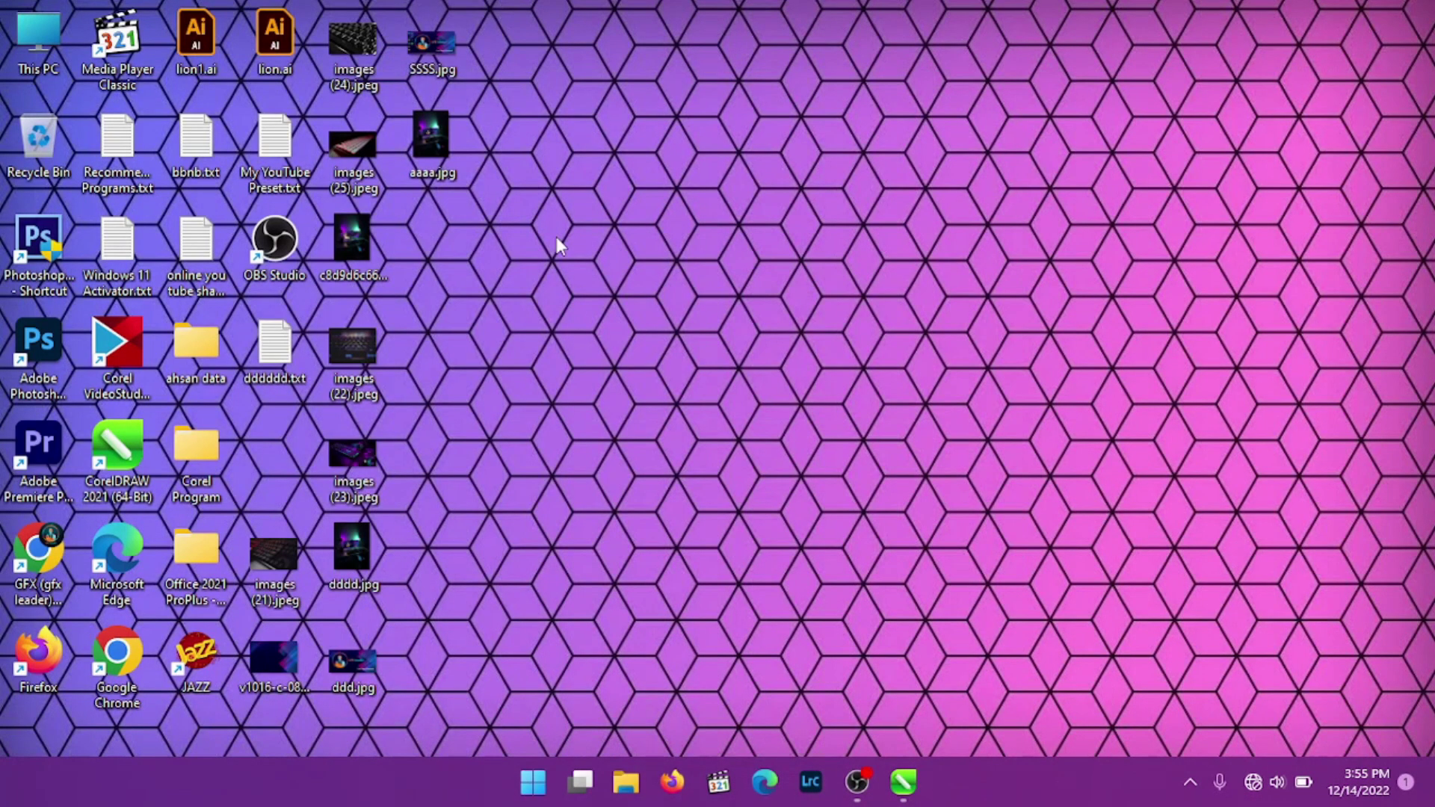
- Refresh the desktop and bring CorelDRAW's Untitled-1 drawing with the Part-3 banner to the front
right_click(556, 240)
left_click(683, 340)
mouse_move(904, 781)
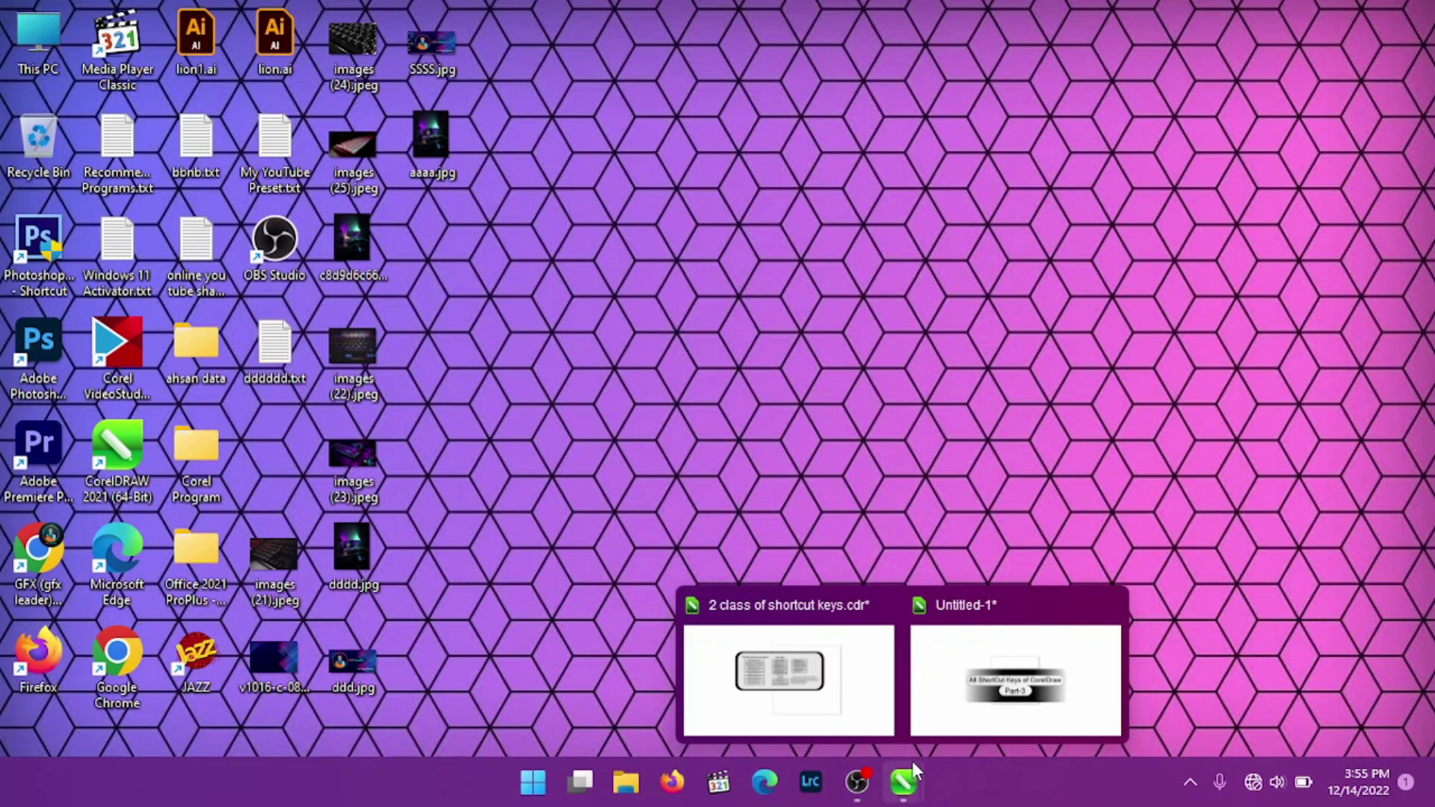
left_click(999, 700)
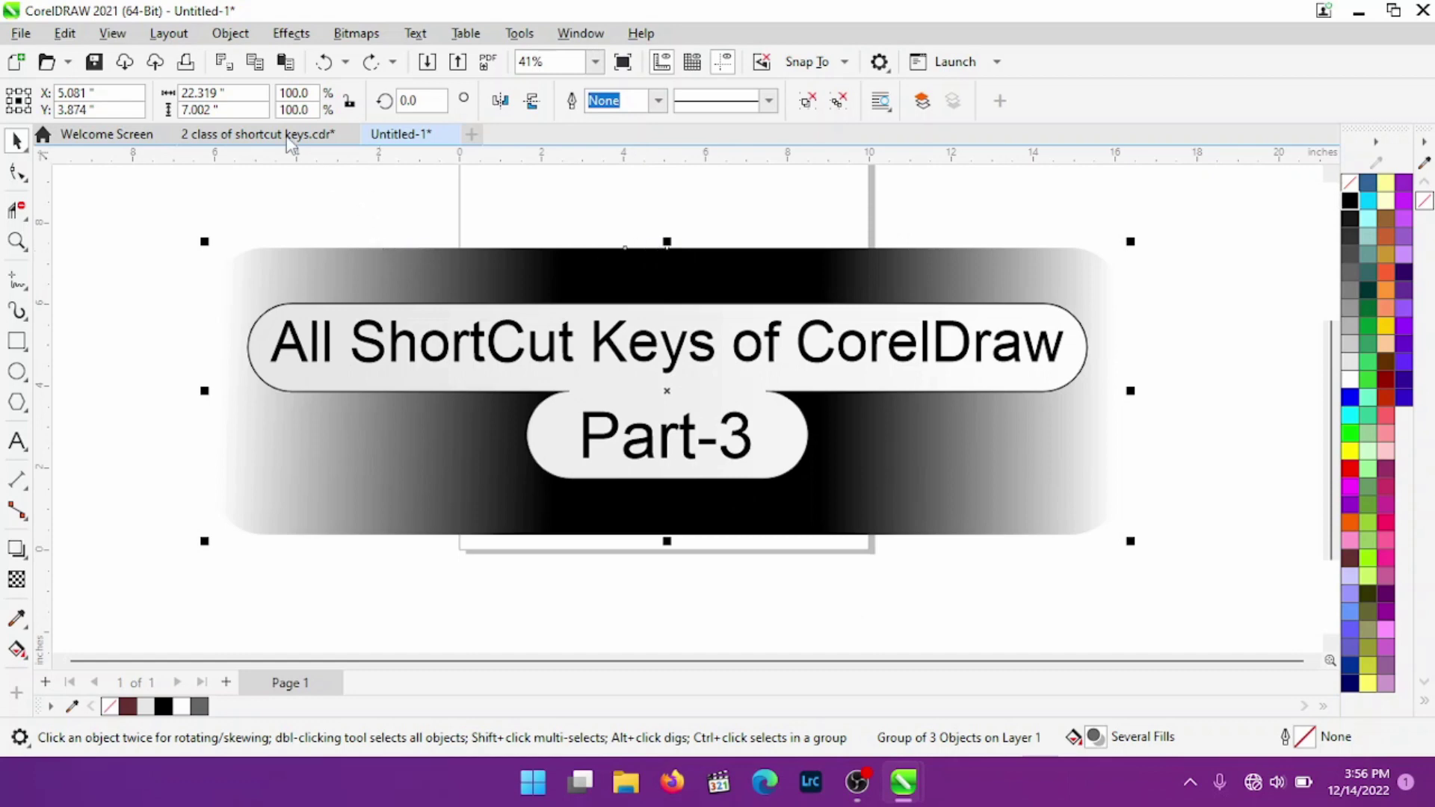
- Switch to '2 class of shortcut keys.cdr' and zoom around its File, Tool Box and Zoom panels
left_click(254, 134)
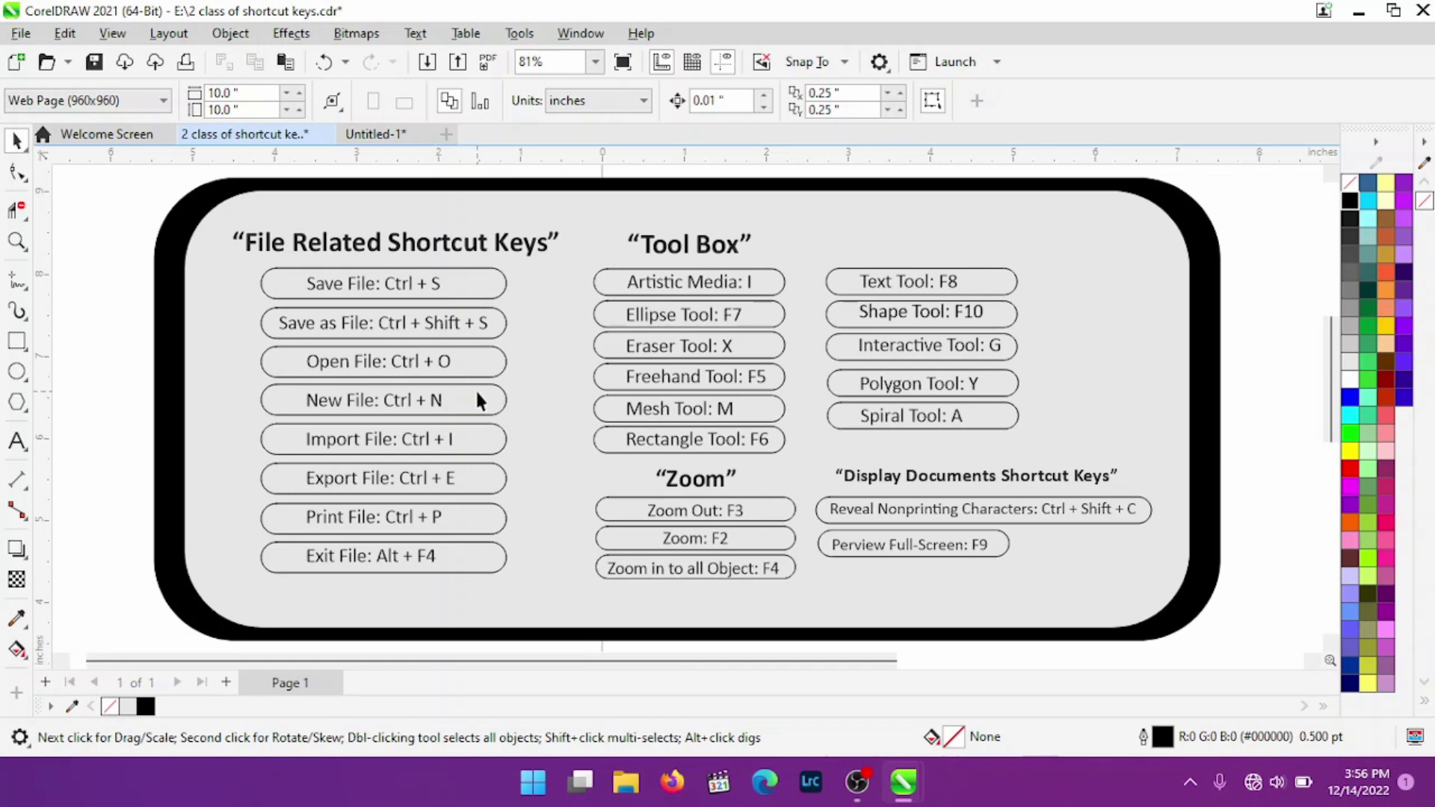
scroll(509, 388, "down", 2)
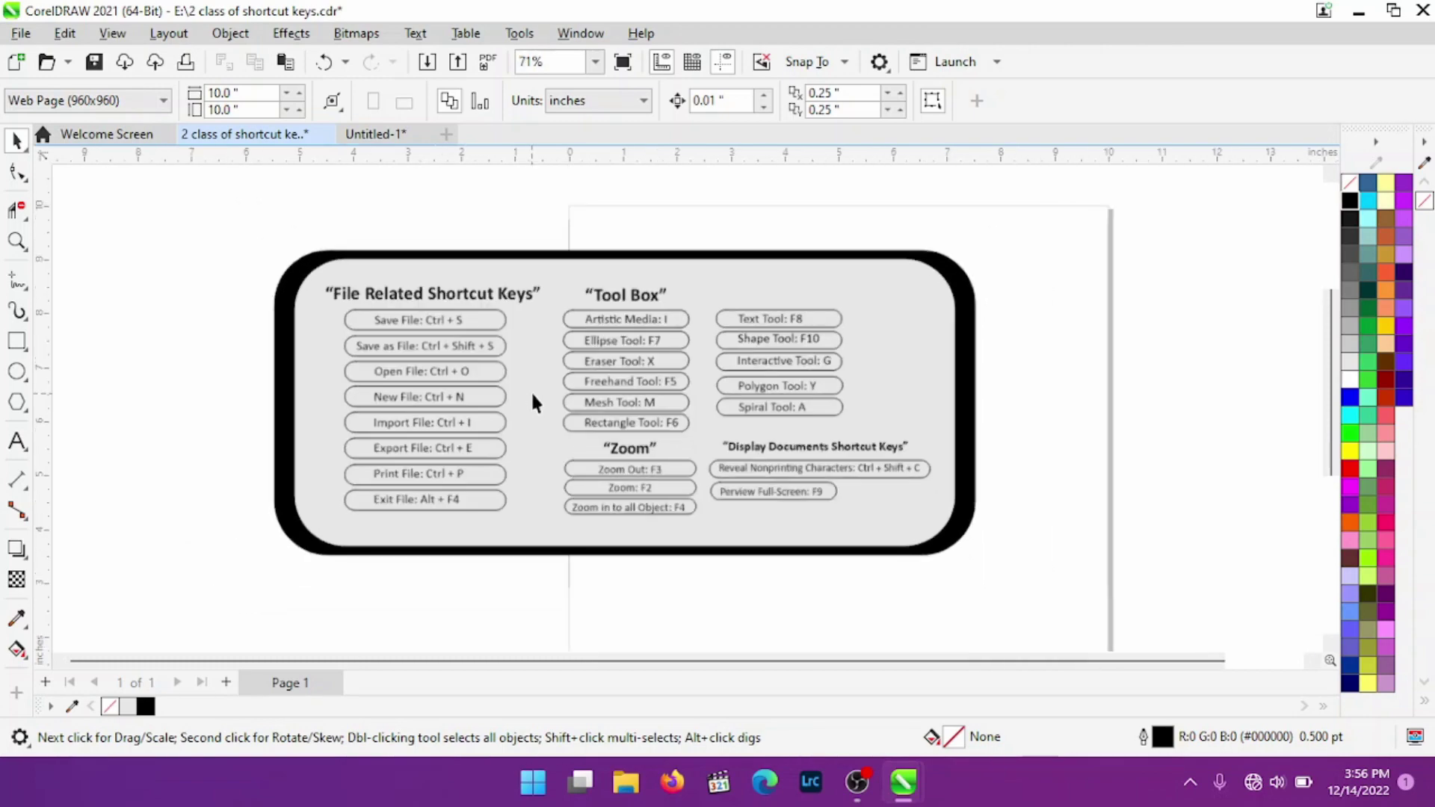
scroll(329, 296, "up", 2)
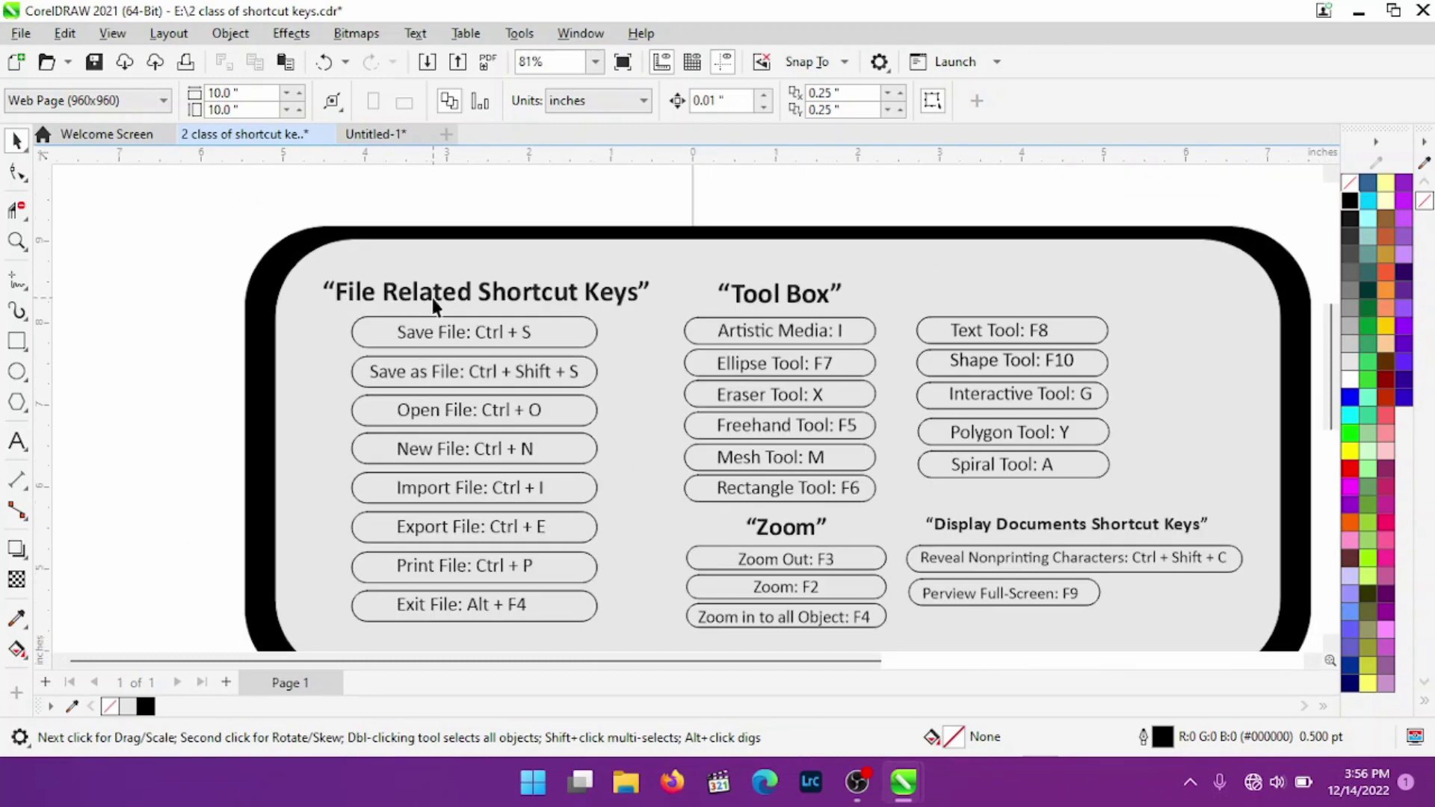
scroll(430, 297, "up", 1)
scroll(416, 292, "up", 1)
scroll(416, 294, "up", 1)
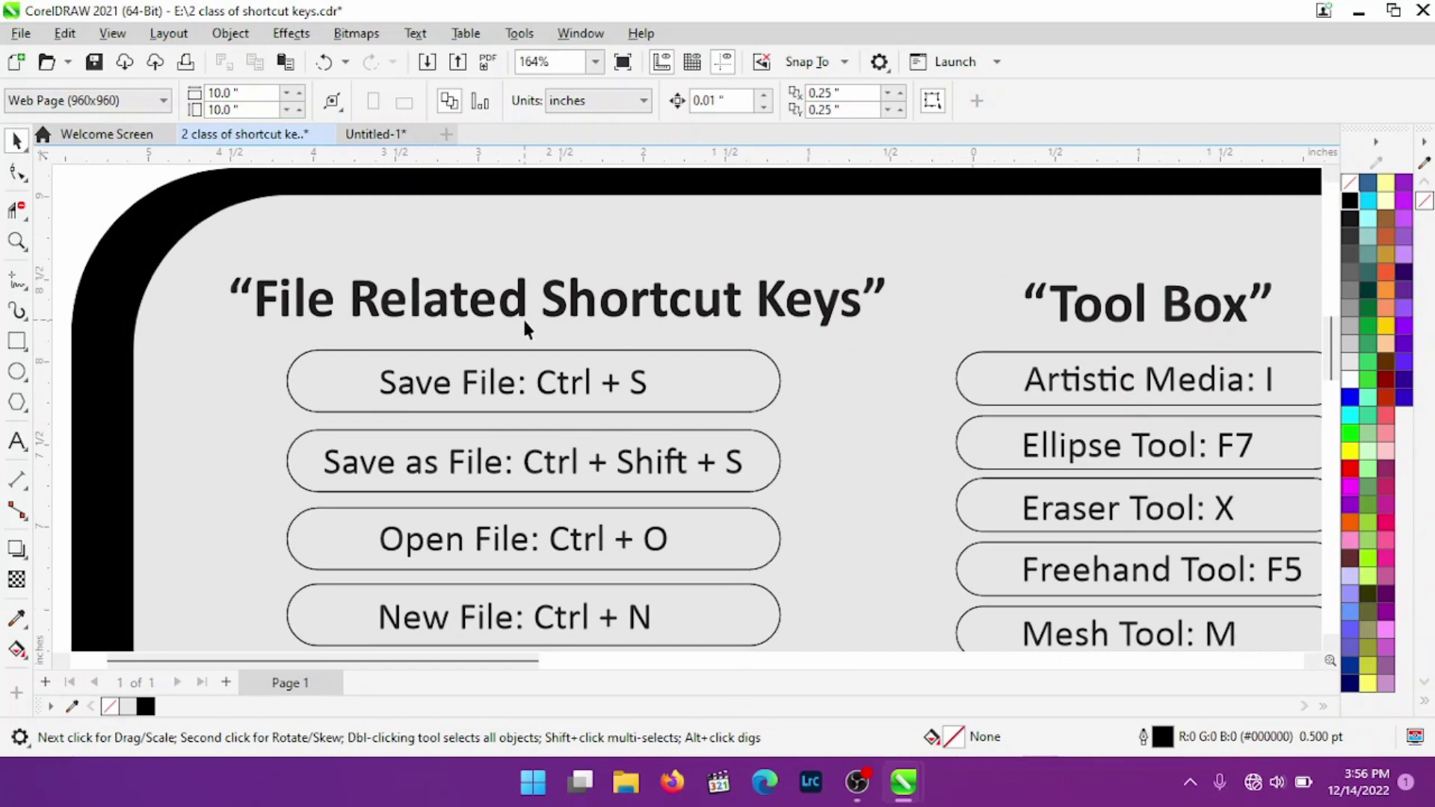
scroll(533, 298, "down", 1)
scroll(533, 299, "down", 2)
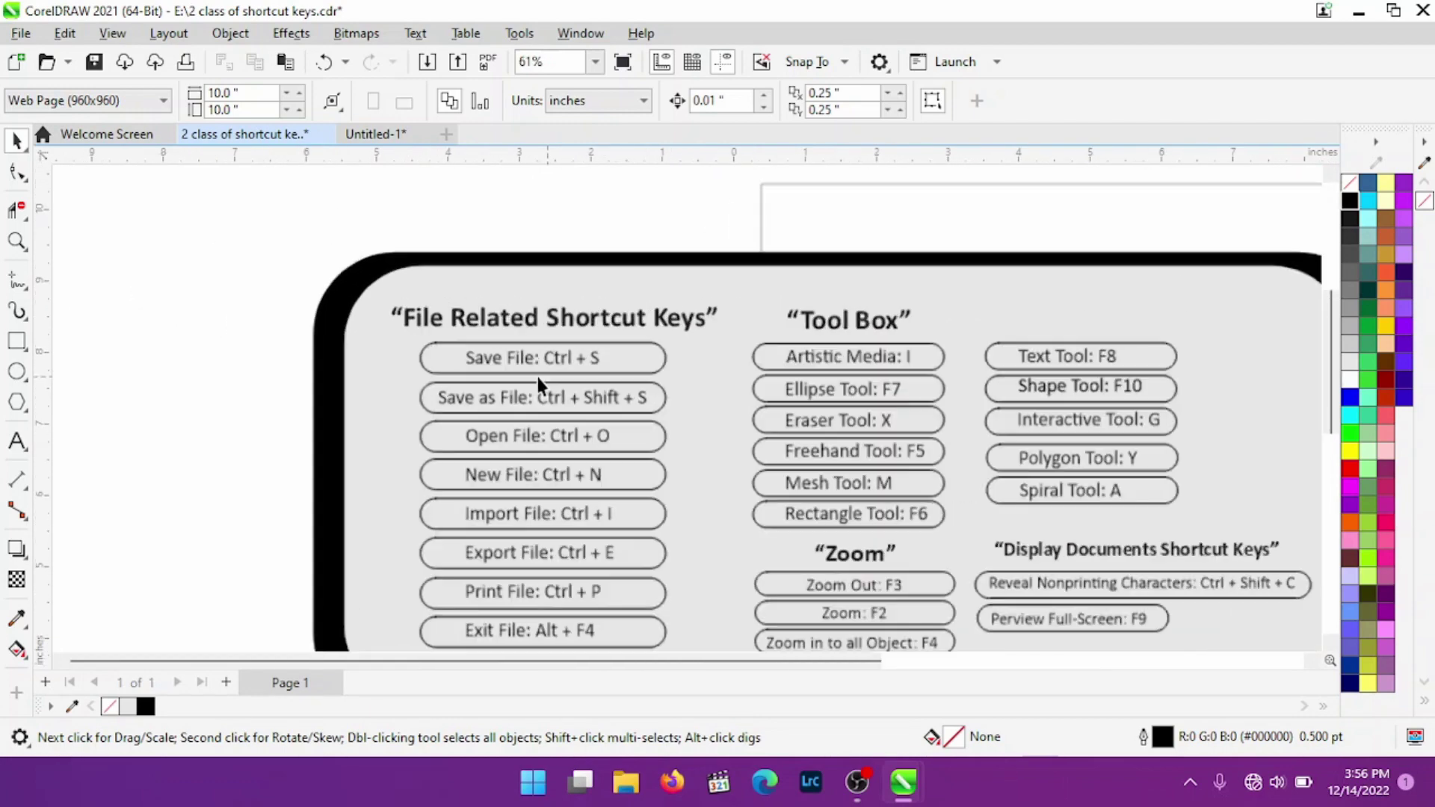
scroll(460, 309, "up", 2)
scroll(549, 290, "down", 1)
scroll(550, 290, "up", 1)
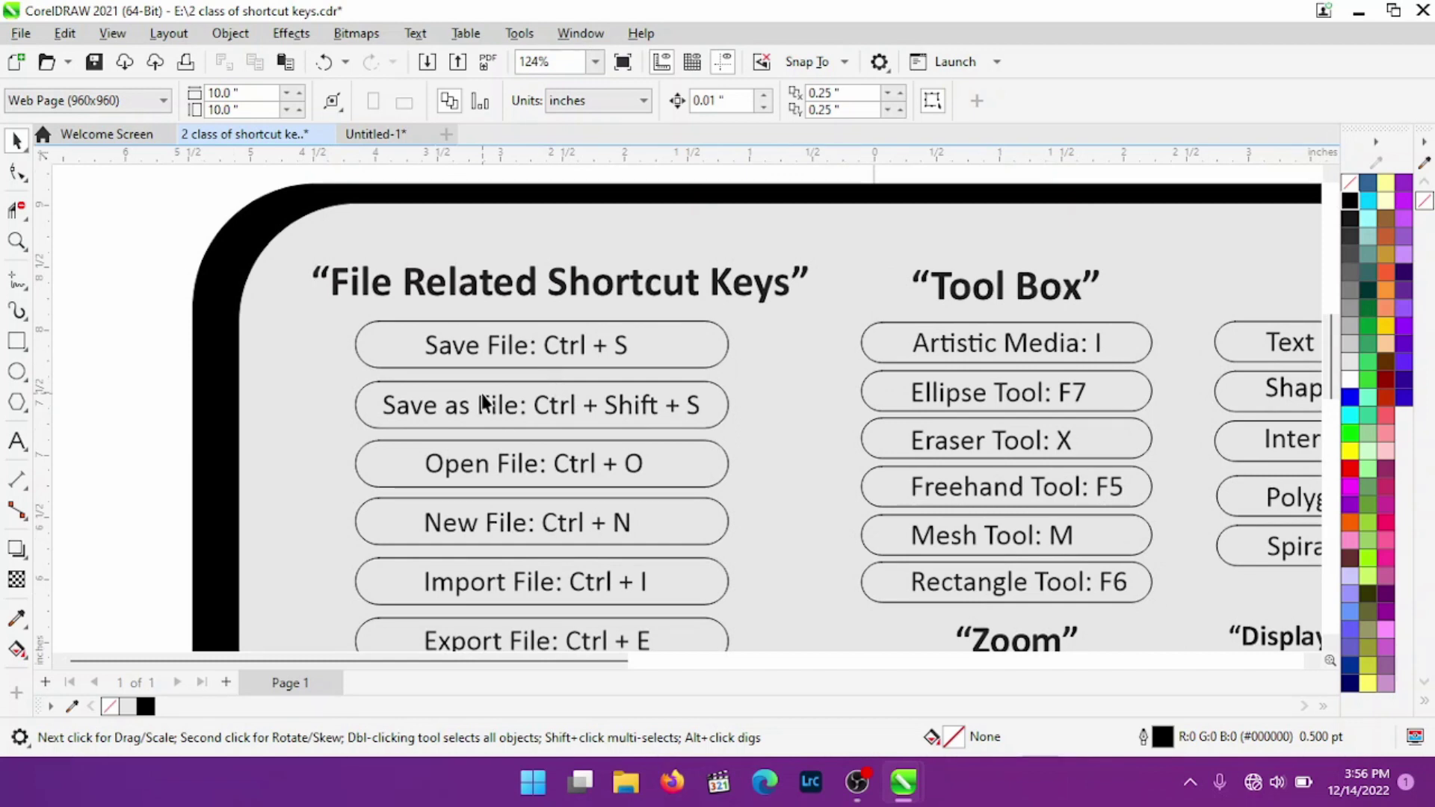
scroll(401, 408, "down", 1)
scroll(489, 375, "down", 1)
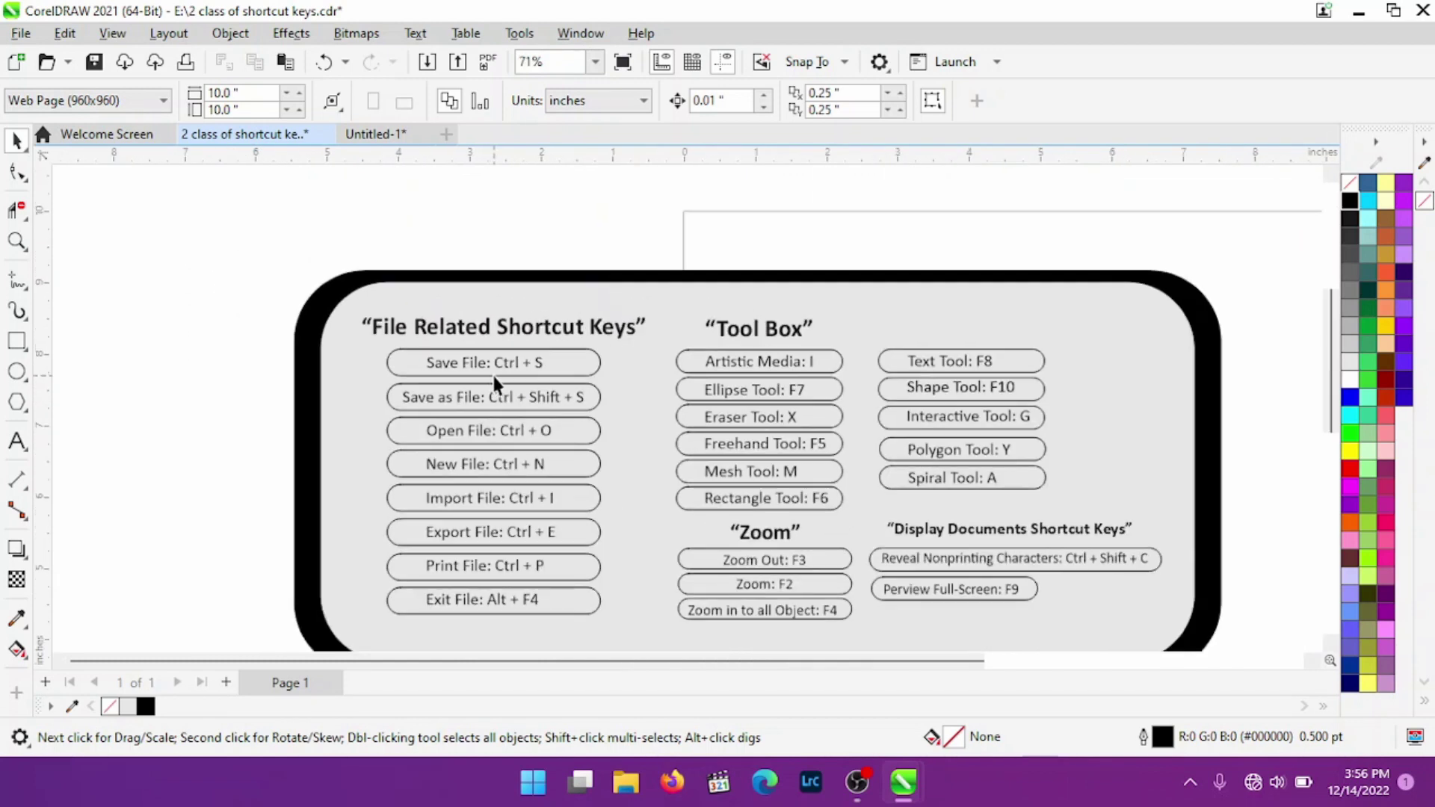
scroll(544, 429, "down", 1)
scroll(549, 377, "down", 1)
scroll(619, 483, "up", 1)
scroll(618, 482, "up", 1)
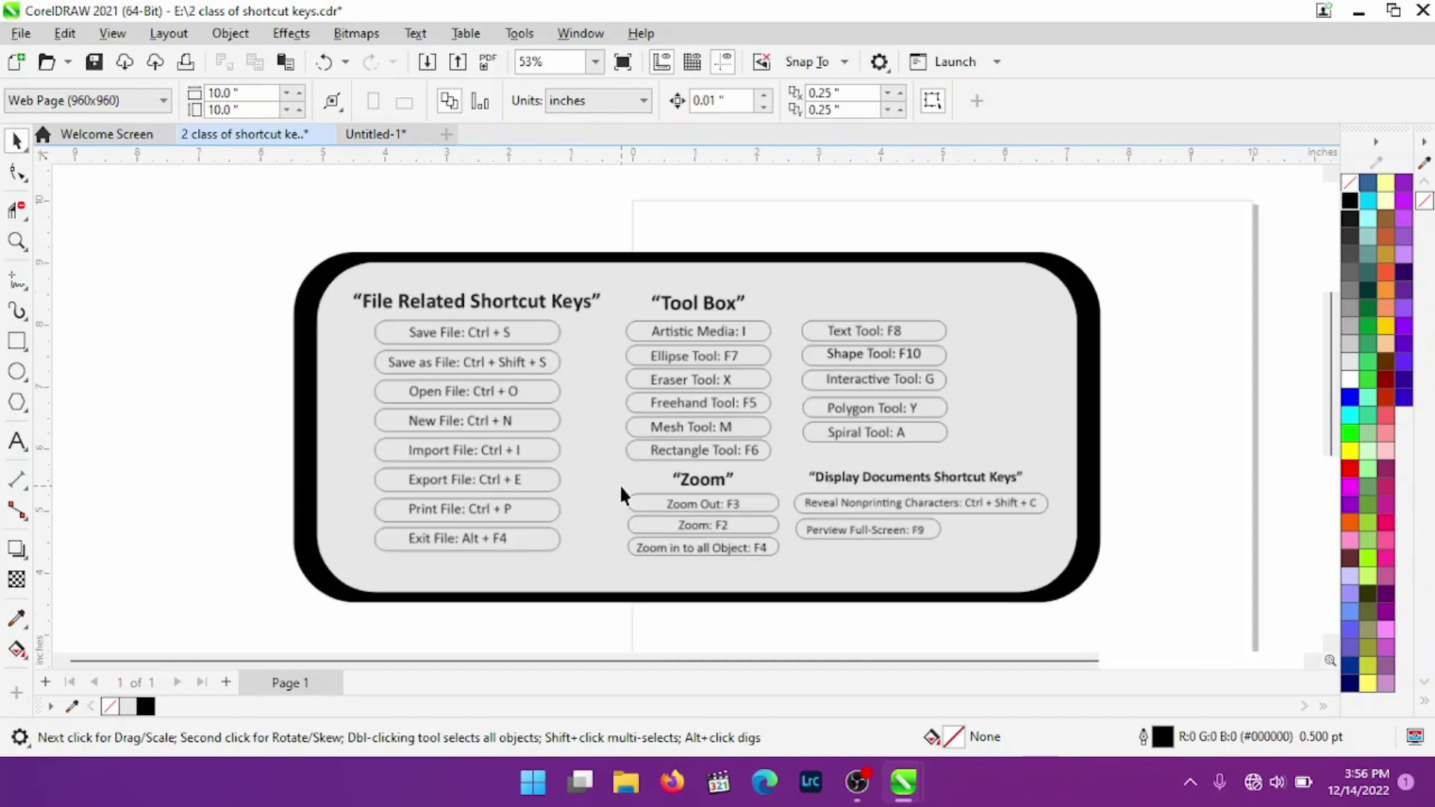
scroll(619, 483, "up", 1)
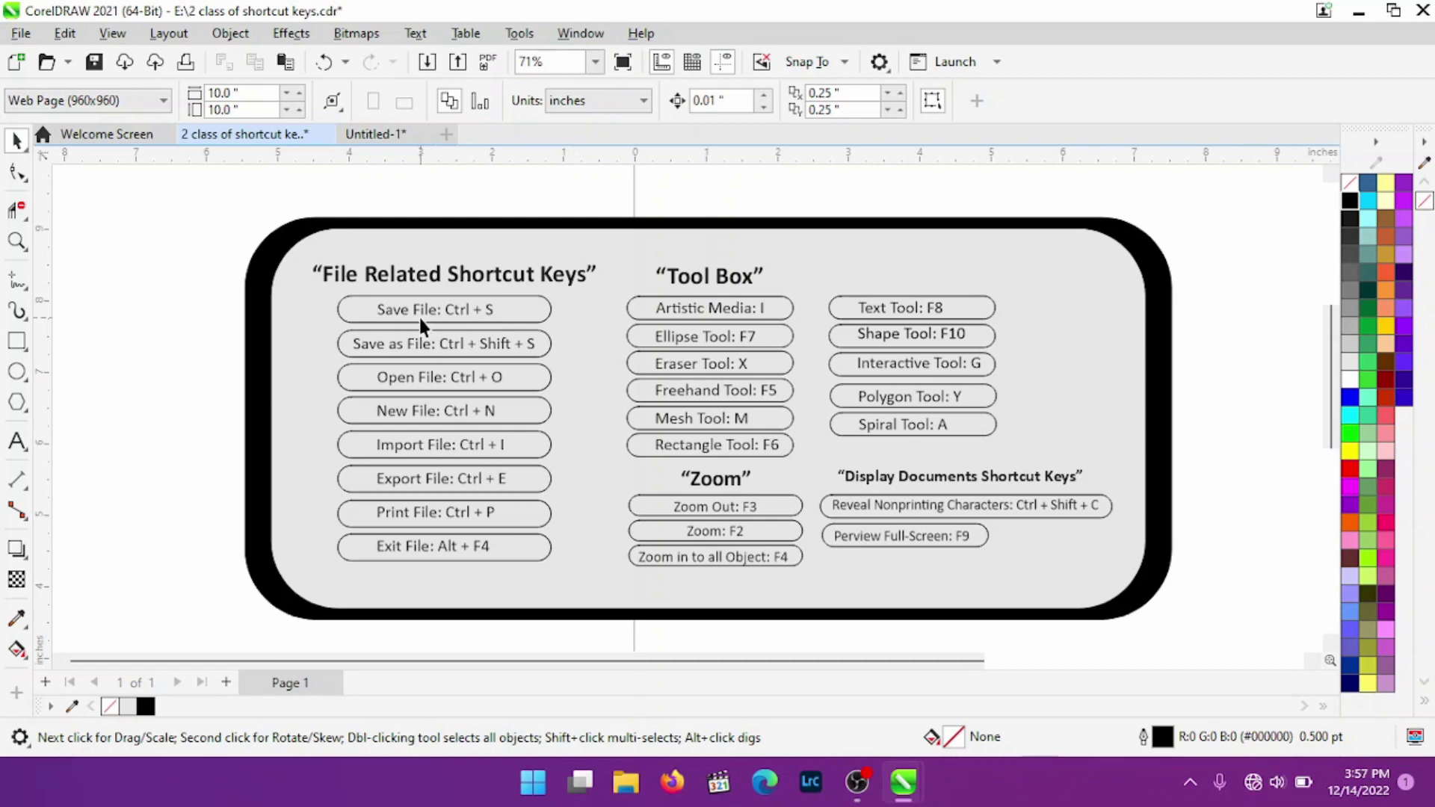
scroll(419, 316, "up", 3)
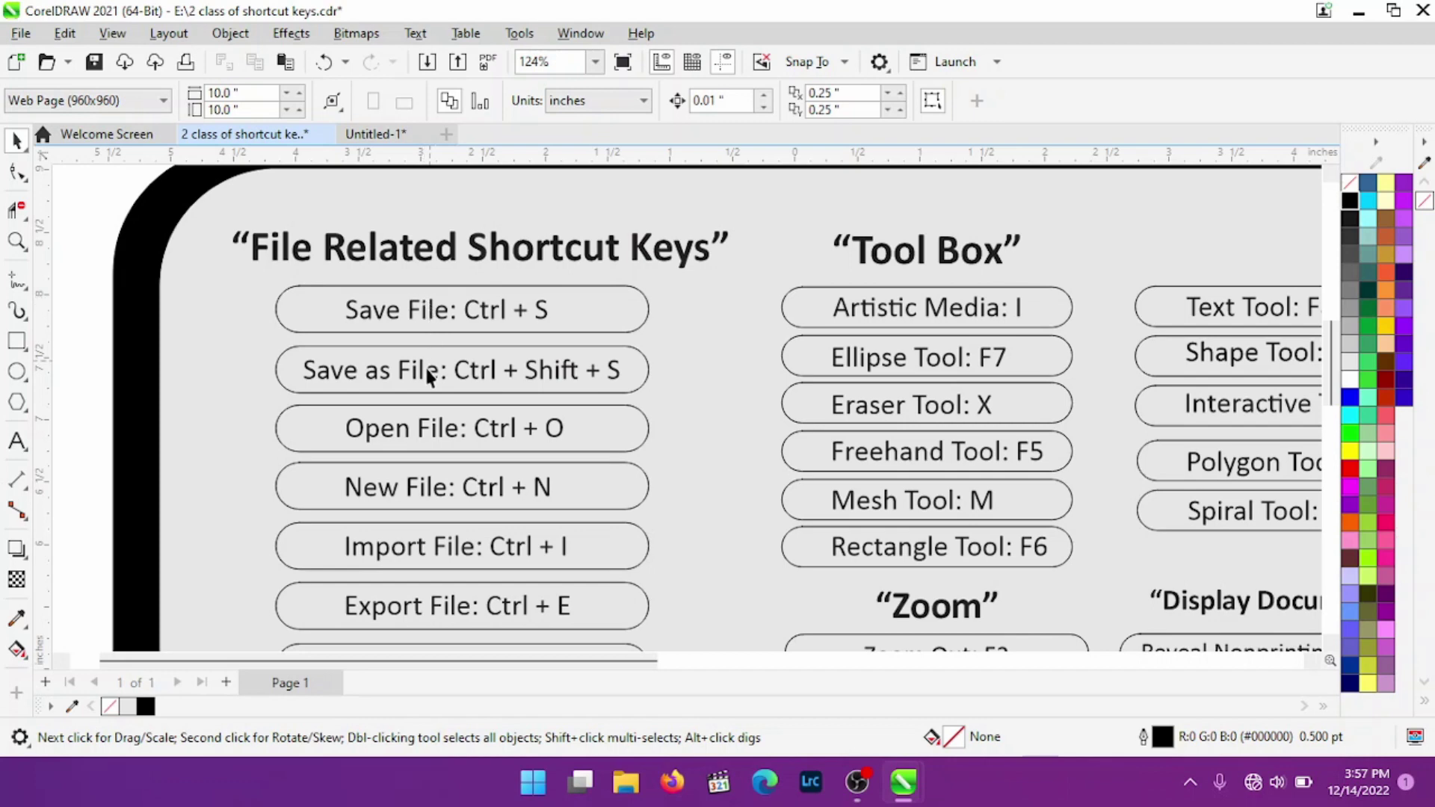
scroll(342, 387, "up", 2)
scroll(342, 387, "up", 2)
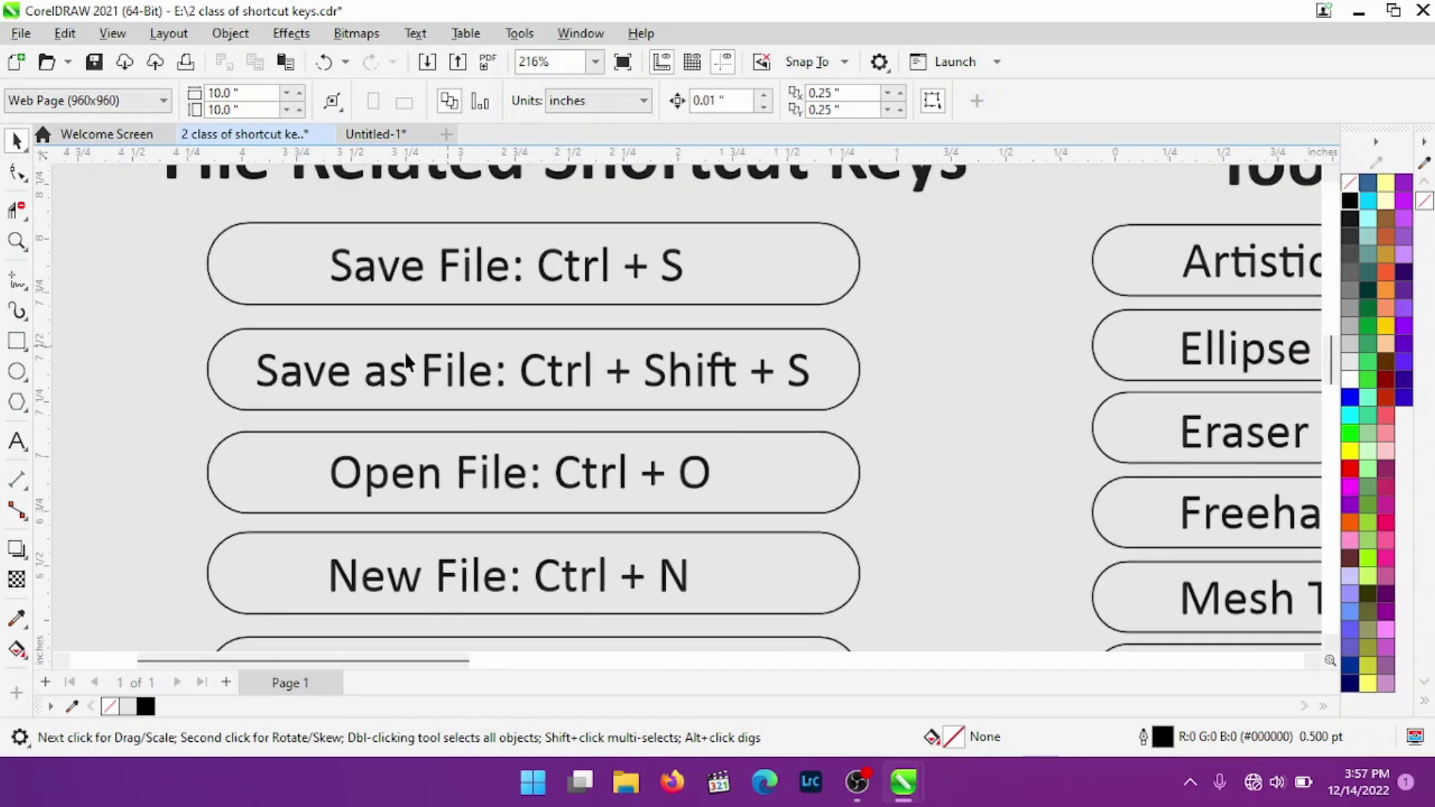
scroll(423, 373, "up", 2)
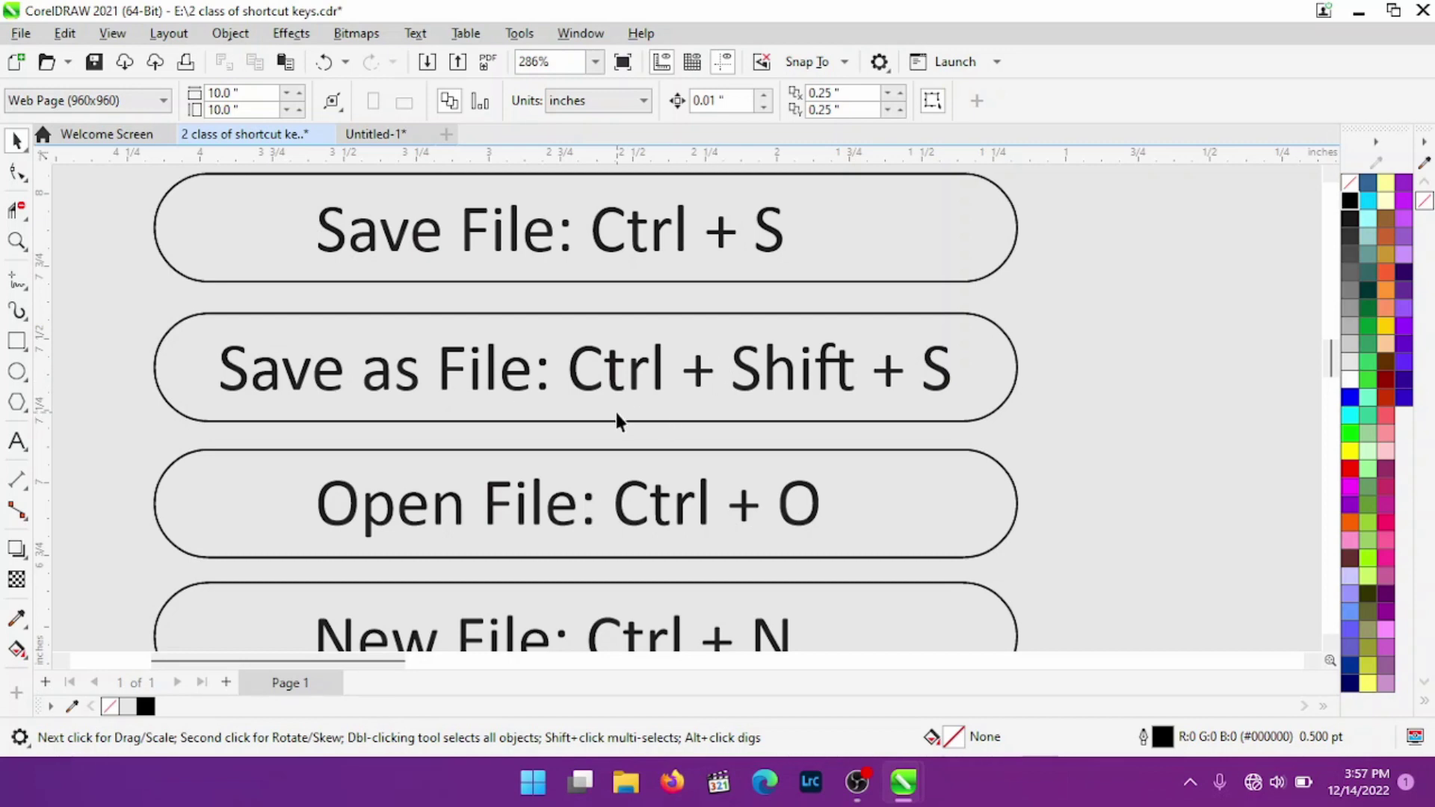
scroll(616, 413, "down", 2)
scroll(496, 390, "down", 1)
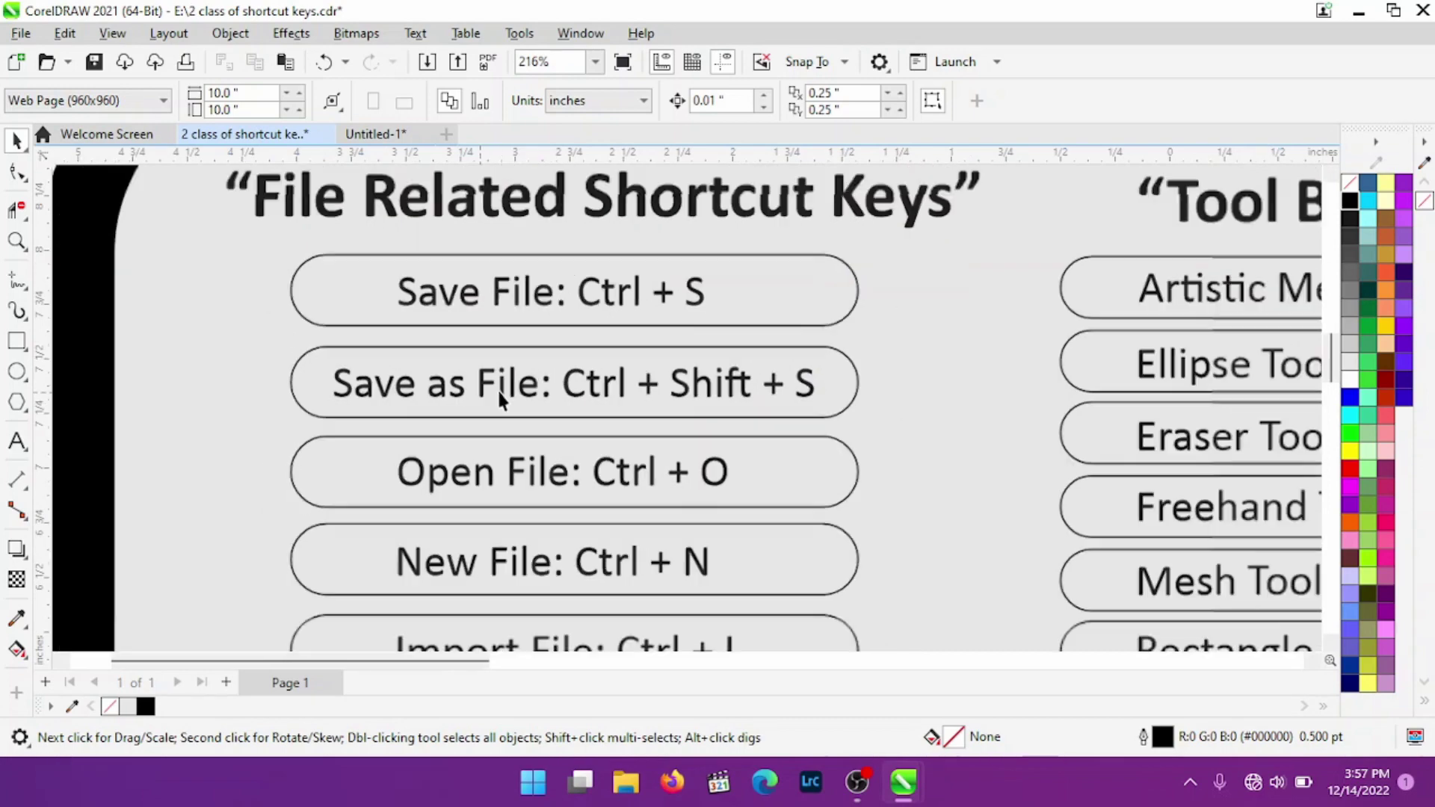
scroll(539, 373, "down", 1)
scroll(560, 377, "down", 2)
scroll(581, 397, "down", 1)
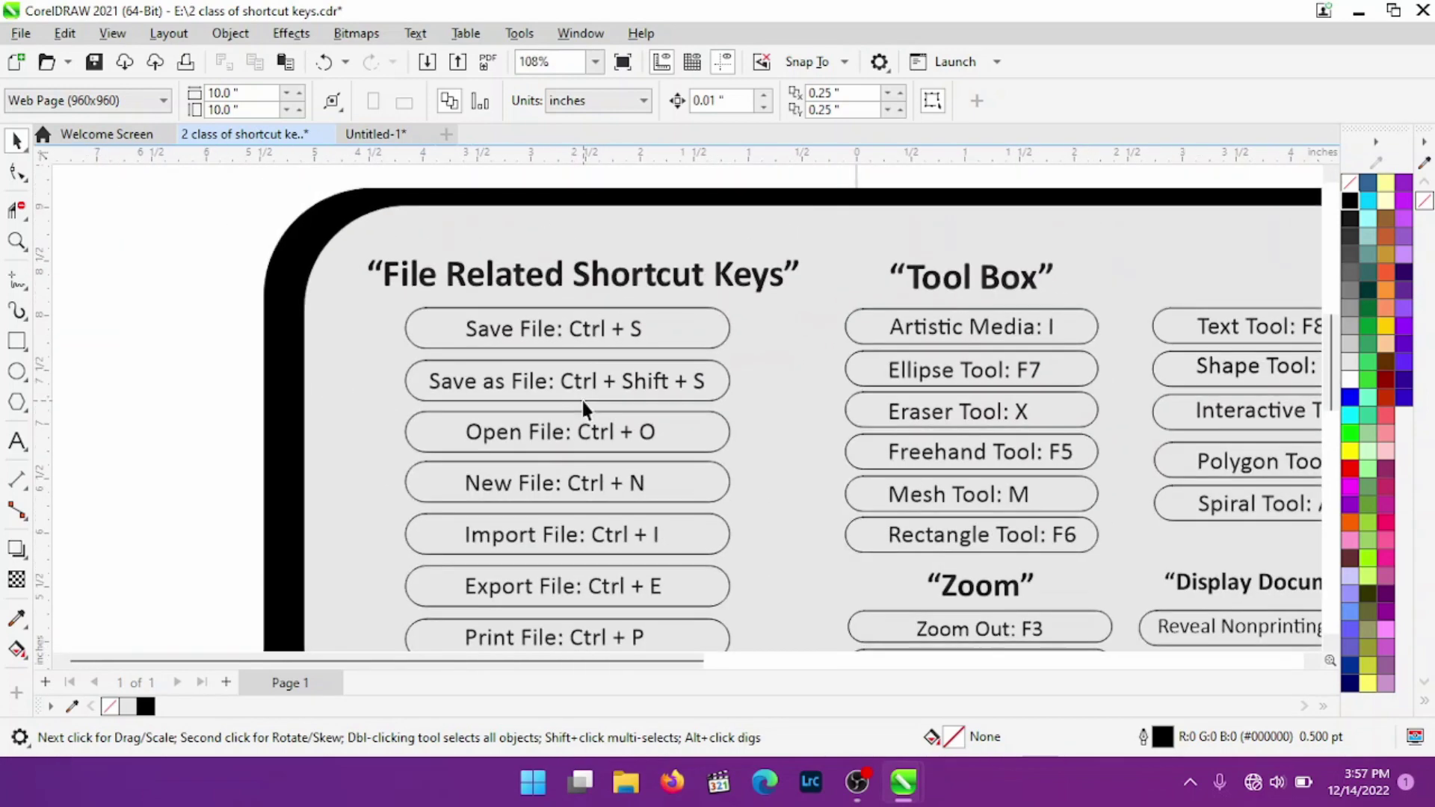
scroll(583, 401, "down", 1)
scroll(584, 400, "down", 1)
scroll(575, 400, "up", 1)
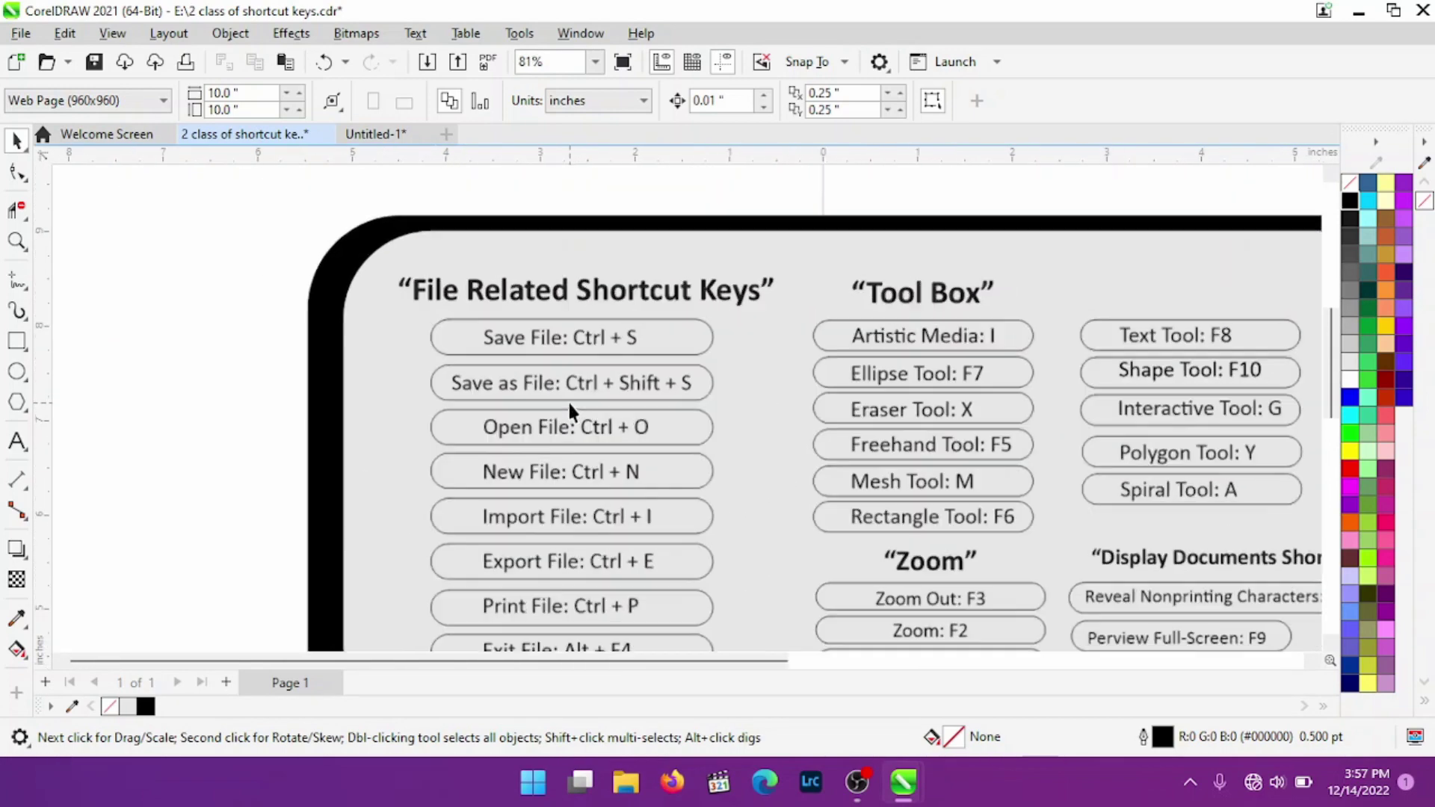
scroll(496, 379, "up", 1)
scroll(484, 379, "up", 1)
scroll(641, 396, "up", 1)
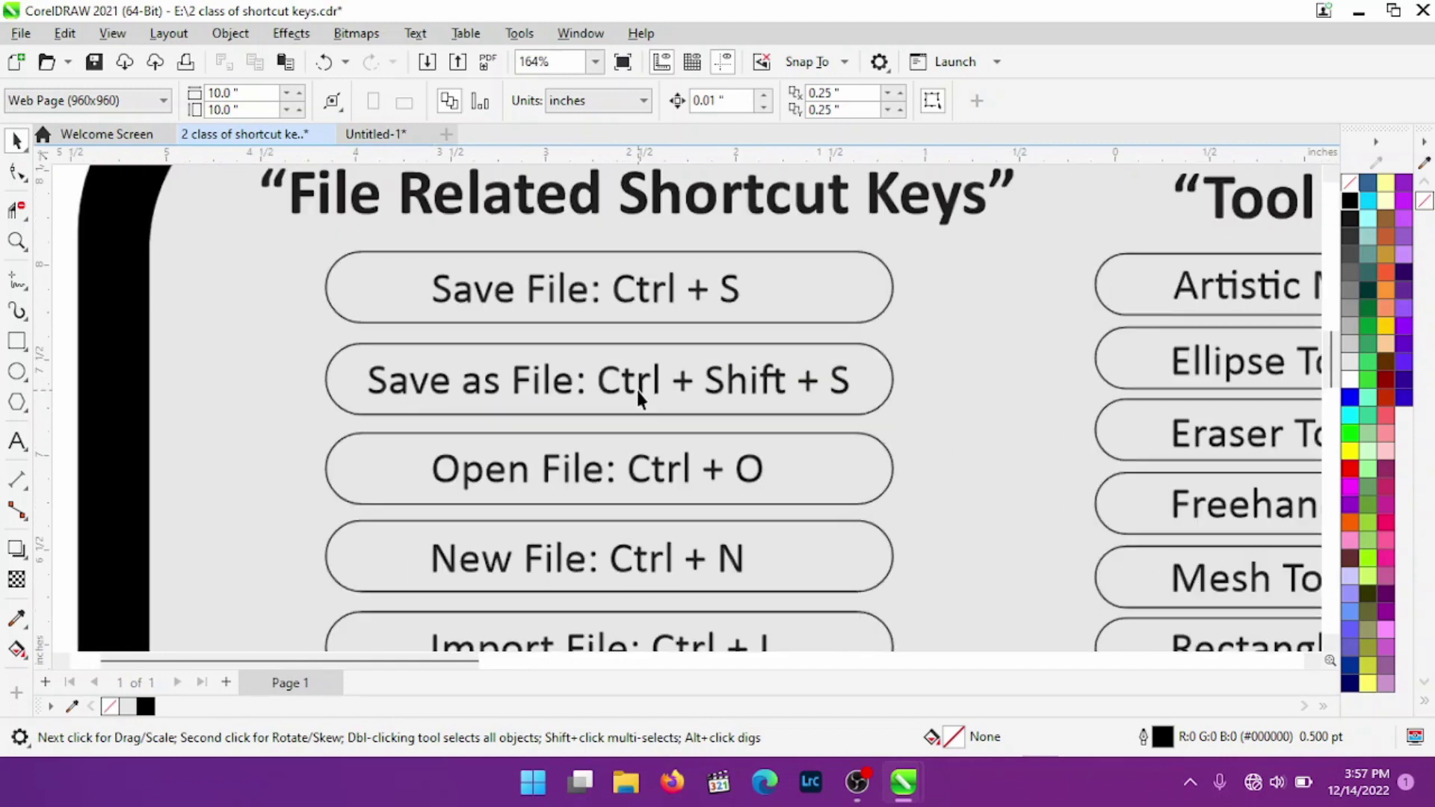
scroll(637, 390, "up", 1)
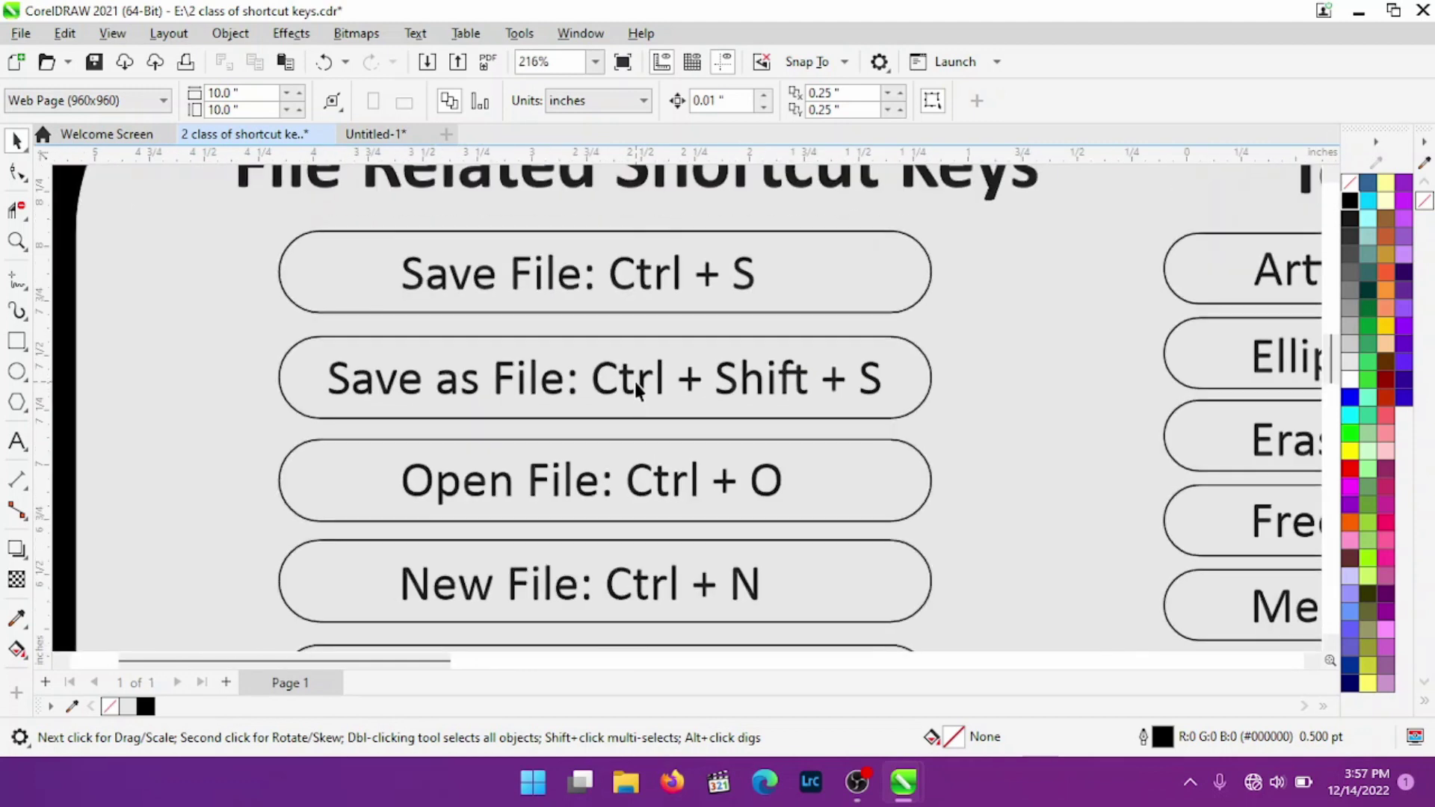
scroll(634, 382, "up", 1)
scroll(609, 370, "down", 1)
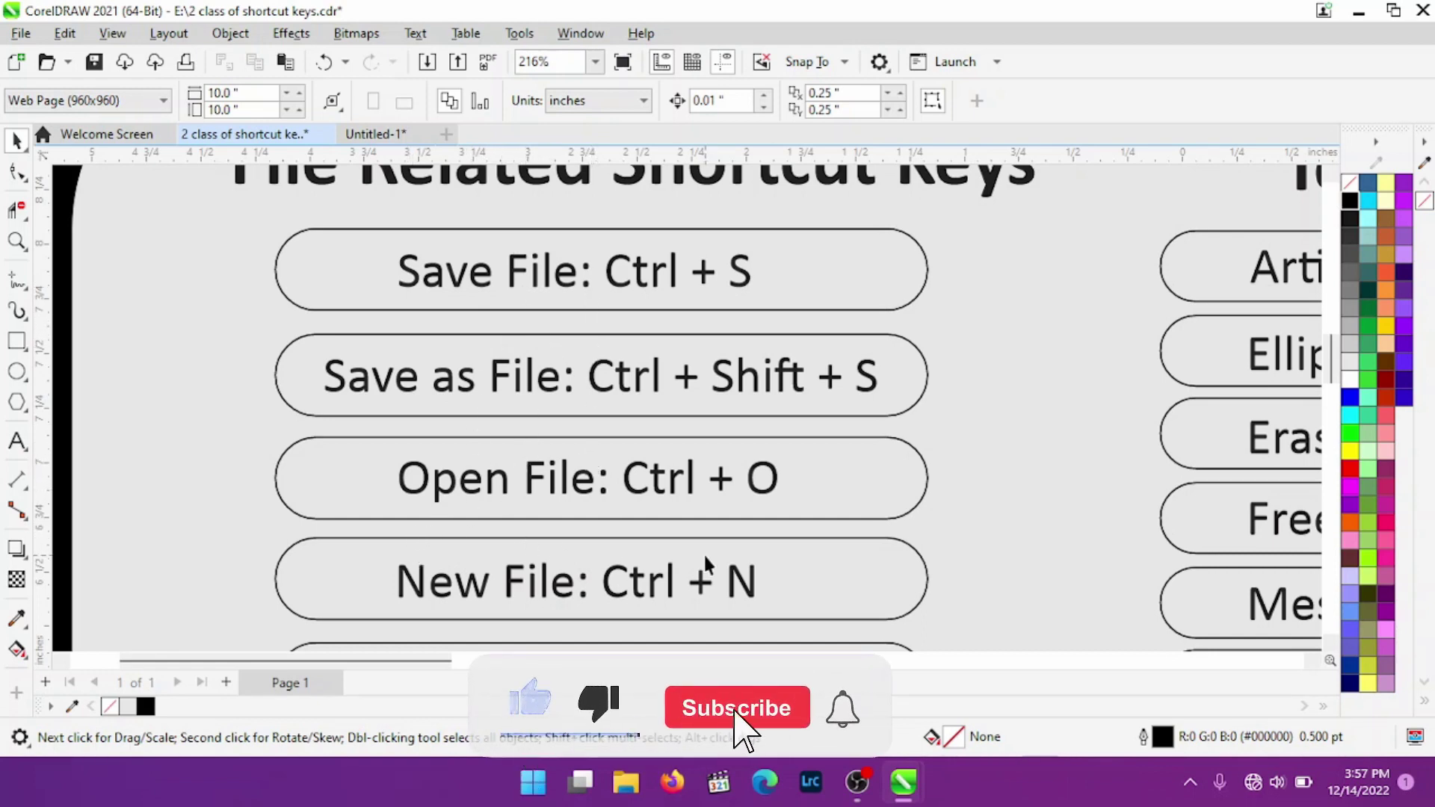
scroll(637, 418, "down", 1)
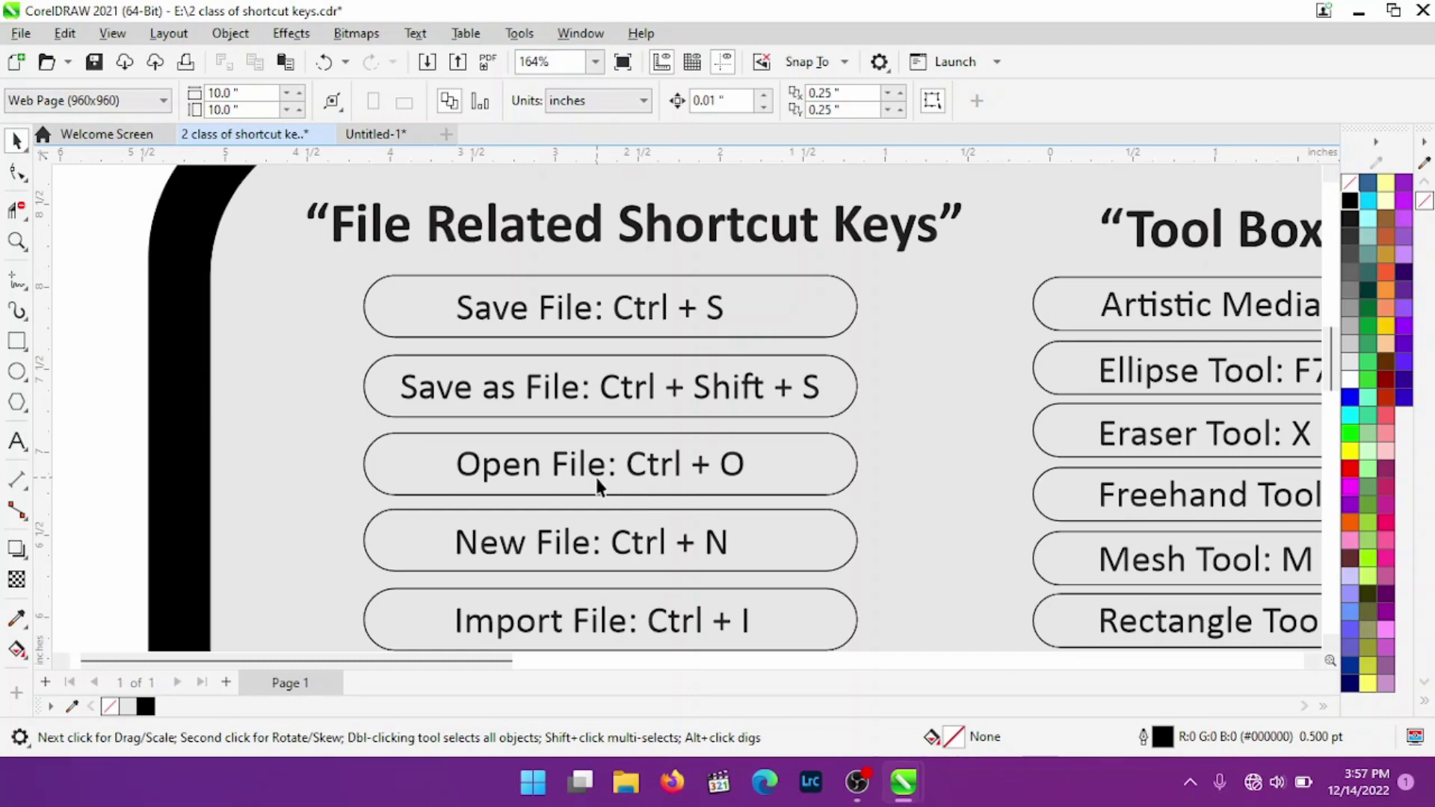
scroll(595, 475, "down", 2)
scroll(450, 488, "up", 2)
scroll(448, 504, "up", 1)
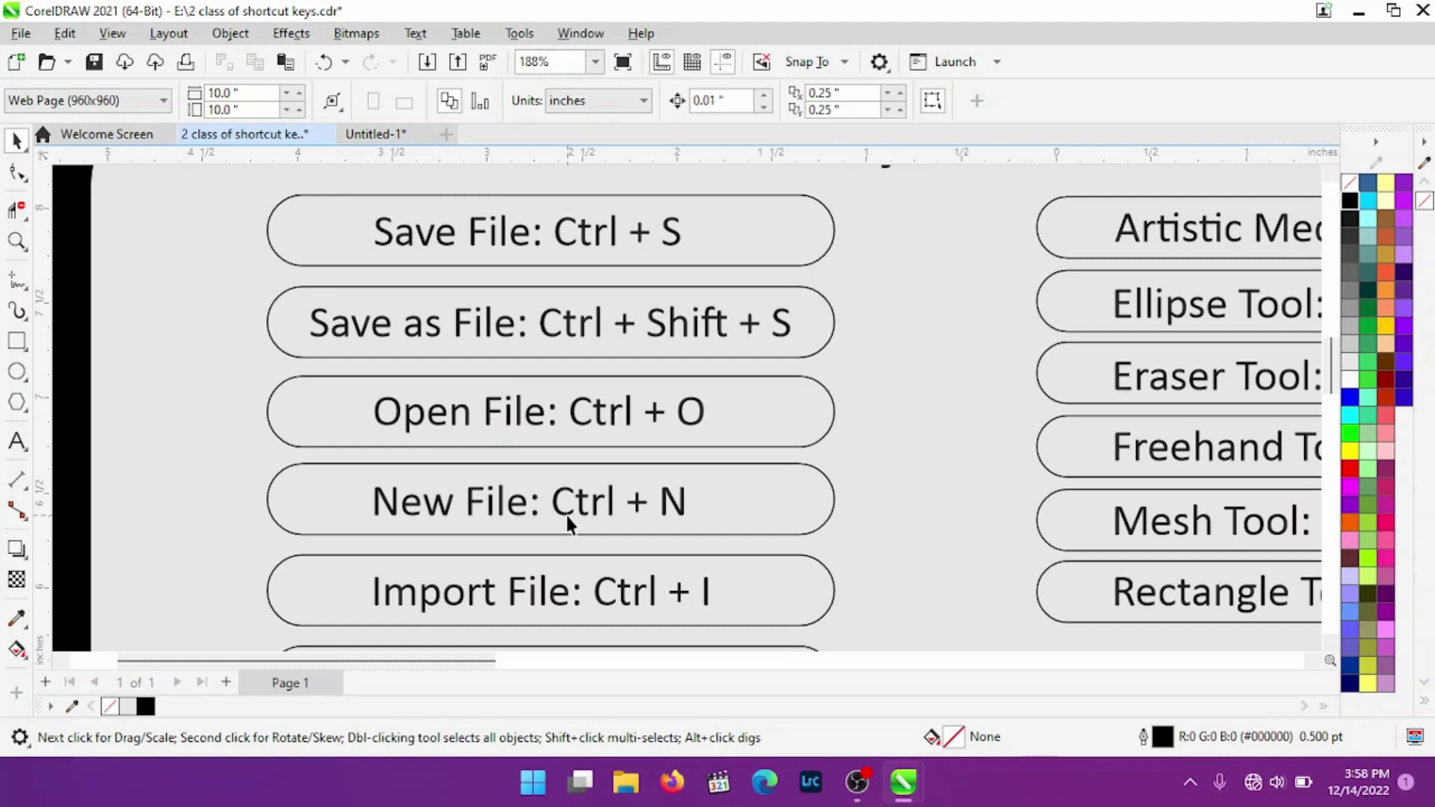
scroll(568, 516, "up", 1)
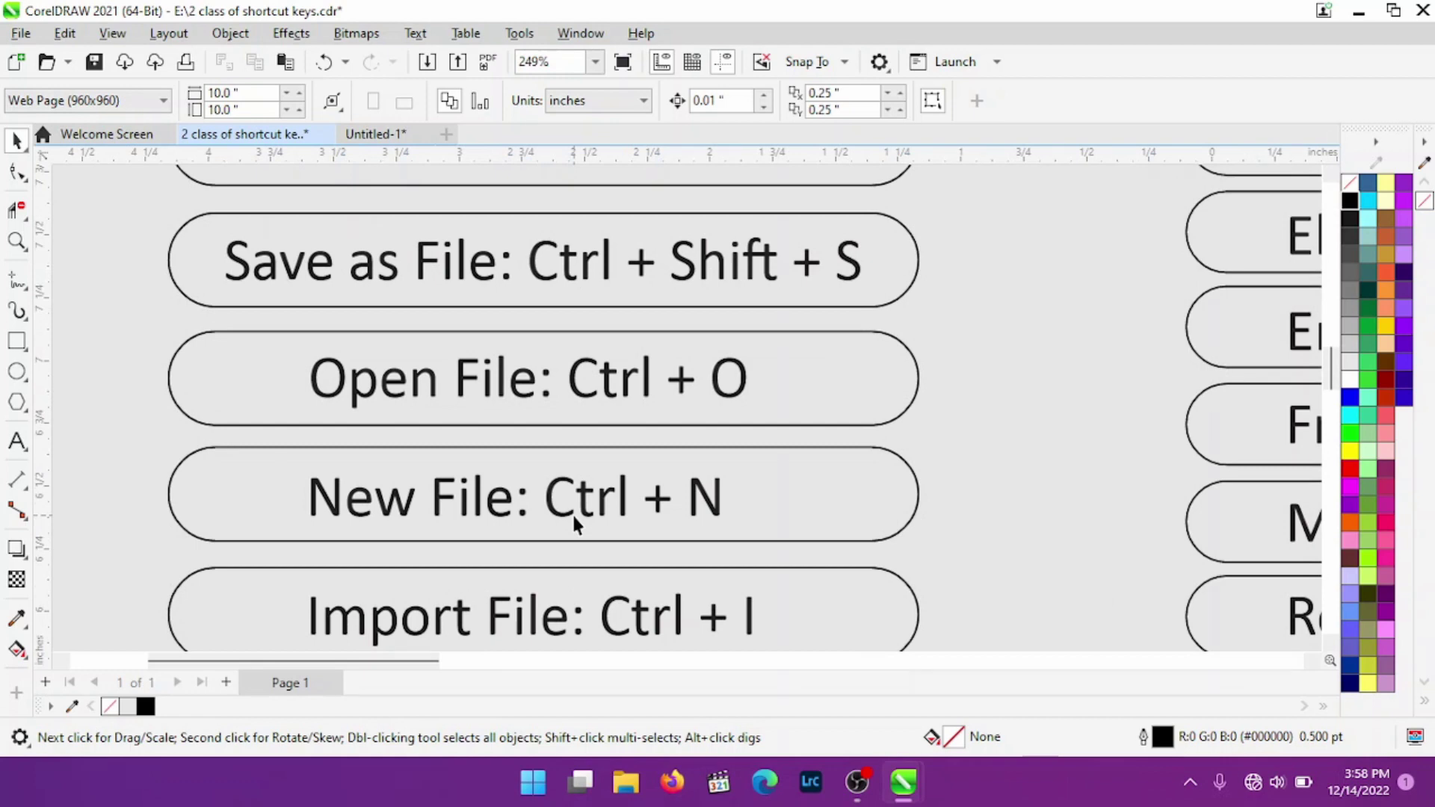
key("ctrl+n")
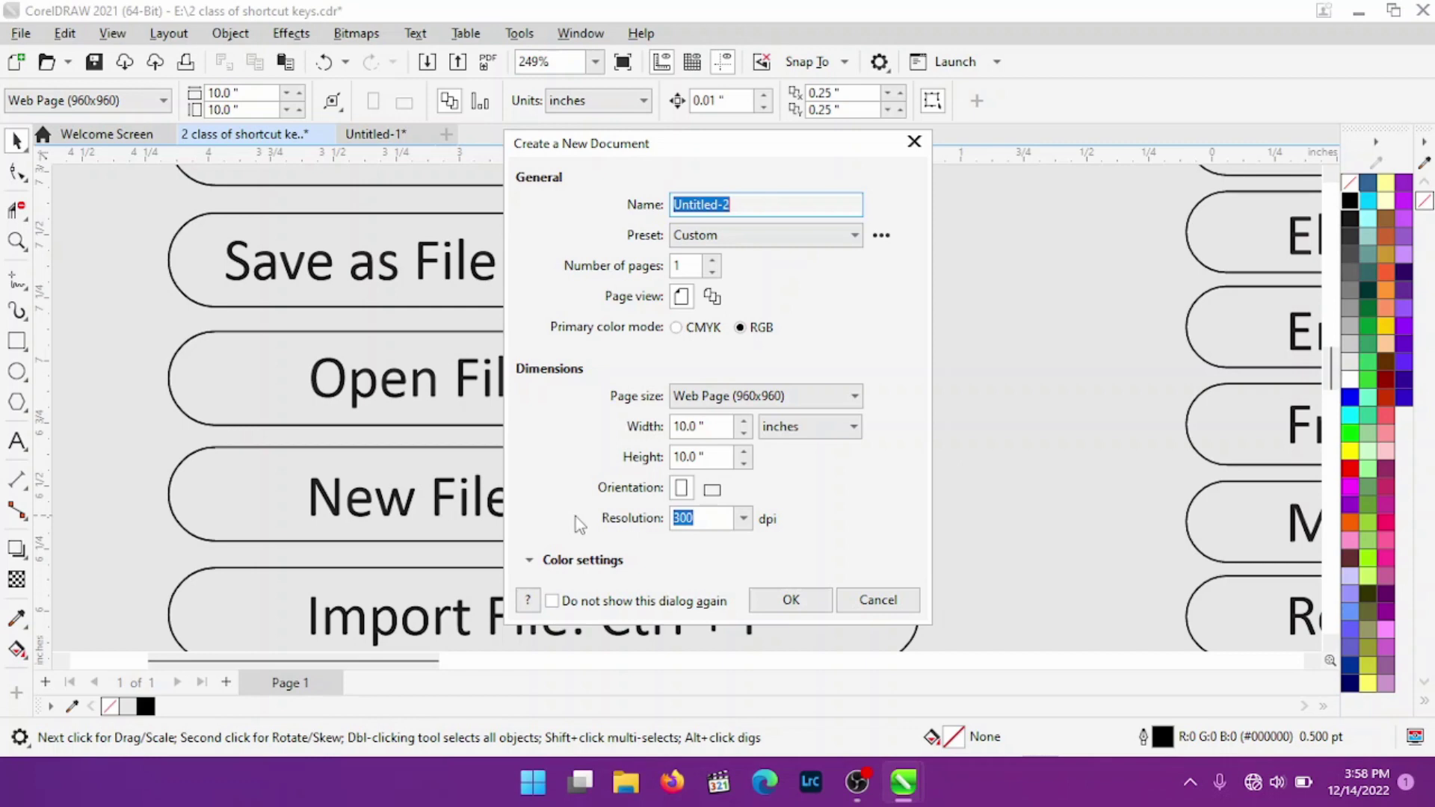
key("Escape")
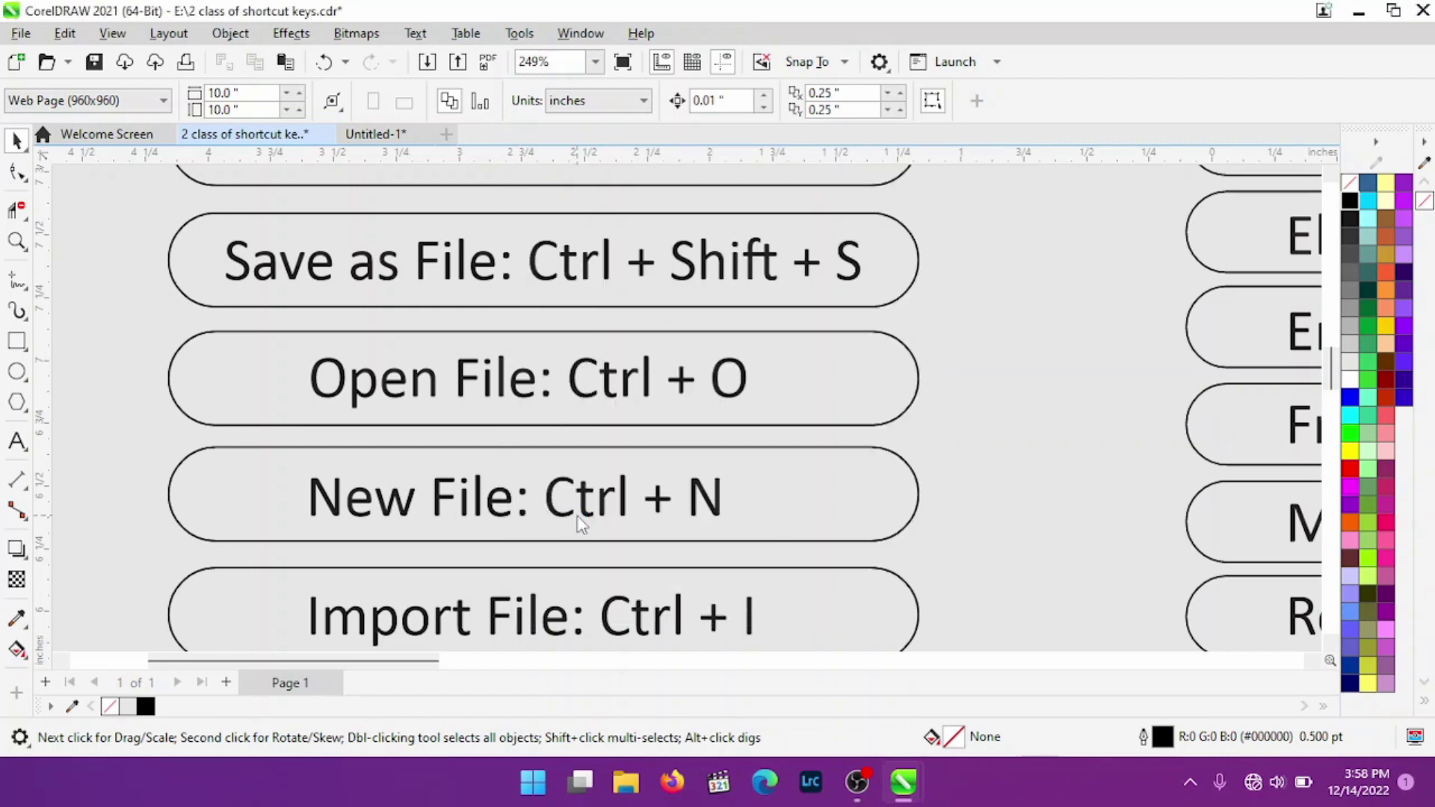
key("ctrl+o")
scroll(577, 372, "down", 1)
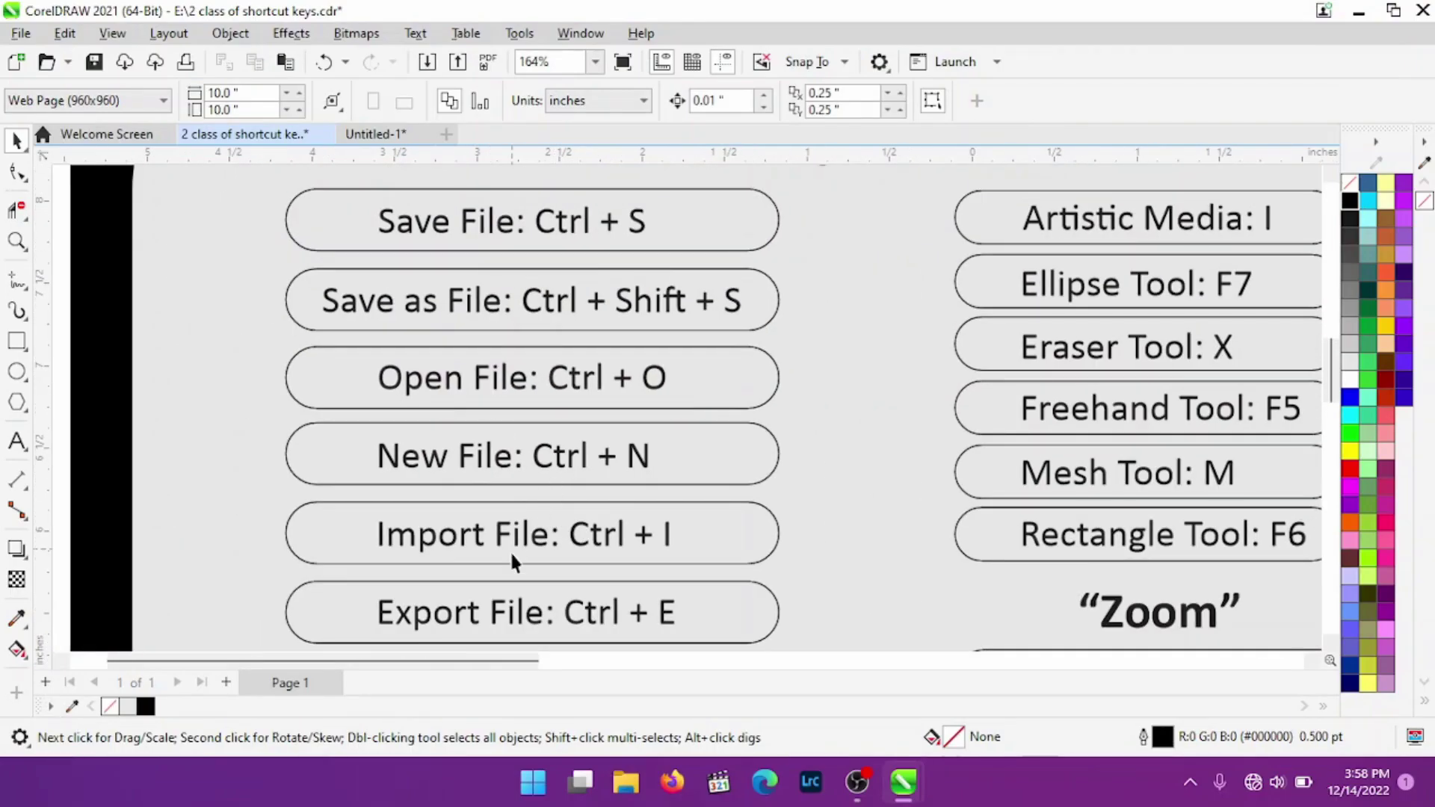
scroll(452, 485, "down", 1)
scroll(443, 549, "up", 1)
scroll(437, 549, "up", 1)
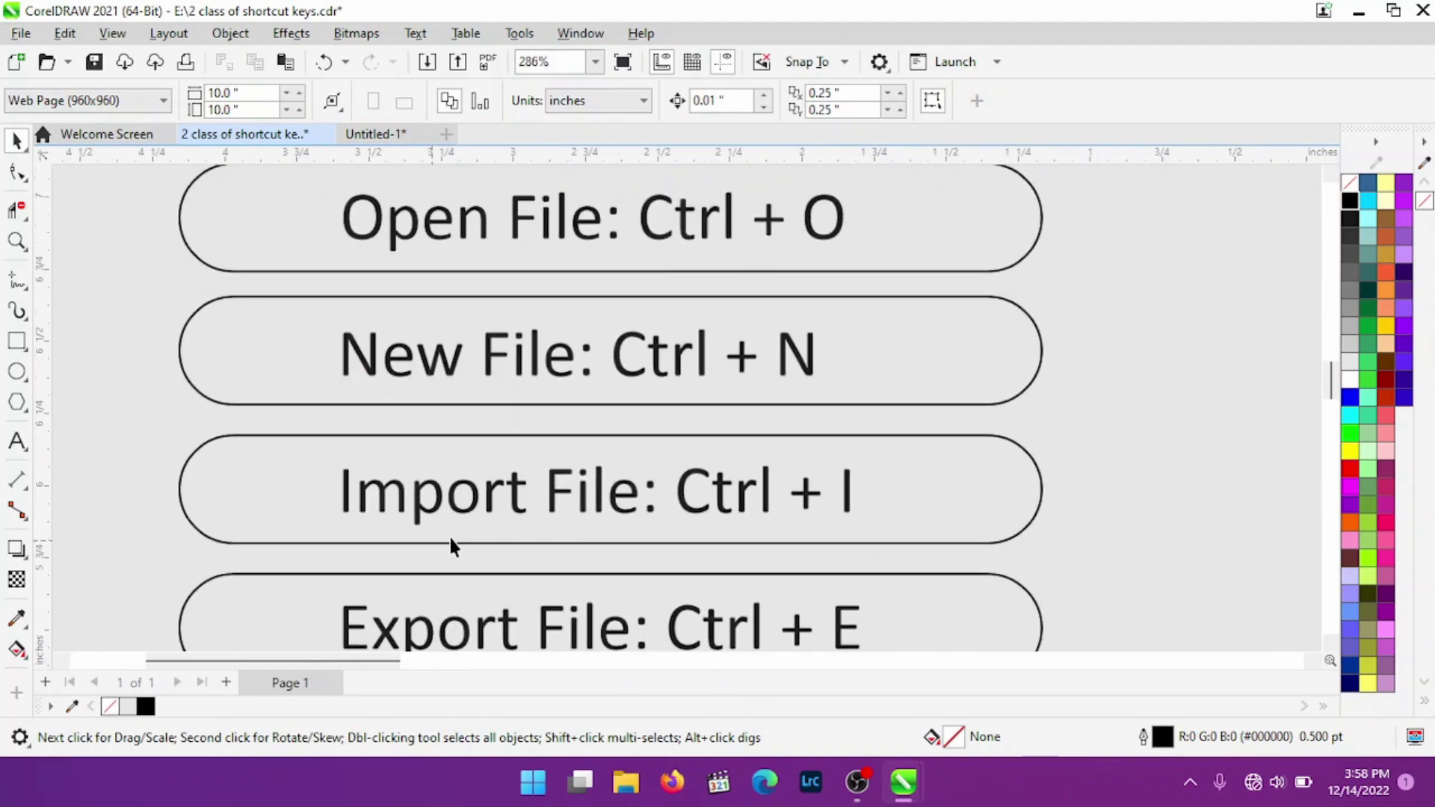
scroll(448, 535, "up", 1)
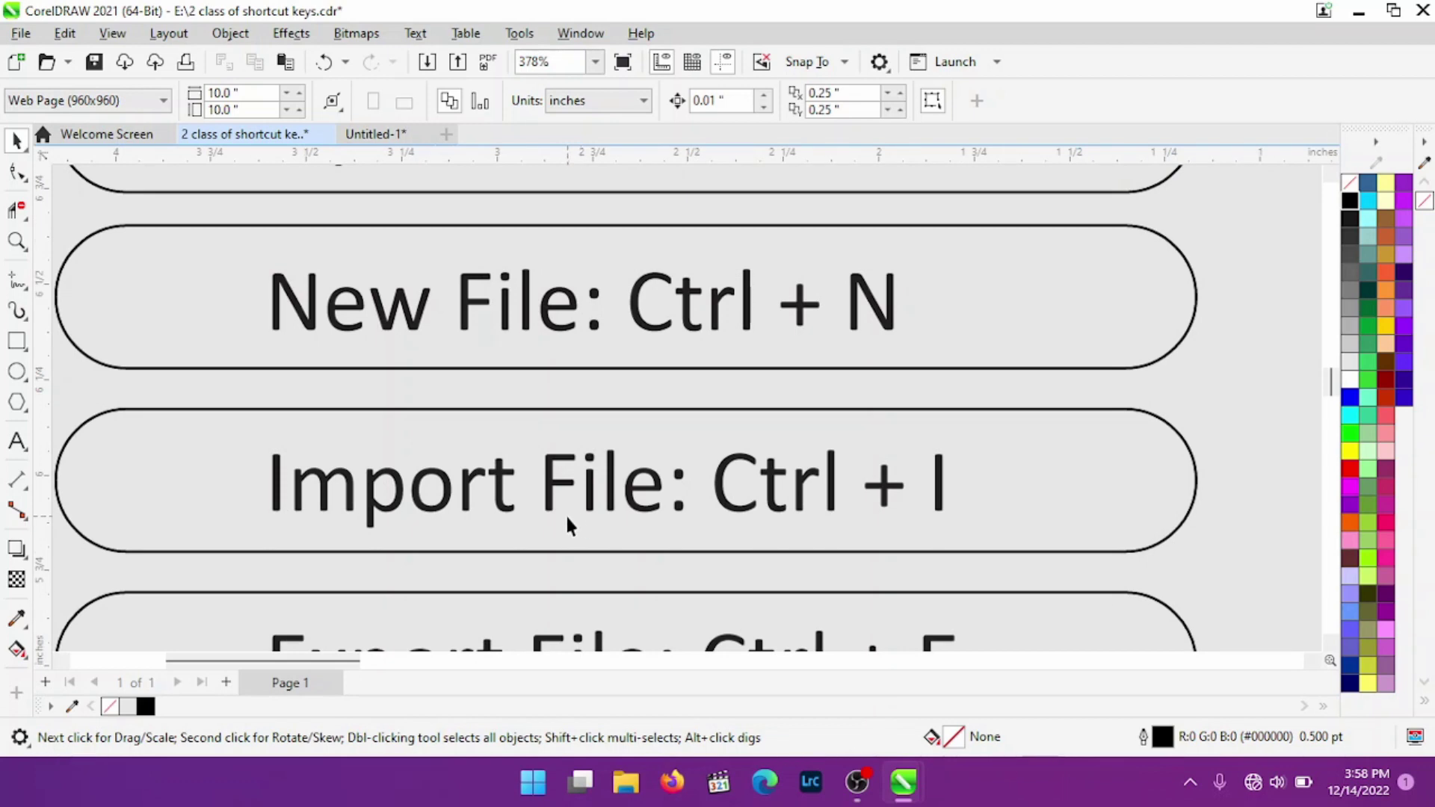
scroll(567, 523, "down", 1)
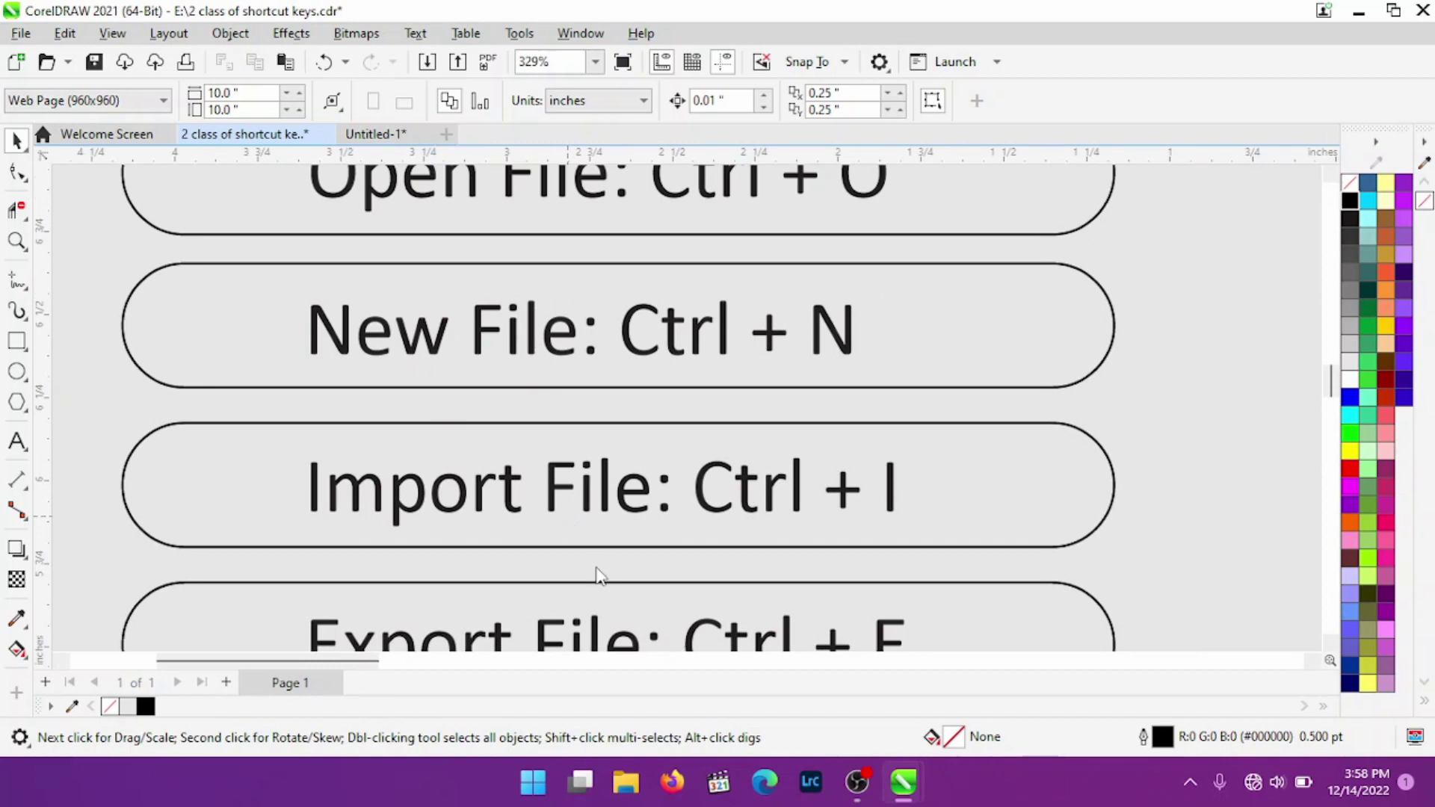
- Open the Import dialog with Ctrl+I, then cancel it
key("ctrl+i")
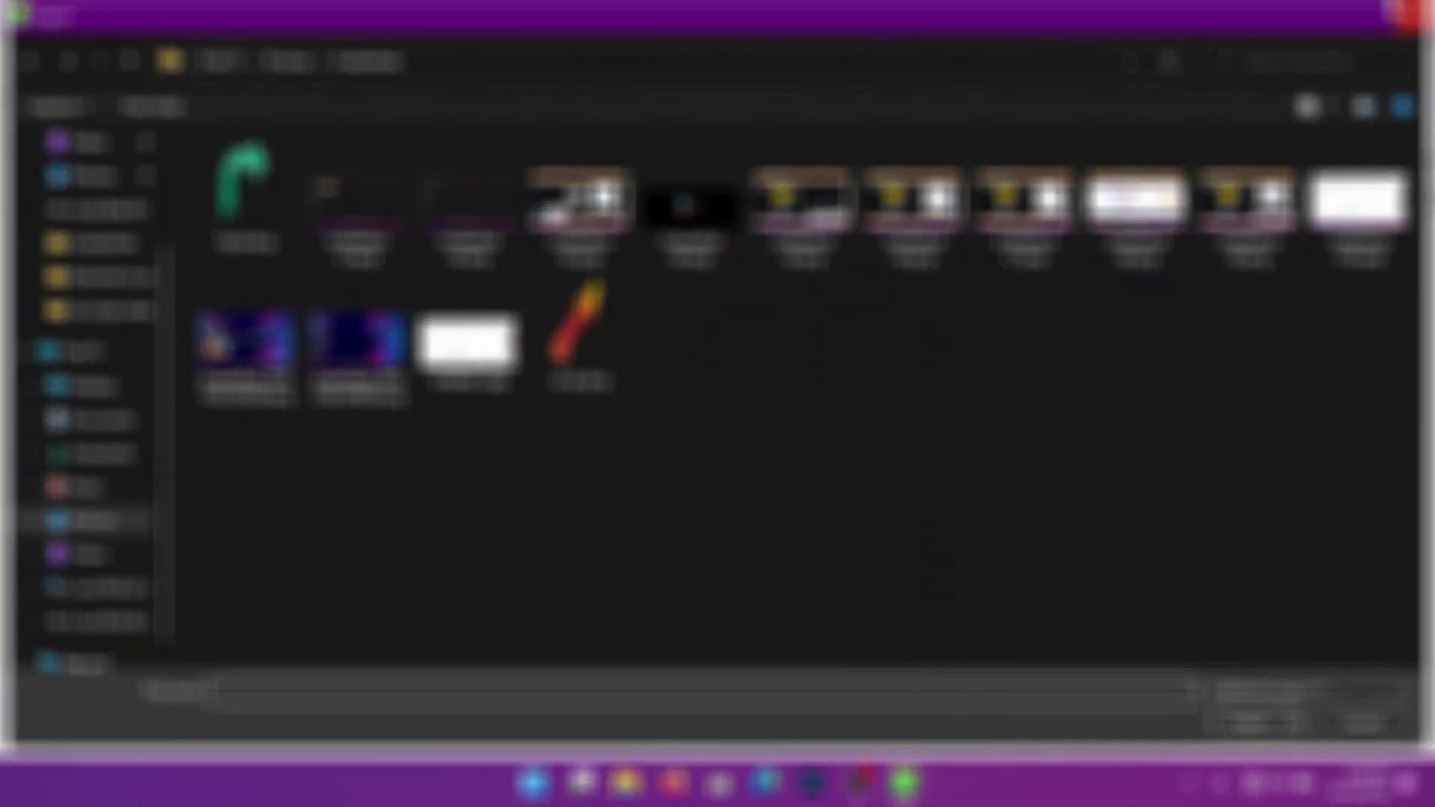
key("Escape")
scroll(712, 327, "down", 3)
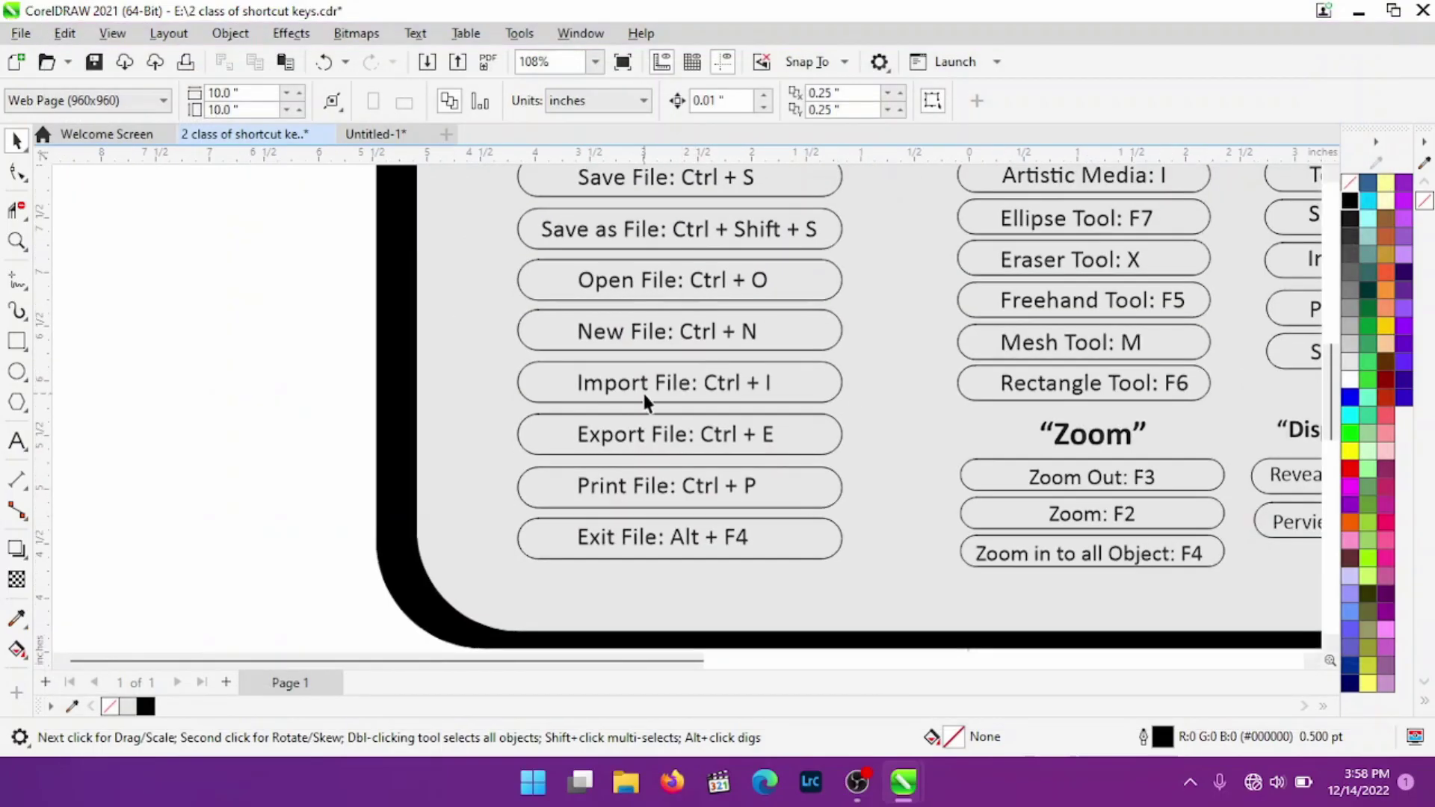
scroll(643, 390, "up", 2)
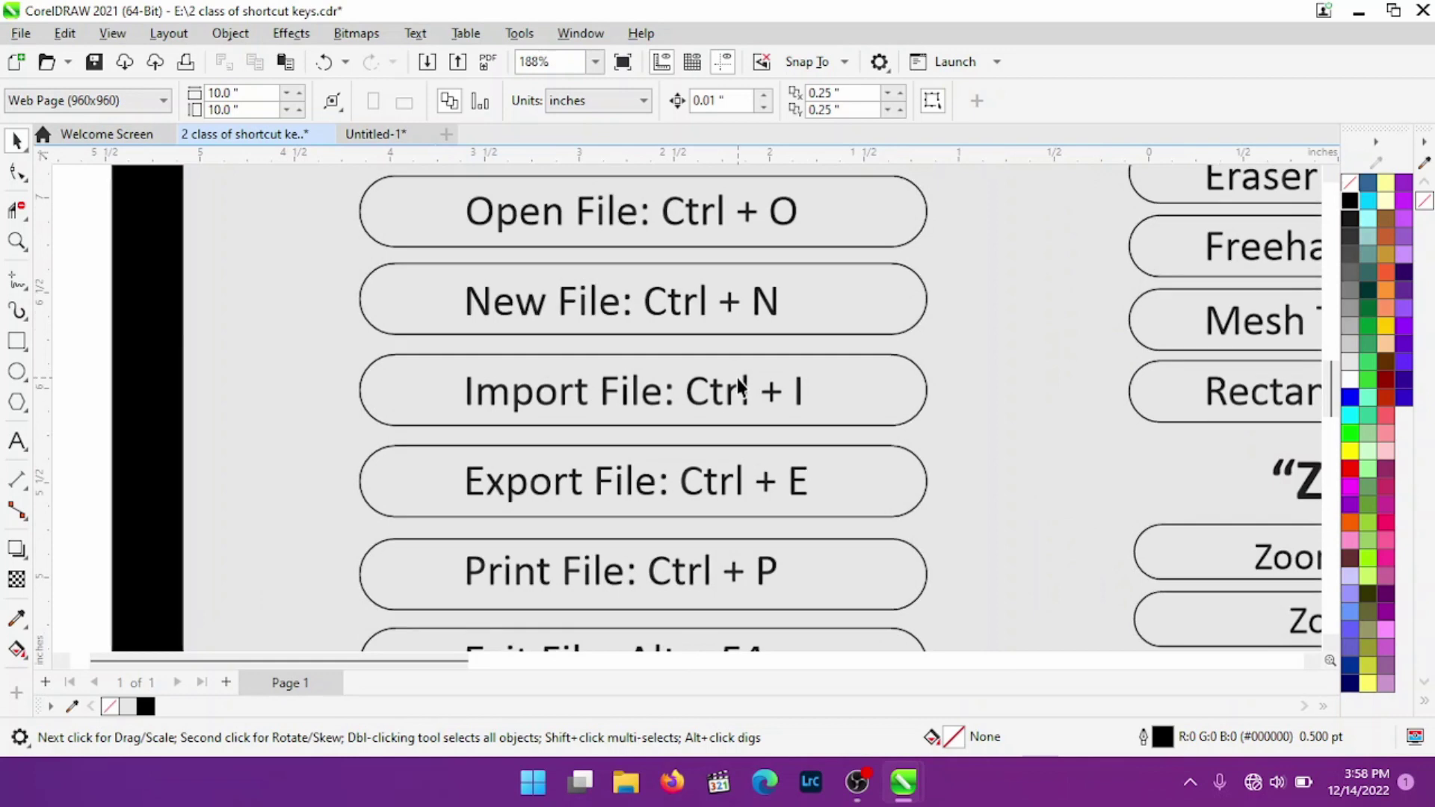
- Zoom in on the Export File and Print File shortcut entries
scroll(770, 504, "up", 1)
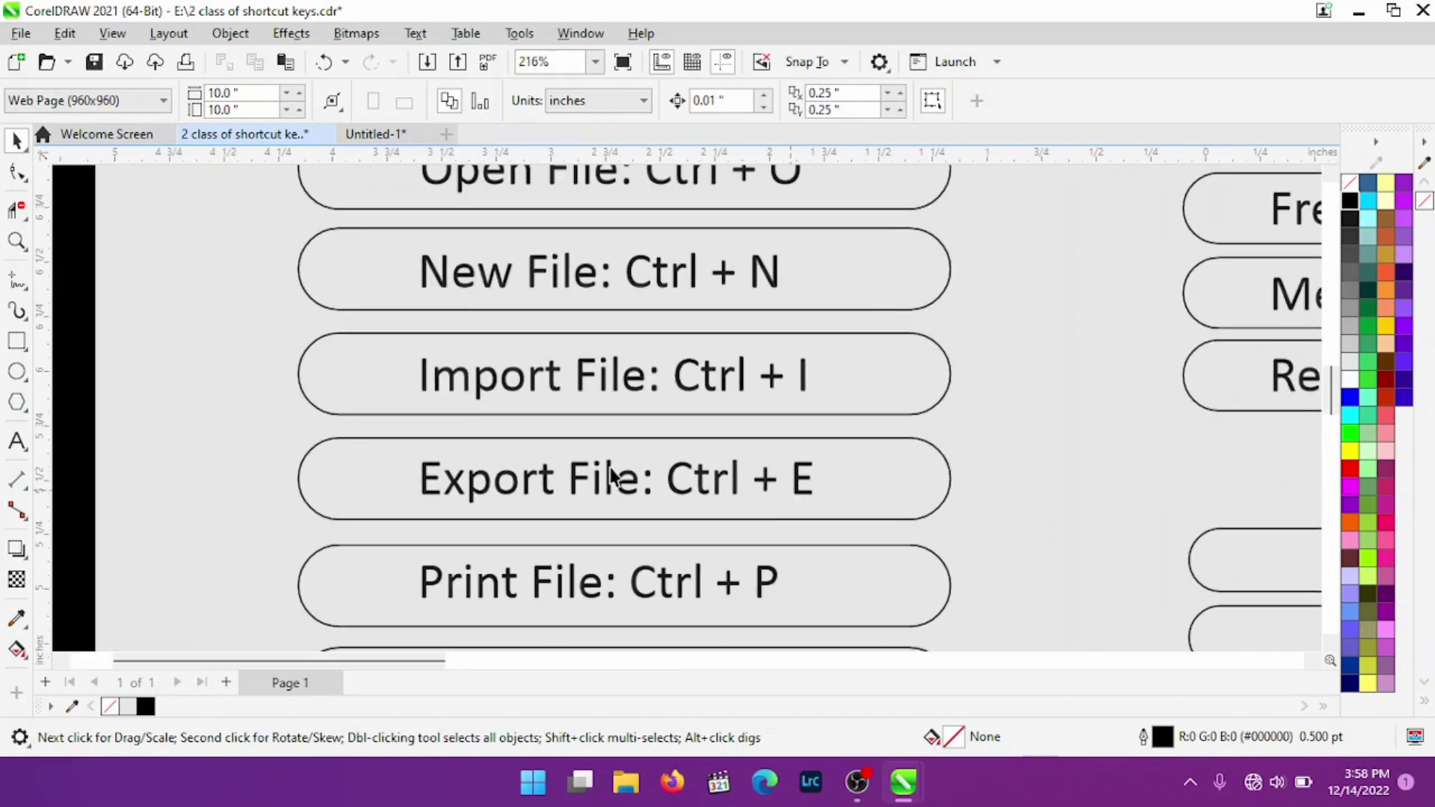
scroll(613, 475, "up", 1)
scroll(861, 516, "up", 1)
scroll(828, 501, "up", 1)
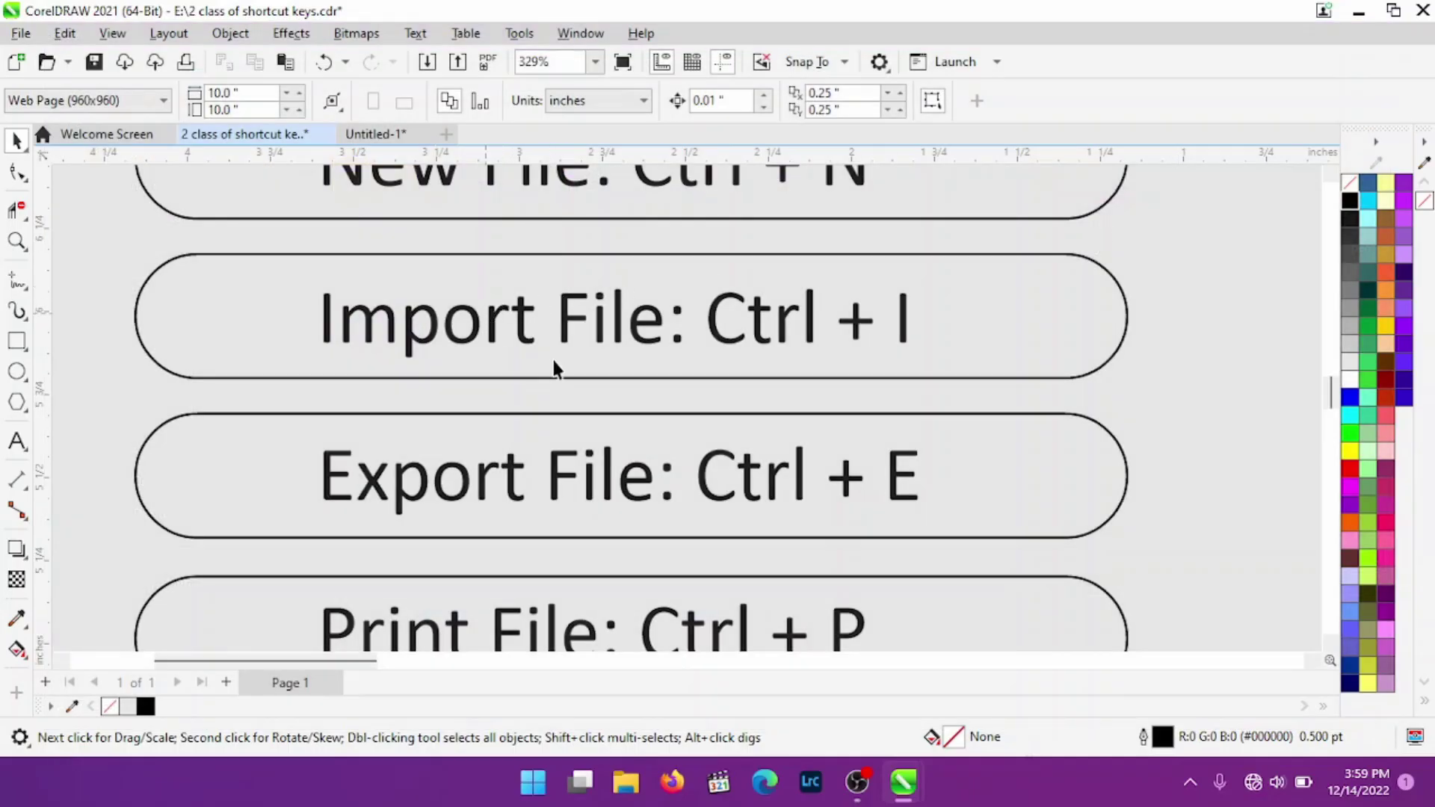
scroll(583, 381, "down", 1)
scroll(610, 390, "down", 1)
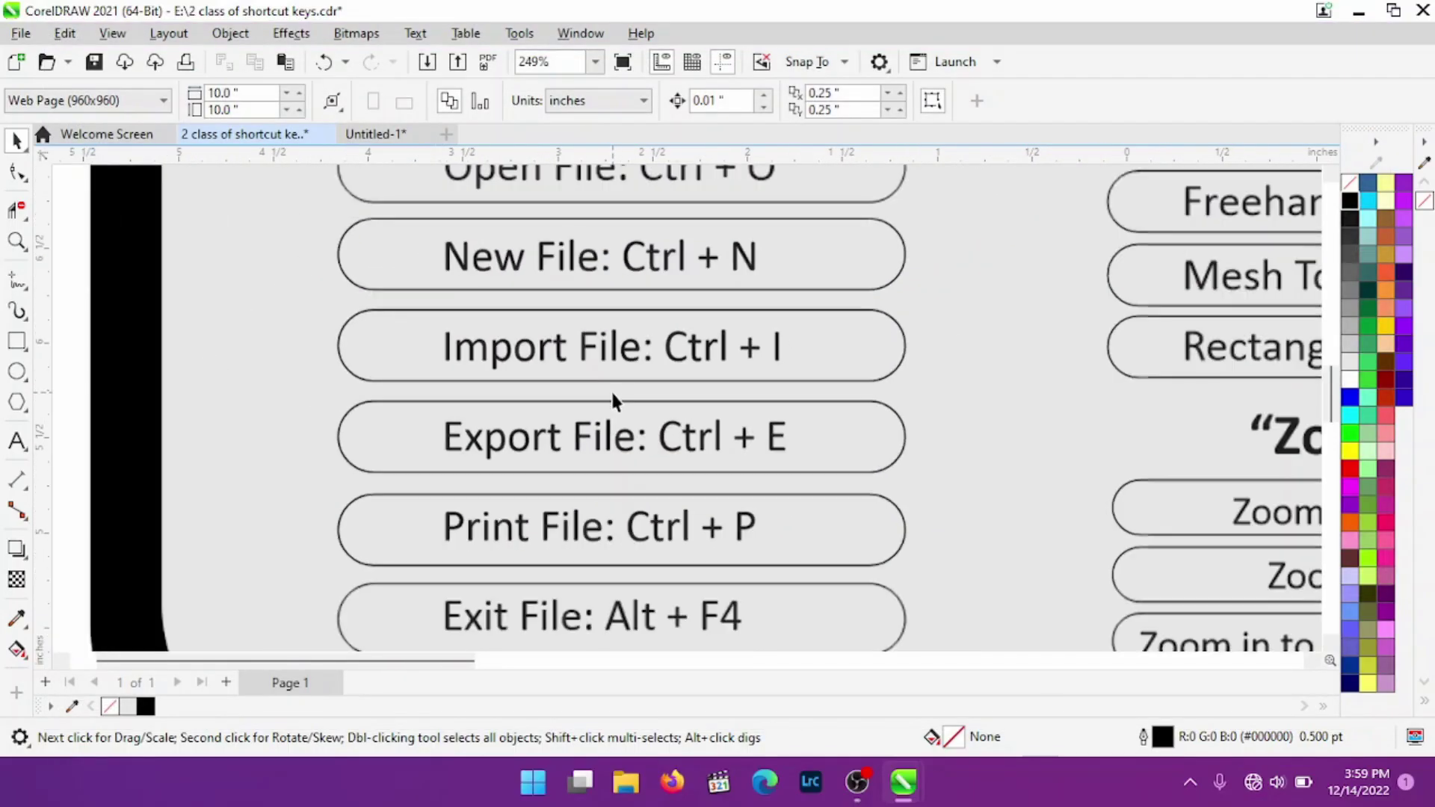
scroll(581, 470, "down", 1)
scroll(553, 493, "up", 1)
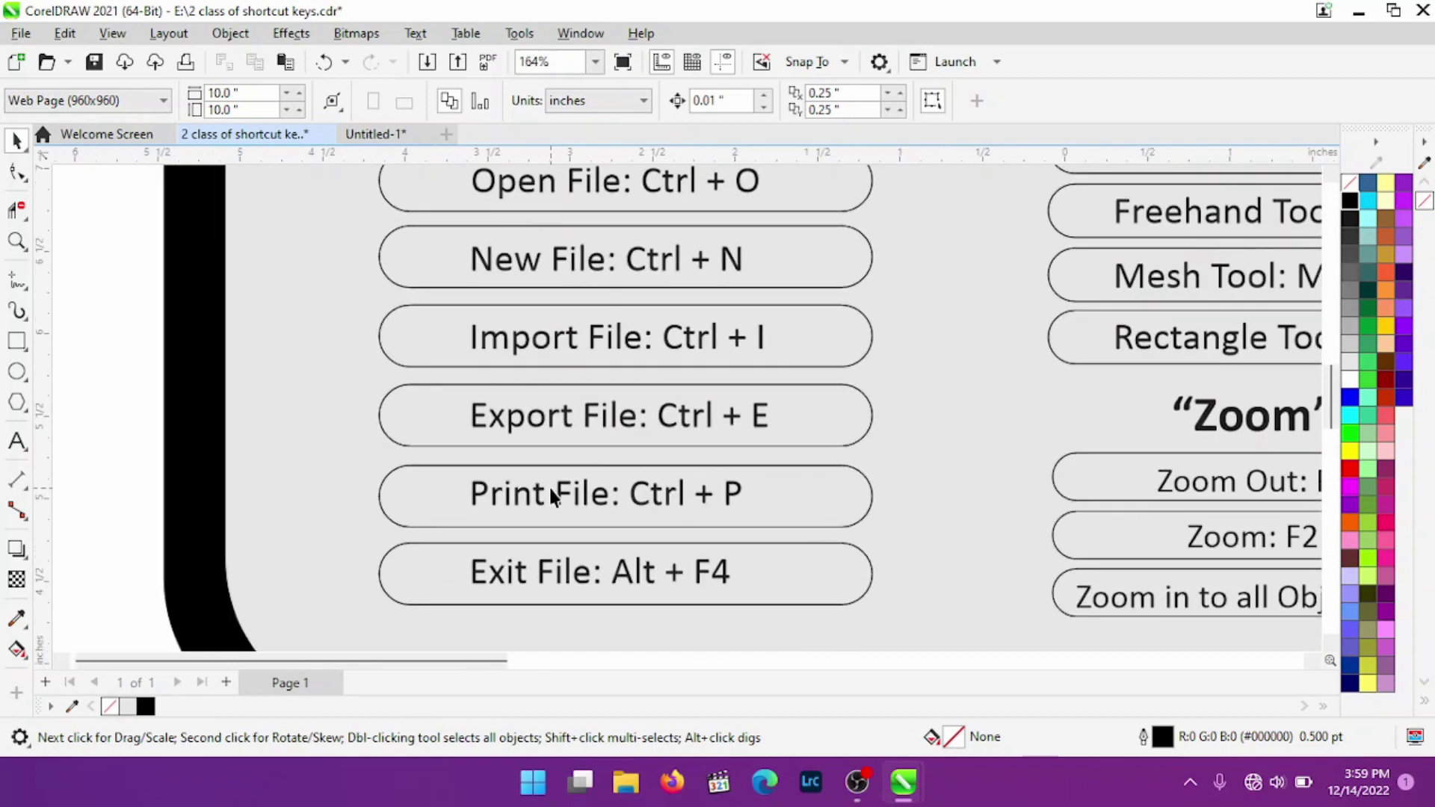
scroll(524, 500, "up", 1)
scroll(845, 511, "up", 1)
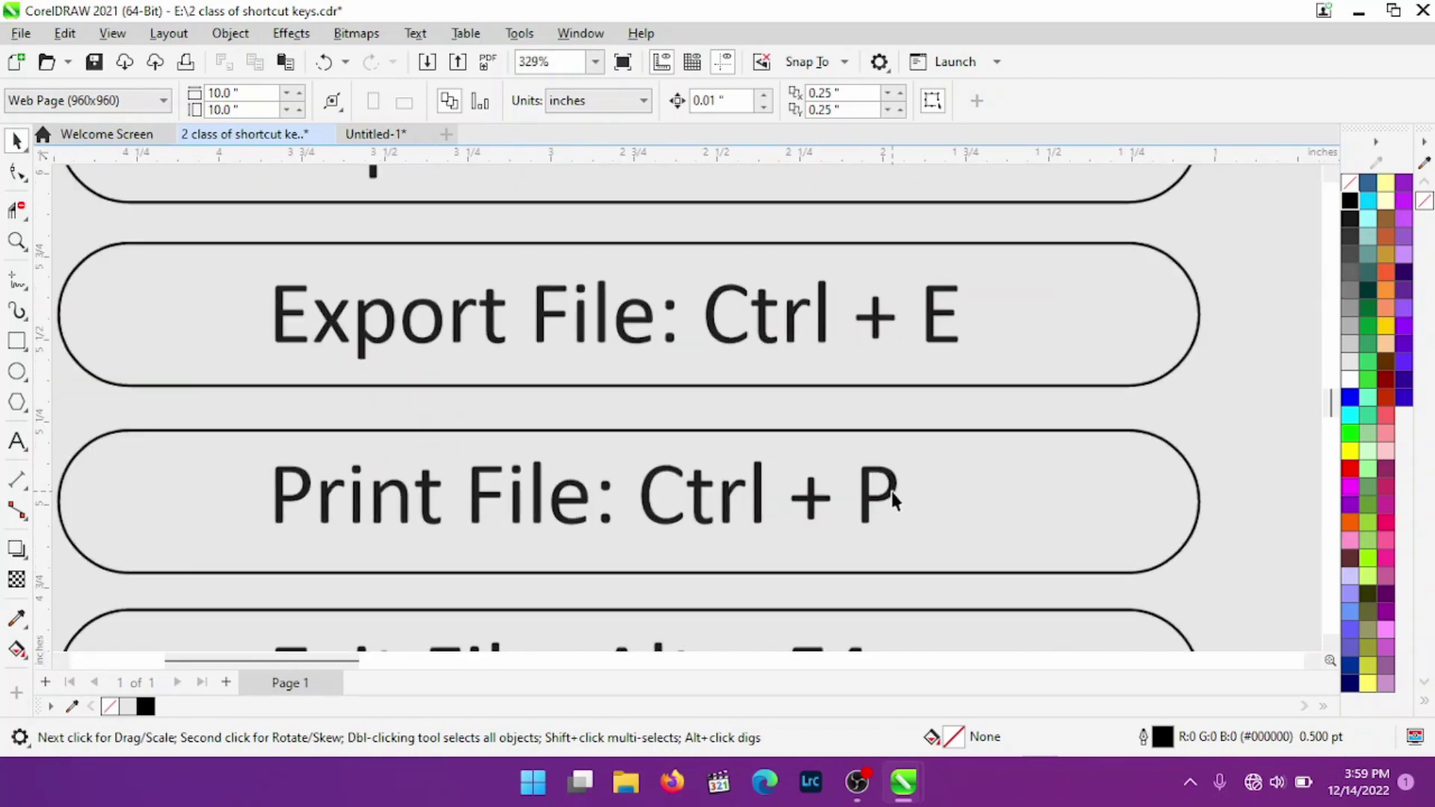
- Start printing with Ctrl+P, cancel it, and zoom around the Print File entry
key("ctrl+p")
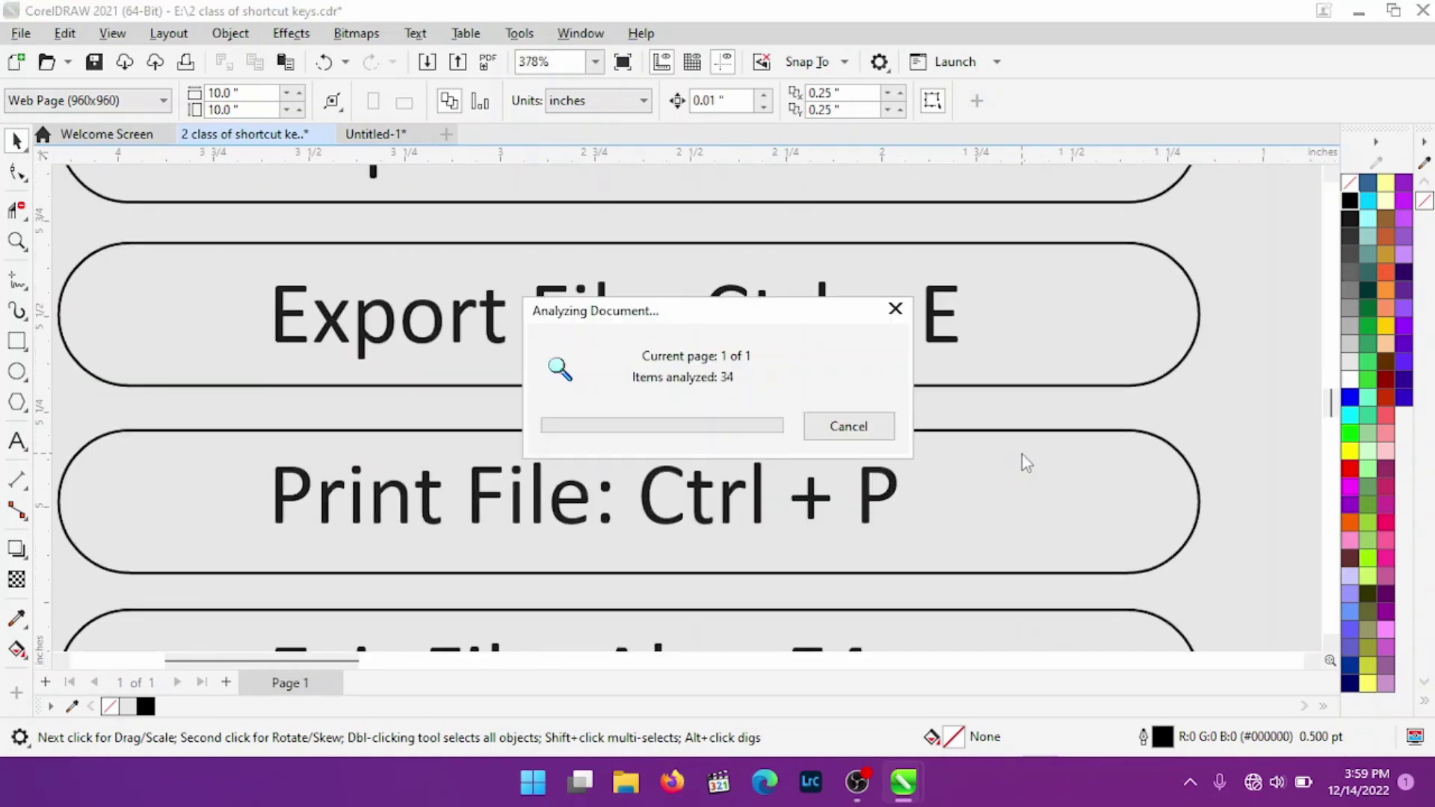
key("Escape")
scroll(642, 400, "down", 1)
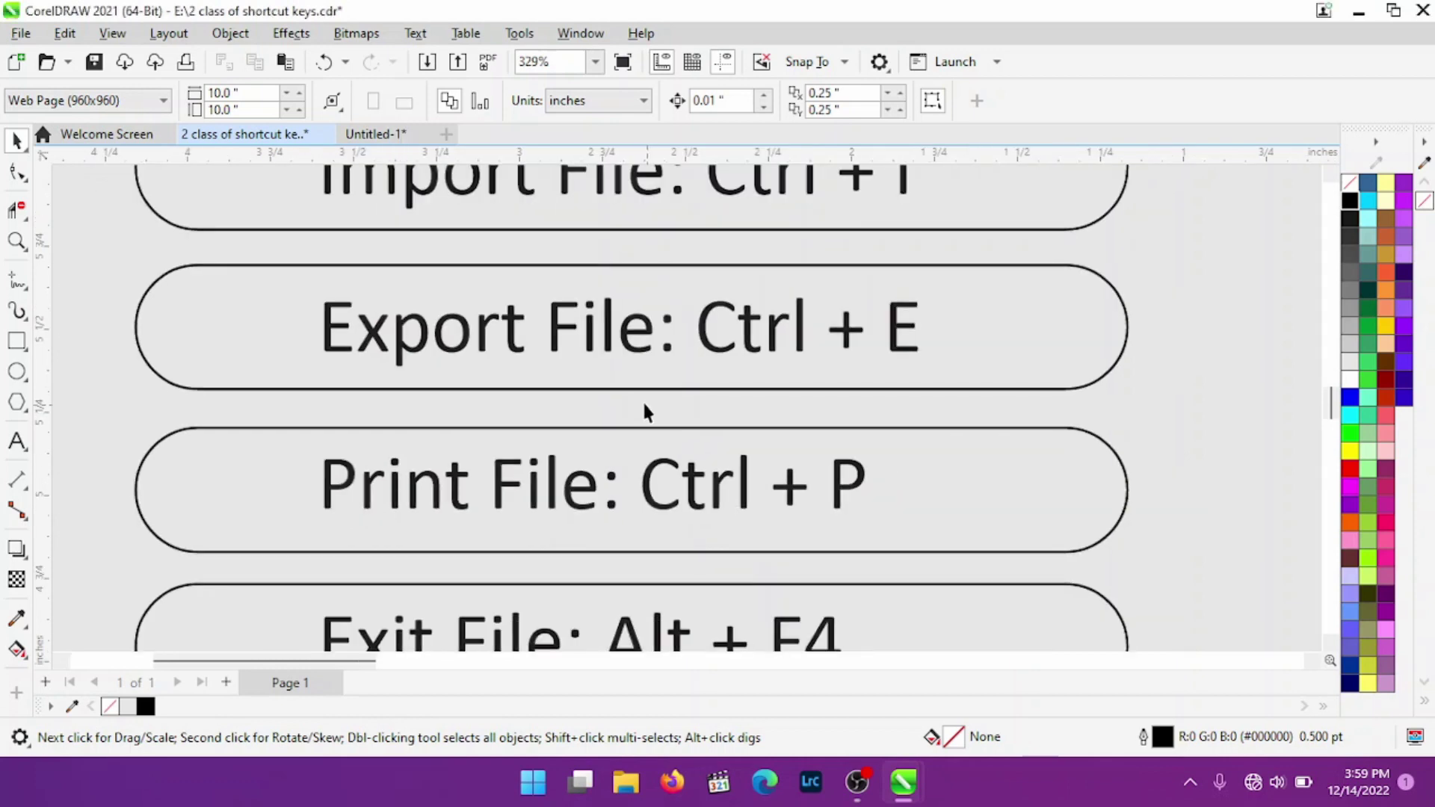
scroll(634, 391, "down", 1)
scroll(636, 403, "down", 1)
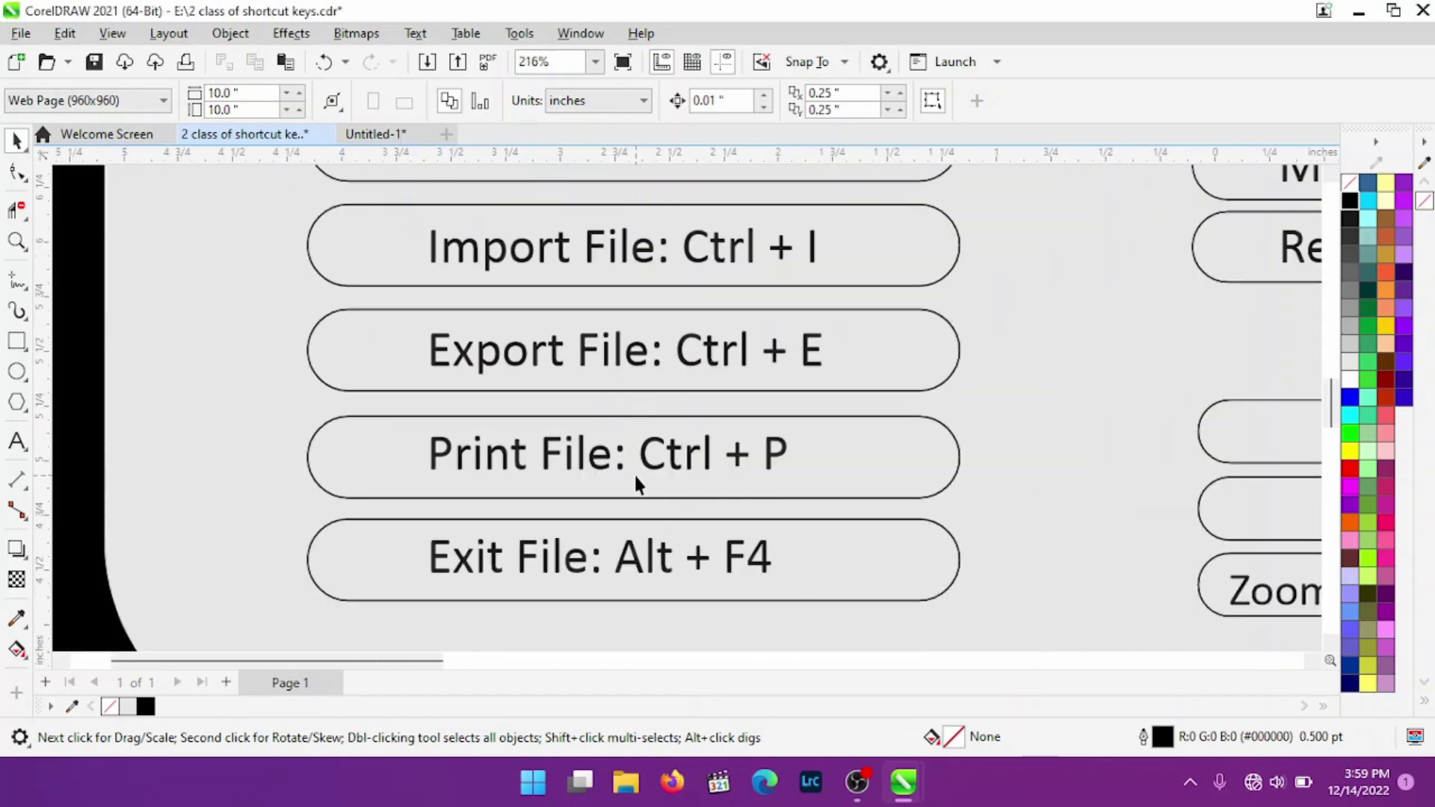
scroll(577, 600, "up", 2)
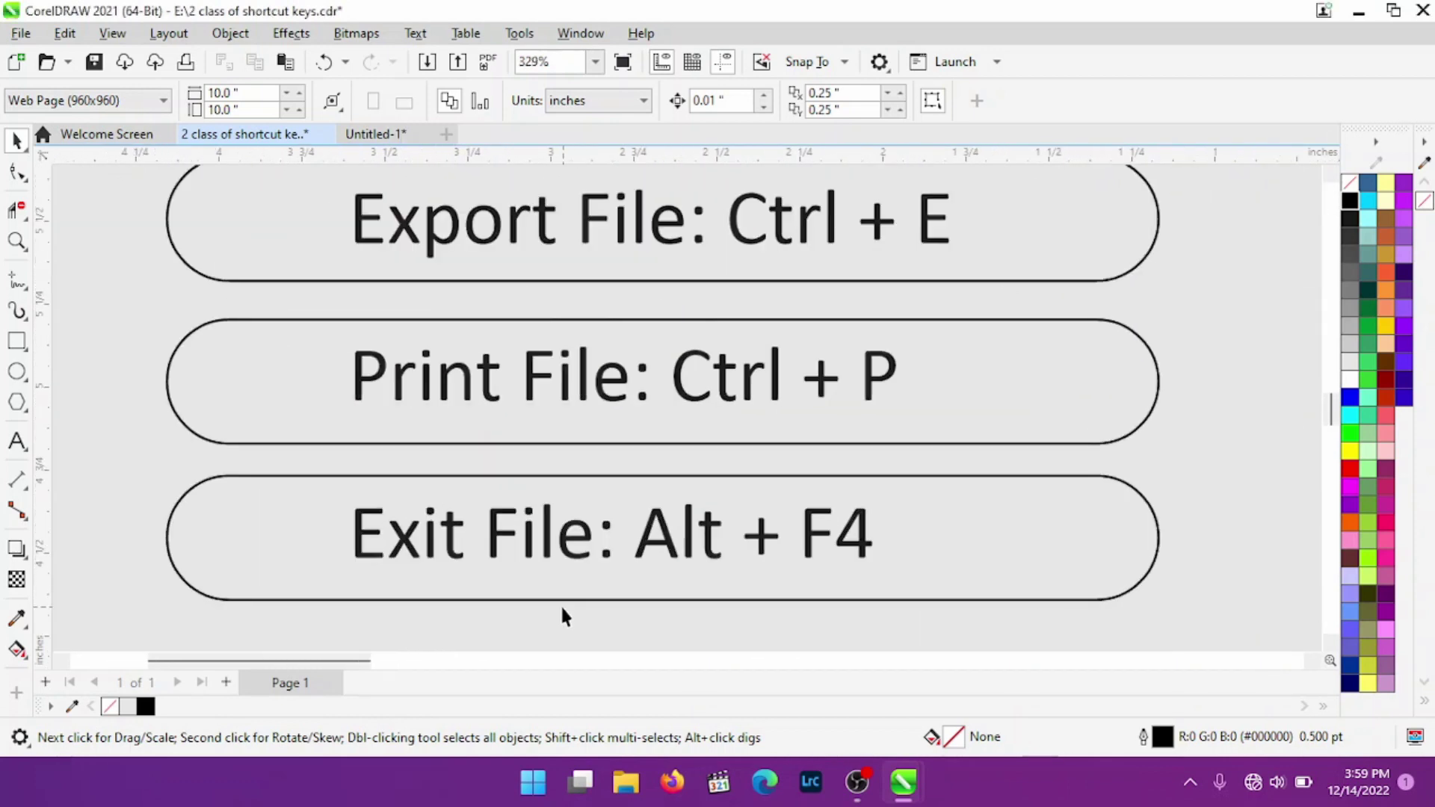
scroll(562, 615, "up", 1)
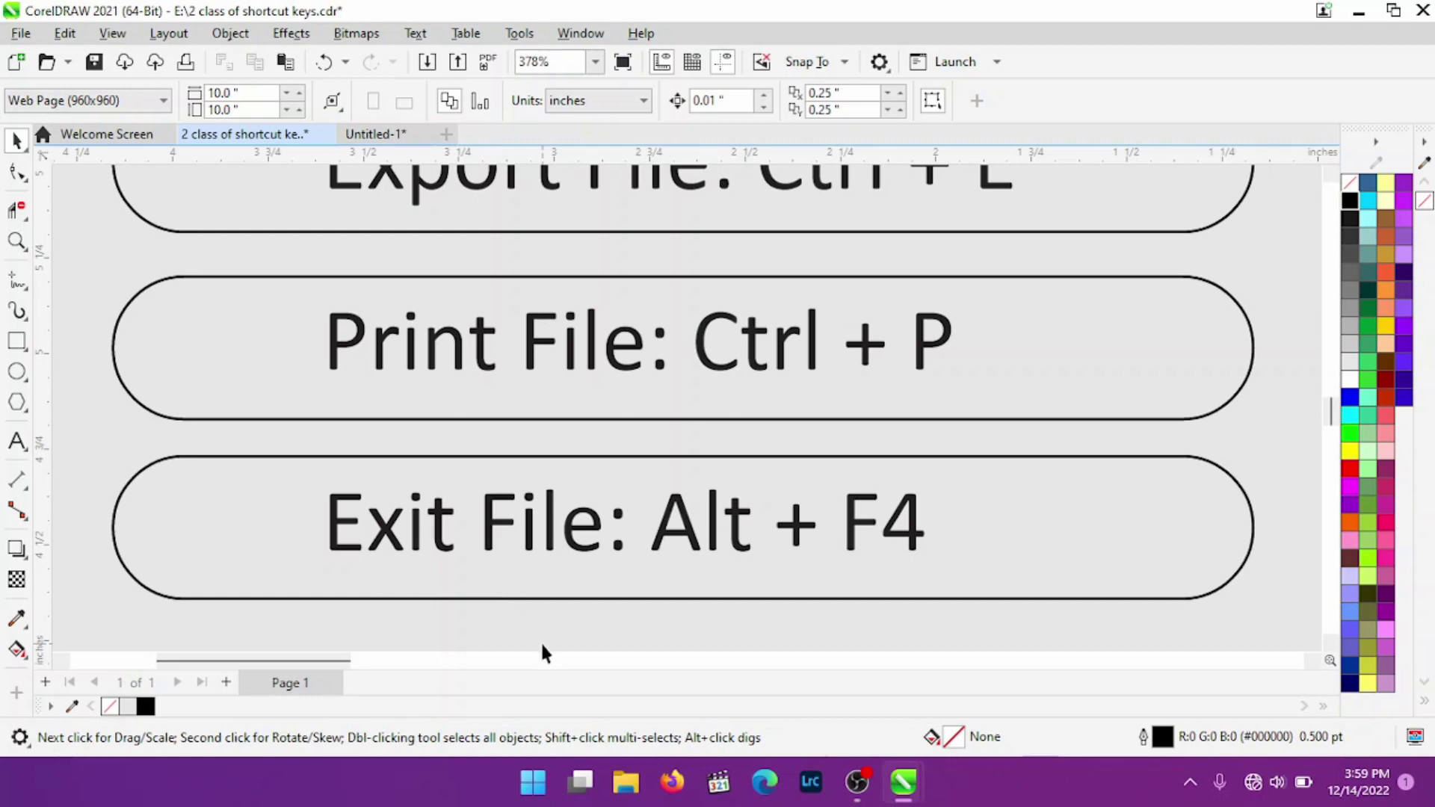
- Bring File Explorer up over the drawing
left_click(628, 782)
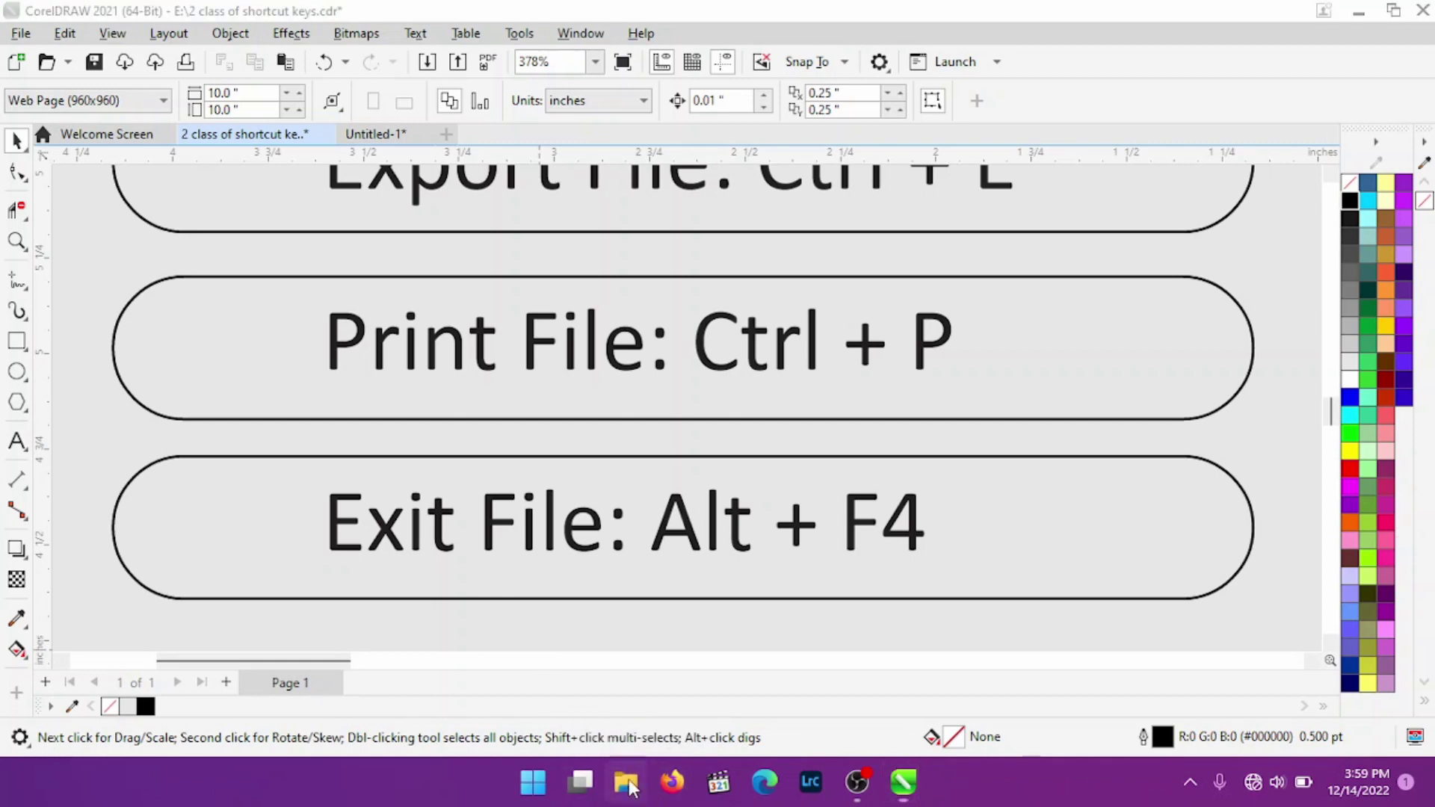
scroll(396, 411, "down", 5)
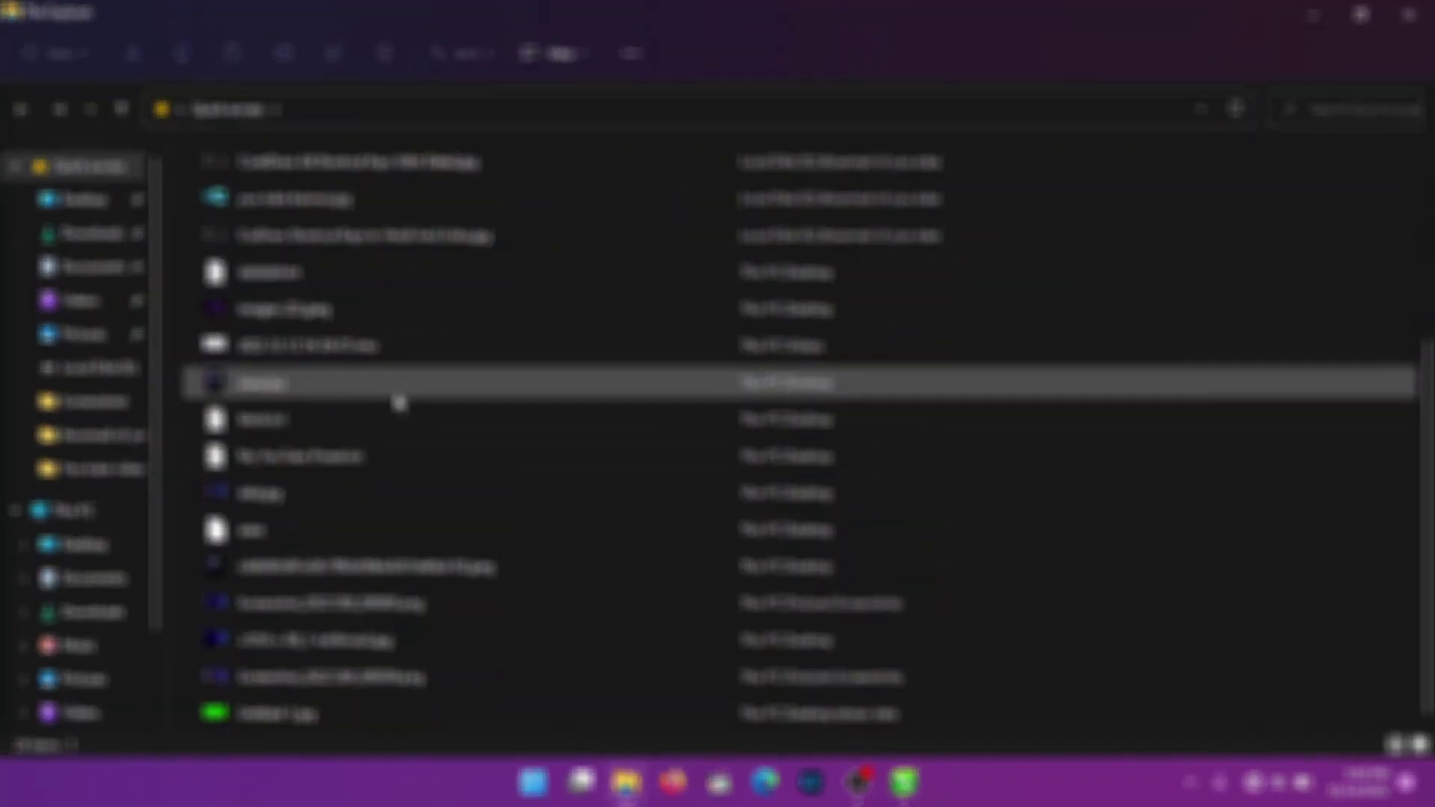
scroll(397, 401, "up", 5)
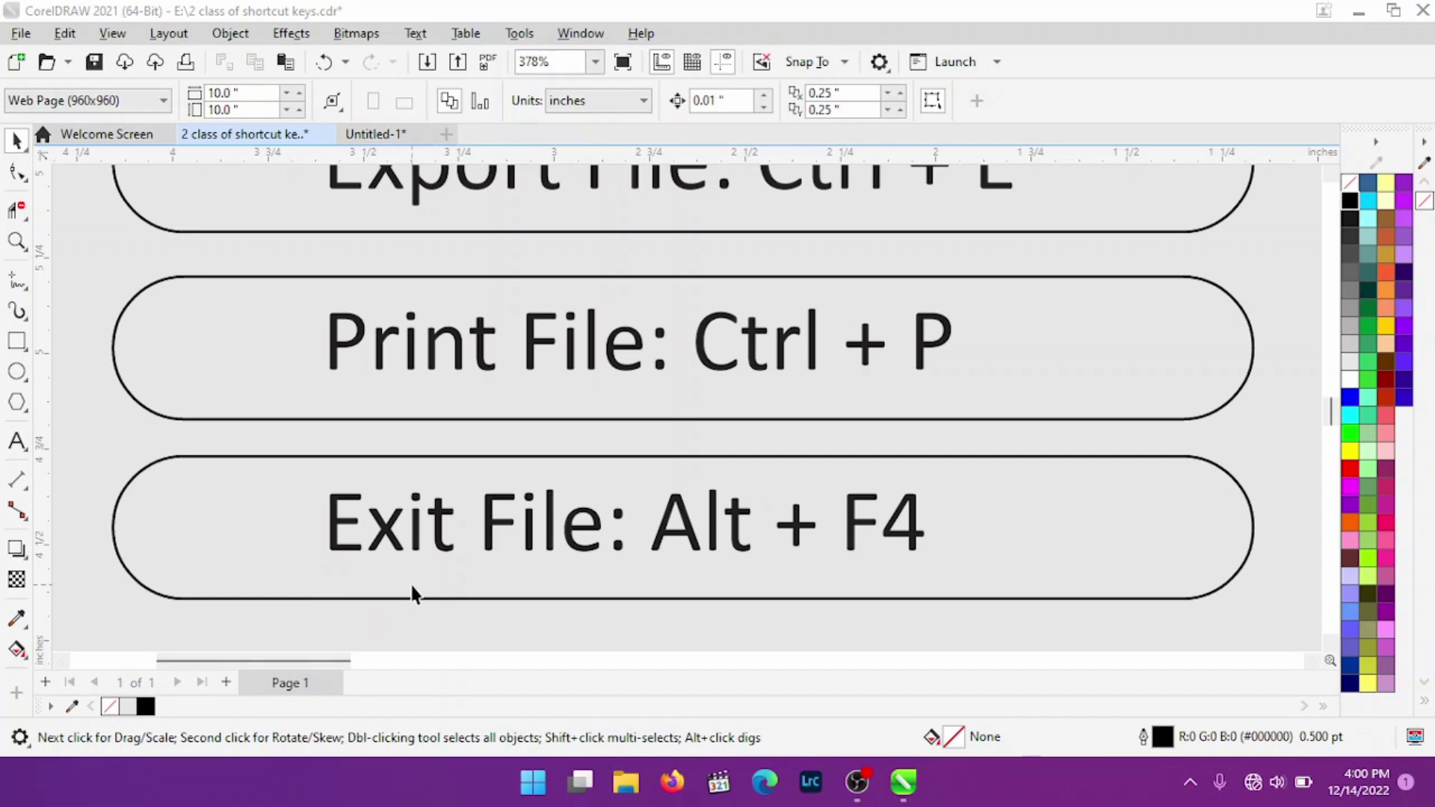
- Zoom out to the whole page, then in on the Tool Box panel (Artistic Media: I to Spiral Tool: A)
scroll(419, 576, "down", 2)
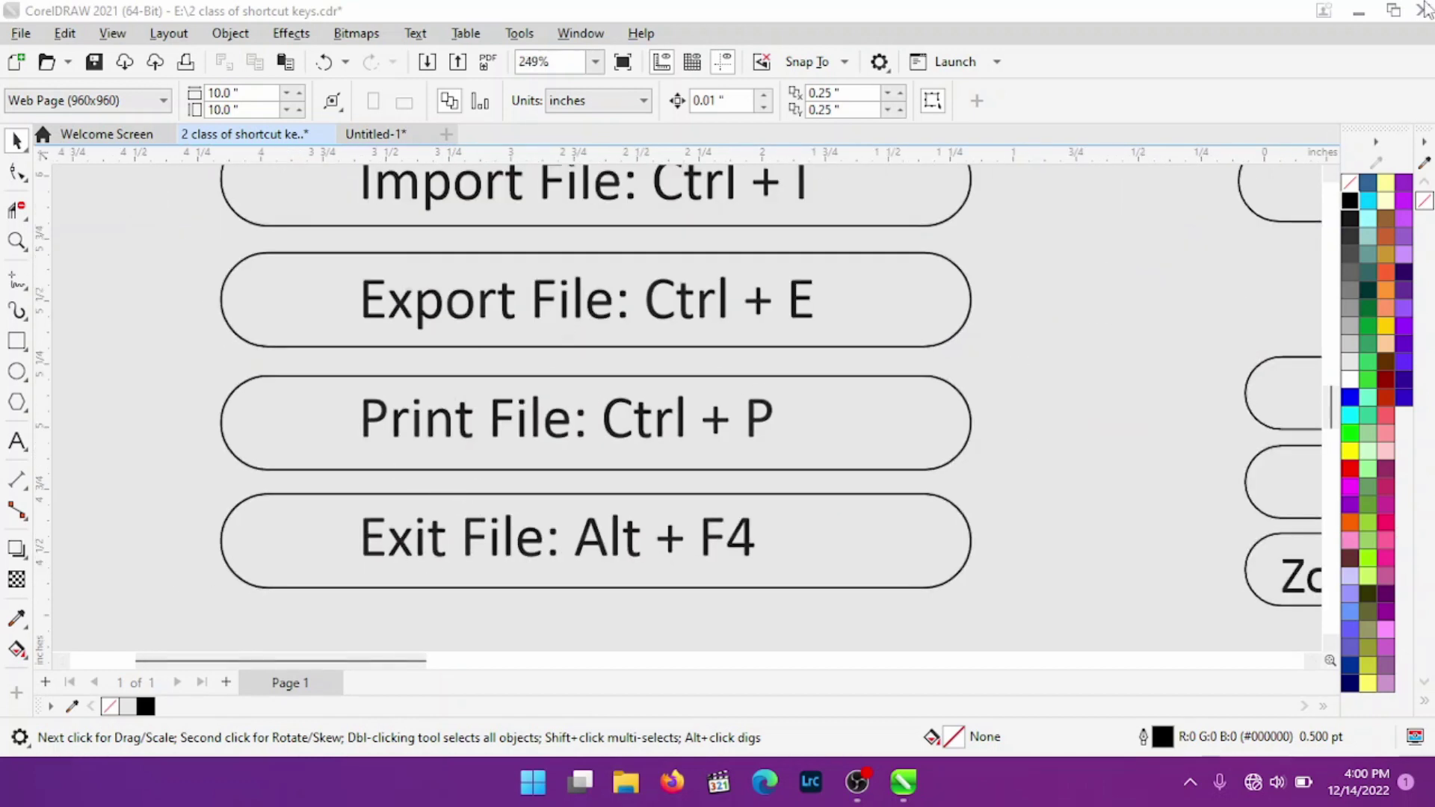
scroll(86, 245, "down", 1)
scroll(347, 490, "down", 1)
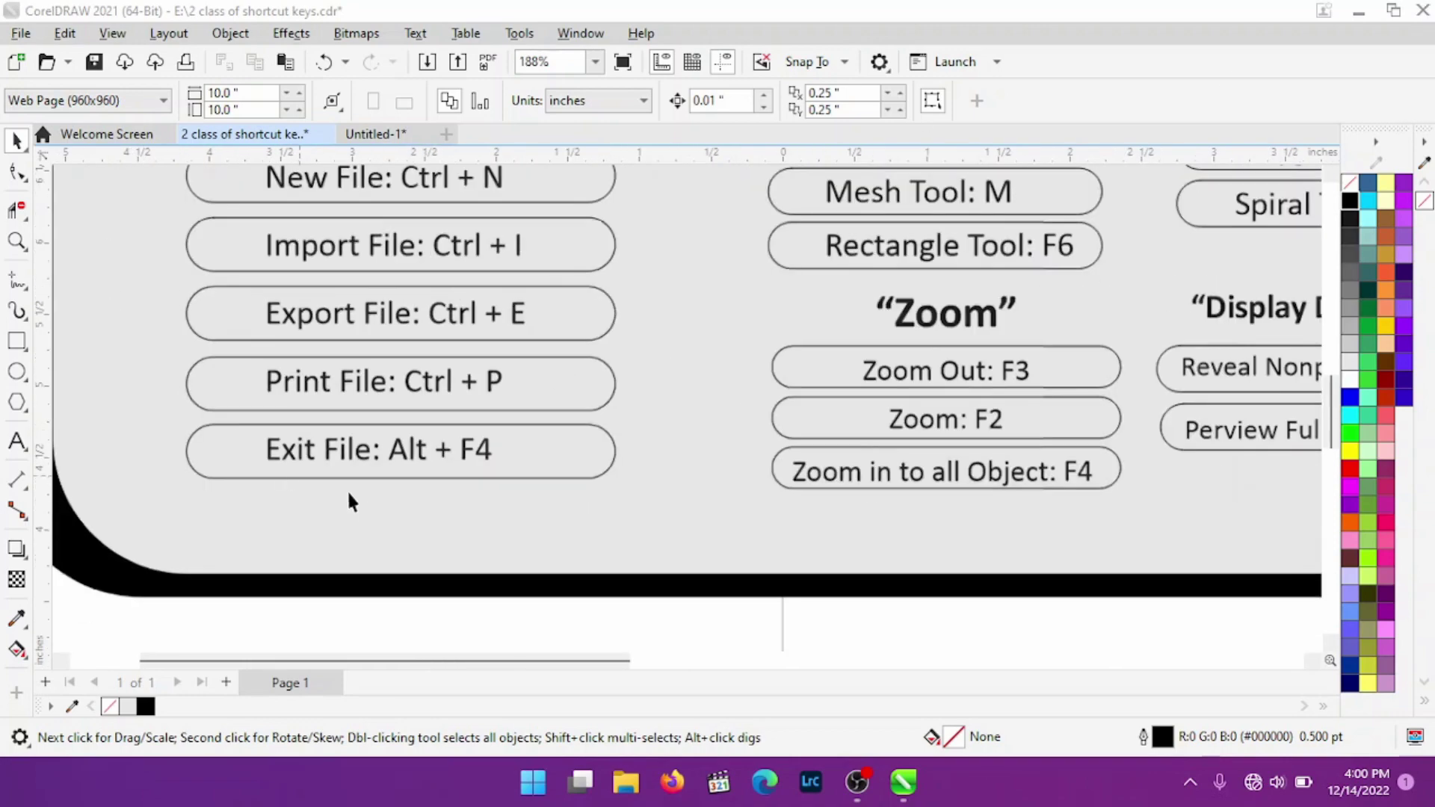
scroll(478, 355, "down", 1)
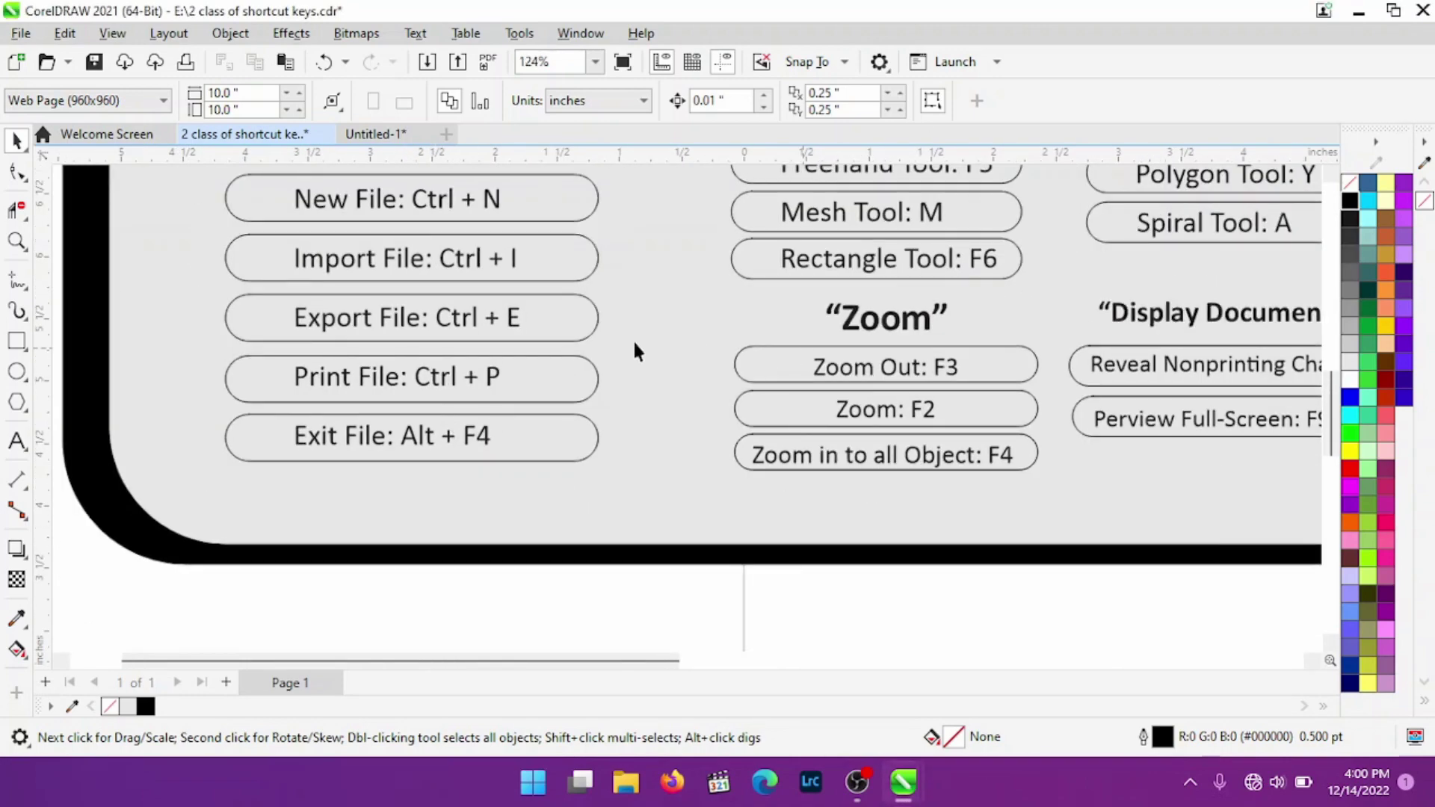
scroll(747, 298, "down", 1)
scroll(489, 446, "down", 1)
scroll(460, 314, "up", 1)
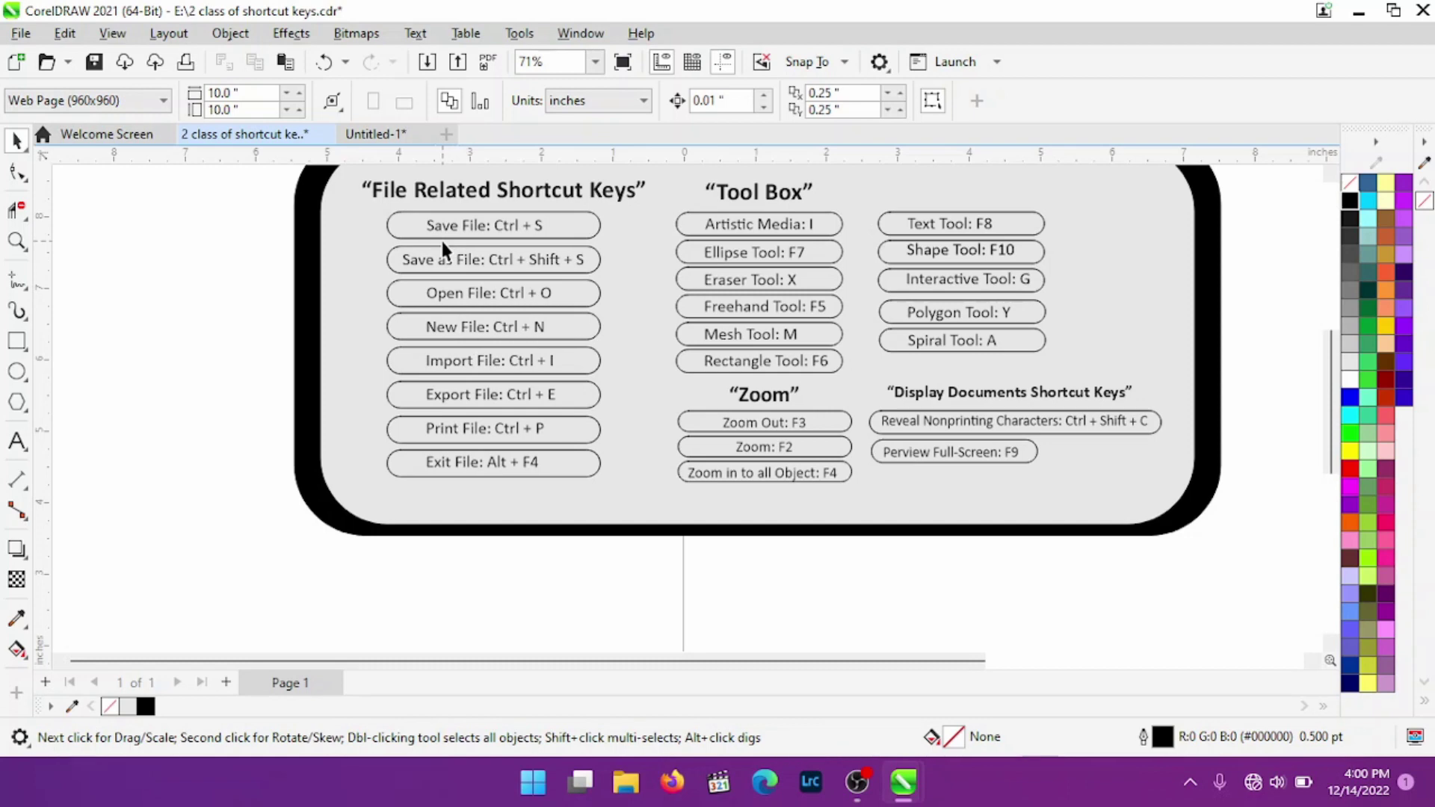
scroll(517, 374, "down", 2)
scroll(677, 292, "up", 1)
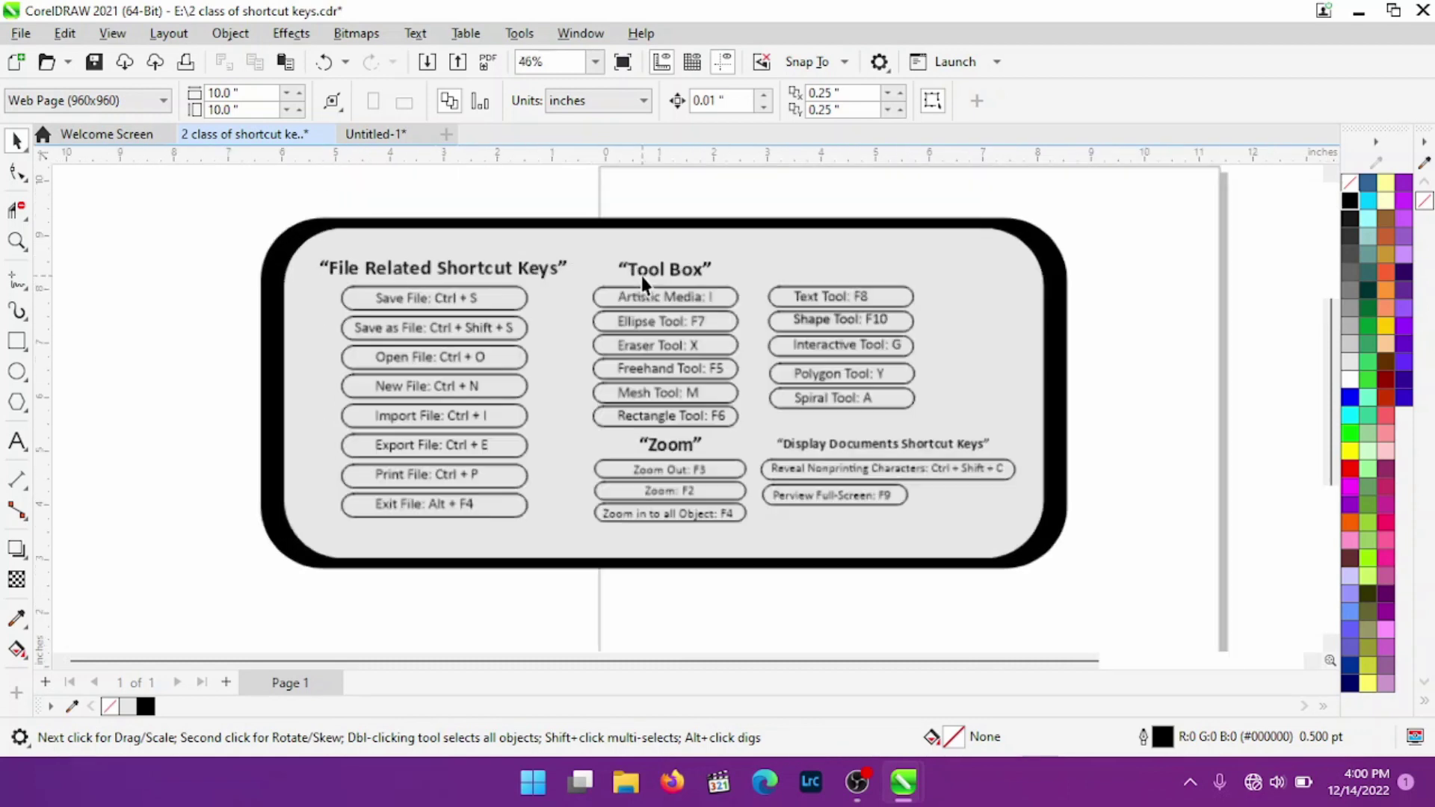
scroll(643, 278, "up", 1)
scroll(642, 278, "up", 1)
scroll(672, 222, "up", 1)
scroll(598, 263, "up", 1)
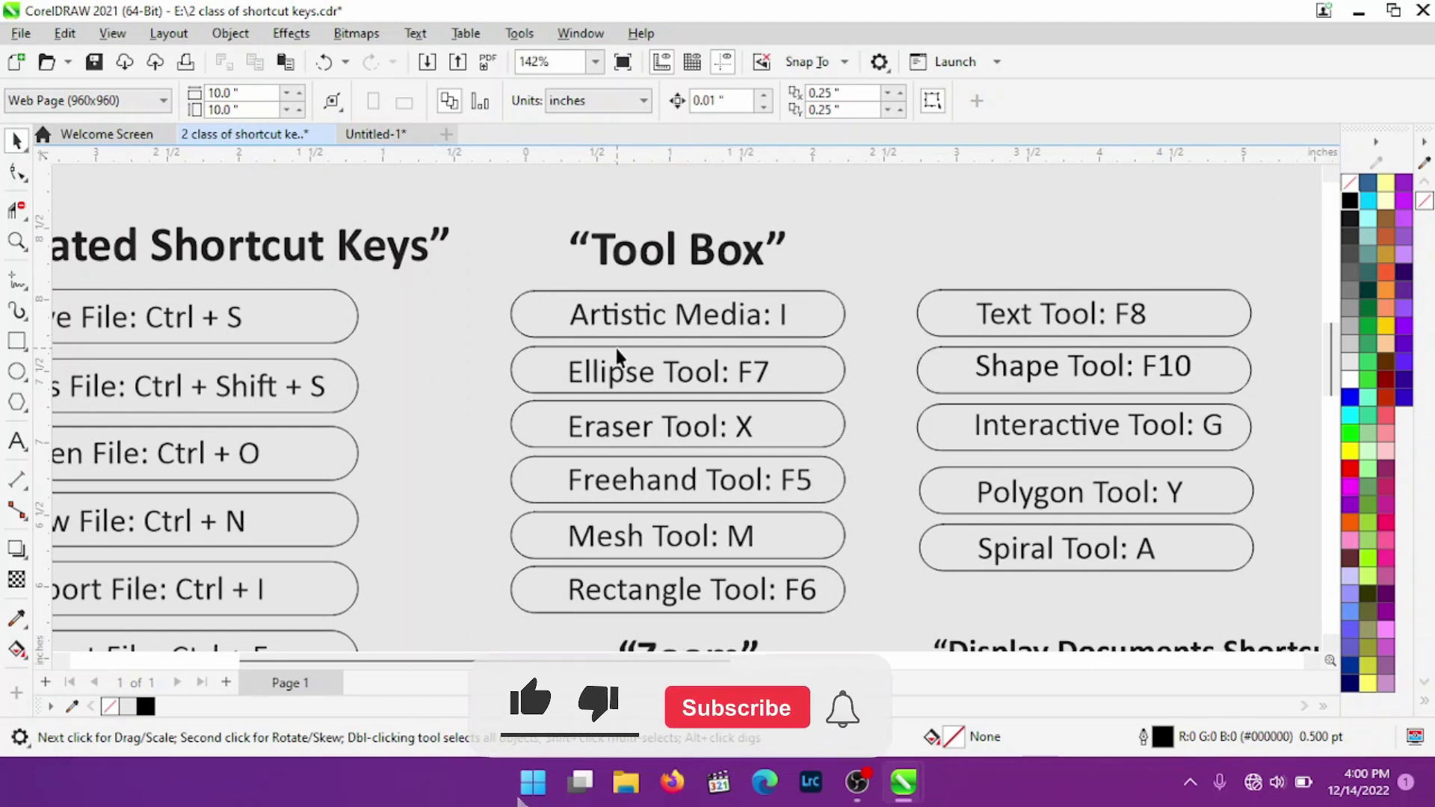
key("i")
left_click_drag(897, 416, 748, 556)
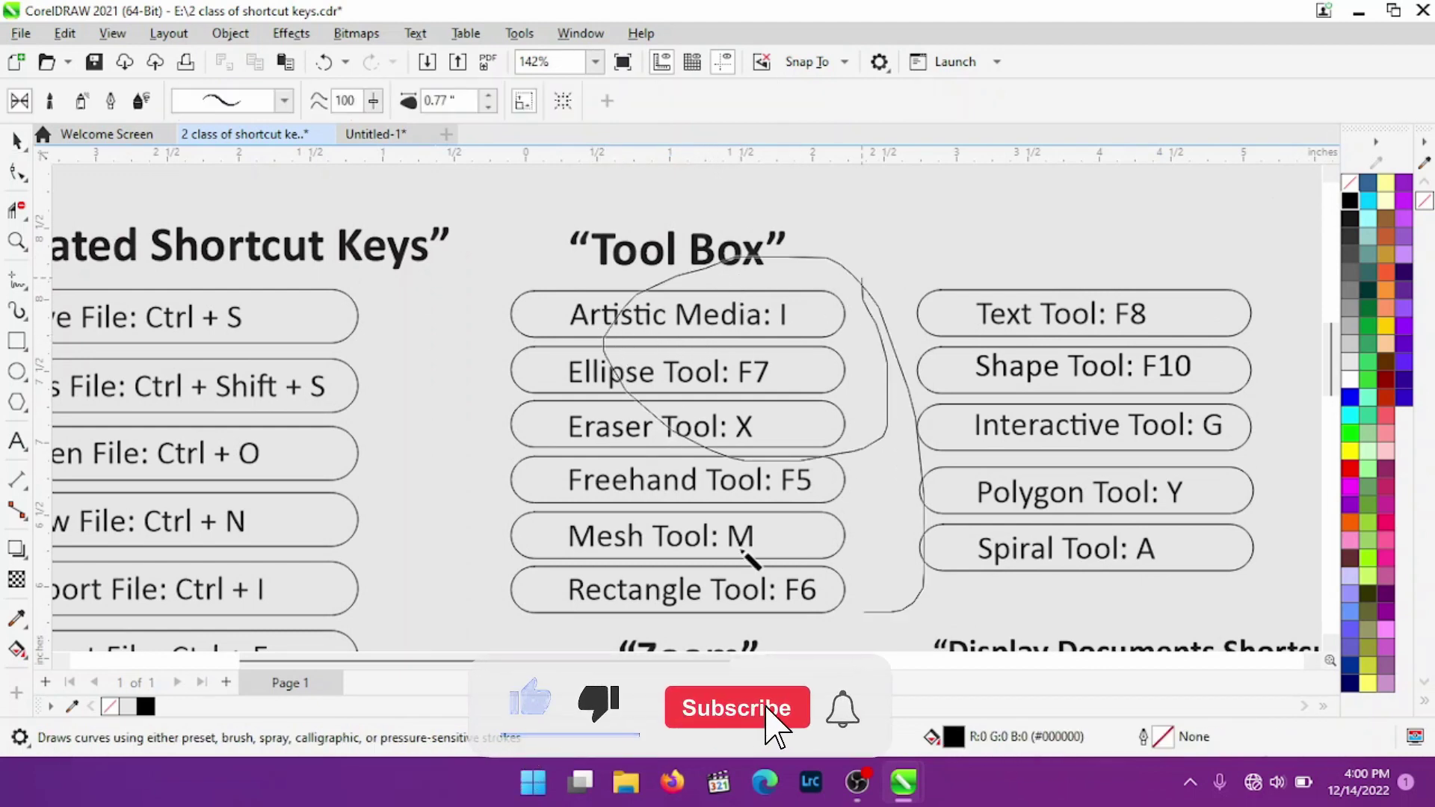
key("ctrl+z")
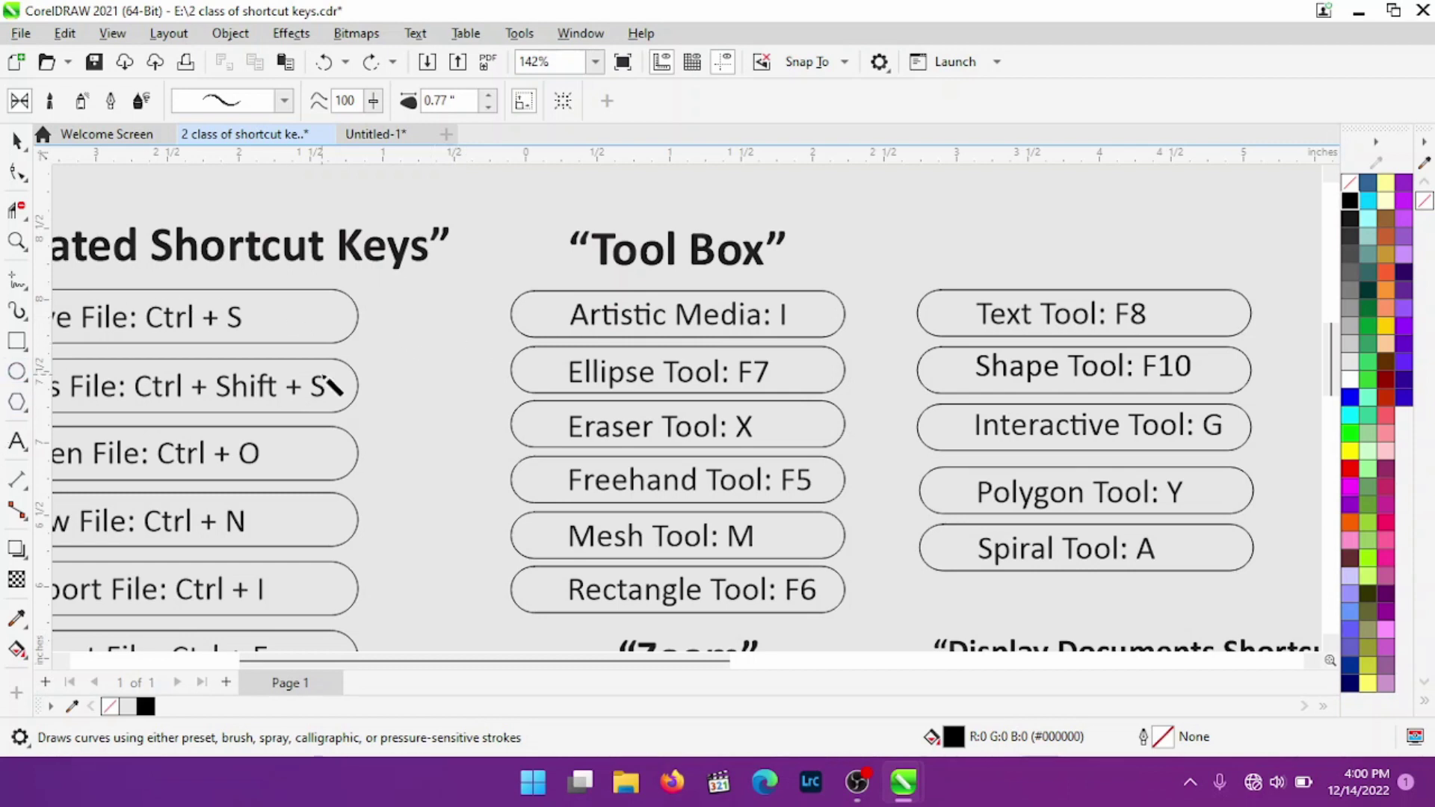
key("F7")
left_click_drag(441, 297, 892, 504)
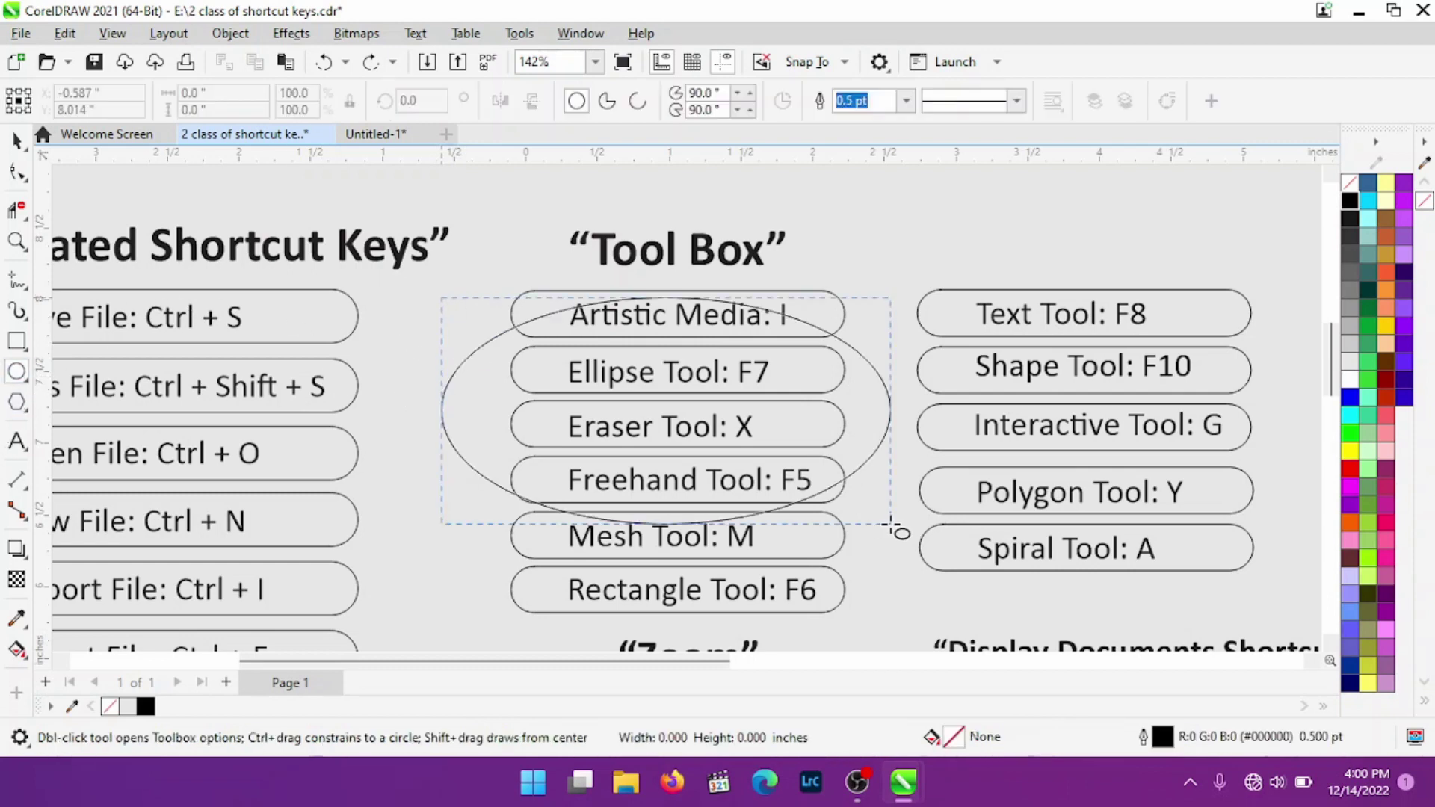
left_click_drag(747, 312, 912, 505)
key("ctrl+z")
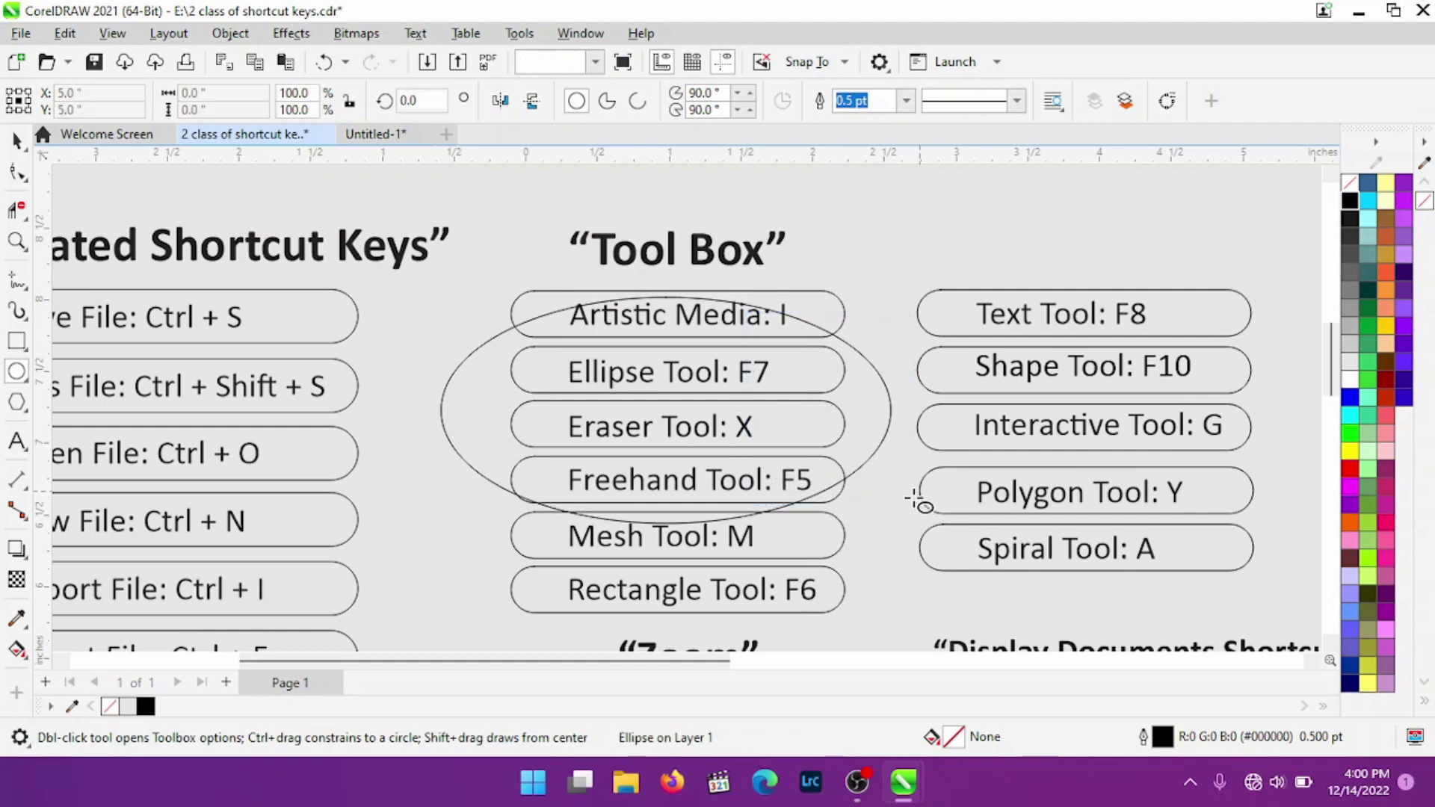
key("ctrl+z")
left_click(15, 139)
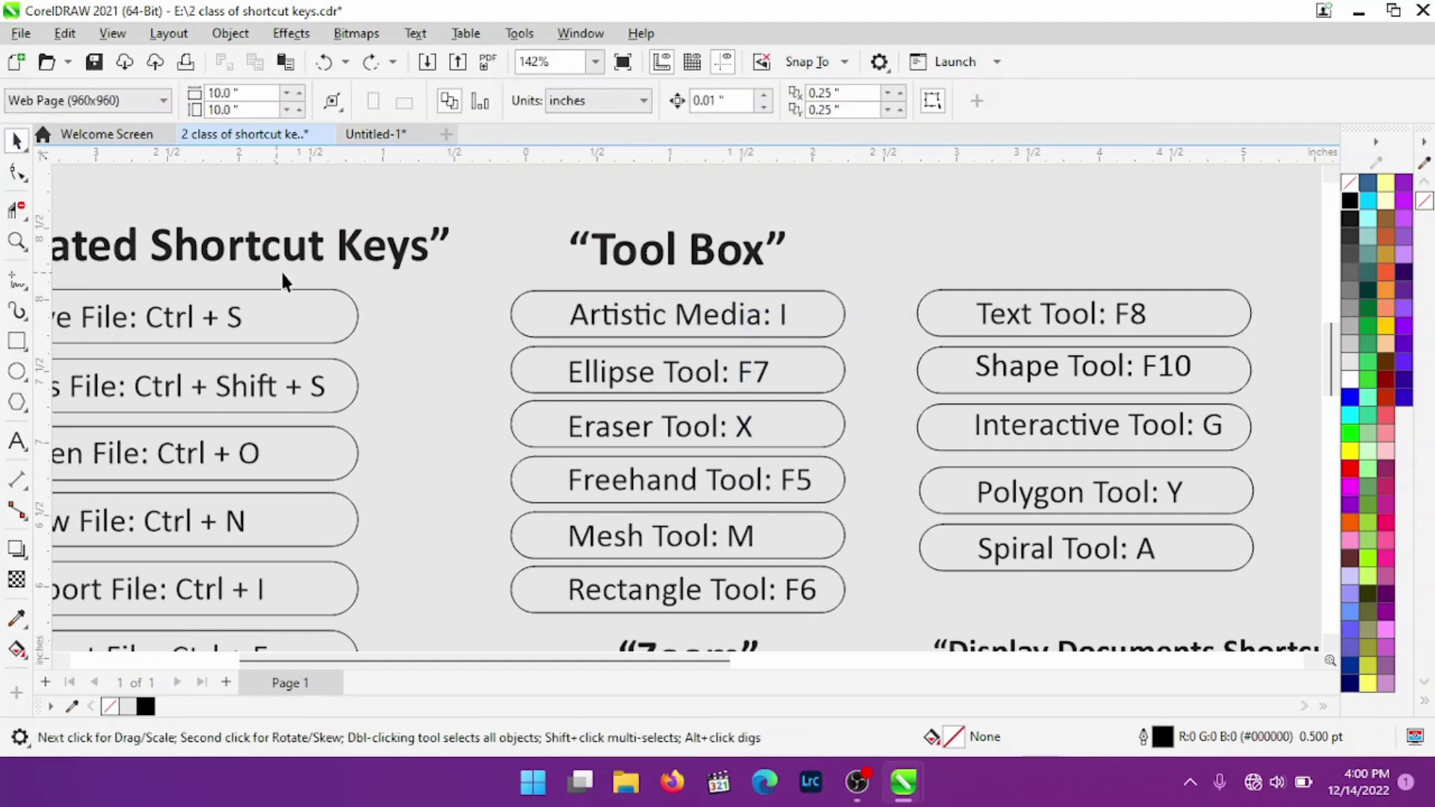
- Paint a thick black Artistic Media stroke with I and move it off the Tool Box text
key("i")
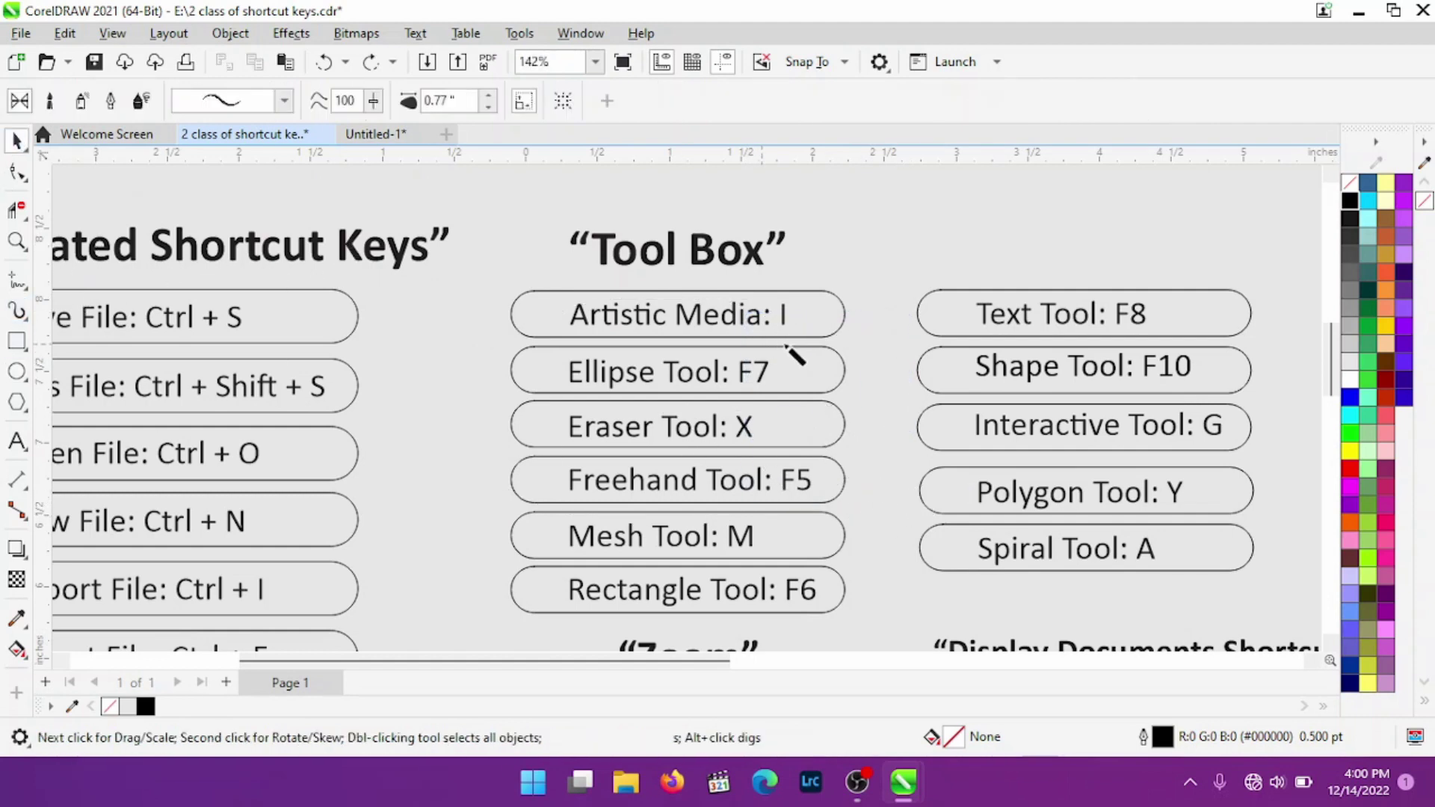
left_click_drag(680, 359, 419, 374)
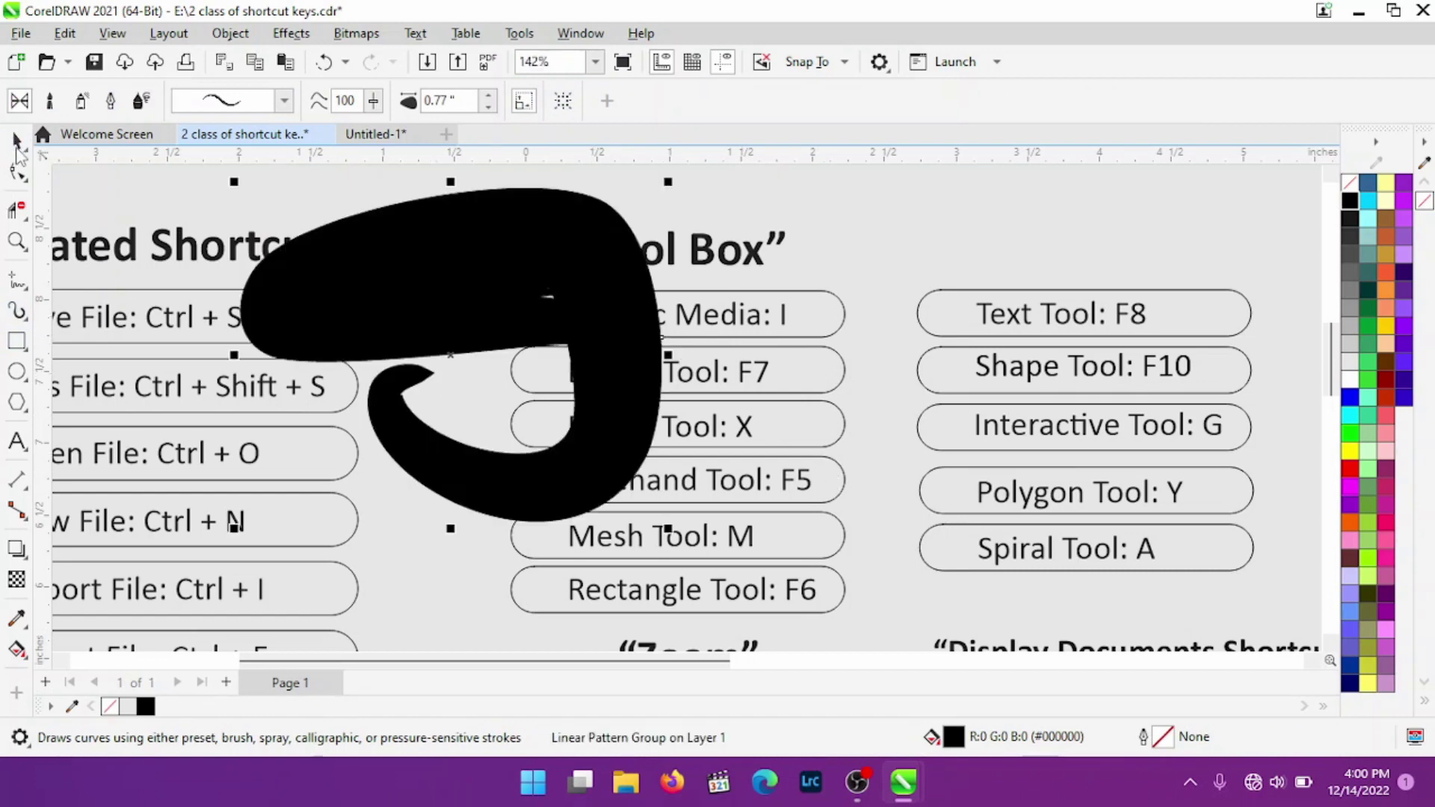
left_click(17, 142)
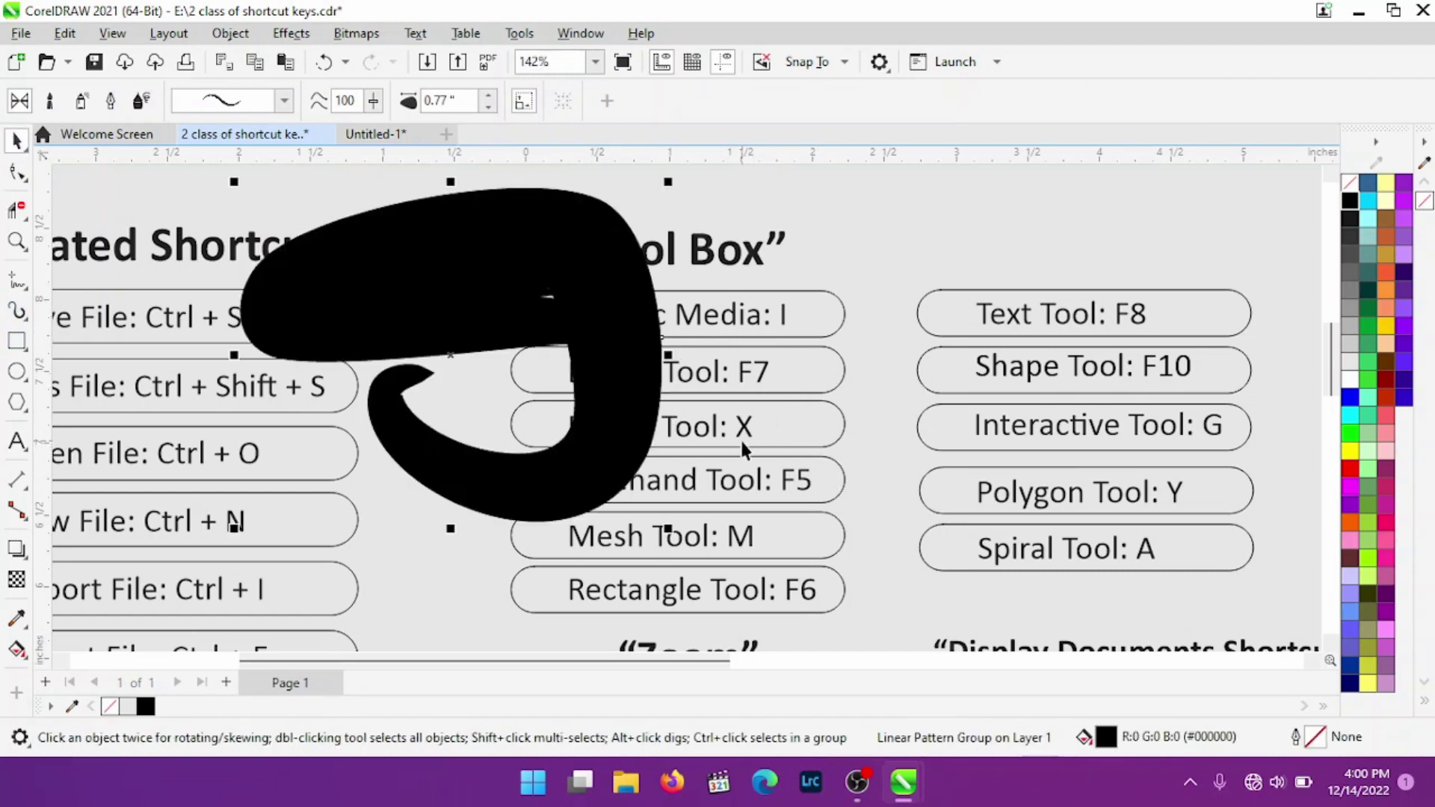
left_click_drag(513, 289, 295, 315)
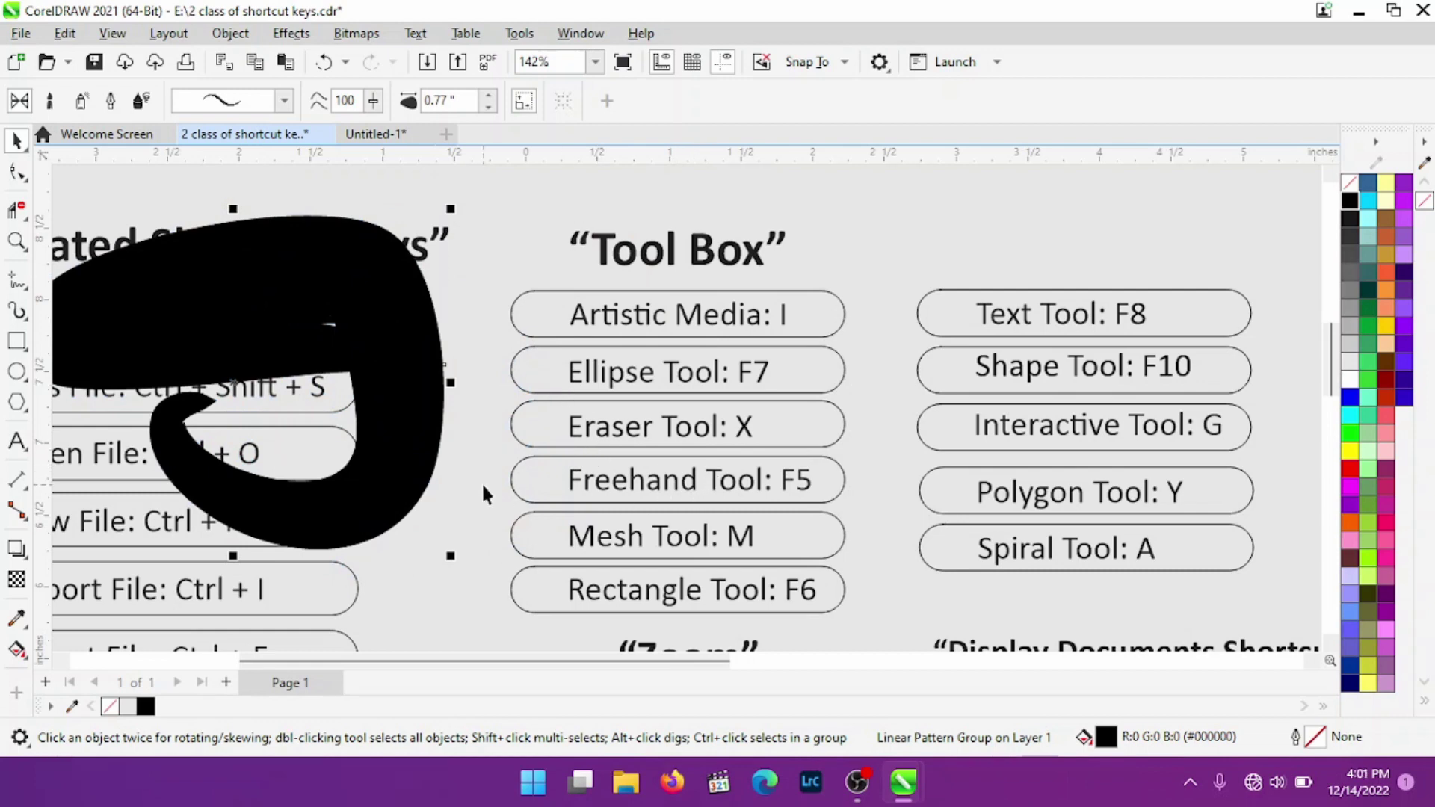
- Erase two paths through the black stroke with X, then undo the demo strokes
key("x")
mouse_move(296, 377)
left_mouse_down()
mouse_move(348, 291)
mouse_move(118, 288)
left_mouse_up()
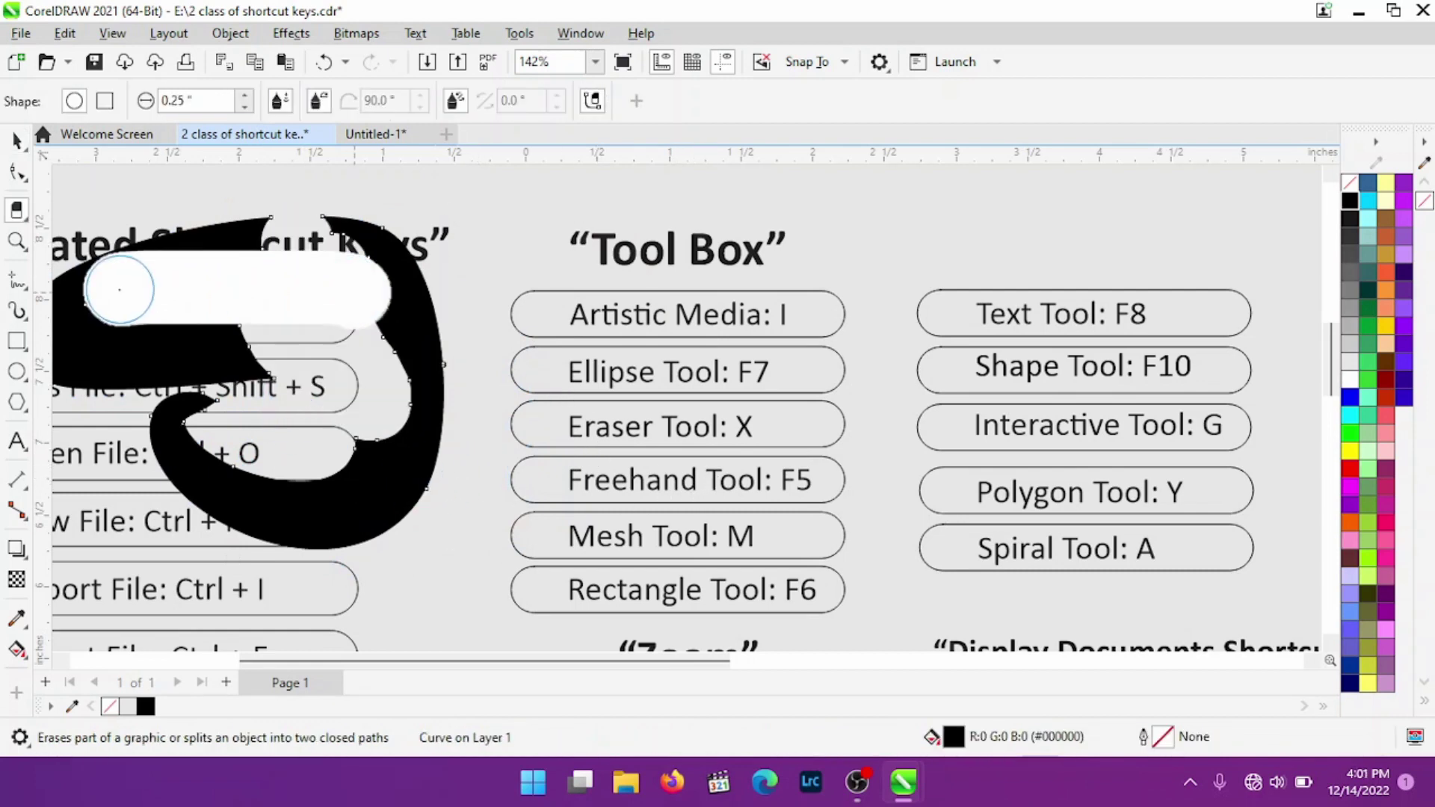
mouse_move(465, 425)
left_mouse_down()
mouse_move(224, 471)
mouse_move(366, 499)
mouse_move(269, 486)
left_mouse_up()
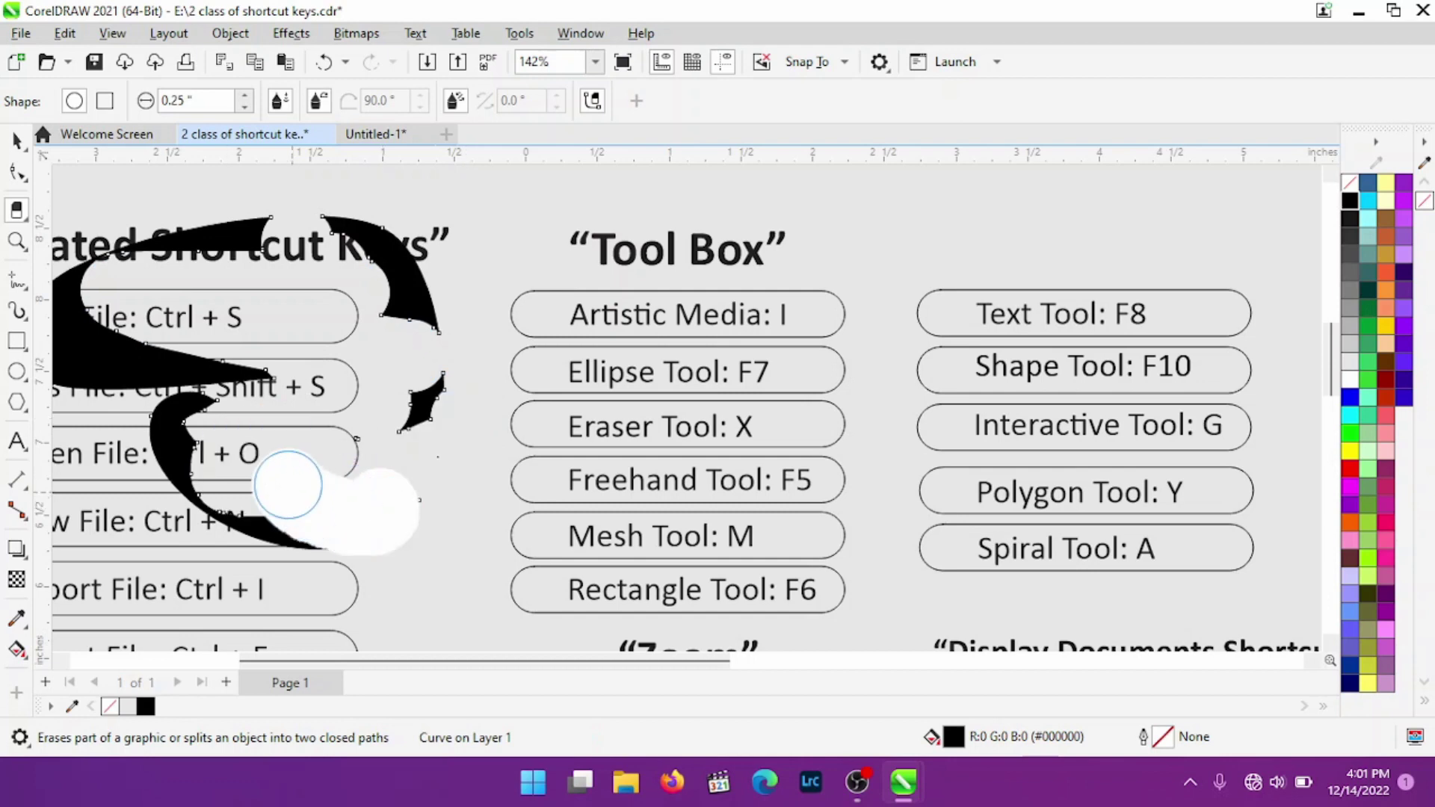
key("ctrl+z")
key("ctrl+z")
key("ctrl+z")
key("ctrl+z")
key("ctrl+z")
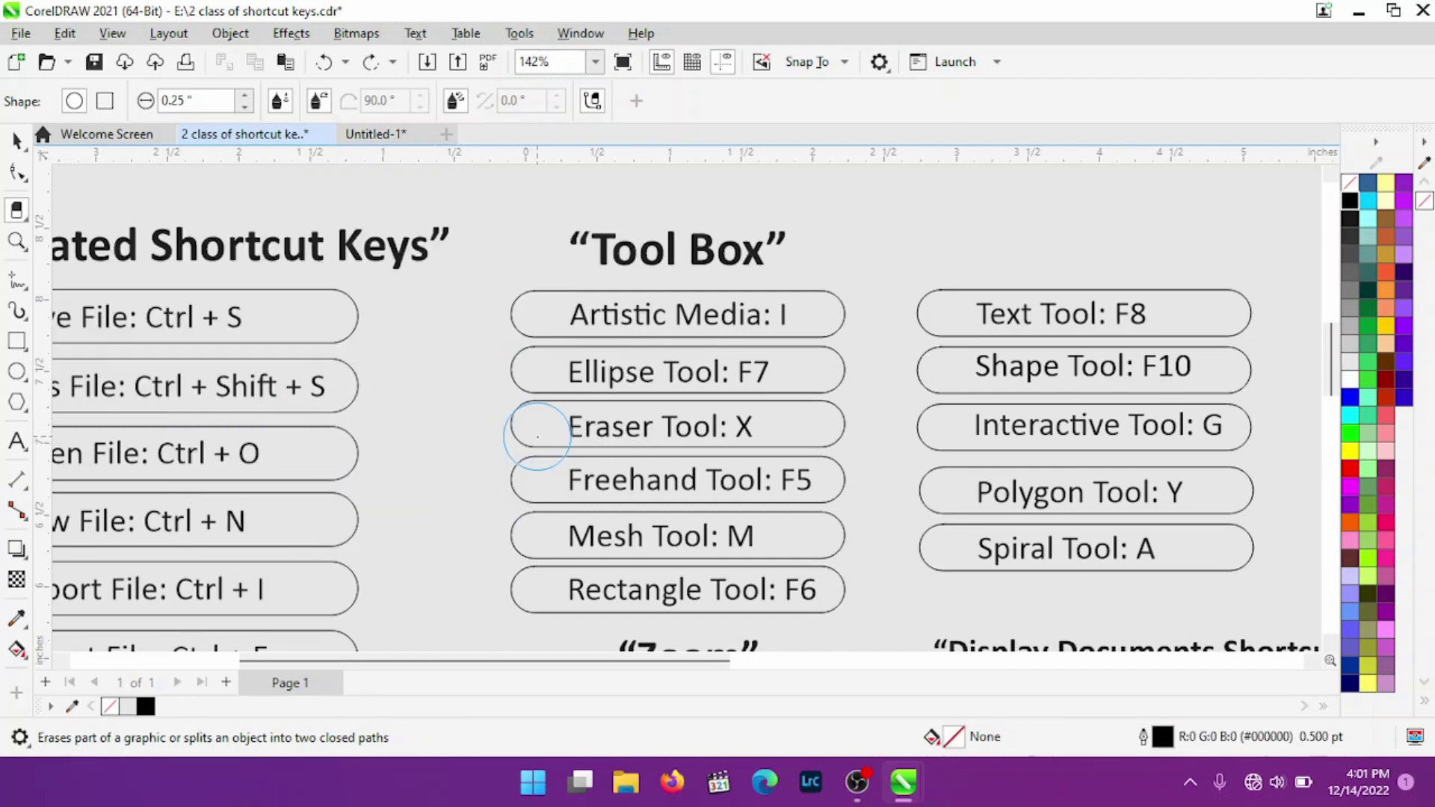
left_click(15, 140)
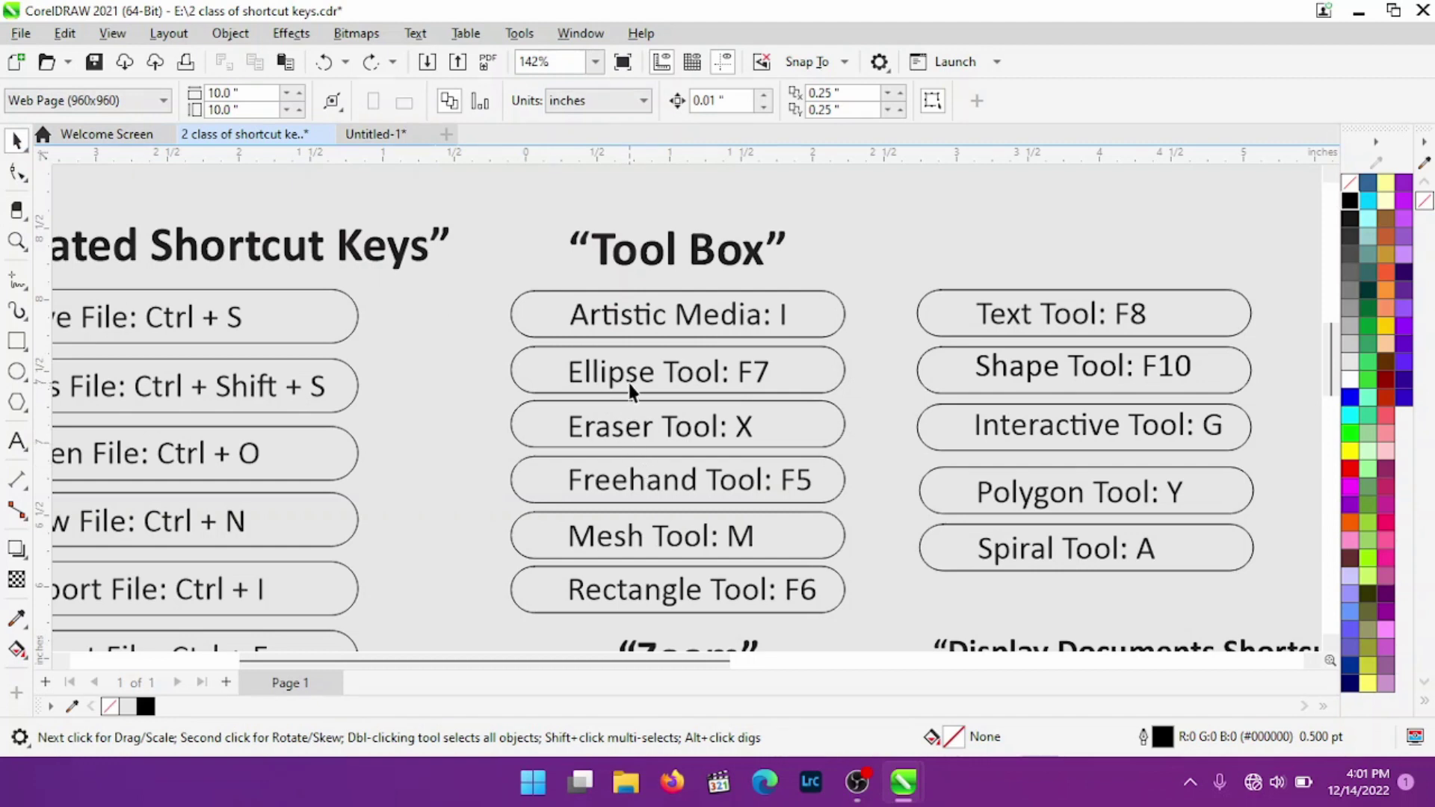
key("F5")
left_click(178, 372)
left_click(506, 282)
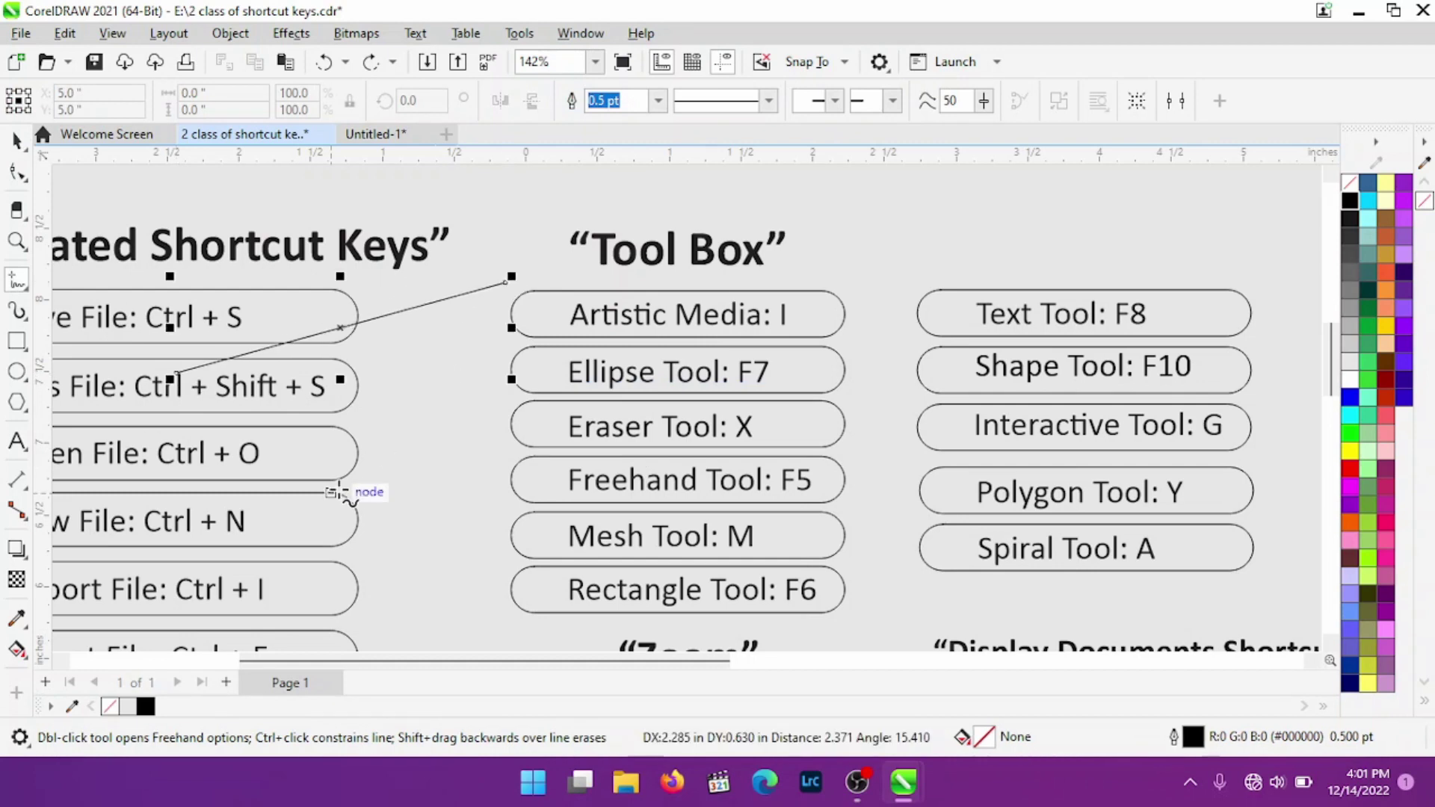
left_click(255, 473)
left_click(333, 494)
left_click(378, 323)
left_click(478, 394)
left_click(532, 543)
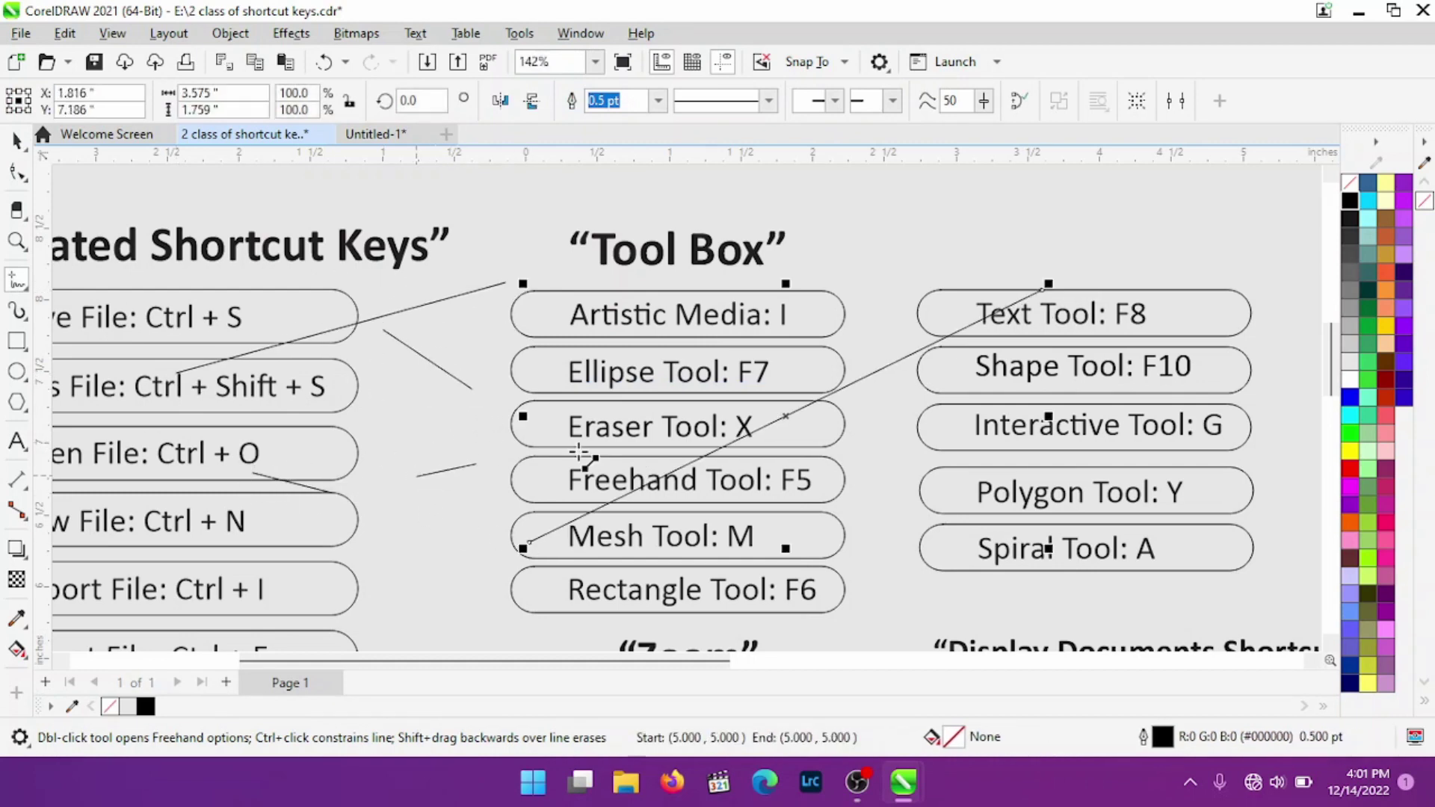
left_click(416, 476)
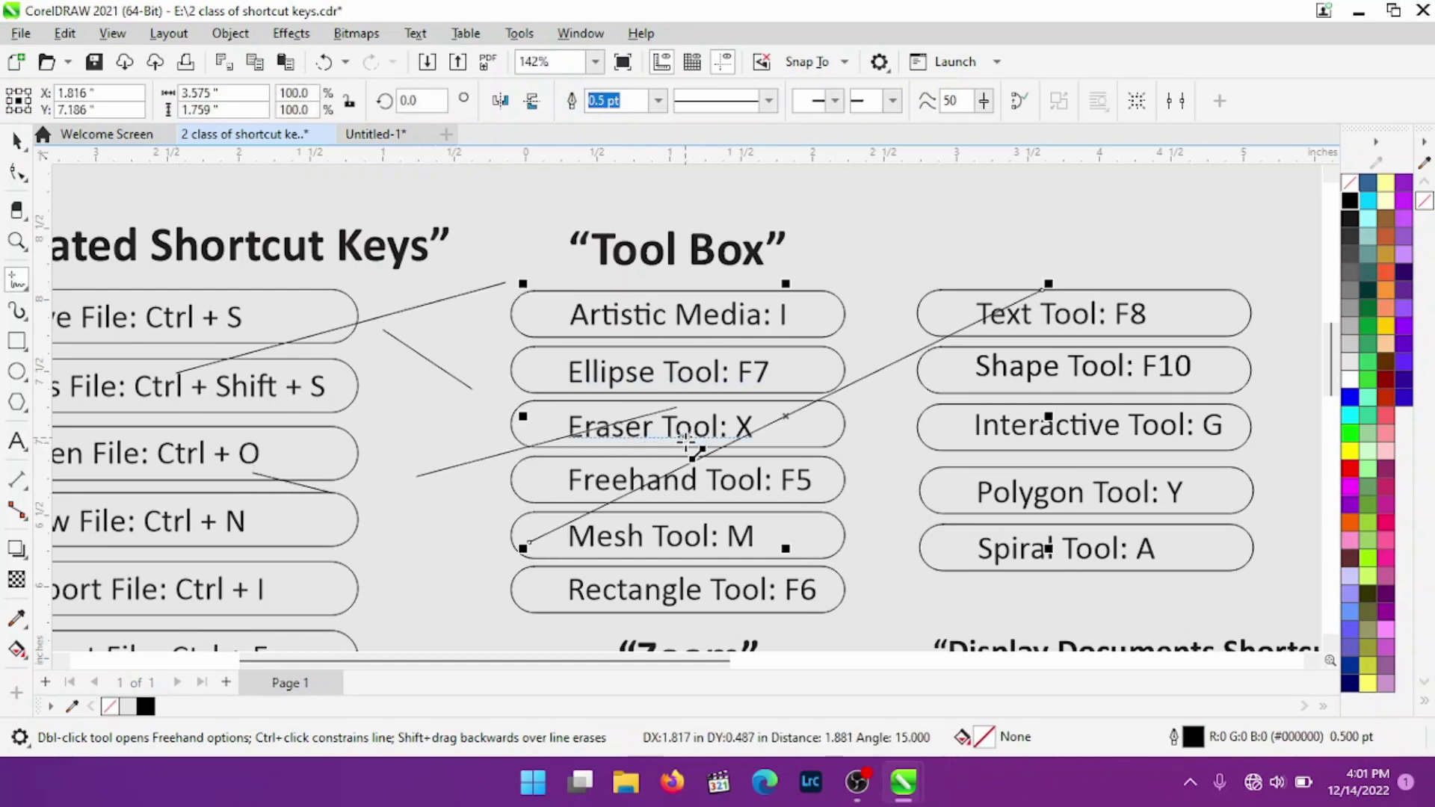
left_click(453, 407)
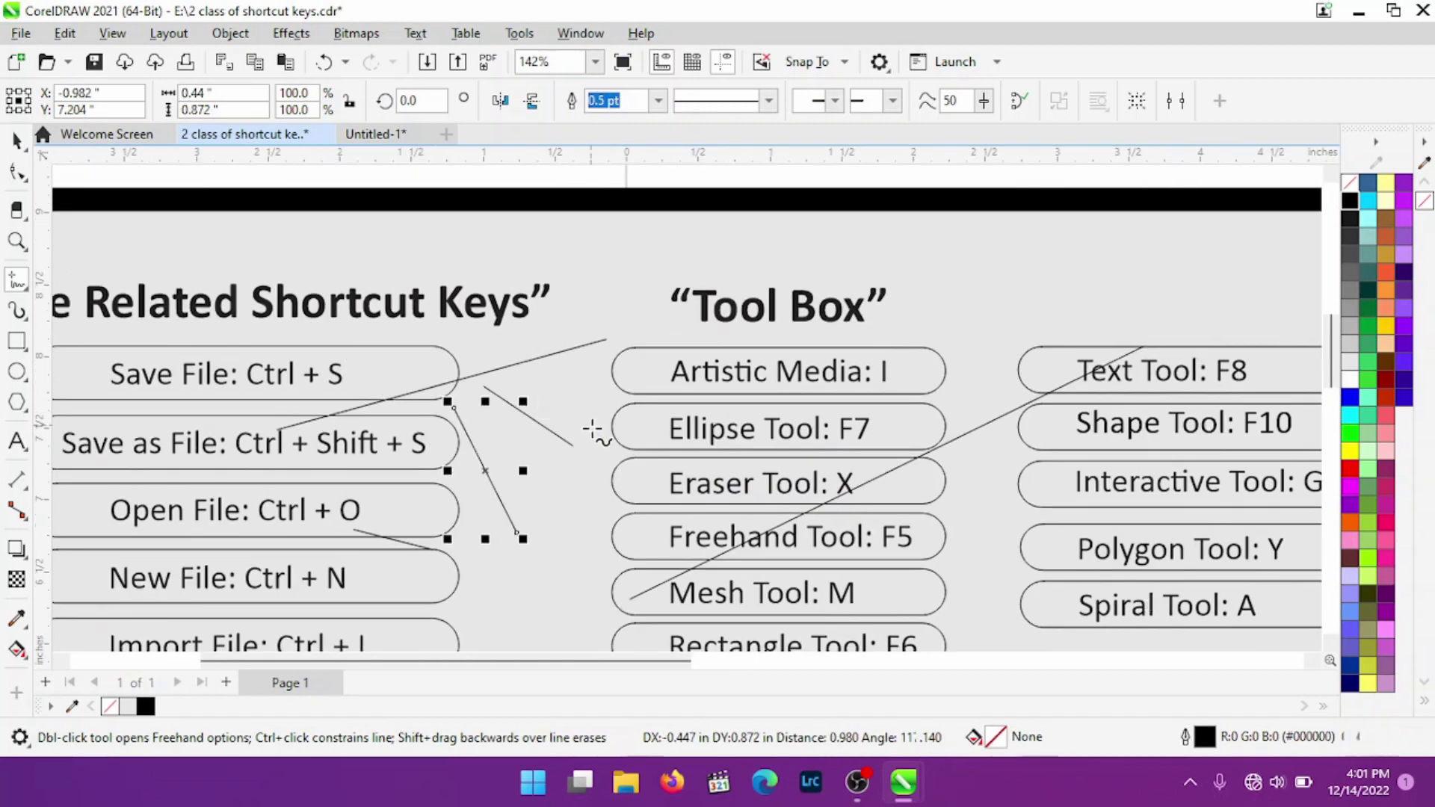
key("ctrl+z")
key("ctrl+z")
key("ctrl+z")
key("ctrl+z")
key("ctrl+z")
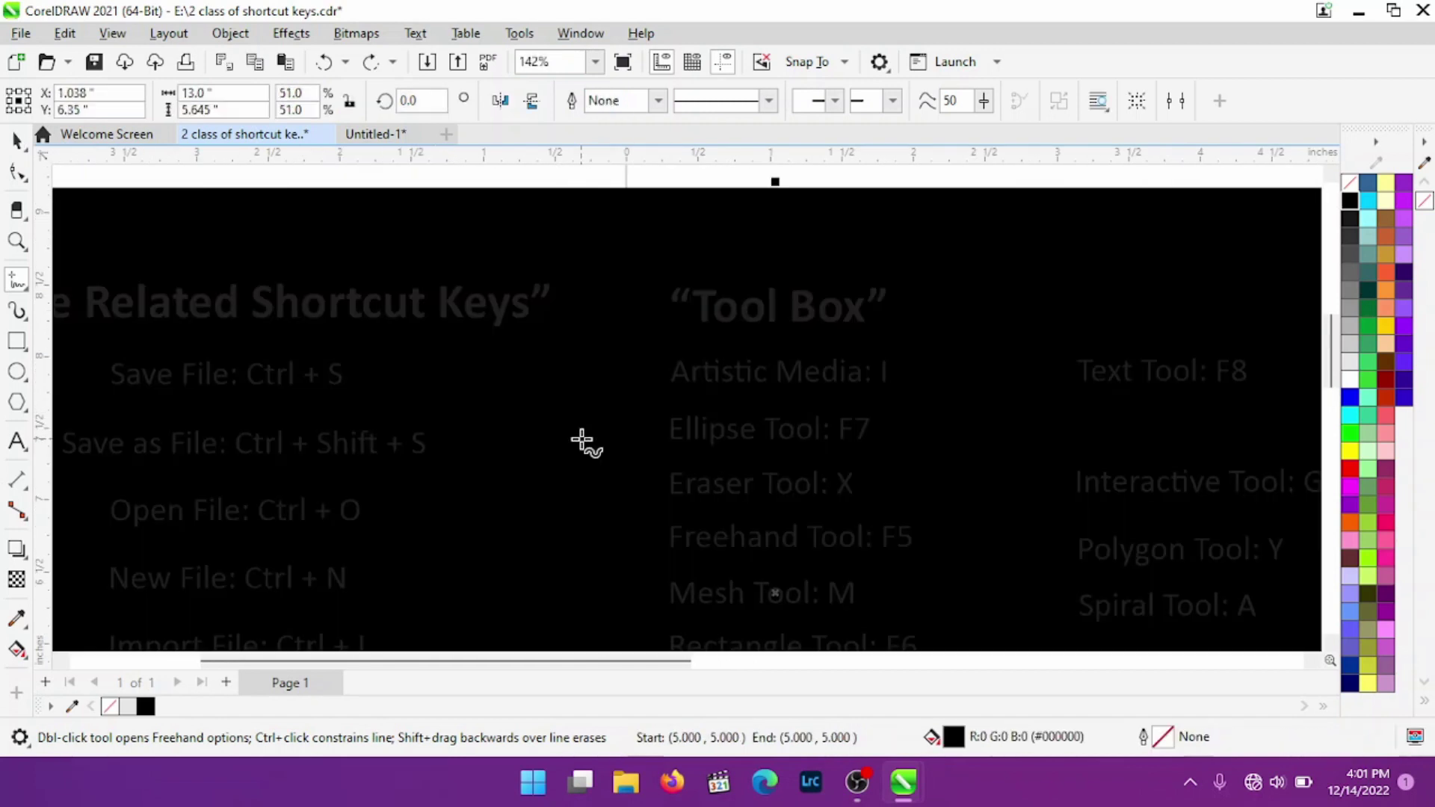
key("ctrl+z")
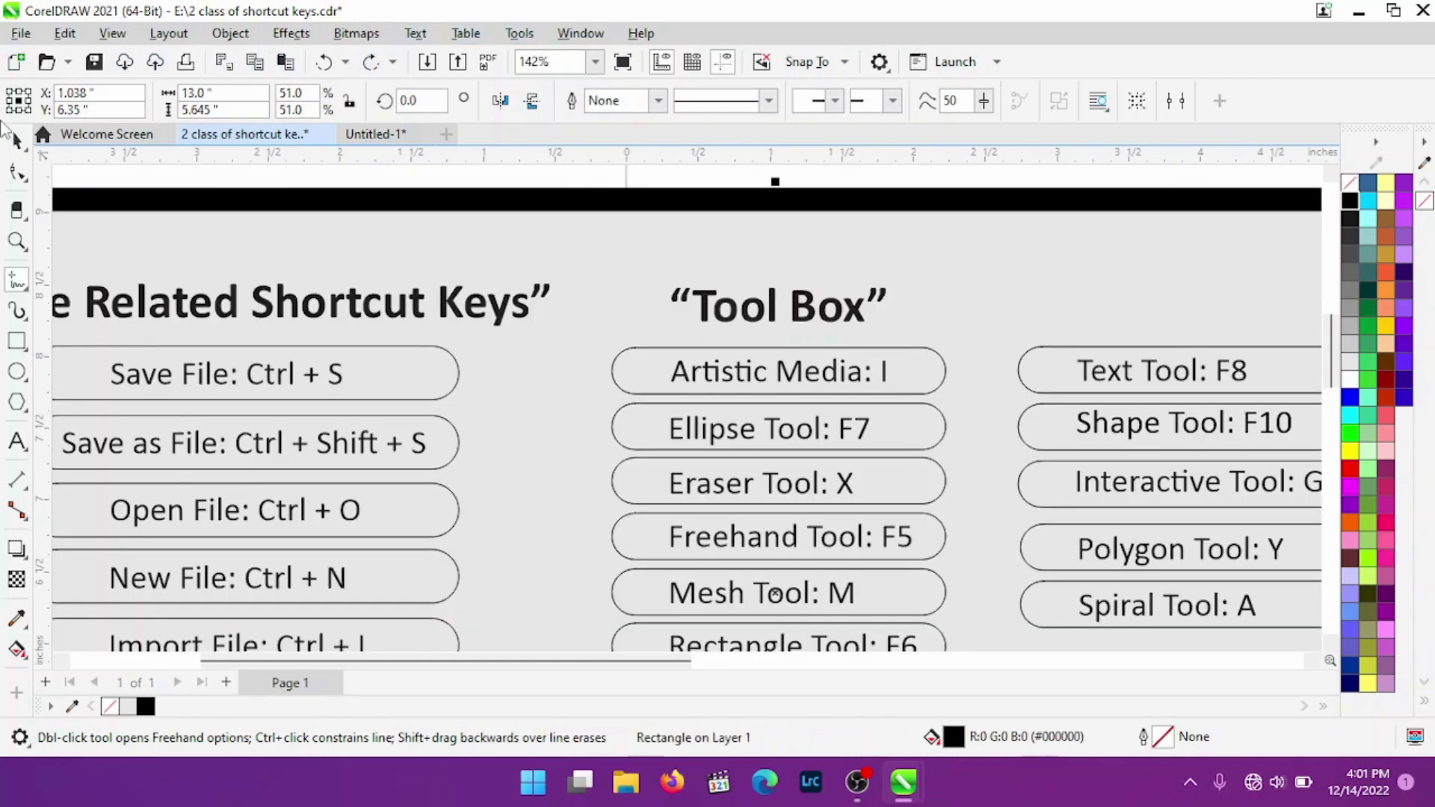
left_click(17, 140)
scroll(241, 316, "down", 2)
scroll(356, 550, "down", 1)
scroll(484, 479, "up", 1)
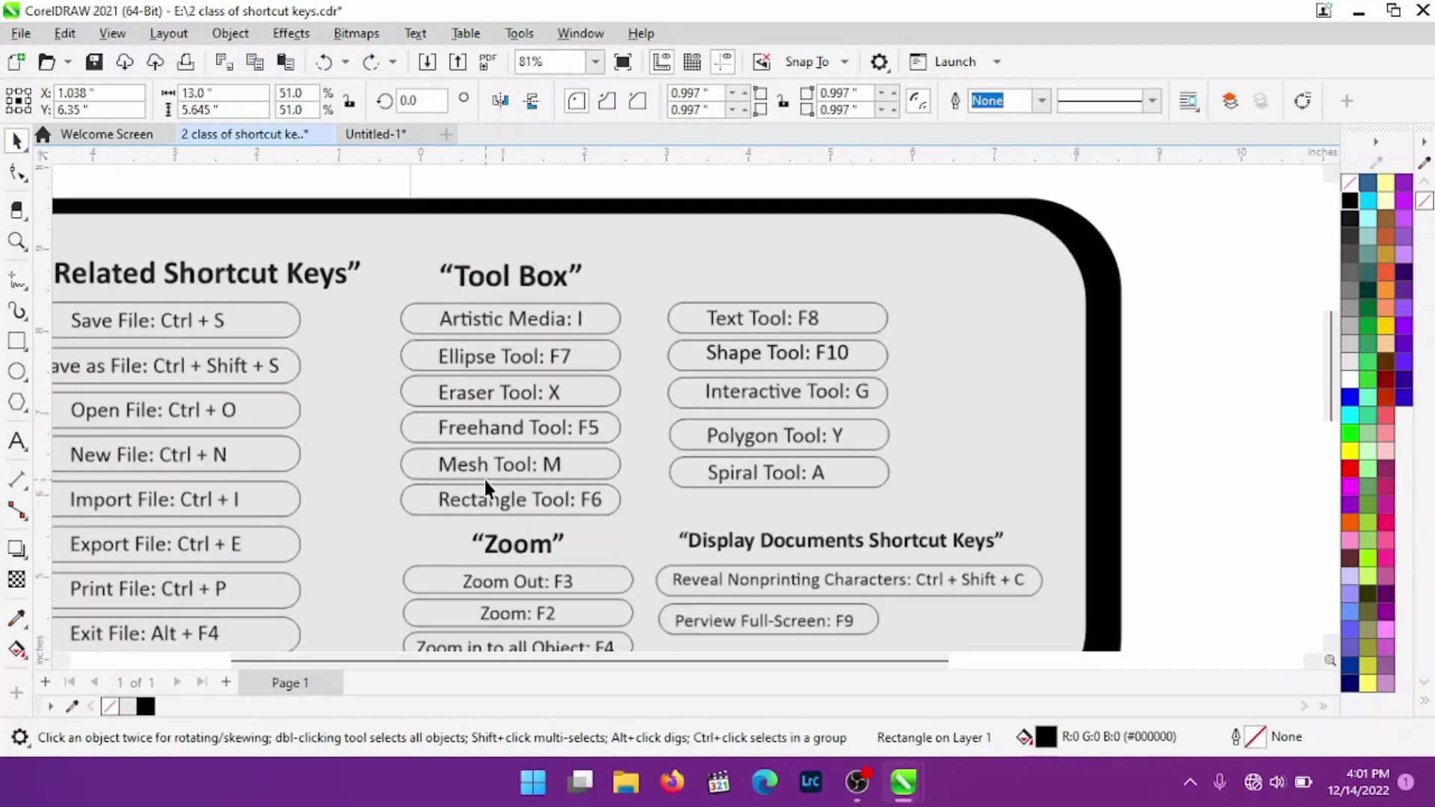
left_click(484, 480)
scroll(485, 480, "up", 1)
scroll(501, 449, "up", 1)
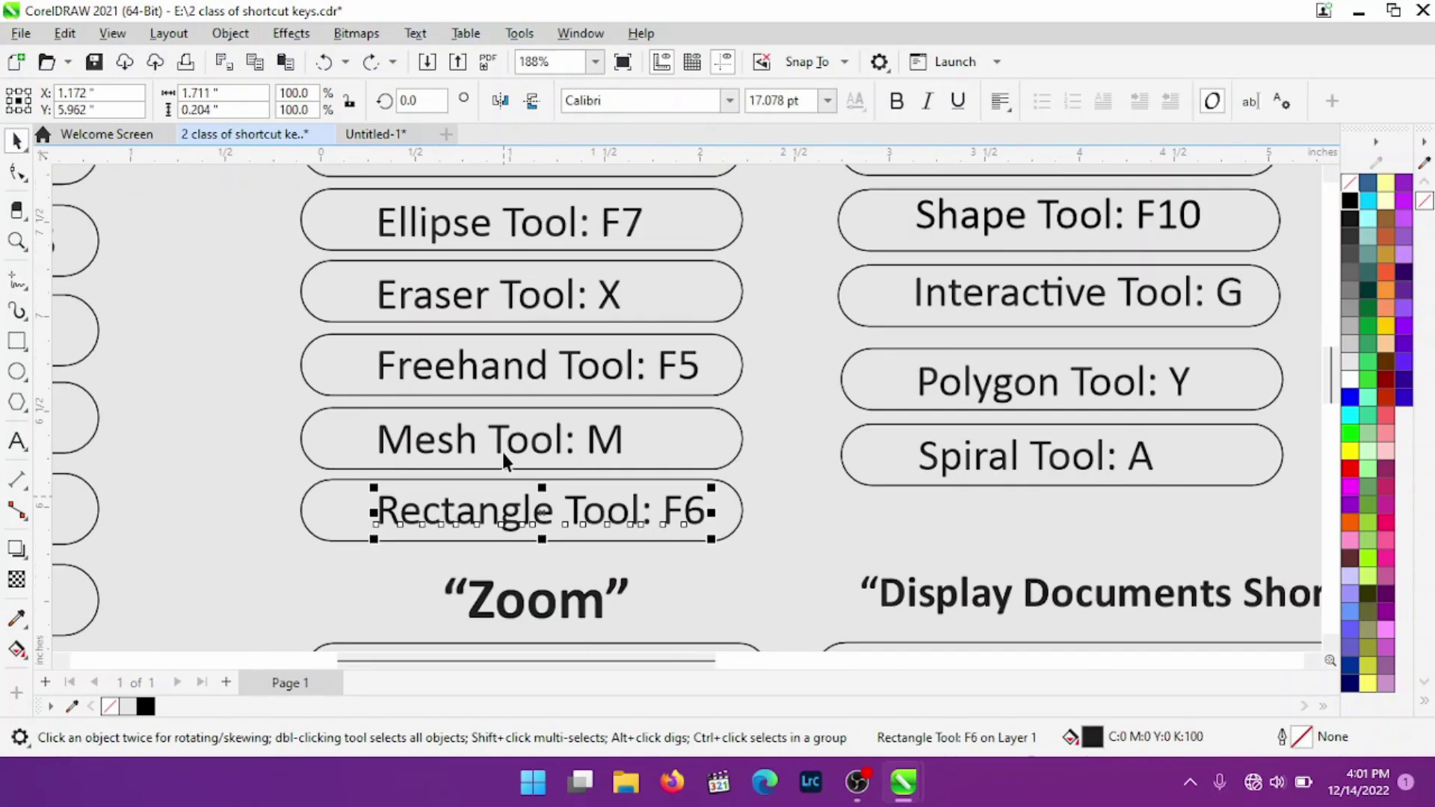
left_click(502, 455)
scroll(502, 454, "down", 1)
scroll(502, 455, "down", 2)
scroll(518, 469, "down", 2)
scroll(517, 469, "down", 1)
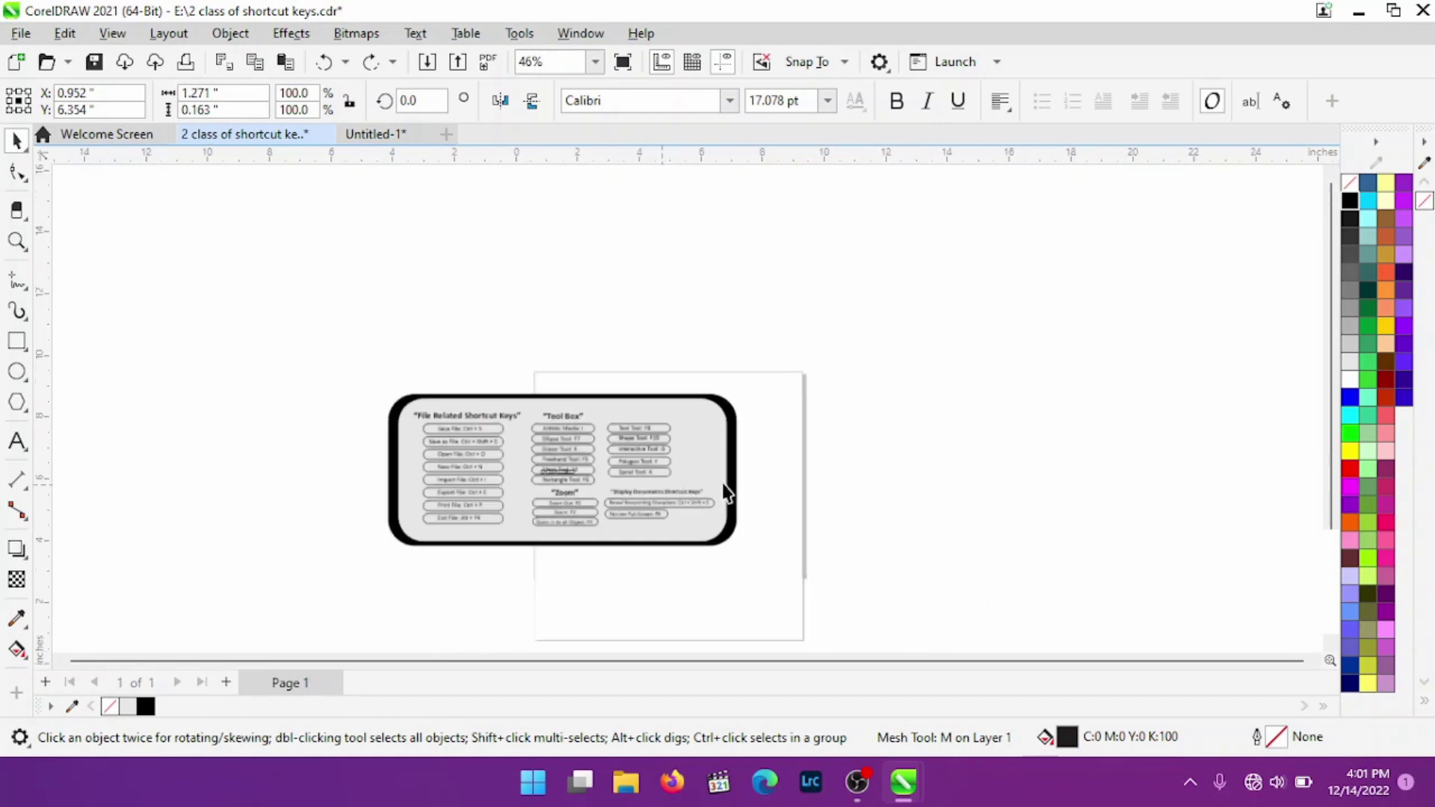
scroll(876, 465, "up", 1)
scroll(876, 464, "up", 1)
- Draw a rectangle to the right of the shortcut sheet
left_click(813, 407)
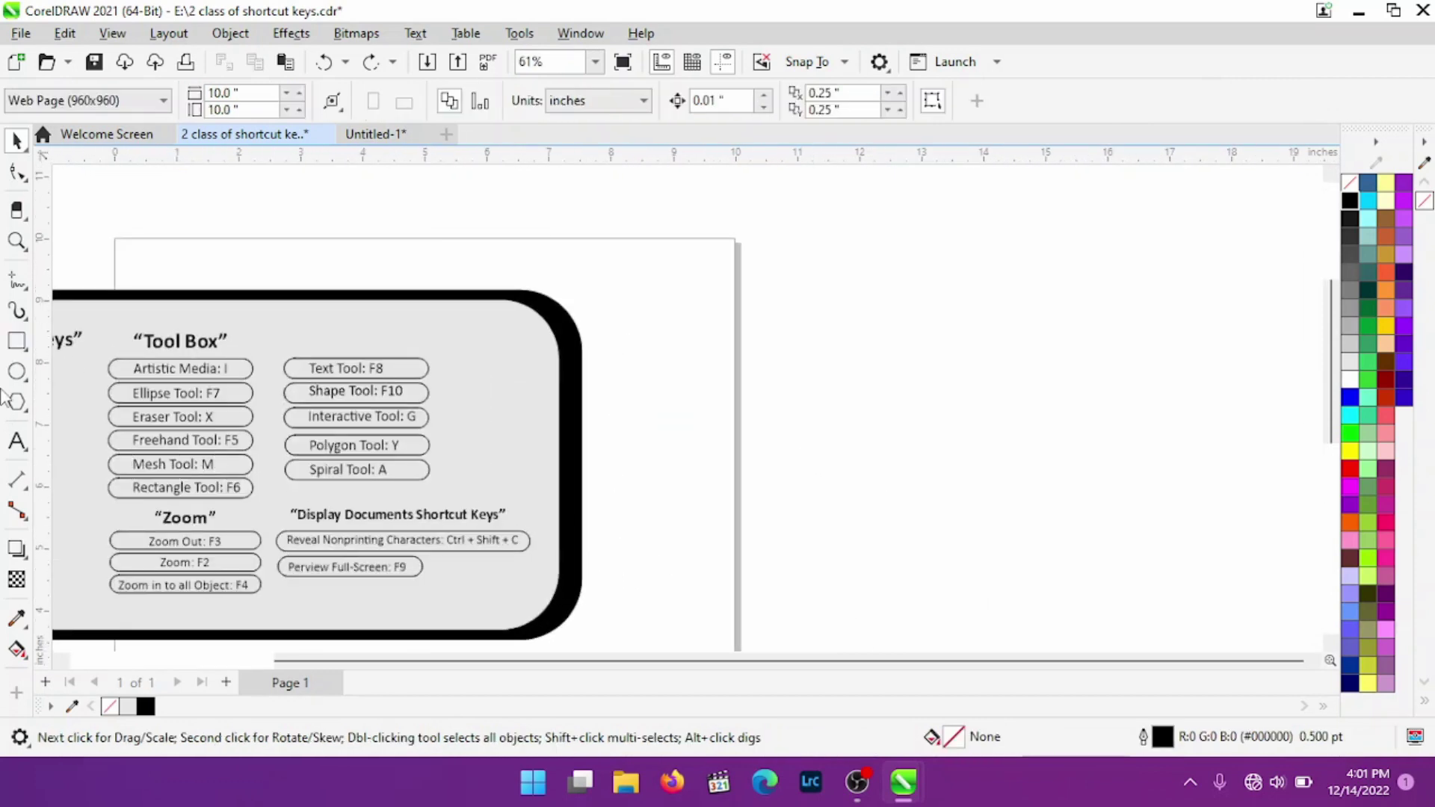
left_click(16, 341)
left_click_drag(630, 381, 964, 560)
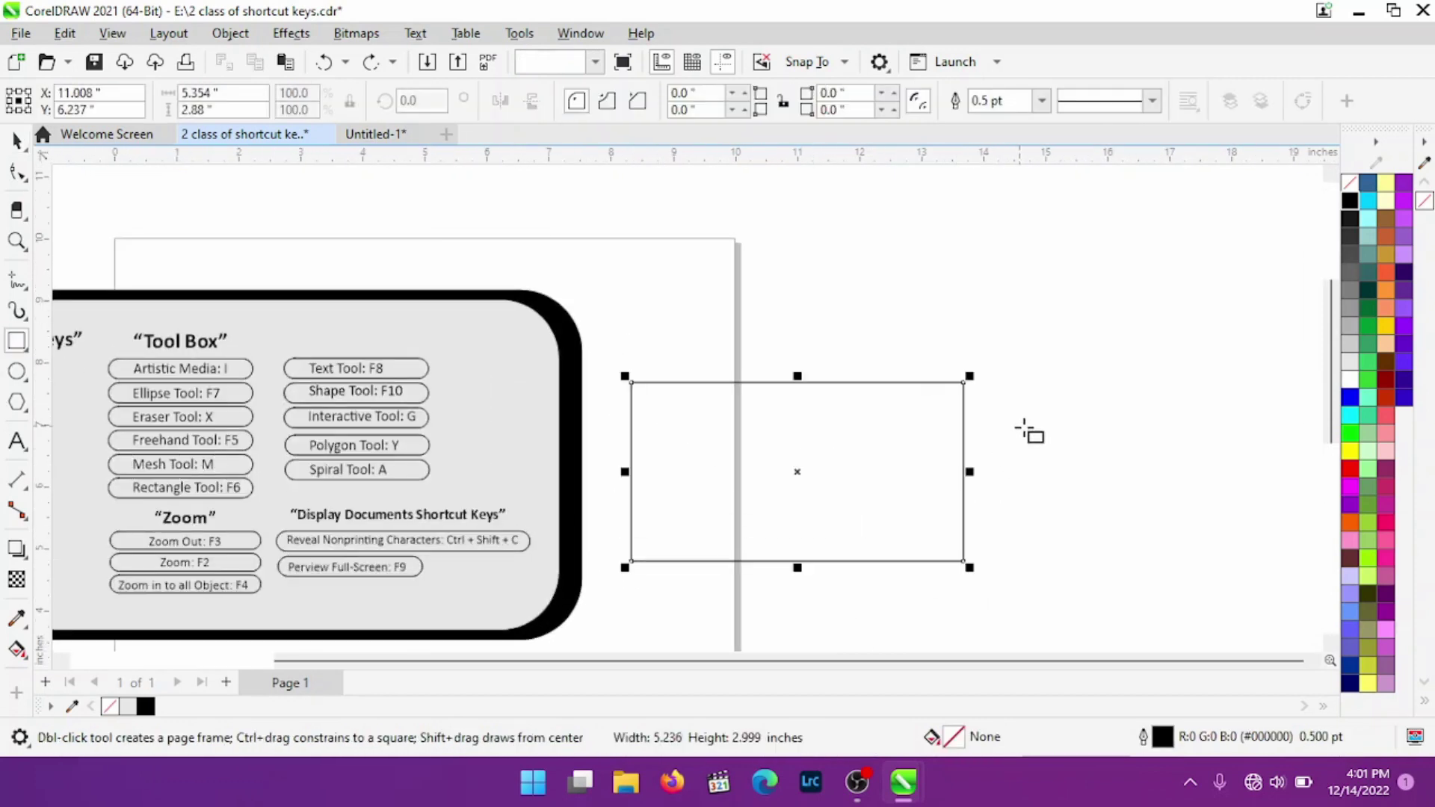
left_click(16, 140)
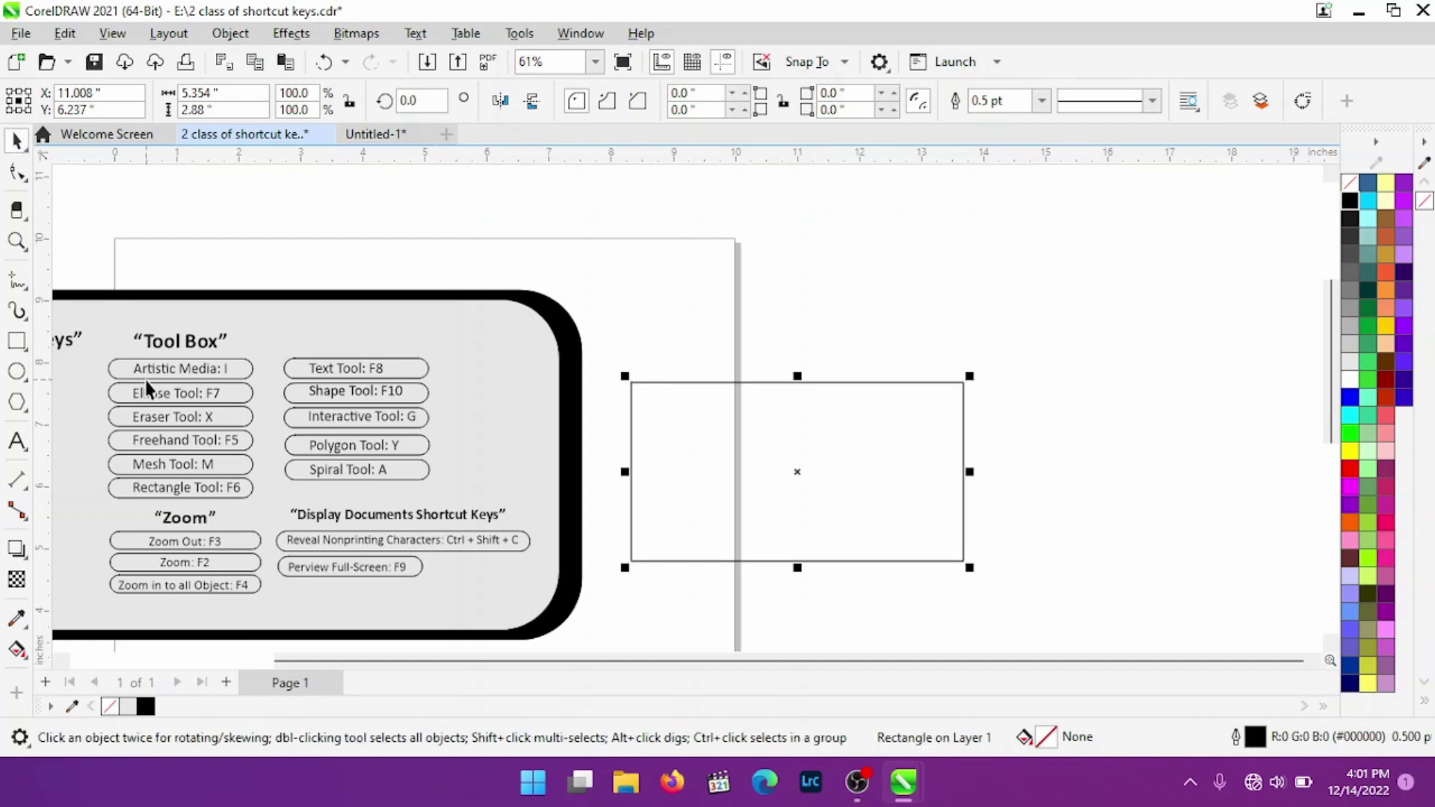
- Apply a mesh fill with M and colour its centre node cyan
key("m")
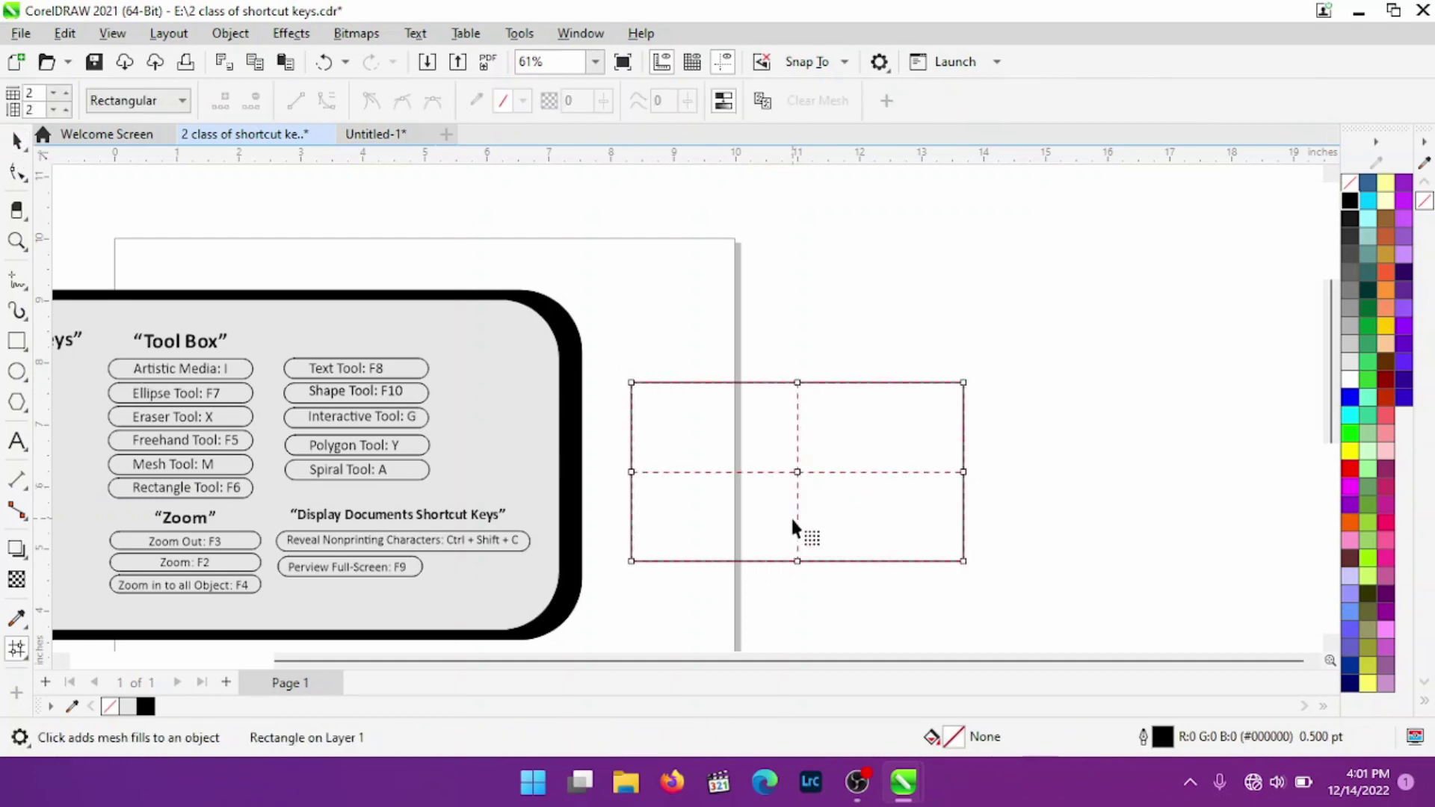
scroll(793, 520, "up", 1)
scroll(810, 549, "up", 1)
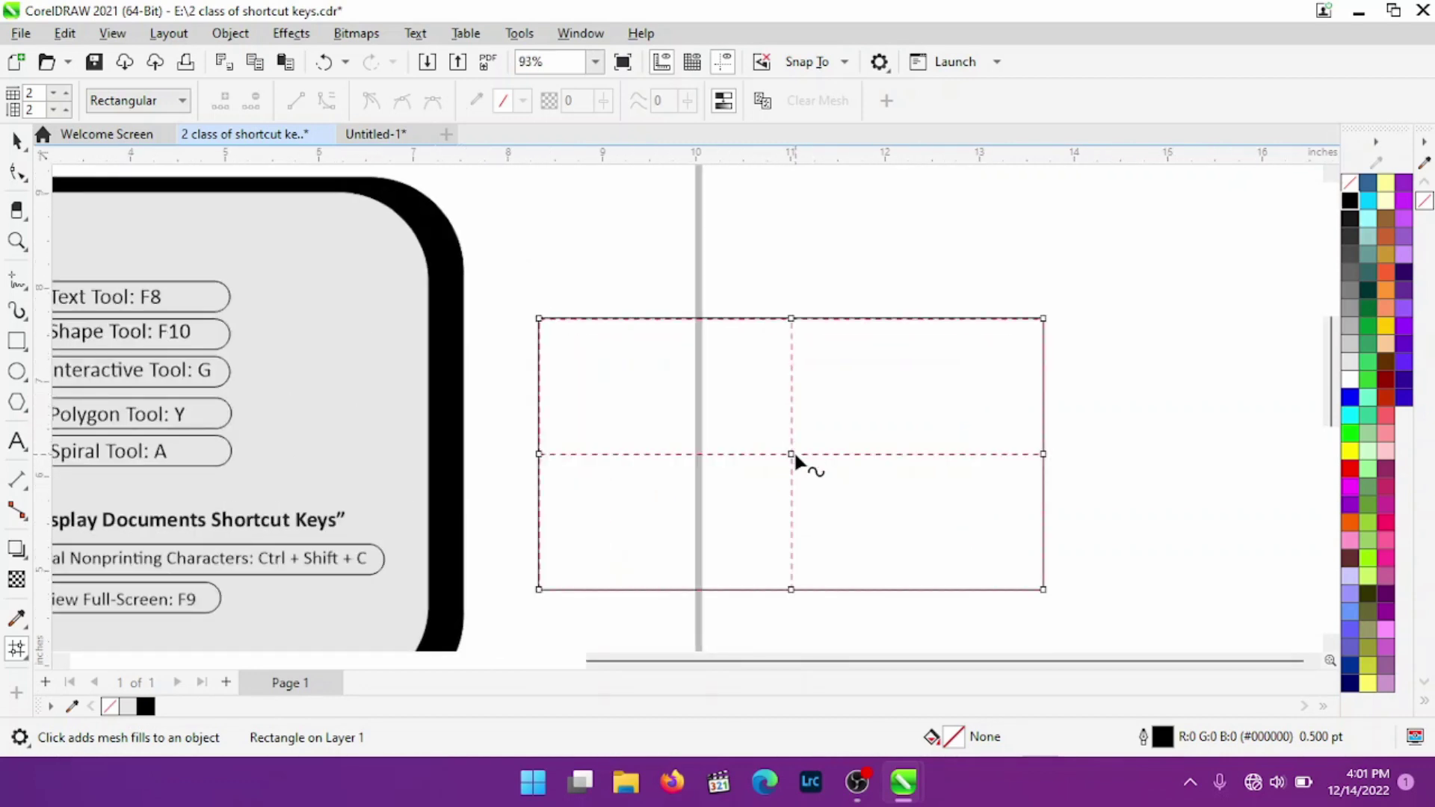
left_click(793, 454)
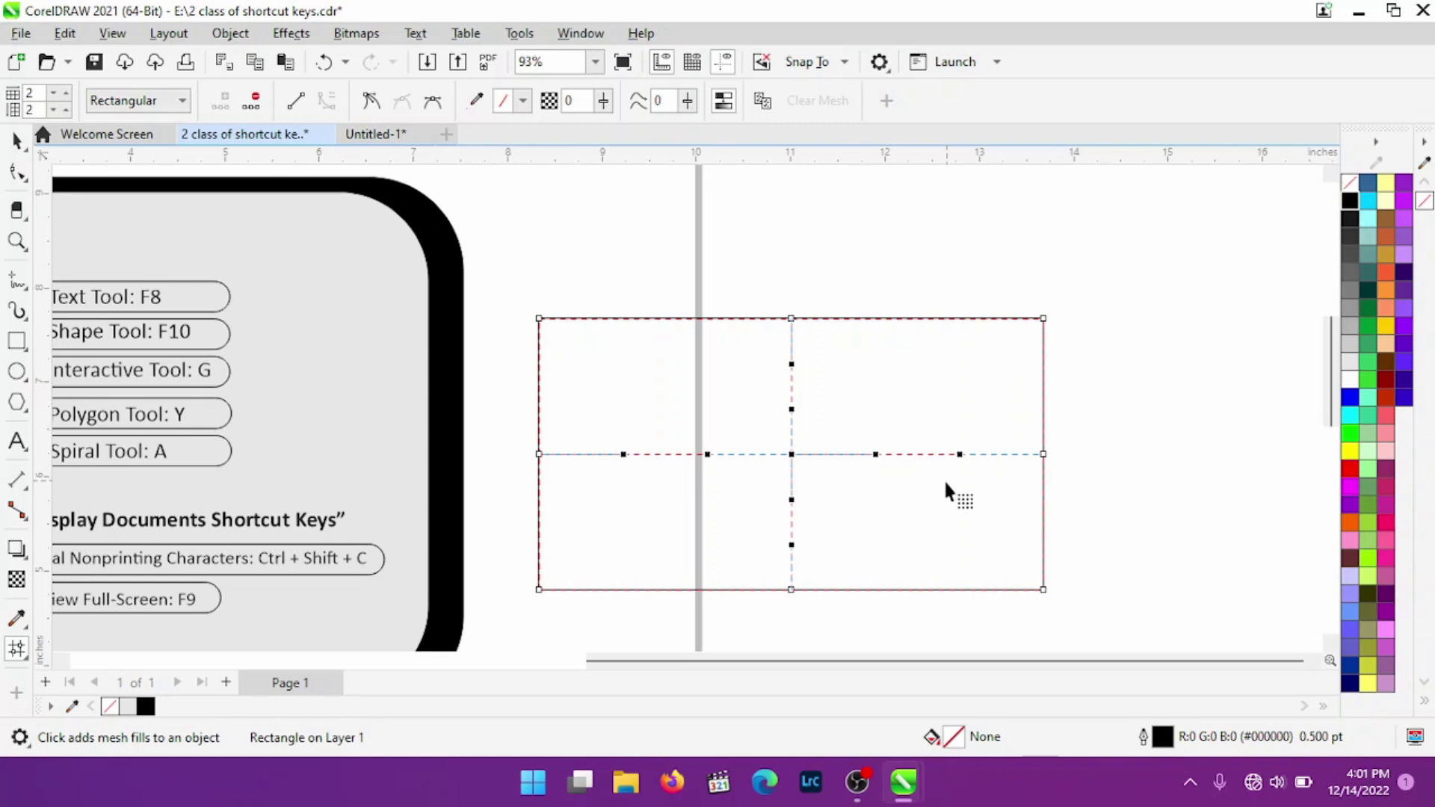
left_click_drag(1351, 415, 796, 456)
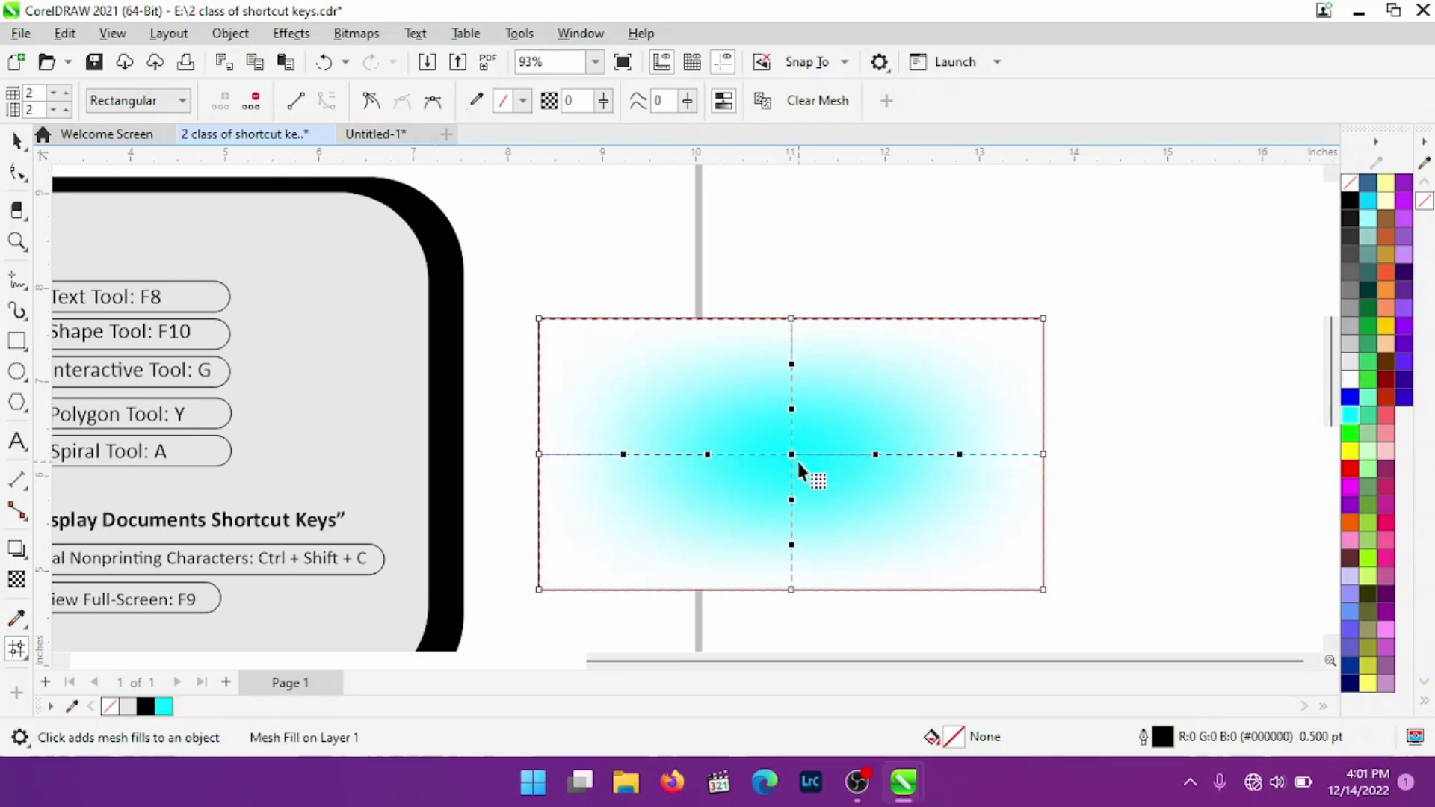
- Recolour the centre node purple and bend the mesh lines into an S-curve
left_click(876, 454)
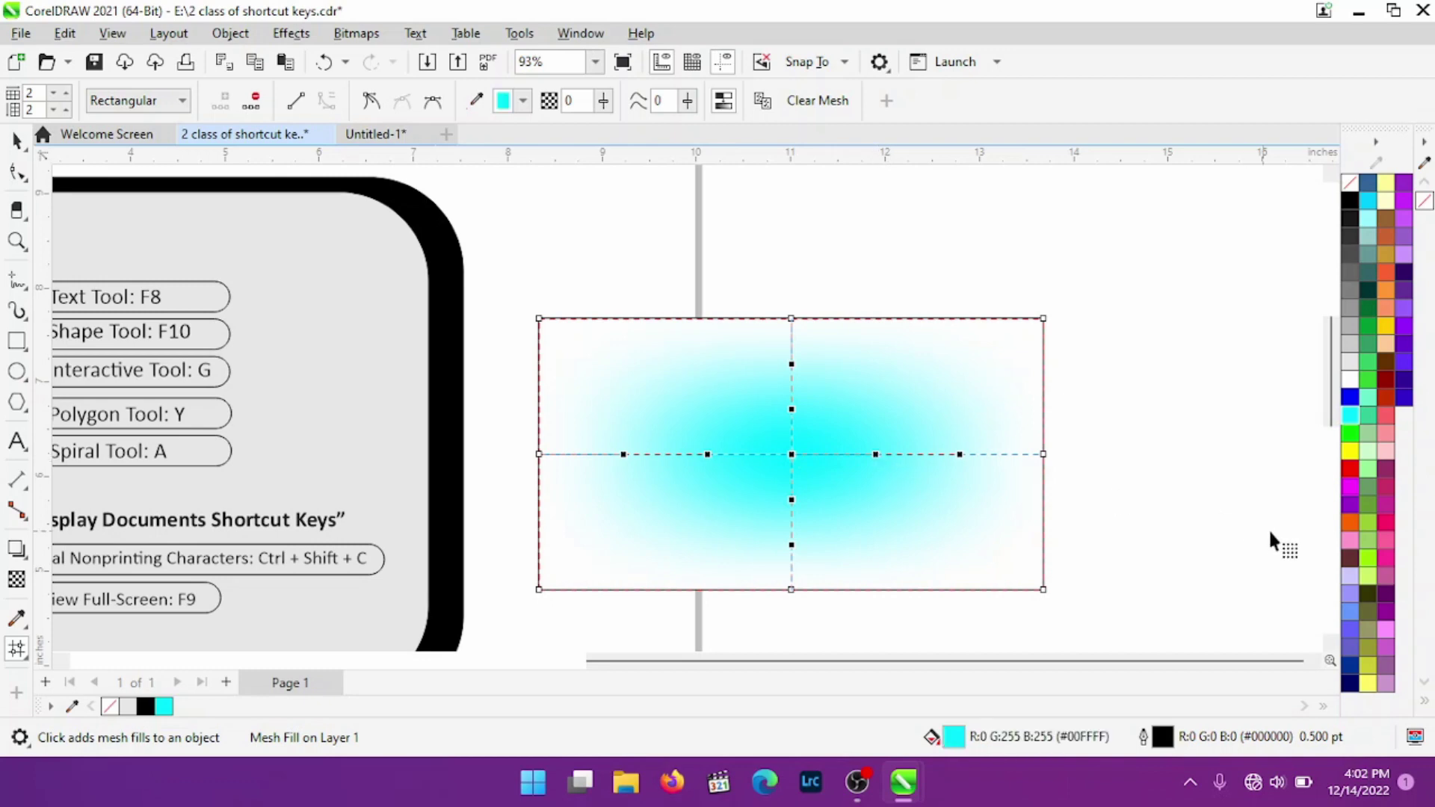
left_click(1350, 503)
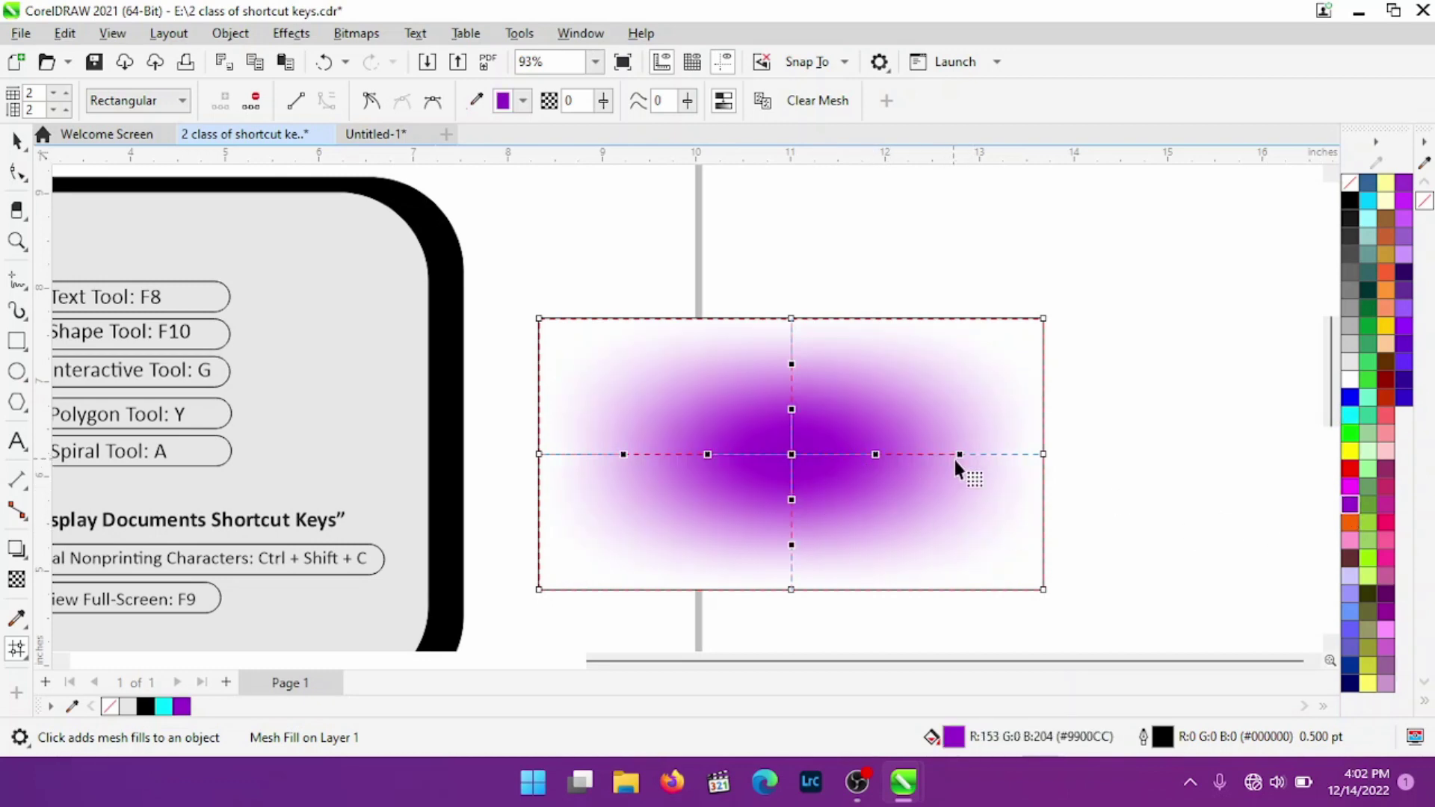
mouse_move(959, 456)
left_mouse_down()
mouse_move(945, 501)
mouse_move(973, 547)
left_mouse_up()
left_click_drag(876, 455, 790, 538)
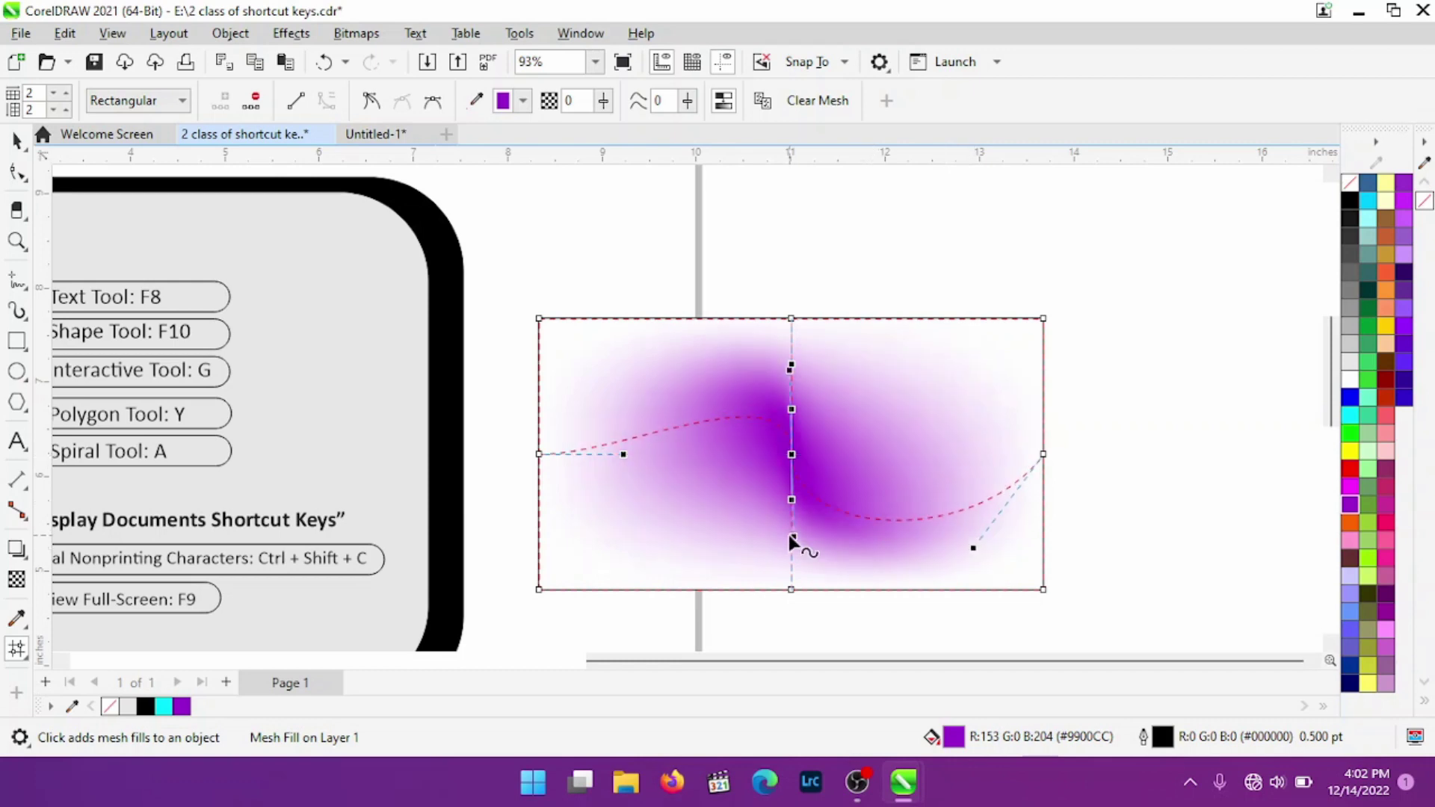
mouse_move(788, 364)
left_mouse_down()
mouse_move(898, 425)
mouse_move(839, 441)
left_mouse_up()
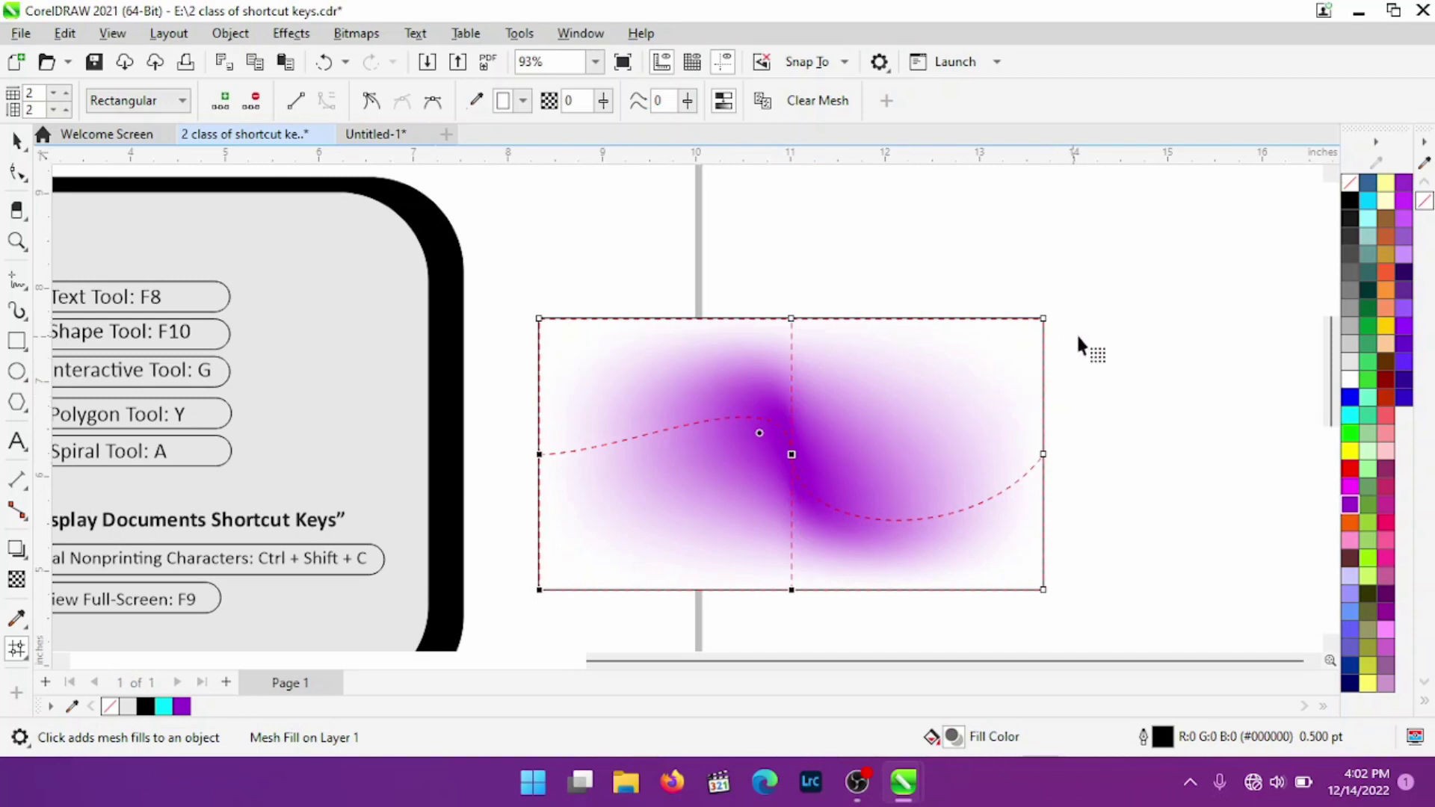
left_click(1044, 320)
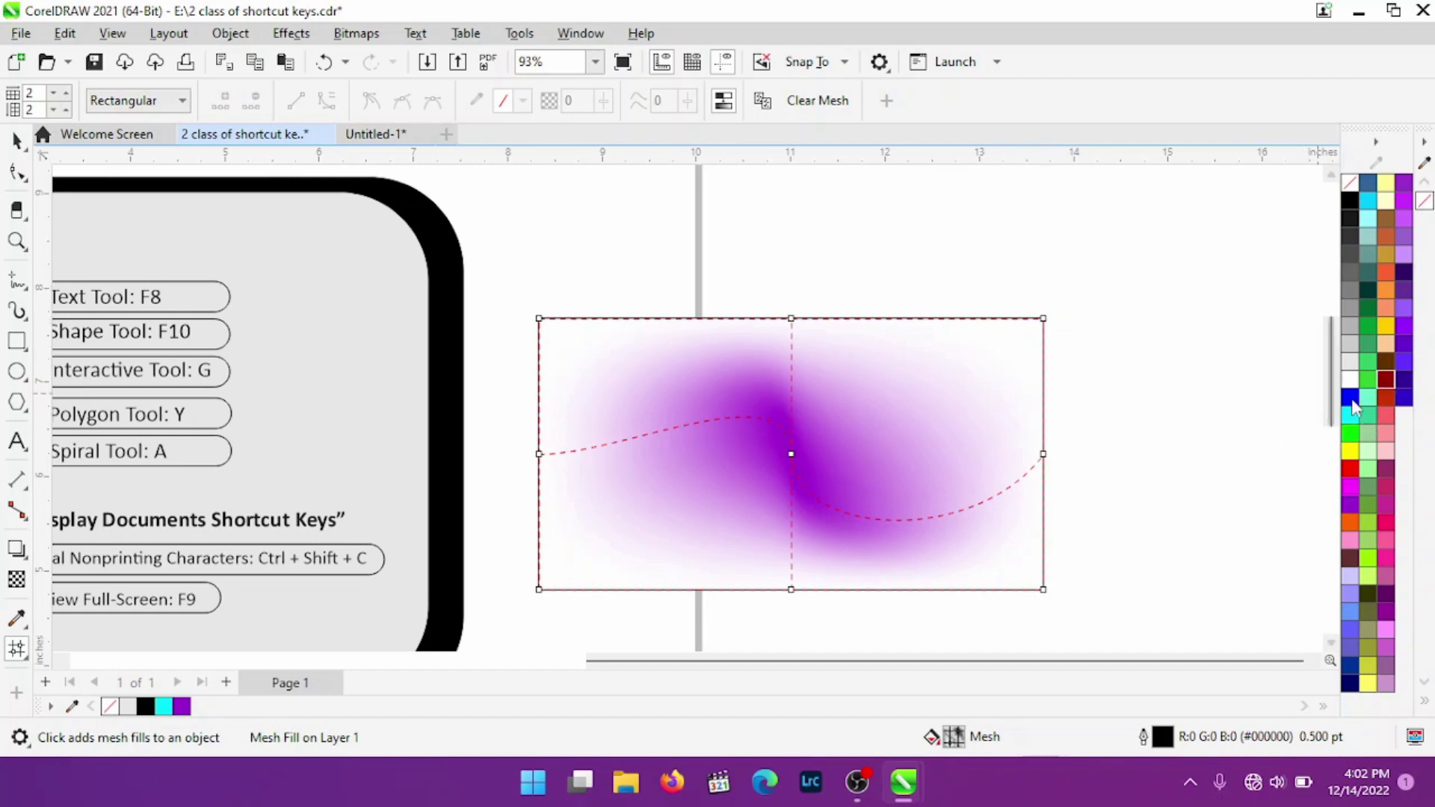
- Colour the top-right mesh node teal and the bottom-right node pink
left_click_drag(1368, 398, 1043, 320)
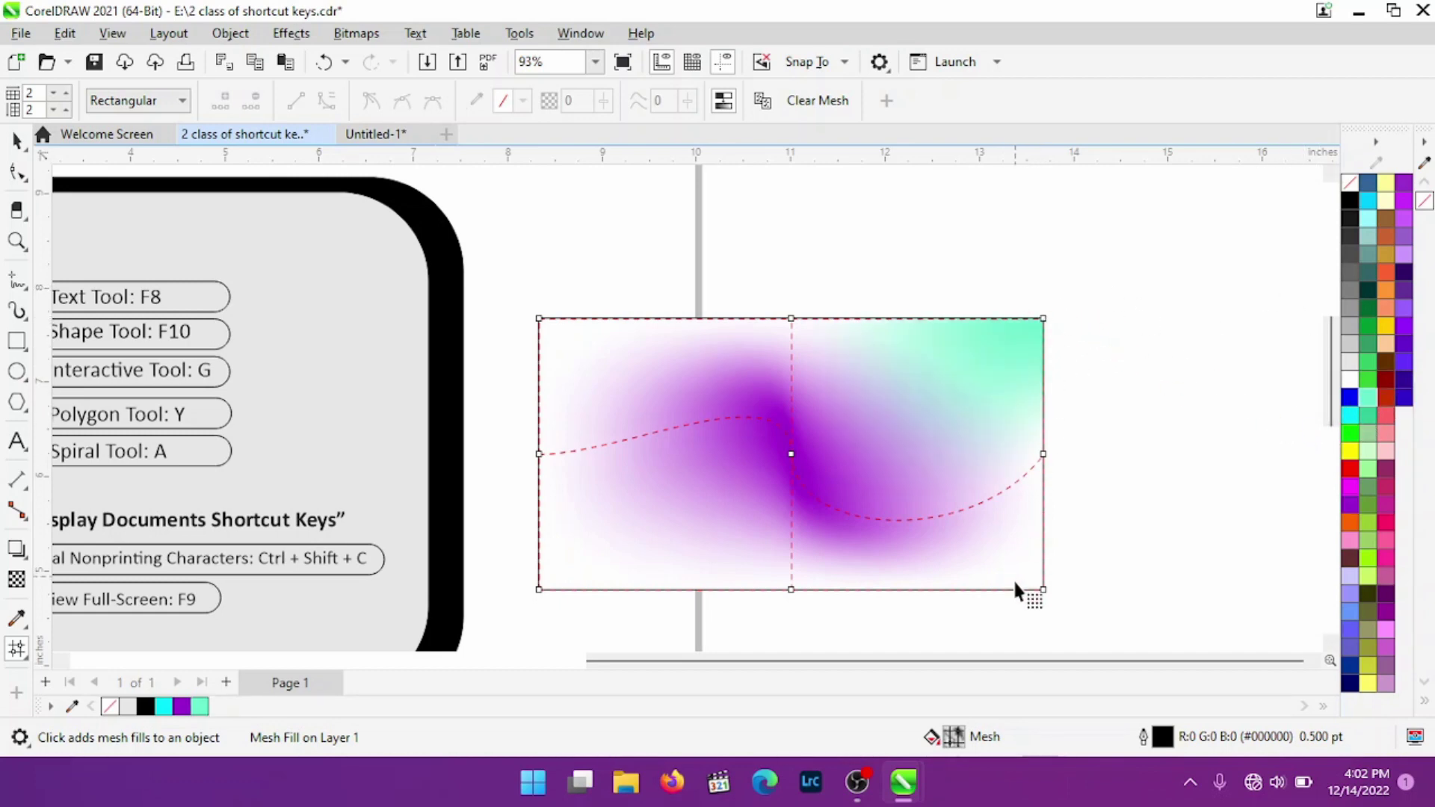
left_click(1041, 589)
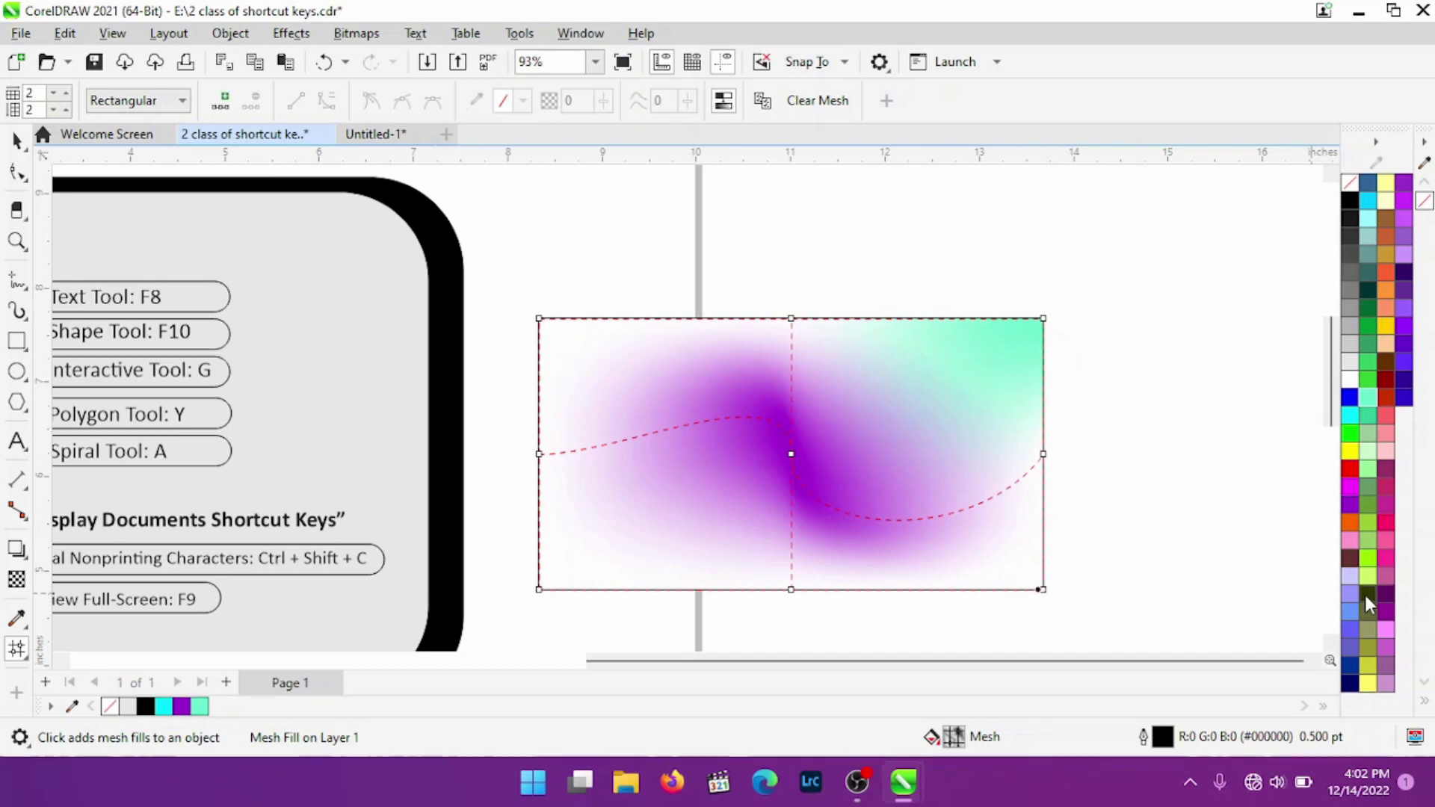
left_click_drag(1366, 595, 1042, 591)
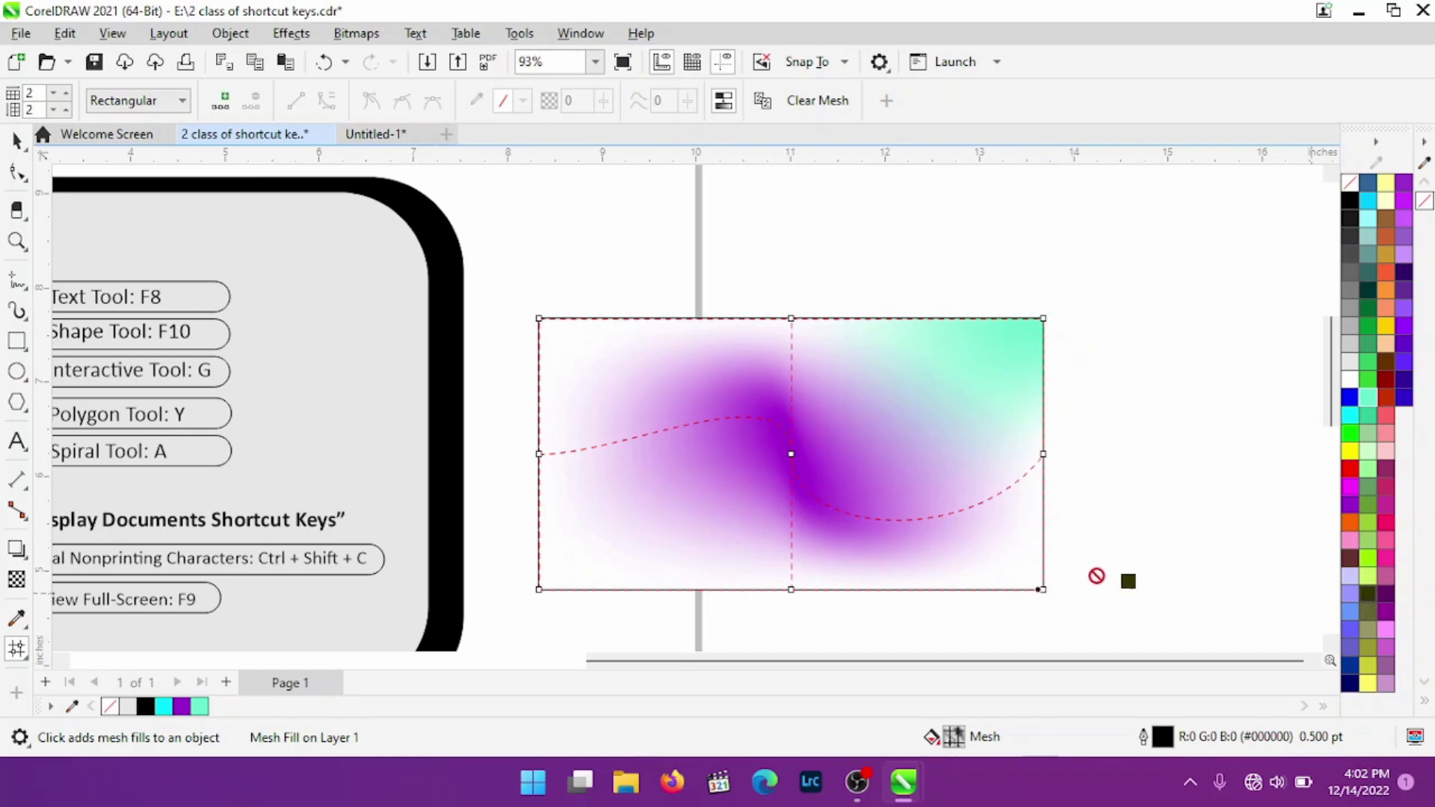
left_click(1045, 591)
scroll(1054, 602, "up", 3)
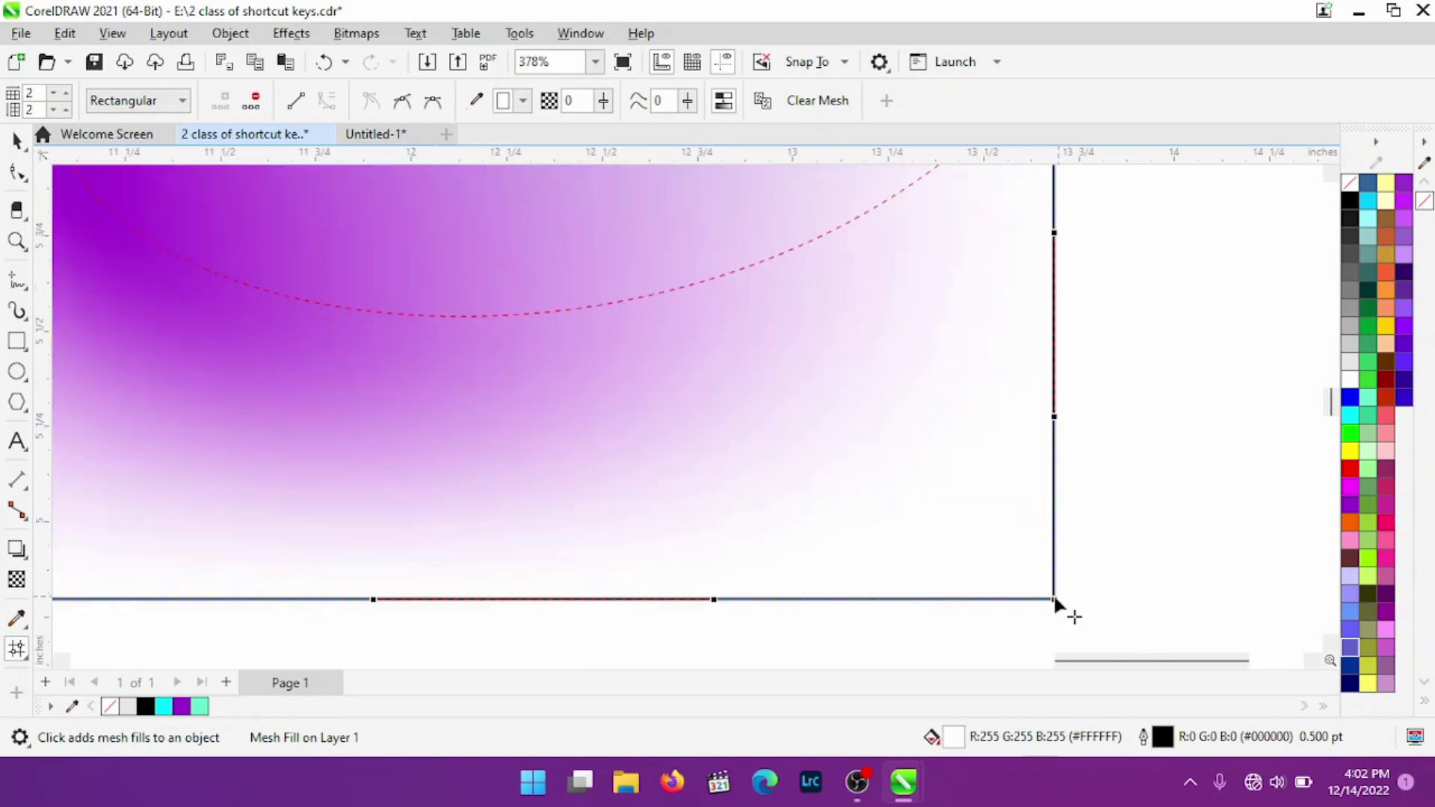
left_click_drag(1382, 622, 1060, 607)
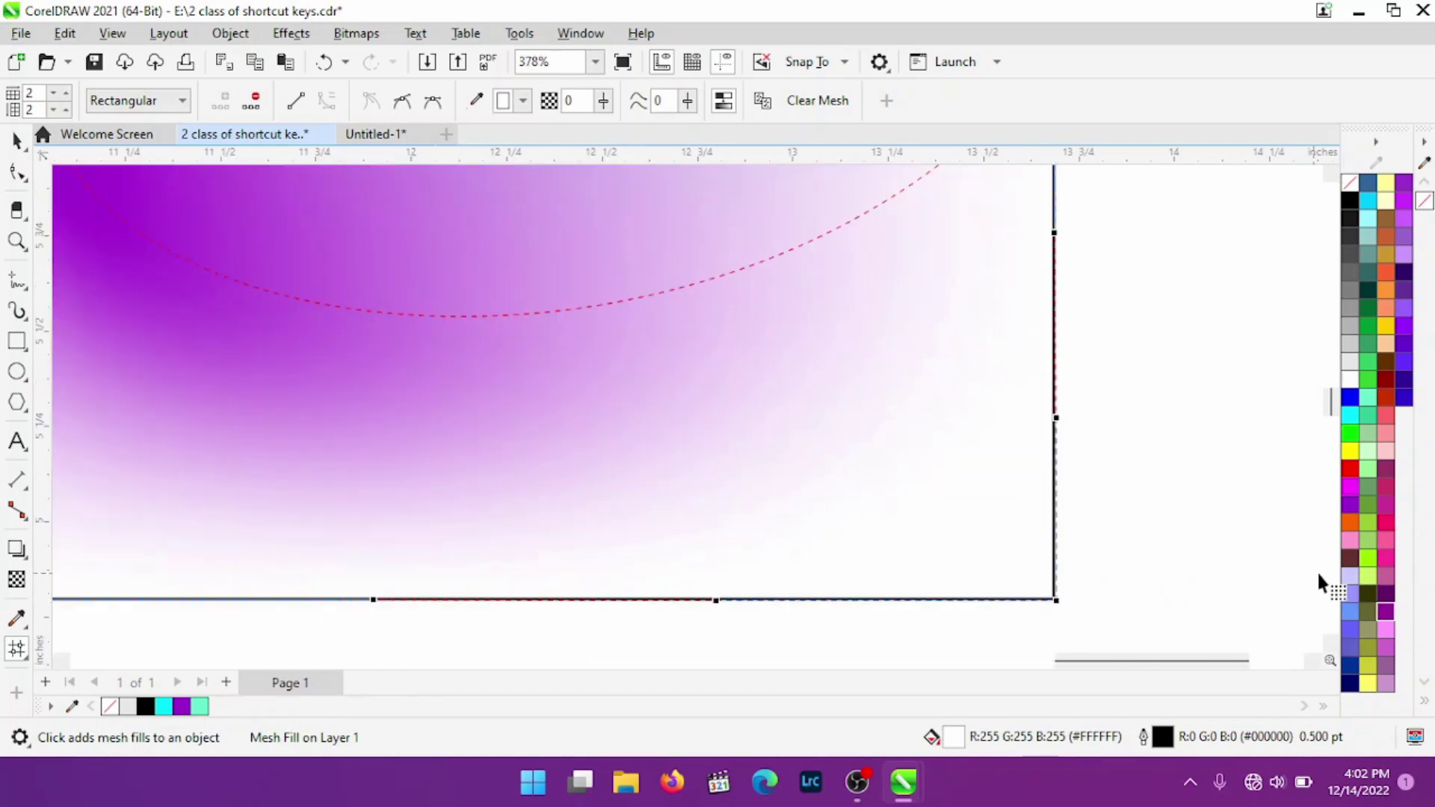
left_click_drag(1350, 539, 1050, 604)
scroll(857, 460, "down", 2)
scroll(848, 467, "down", 2)
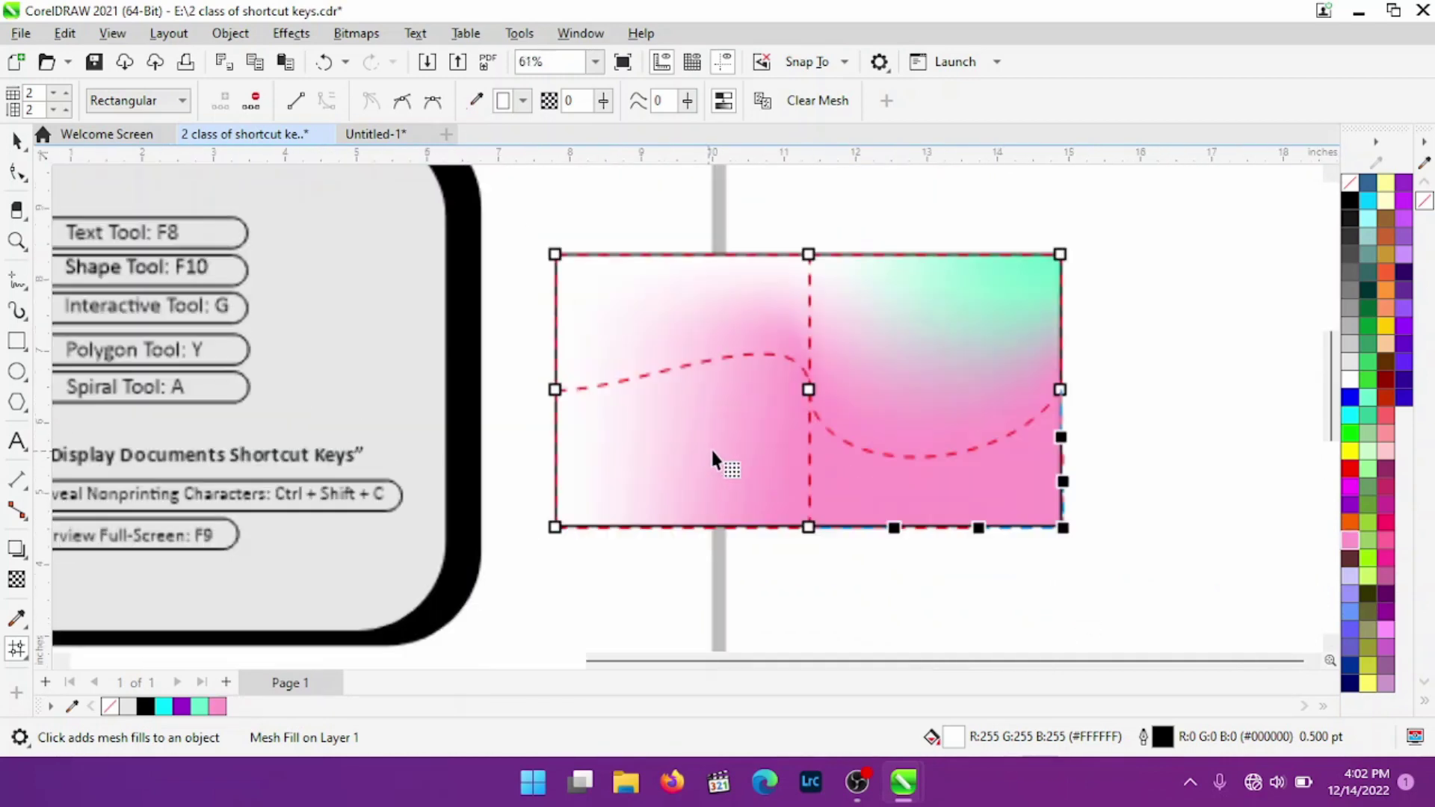
- Return to the Pick tool and zoom around the Mesh, Rectangle and Polygon tool entries
left_click(17, 140)
scroll(400, 339, "down", 1)
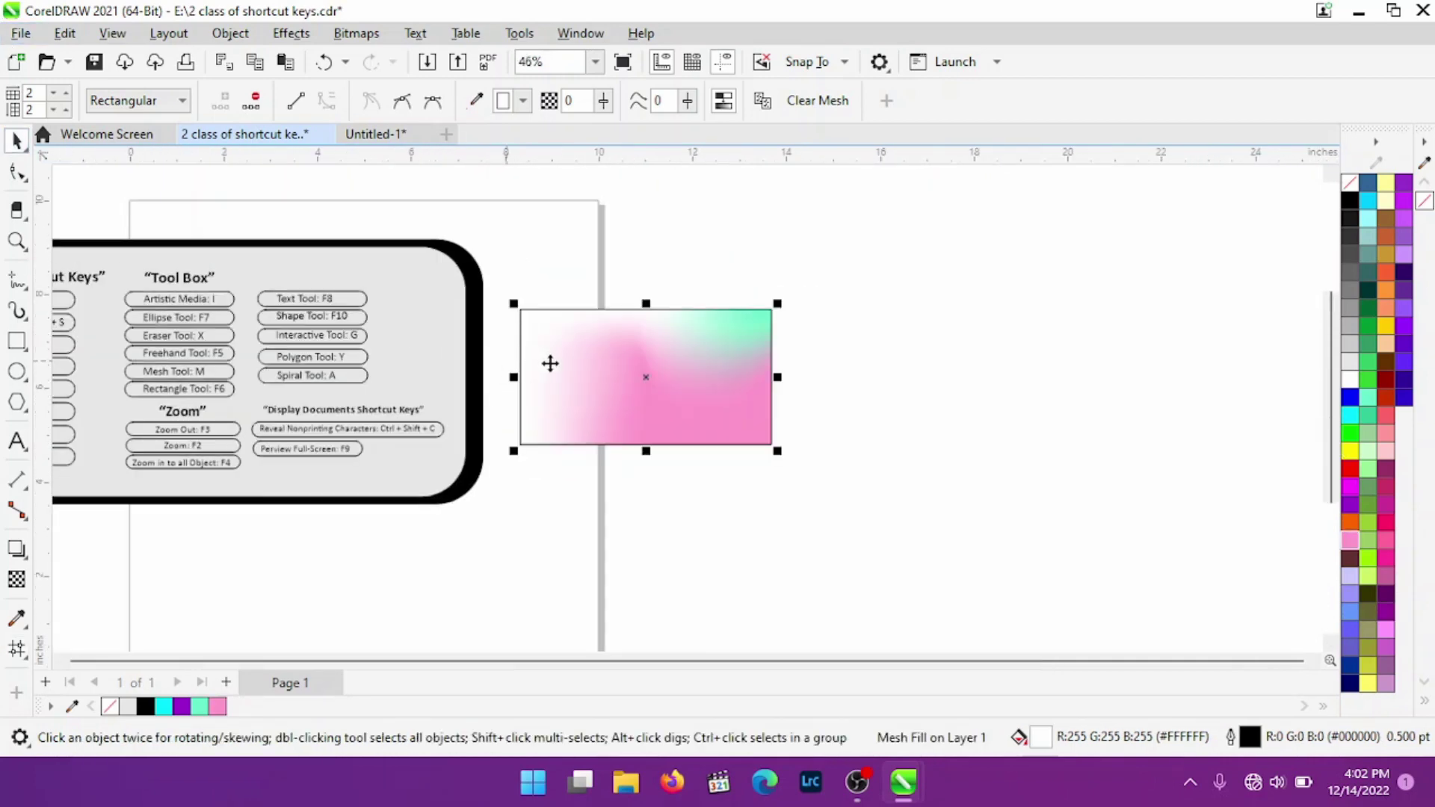
scroll(516, 389, "up", 1)
scroll(568, 415, "down", 1)
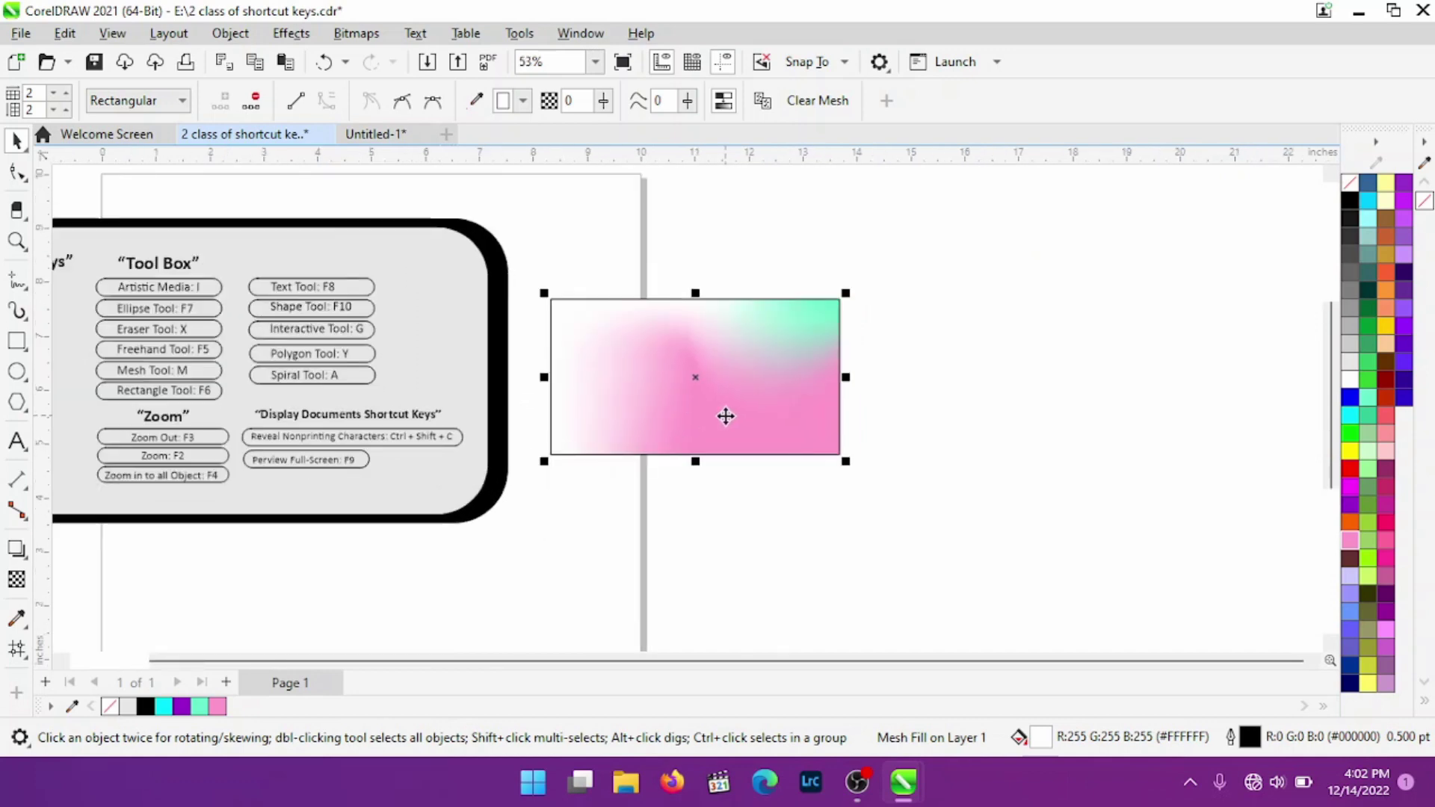
scroll(378, 408, "up", 3)
scroll(857, 367, "up", 1)
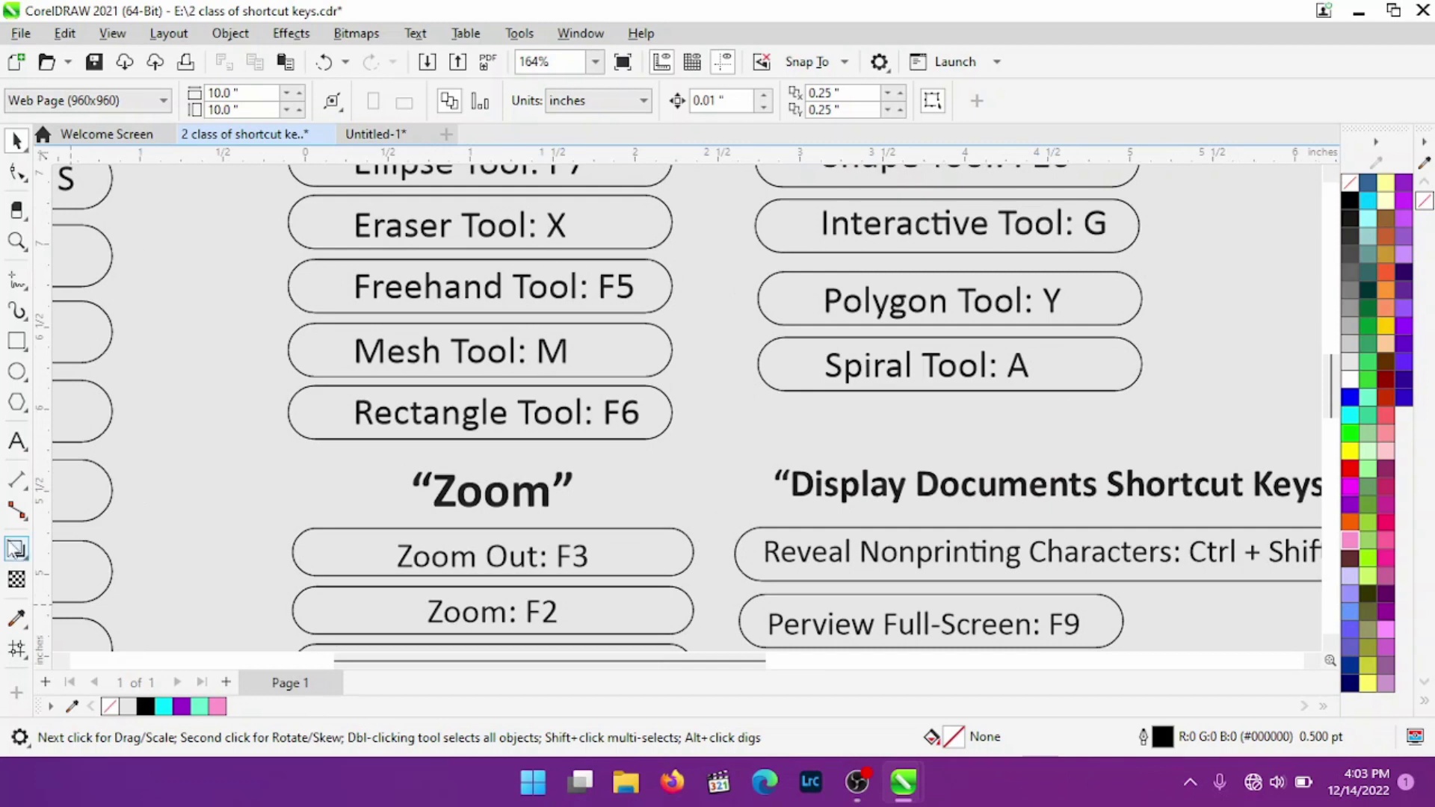
key("F6")
left_click_drag(314, 260, 853, 562)
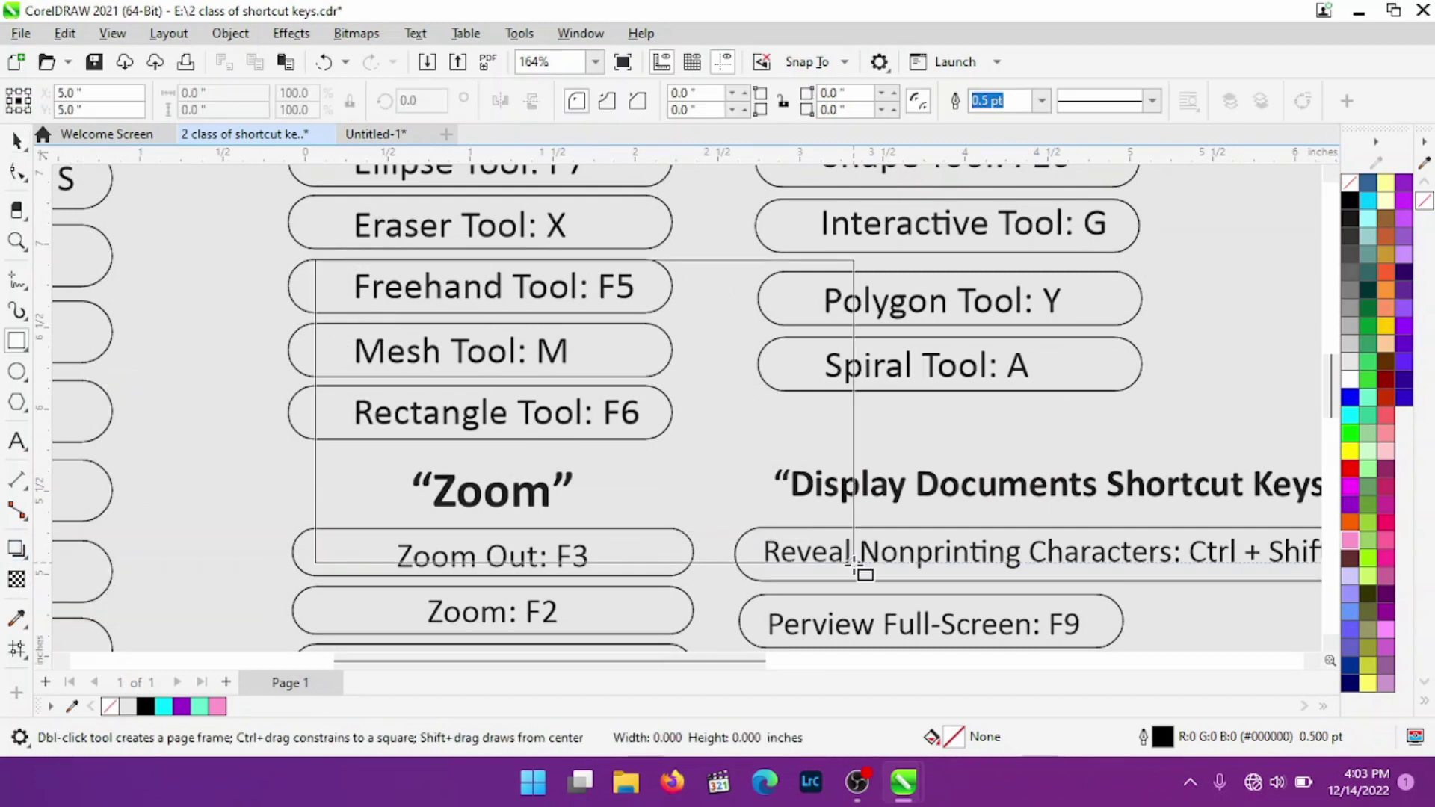
left_click_drag(507, 346, 772, 527)
left_click_drag(553, 385, 676, 486)
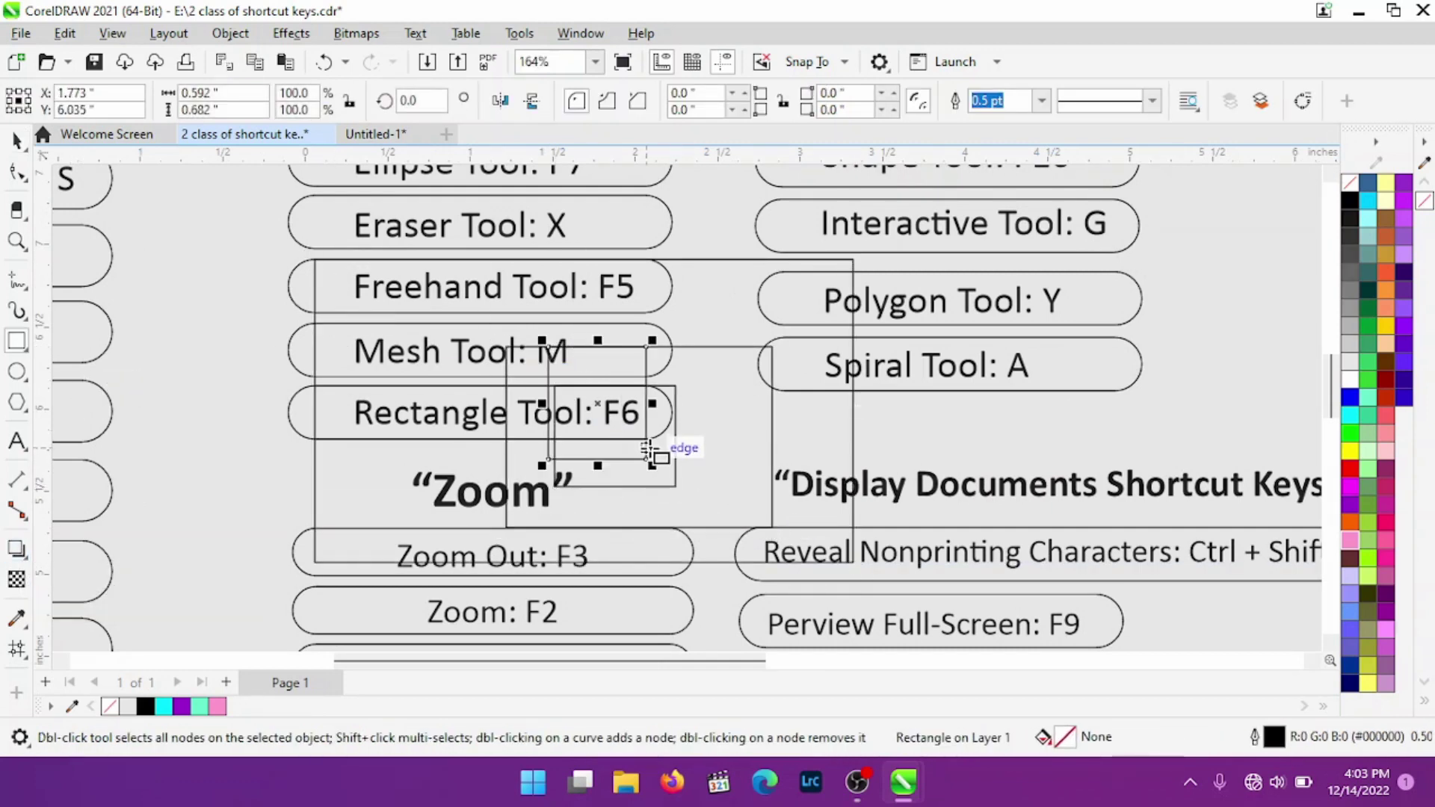
key("ctrl+z")
key("ctrl+z")
key("ctrl+z")
left_click(16, 140)
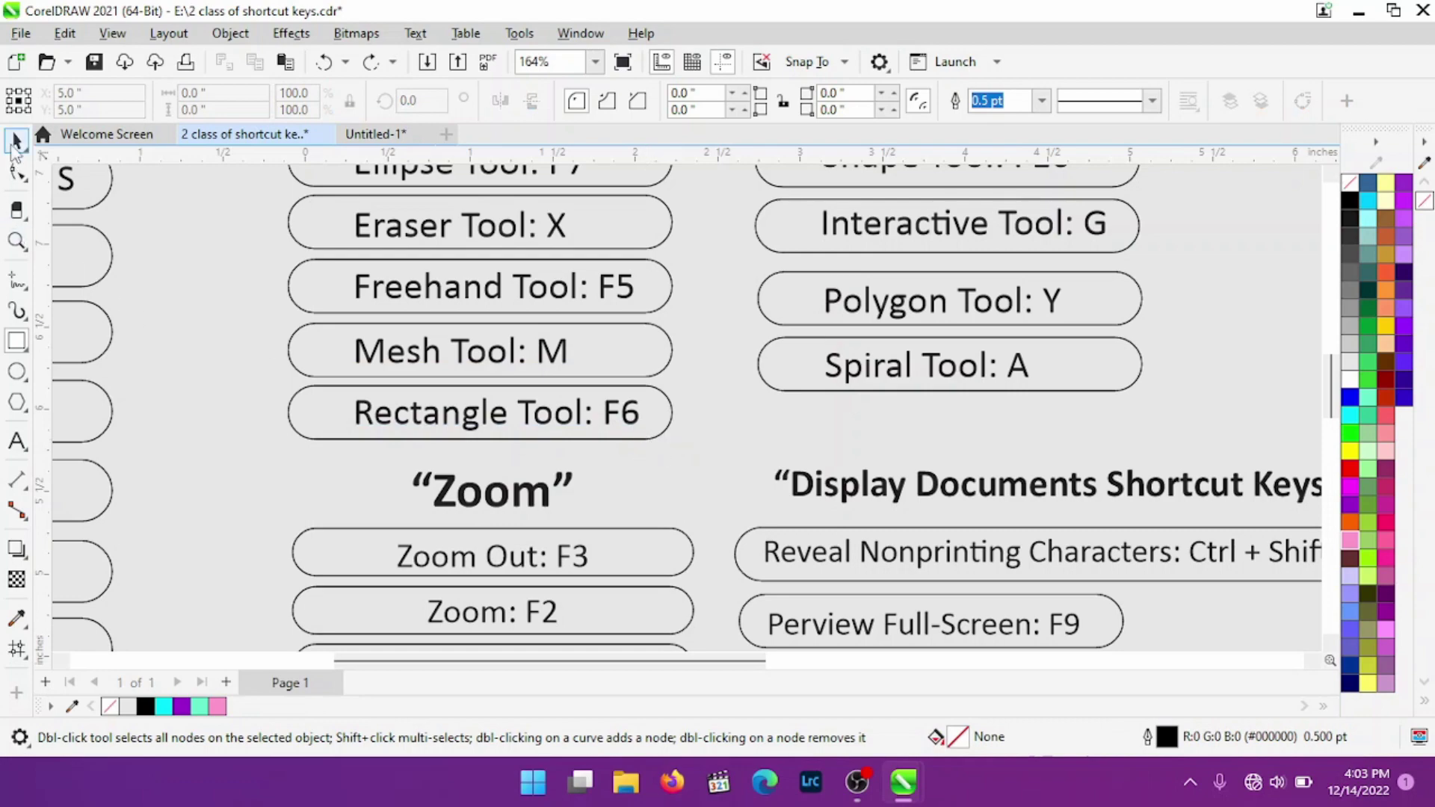
scroll(386, 452, "down", 2)
scroll(451, 396, "down", 1)
scroll(438, 574, "up", 1)
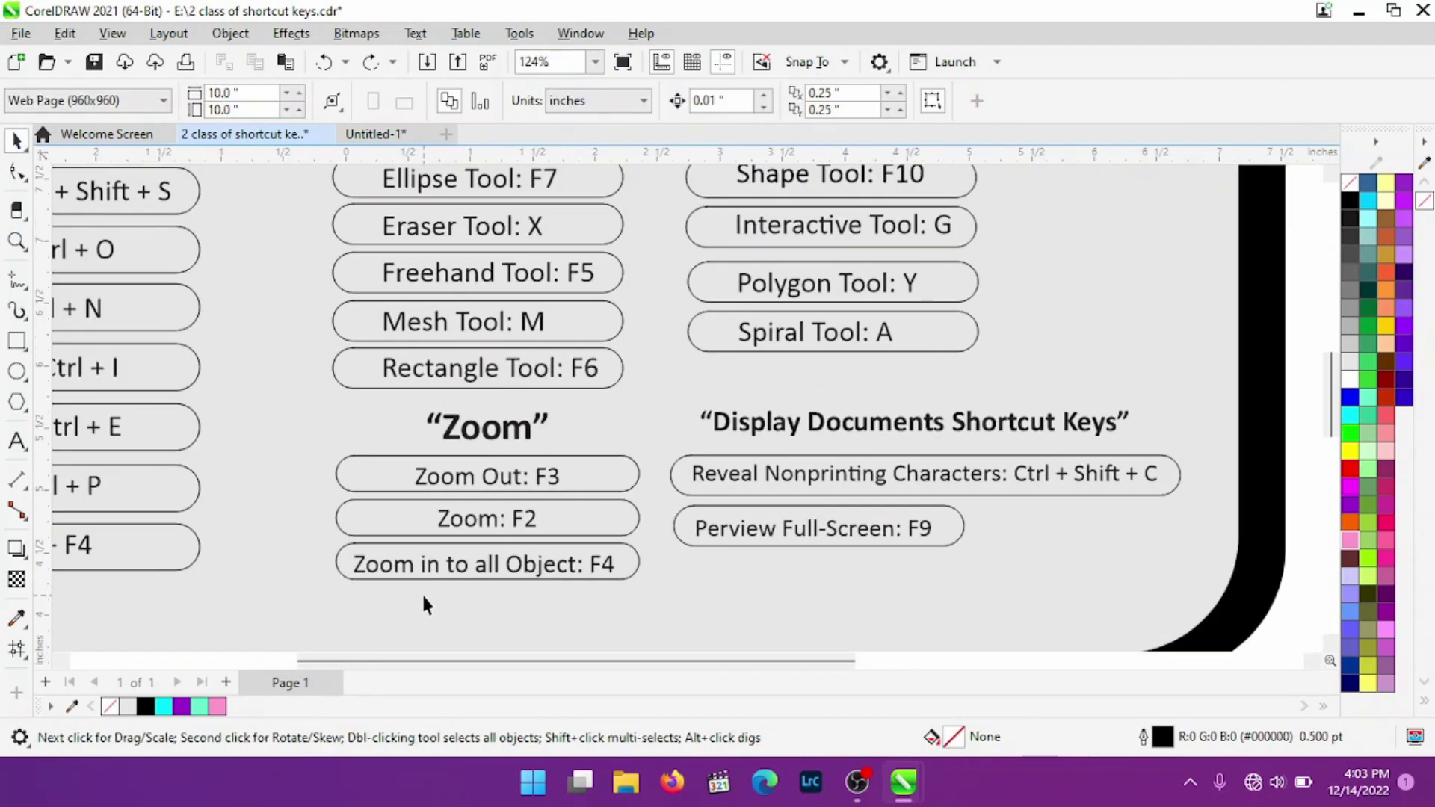
- Zoom in and out over the shortcut-key card
scroll(421, 594, "down", 1)
scroll(396, 571, "down", 1)
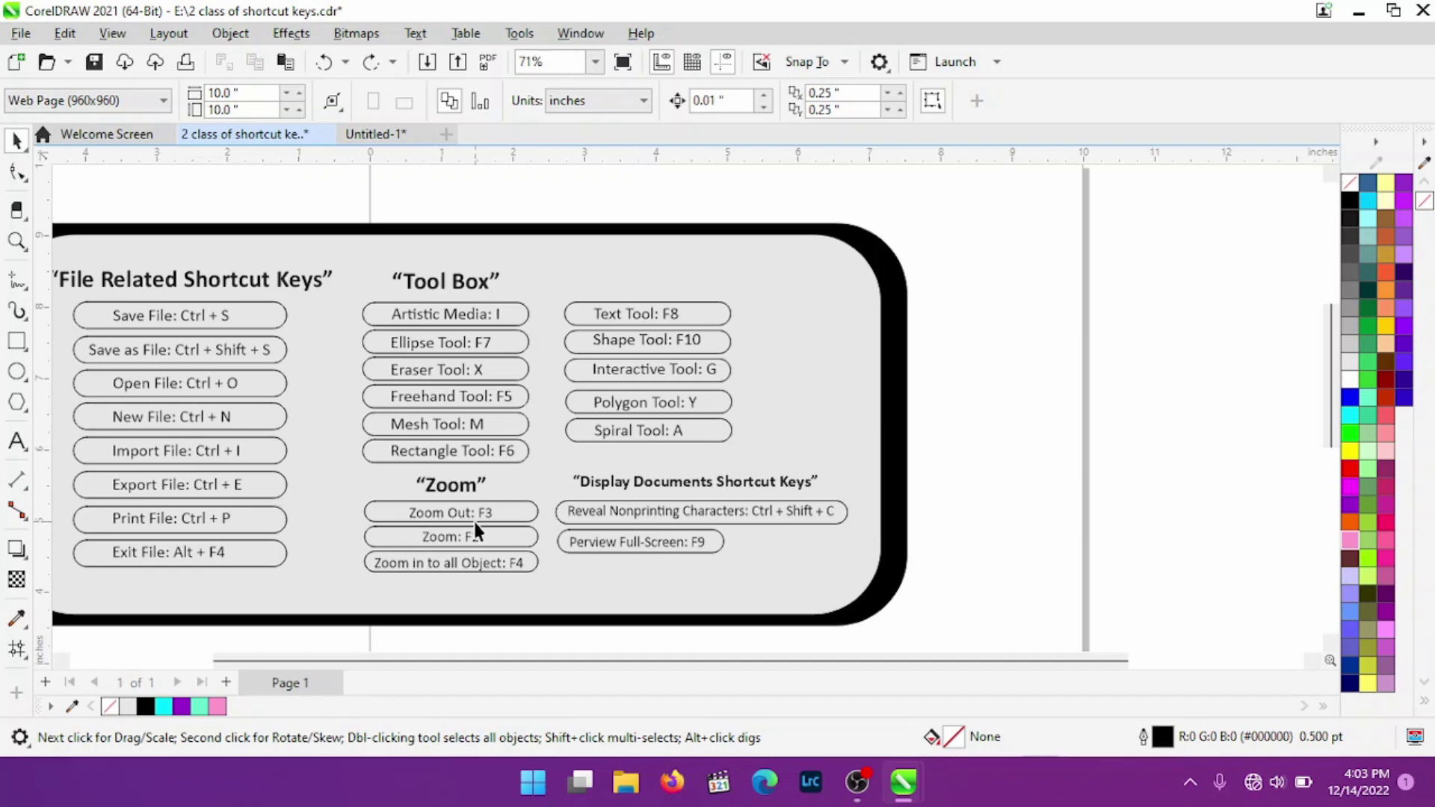
scroll(346, 456, "up", 3)
scroll(442, 442, "up", 3)
scroll(439, 438, "up", 3)
scroll(437, 443, "up", 3)
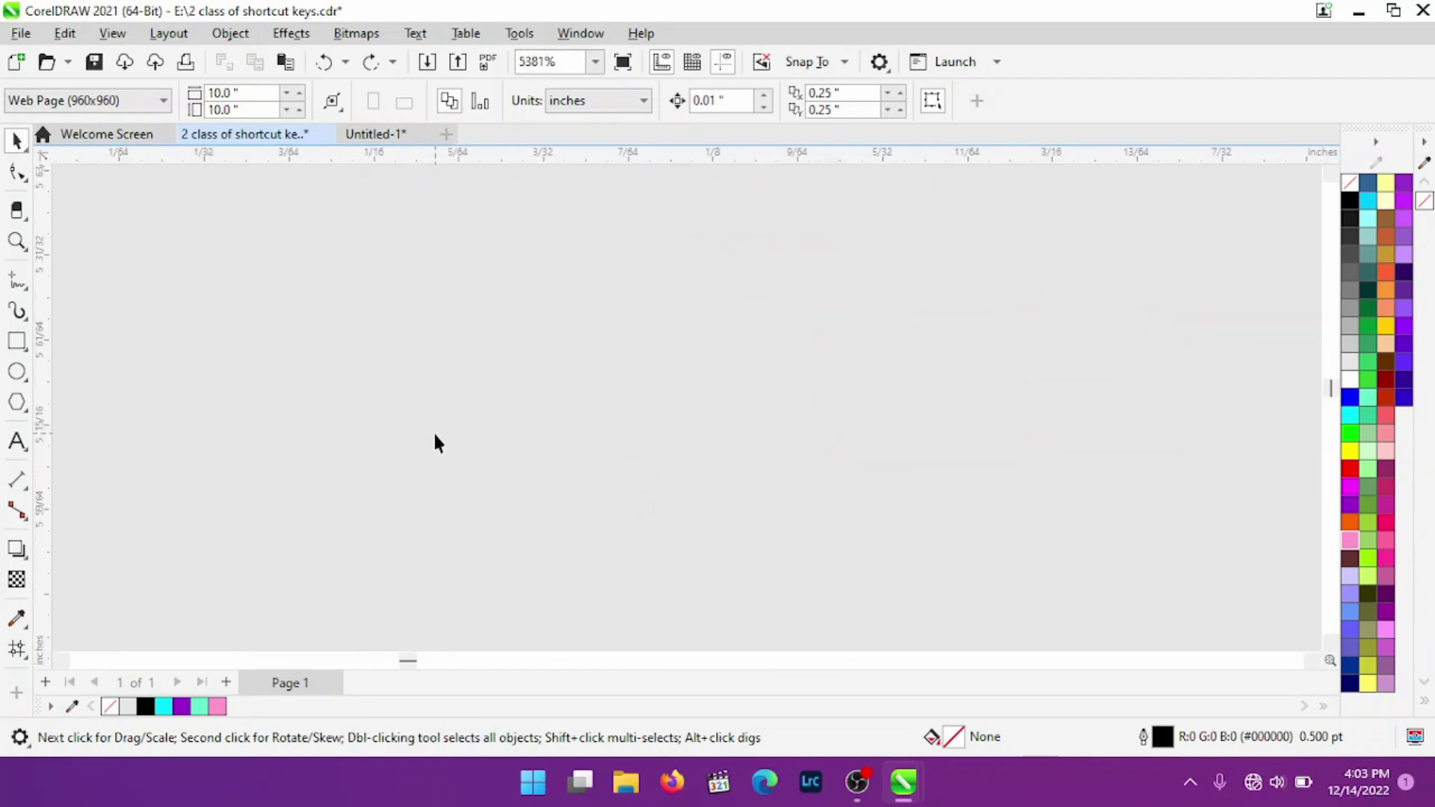
scroll(437, 442, "down", 3)
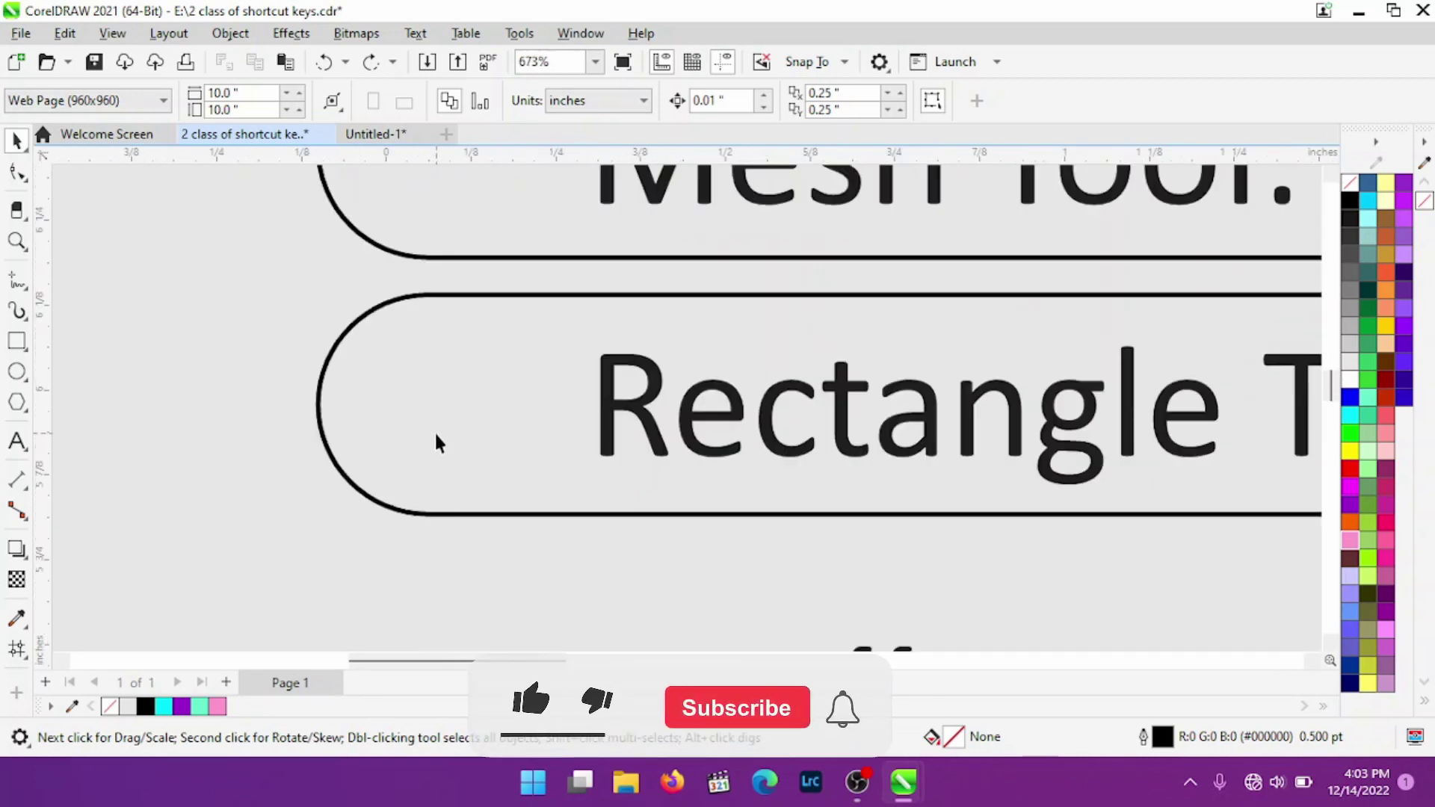
scroll(437, 442, "down", 3)
scroll(435, 434, "down", 2)
scroll(434, 434, "down", 2)
scroll(435, 433, "down", 2)
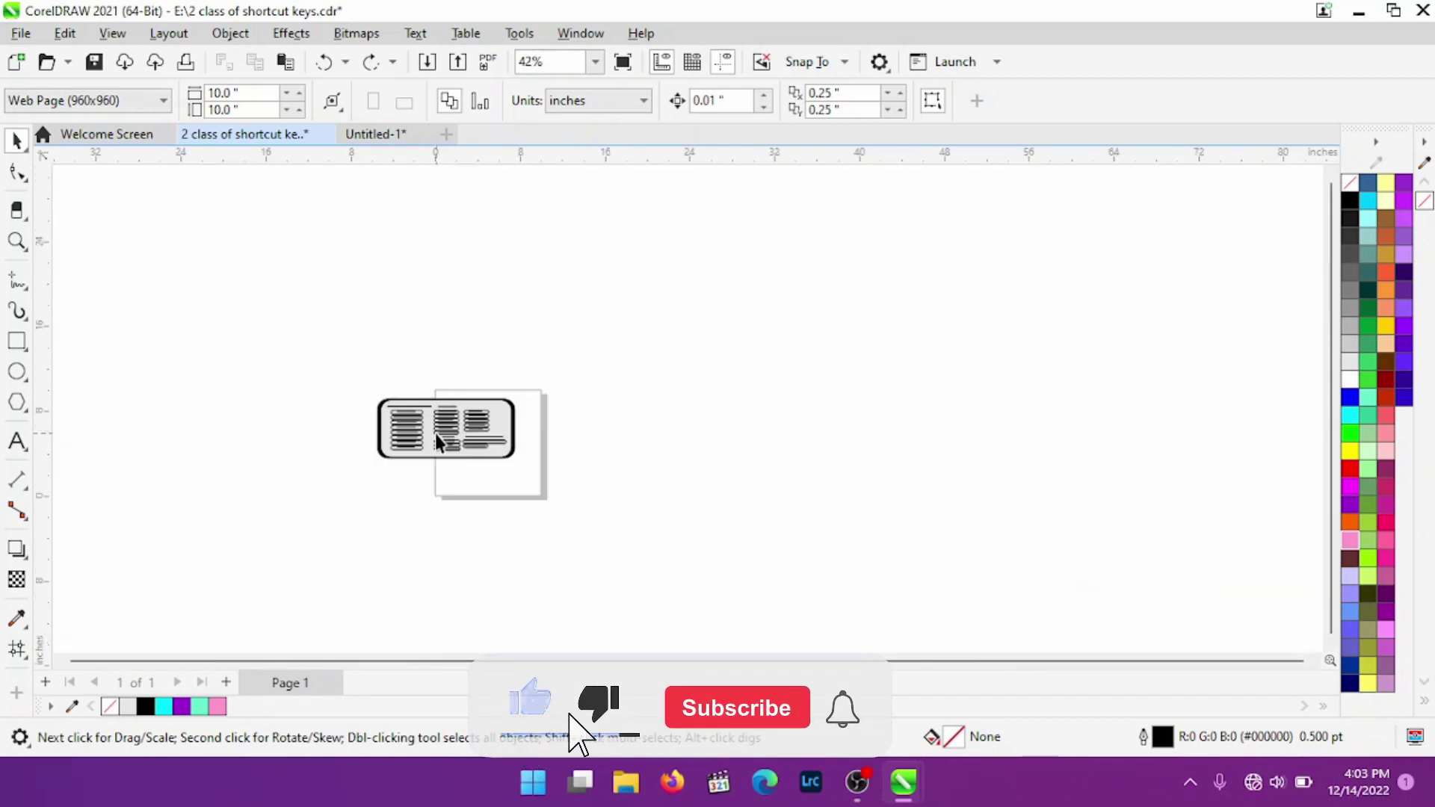
scroll(435, 433, "down", 3)
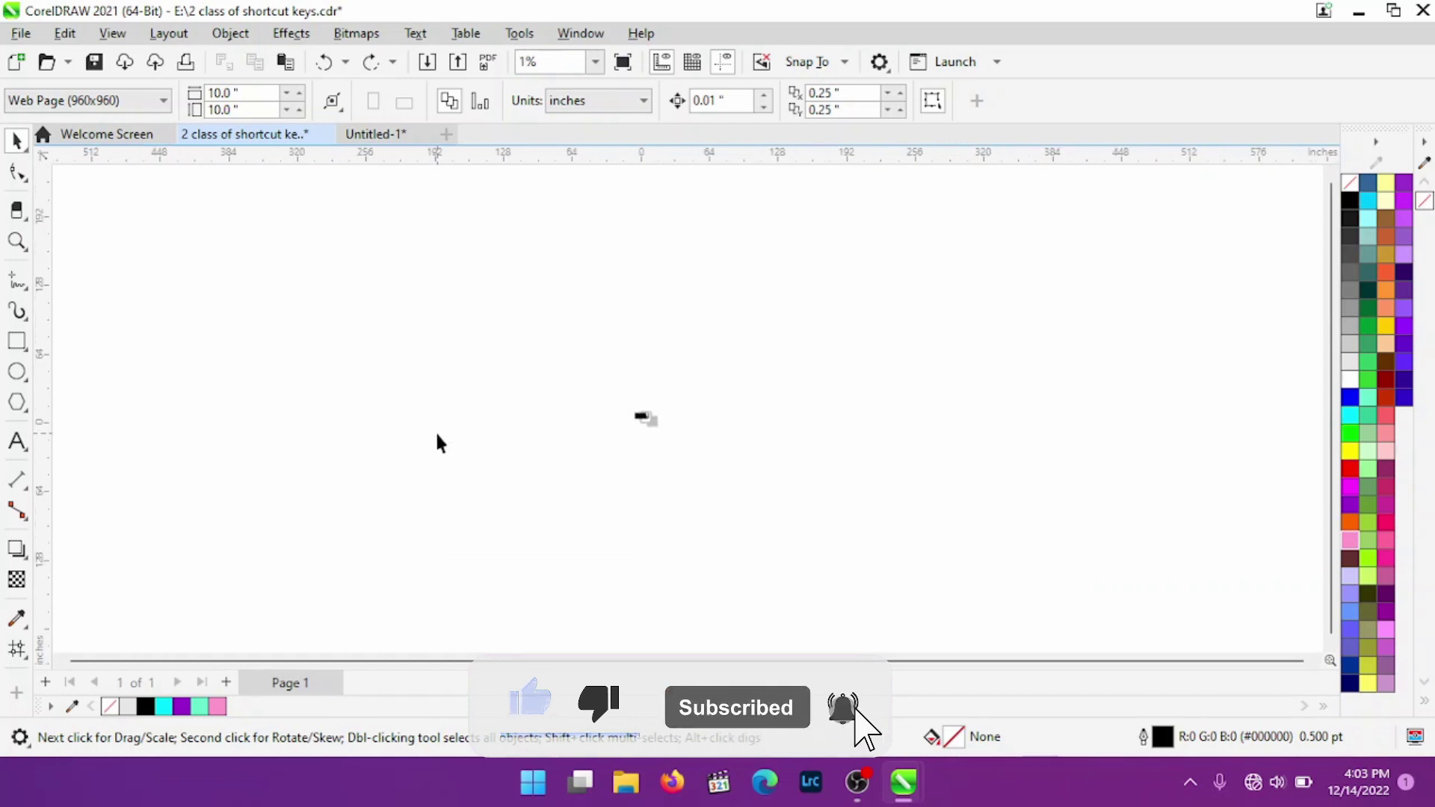
- Demonstrate the F5 Freehand, F4 zoom-to-fit and F3 zoom-out shortcut keys
key("F5")
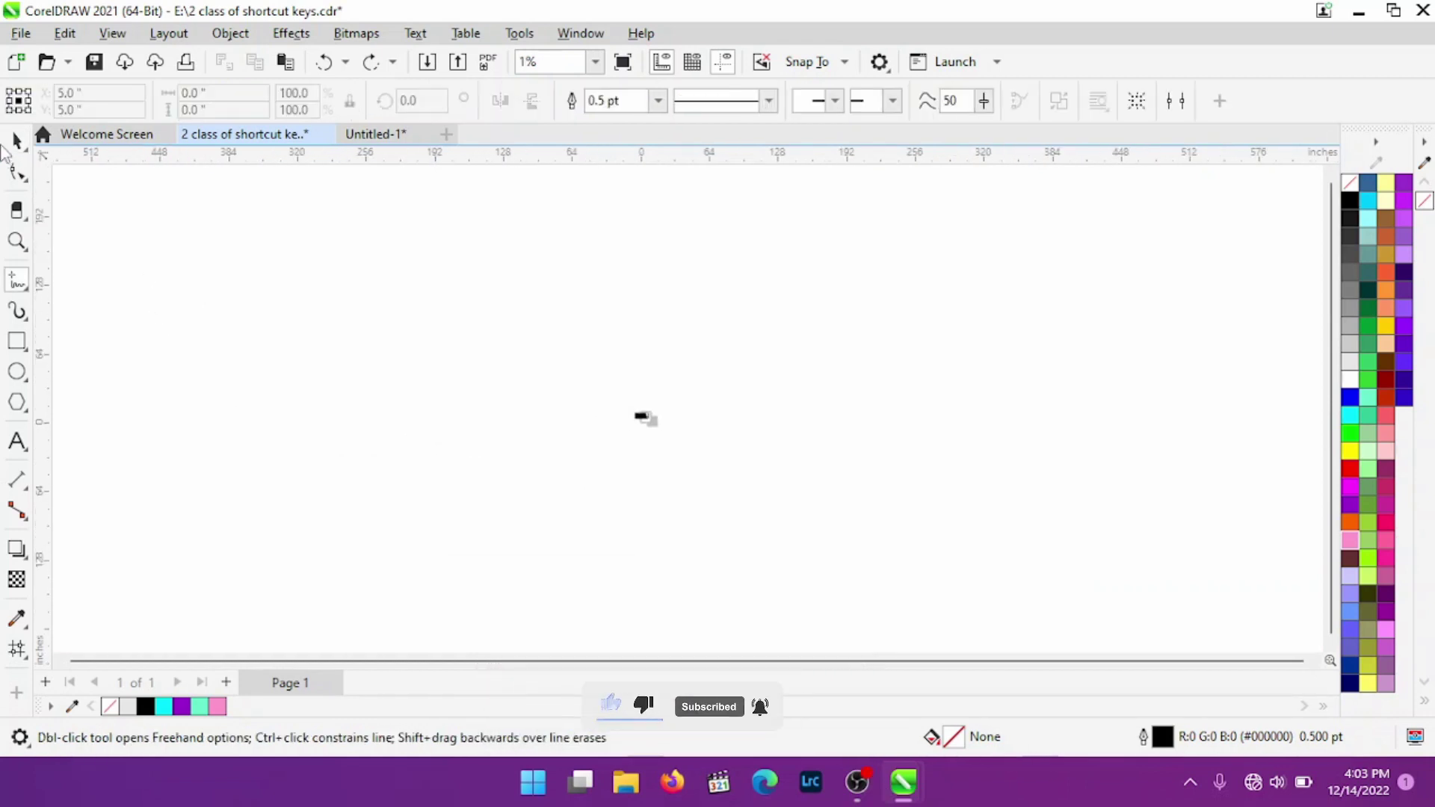
left_click(18, 144)
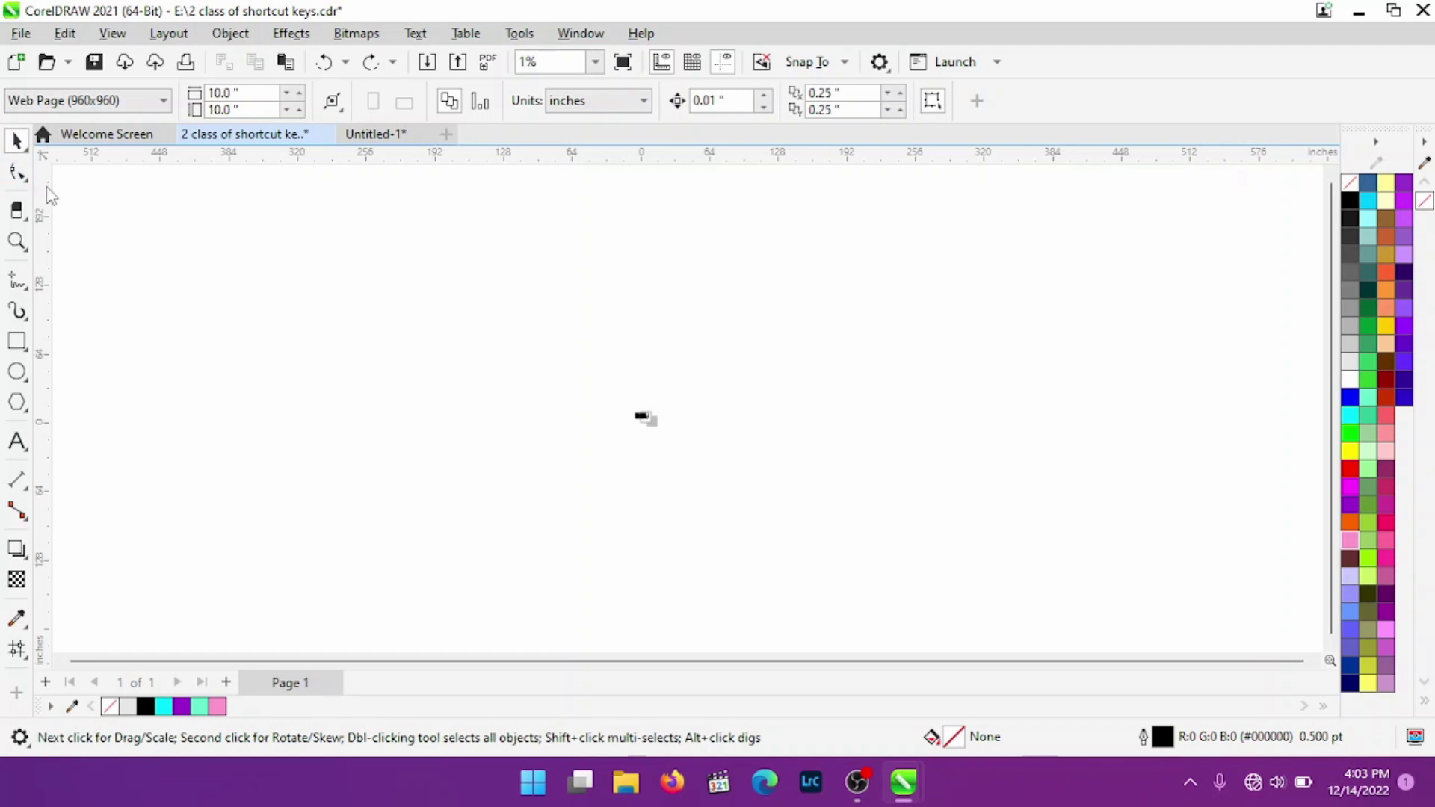
key("F4")
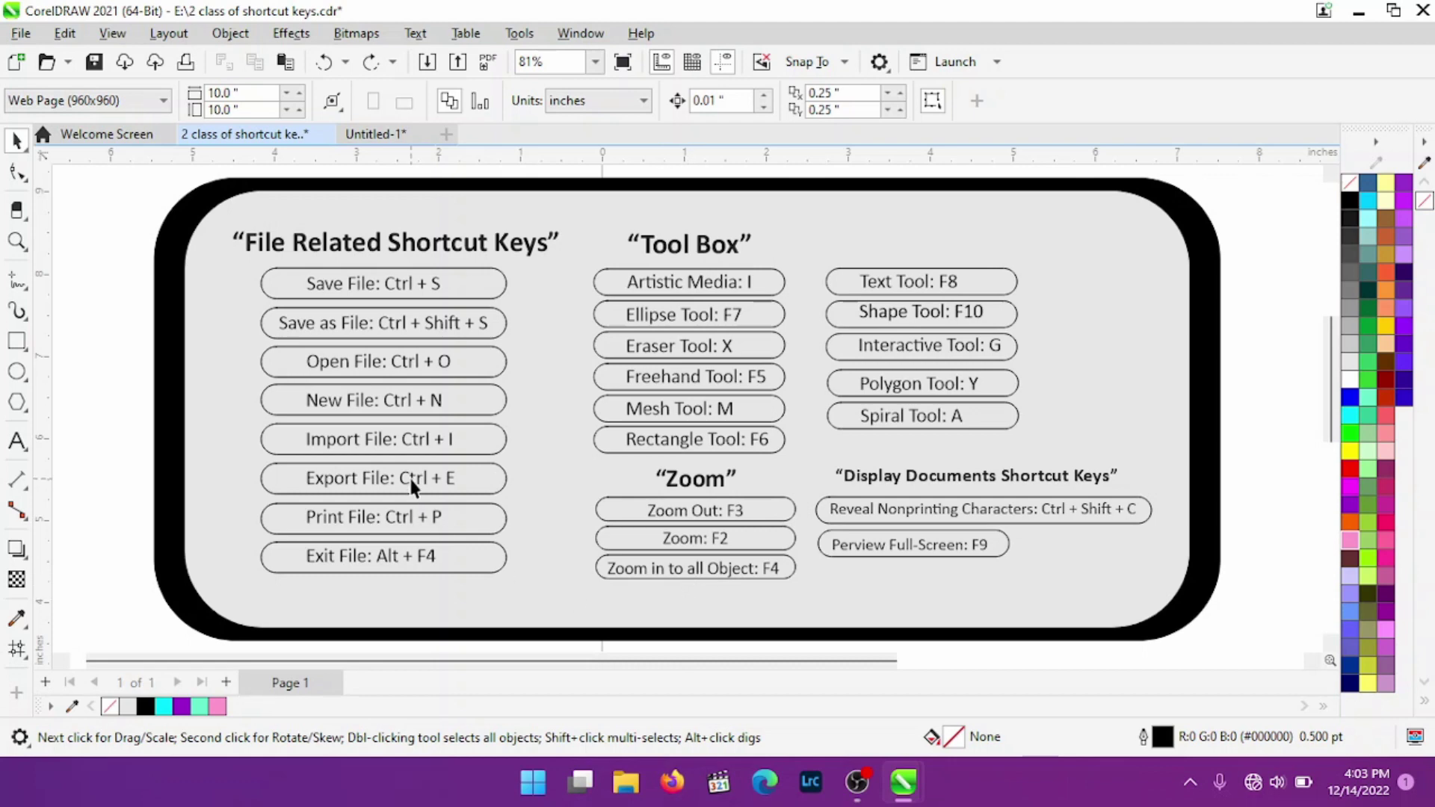
scroll(686, 568, "up", 1)
scroll(686, 568, "up", 2)
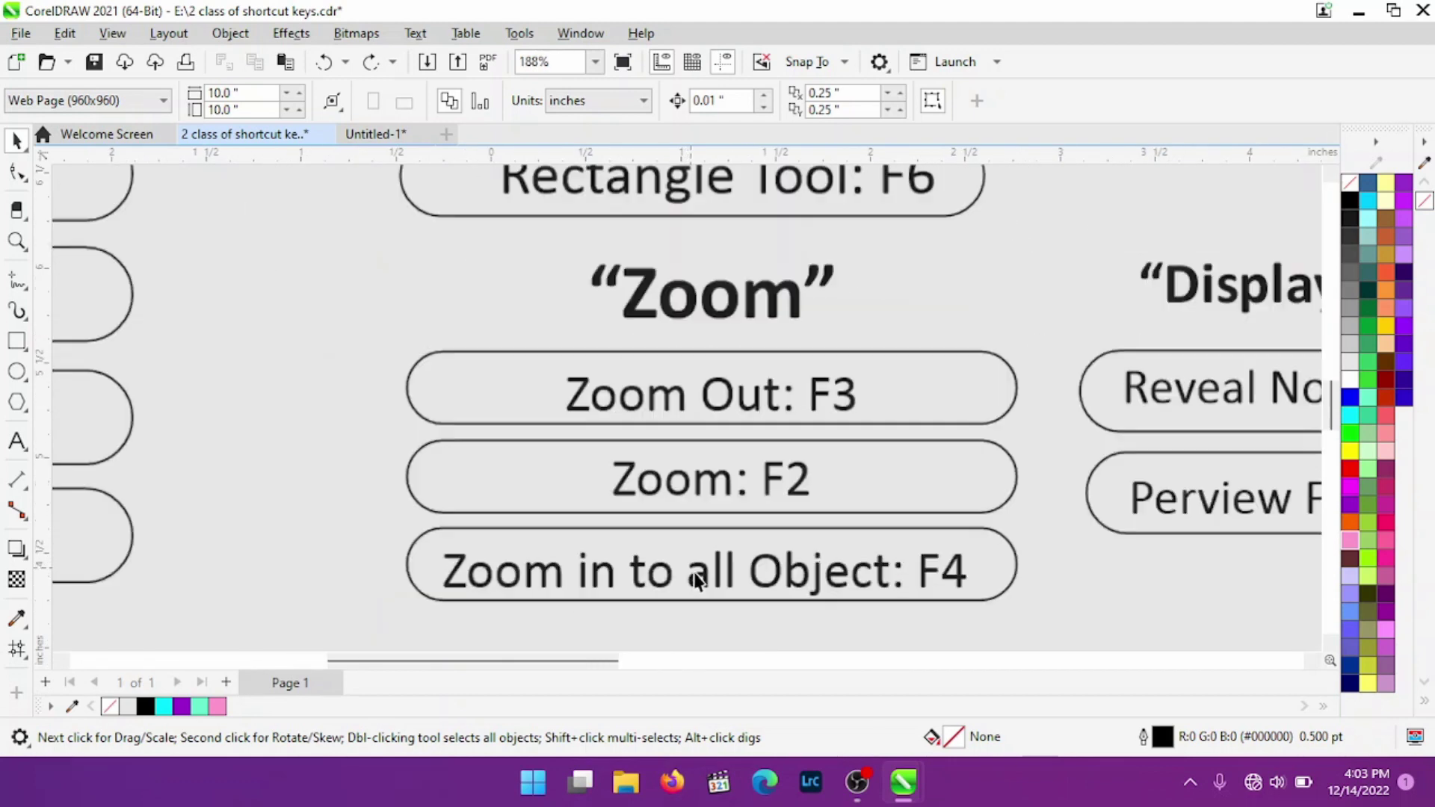
scroll(750, 613, "up", 1)
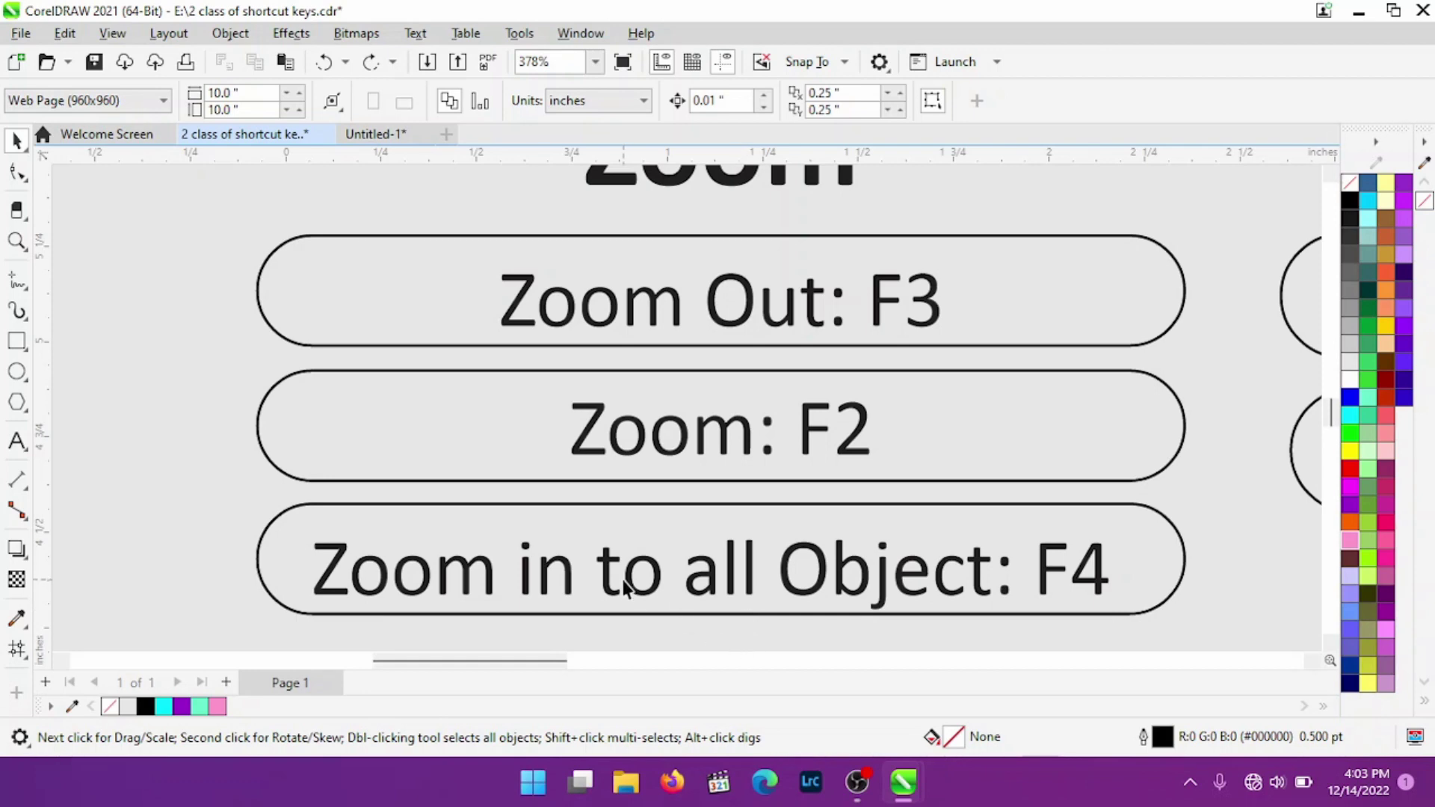
key("F4")
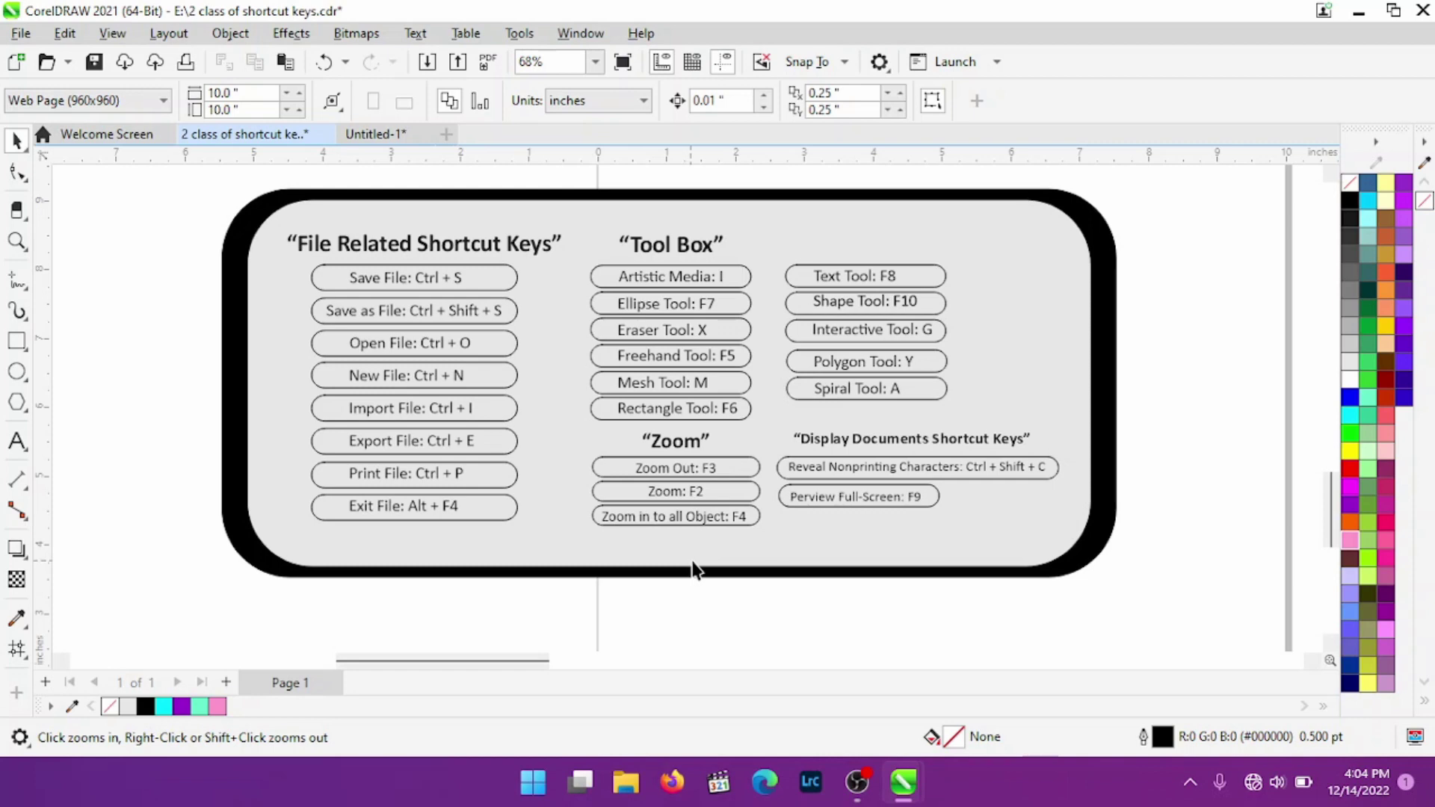
key("F3")
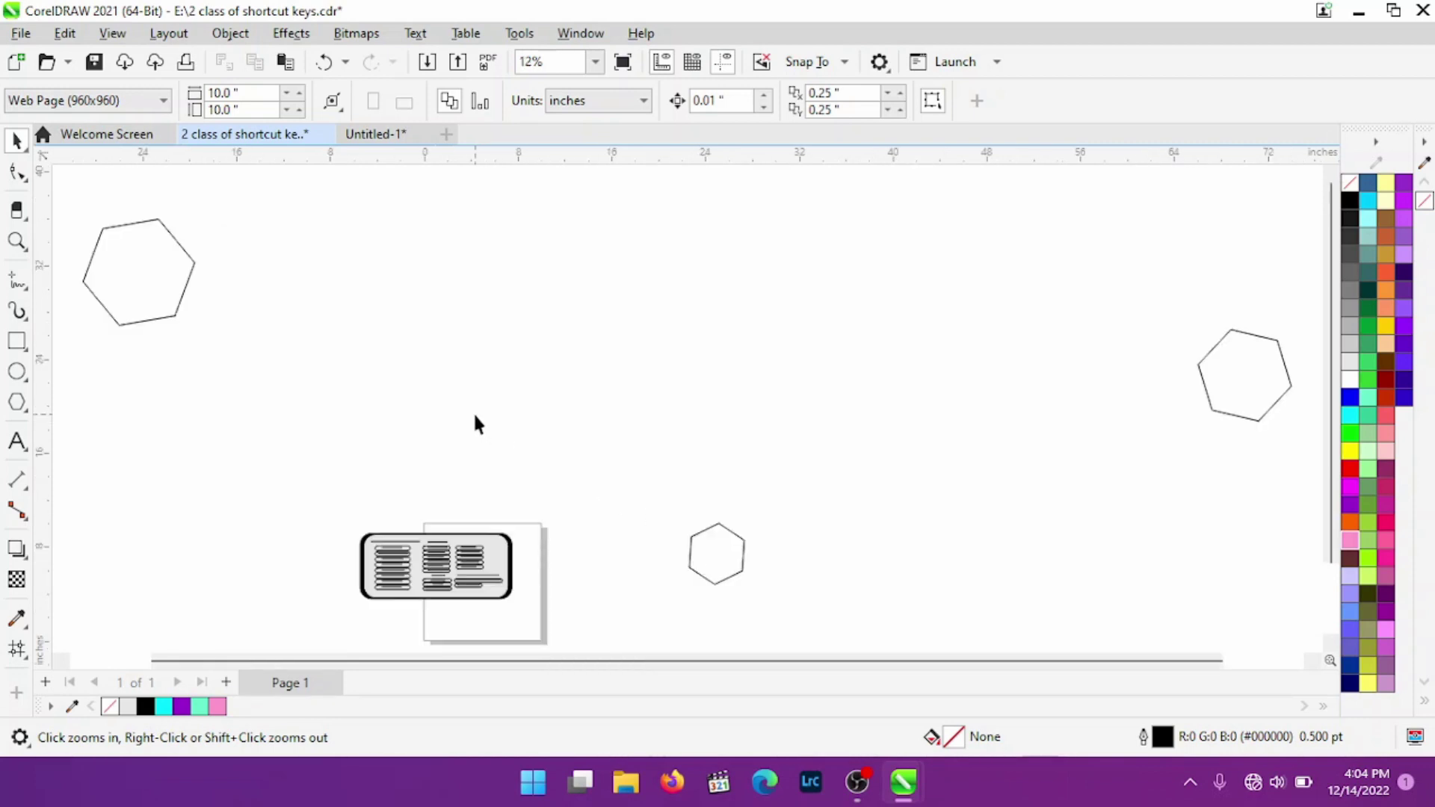
- Delete the top-left and right-hand hexagons, then fit the card to the window with F4
left_click(17, 139)
left_click(153, 320)
key("Delete")
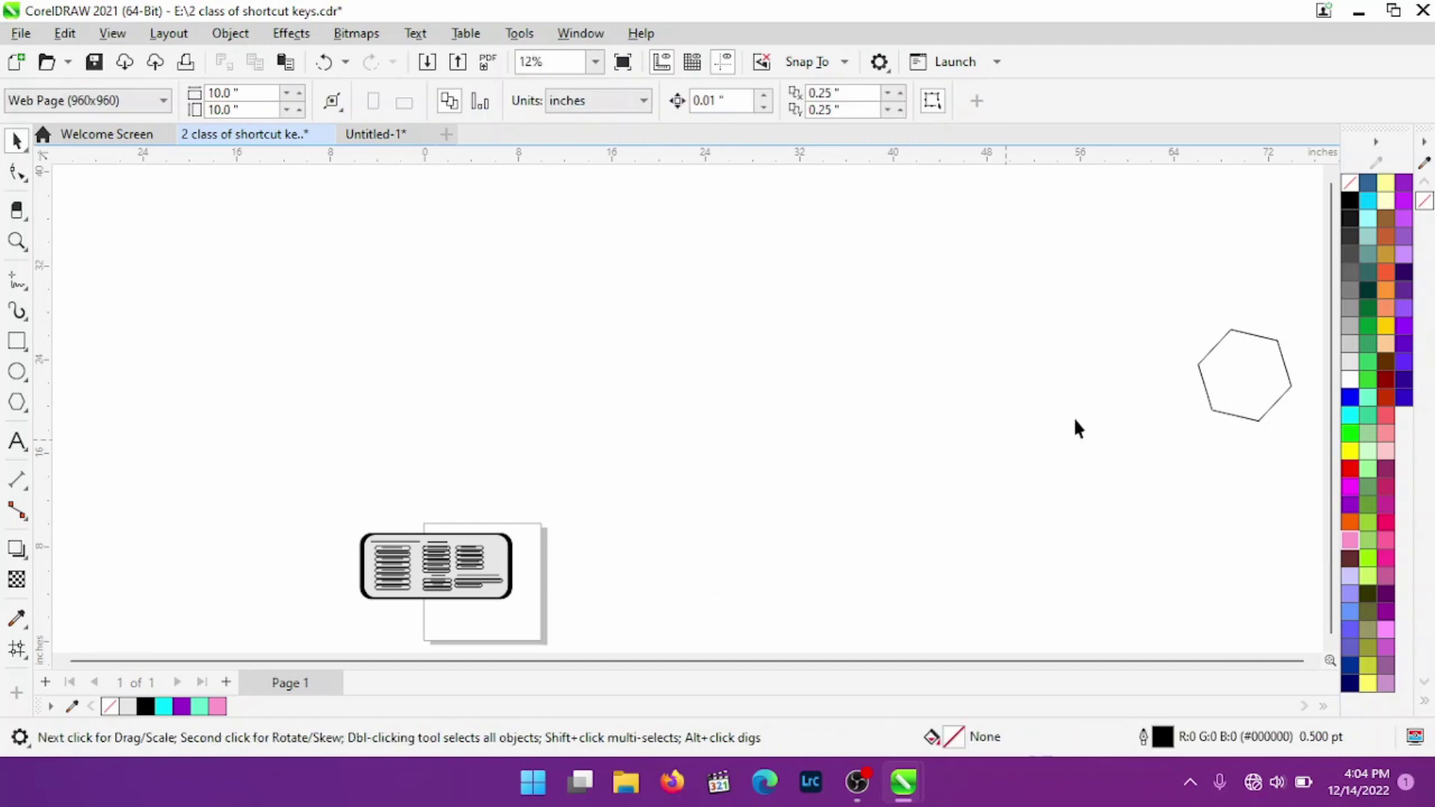
left_click(1231, 359)
key("Delete")
key("F4")
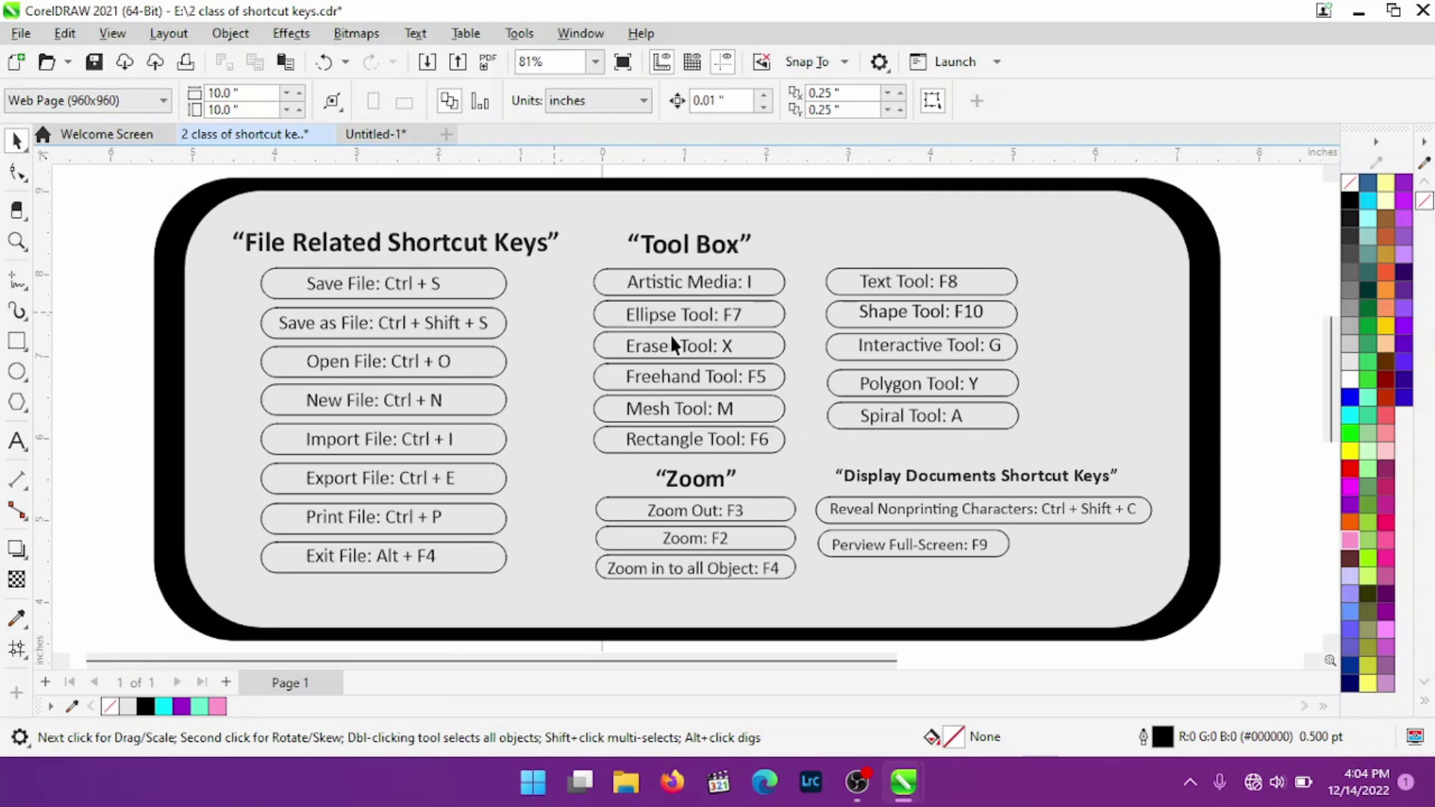
scroll(871, 485, "down", 1)
scroll(1087, 504, "down", 2)
scroll(934, 523, "up", 1)
scroll(785, 540, "up", 1)
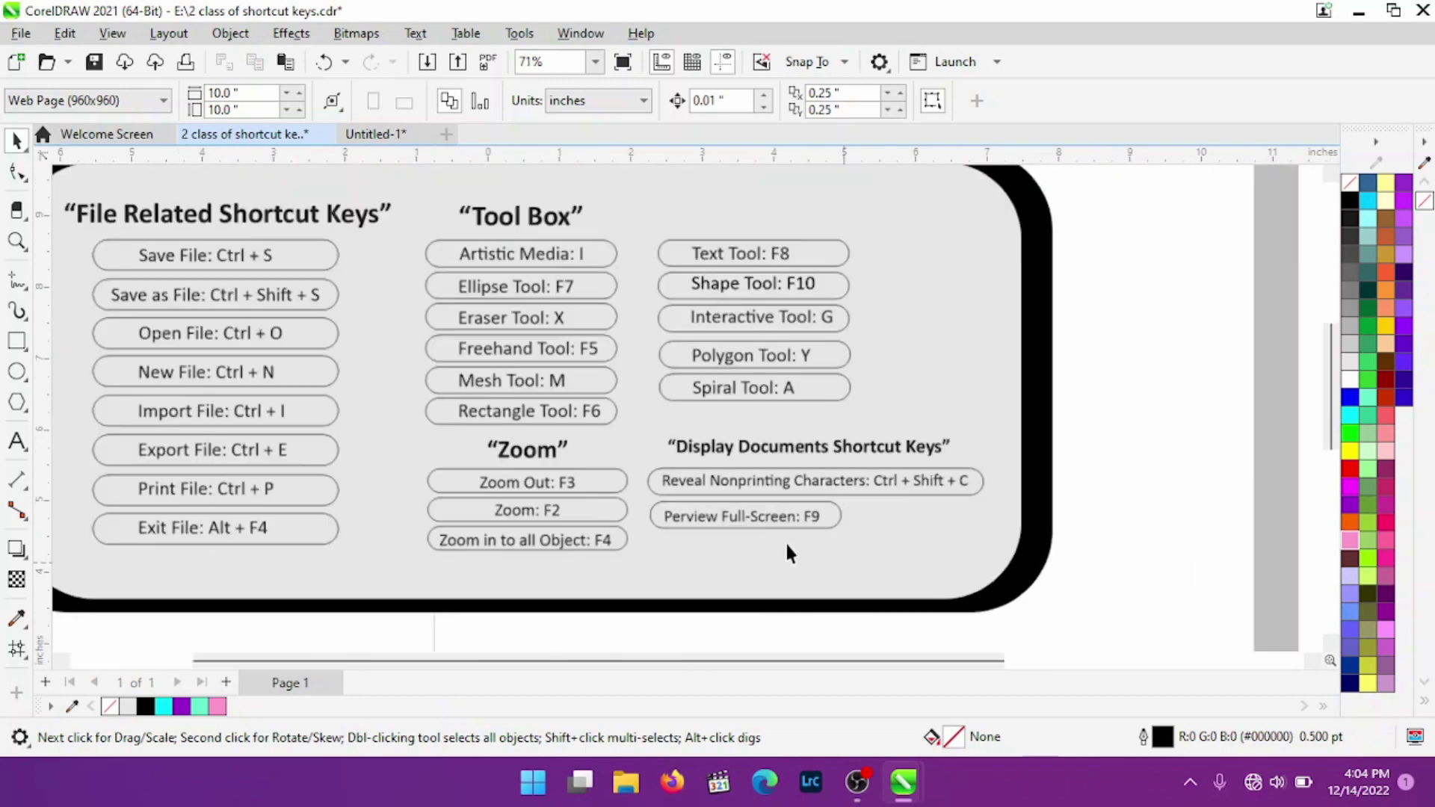
scroll(785, 540, "up", 1)
scroll(957, 456, "up", 1)
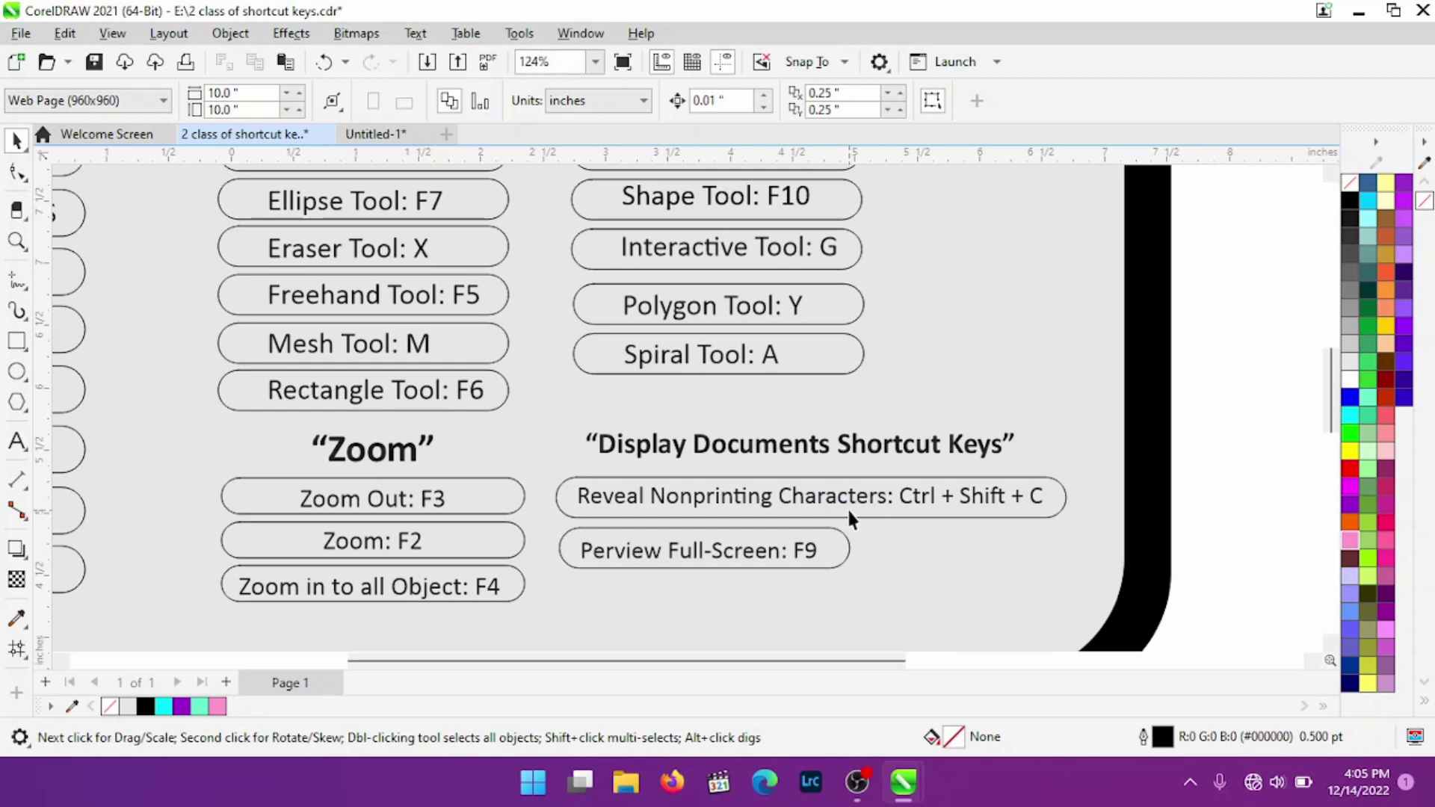
scroll(774, 487, "down", 2)
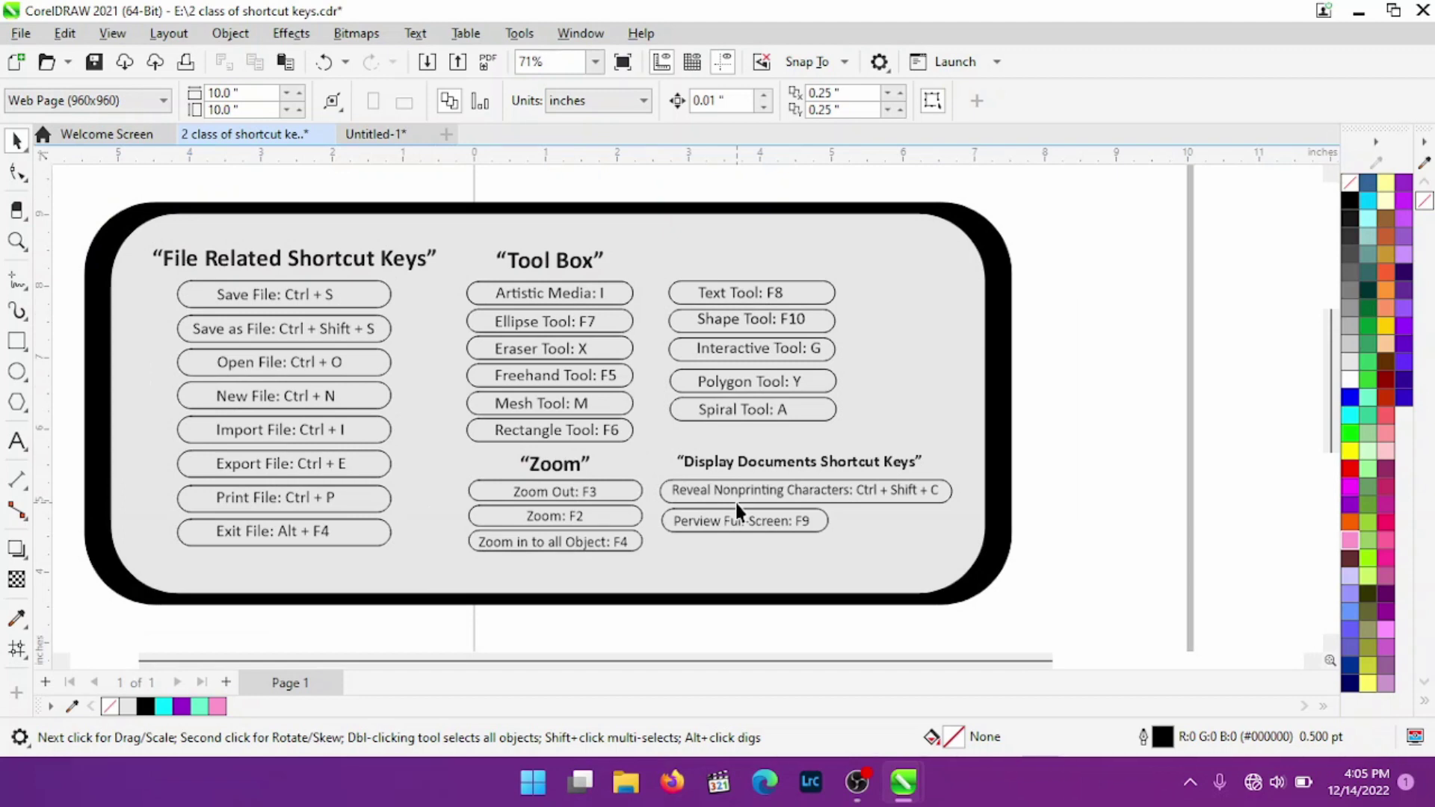
scroll(732, 500, "down", 2)
scroll(671, 511, "up", 2)
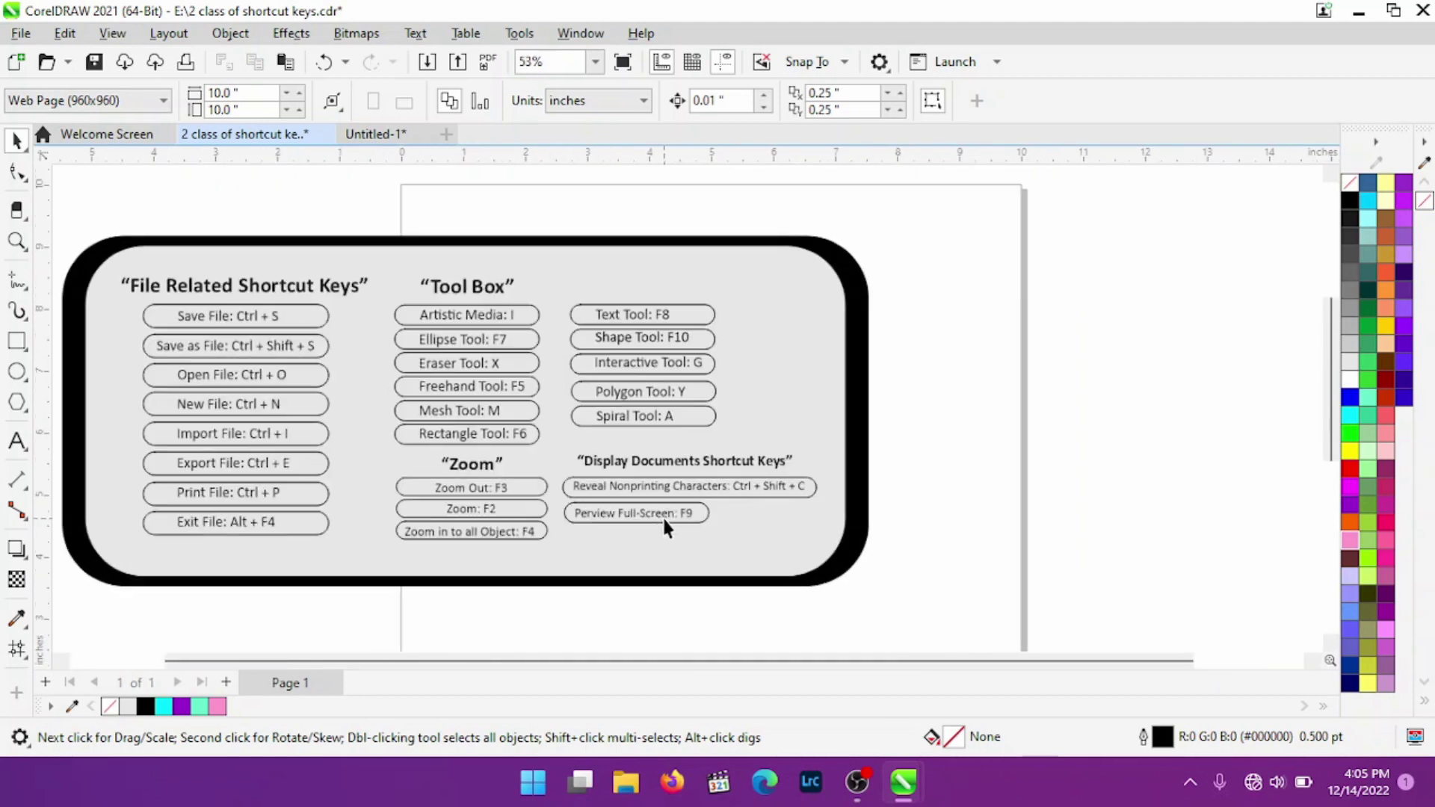
scroll(662, 515, "up", 1)
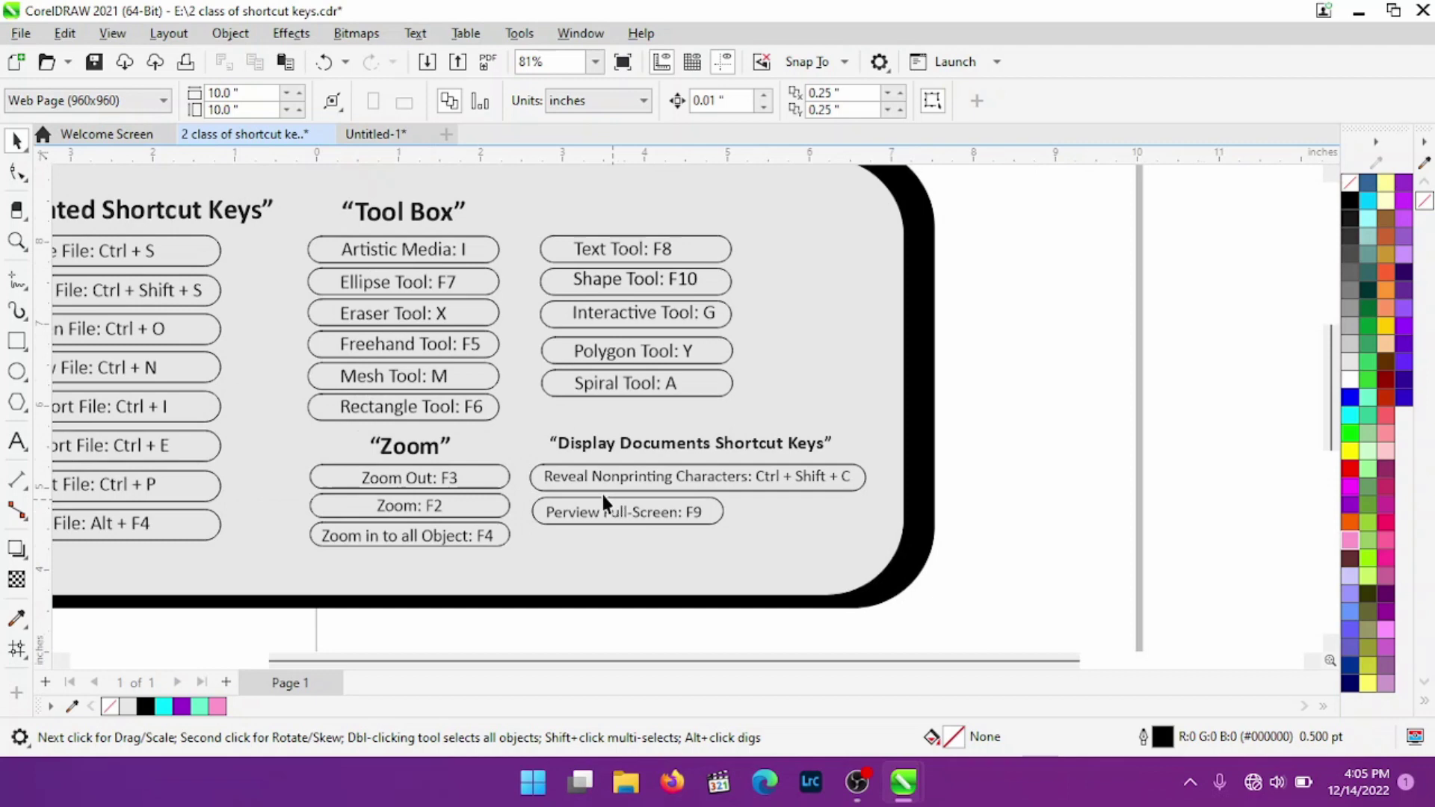
scroll(634, 514, "up", 1)
scroll(603, 497, "up", 1)
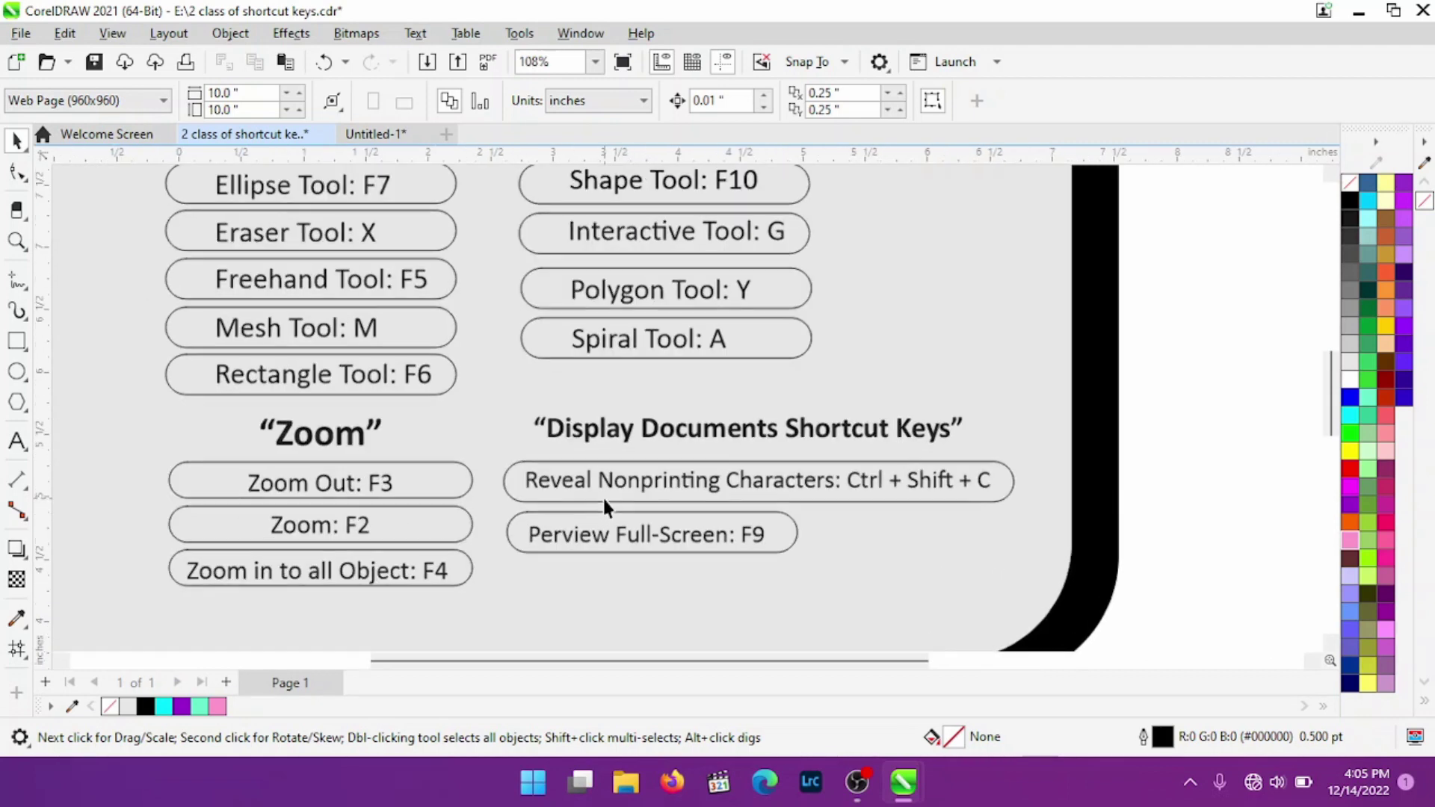
scroll(602, 497, "up", 1)
left_click(598, 539)
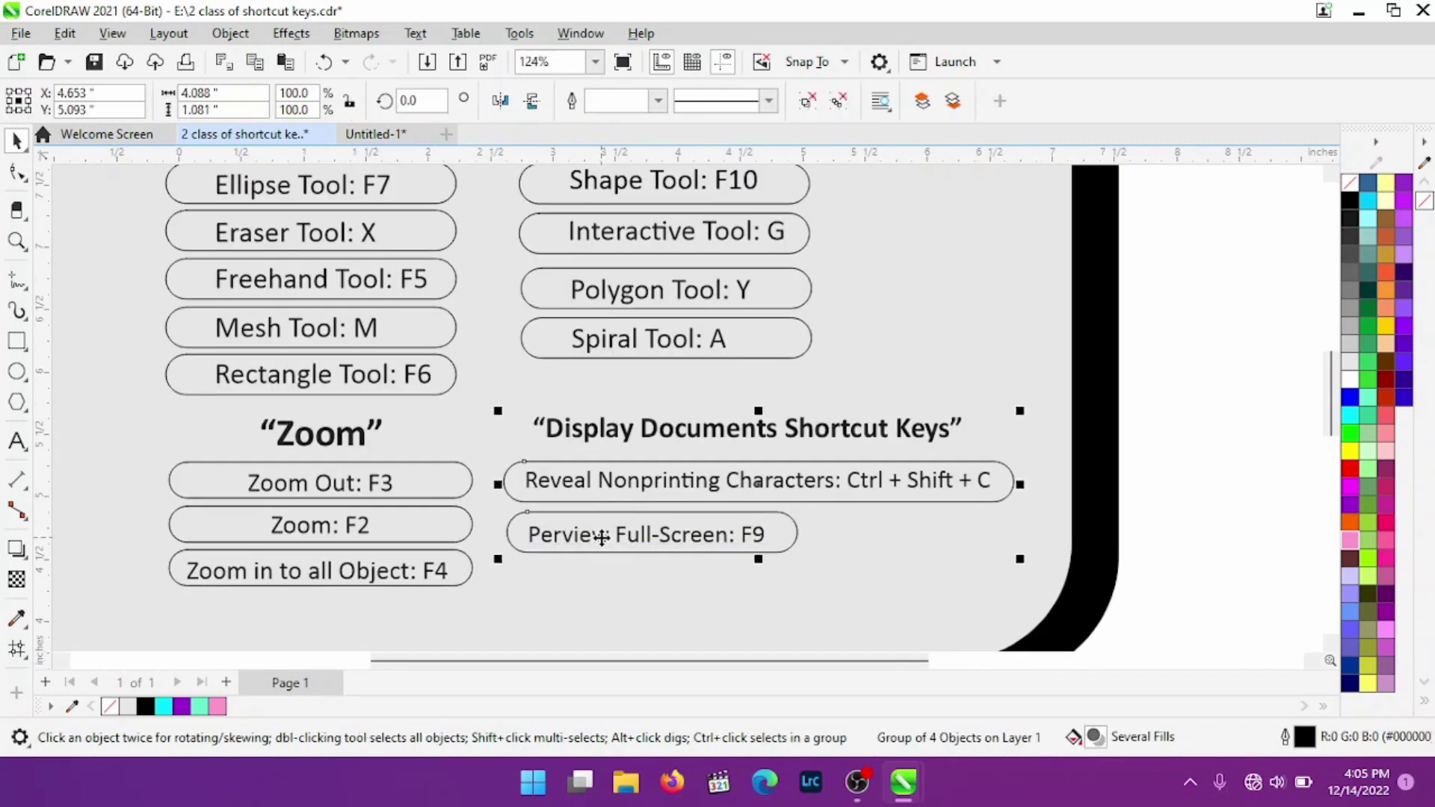
left_click(868, 553)
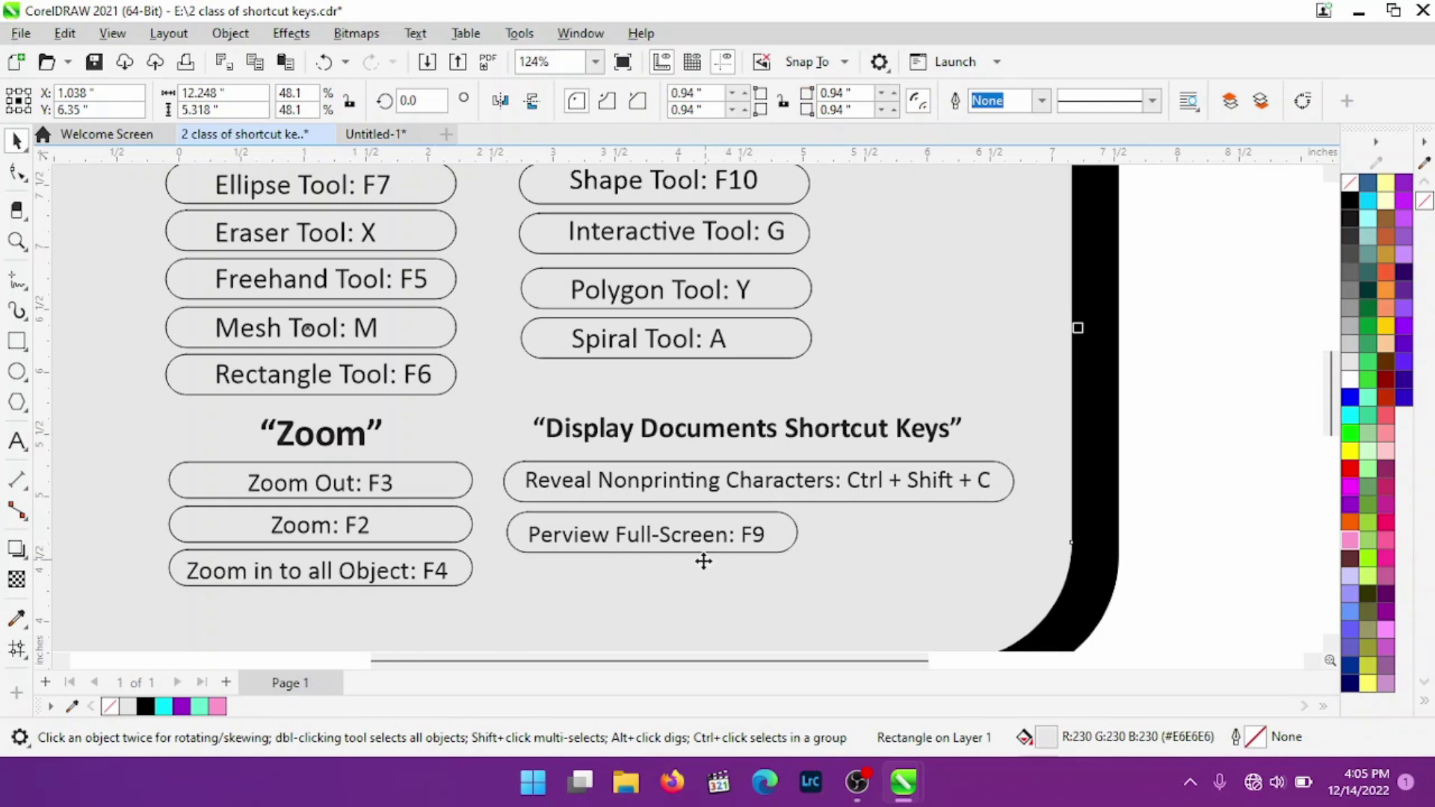
left_click(1121, 519)
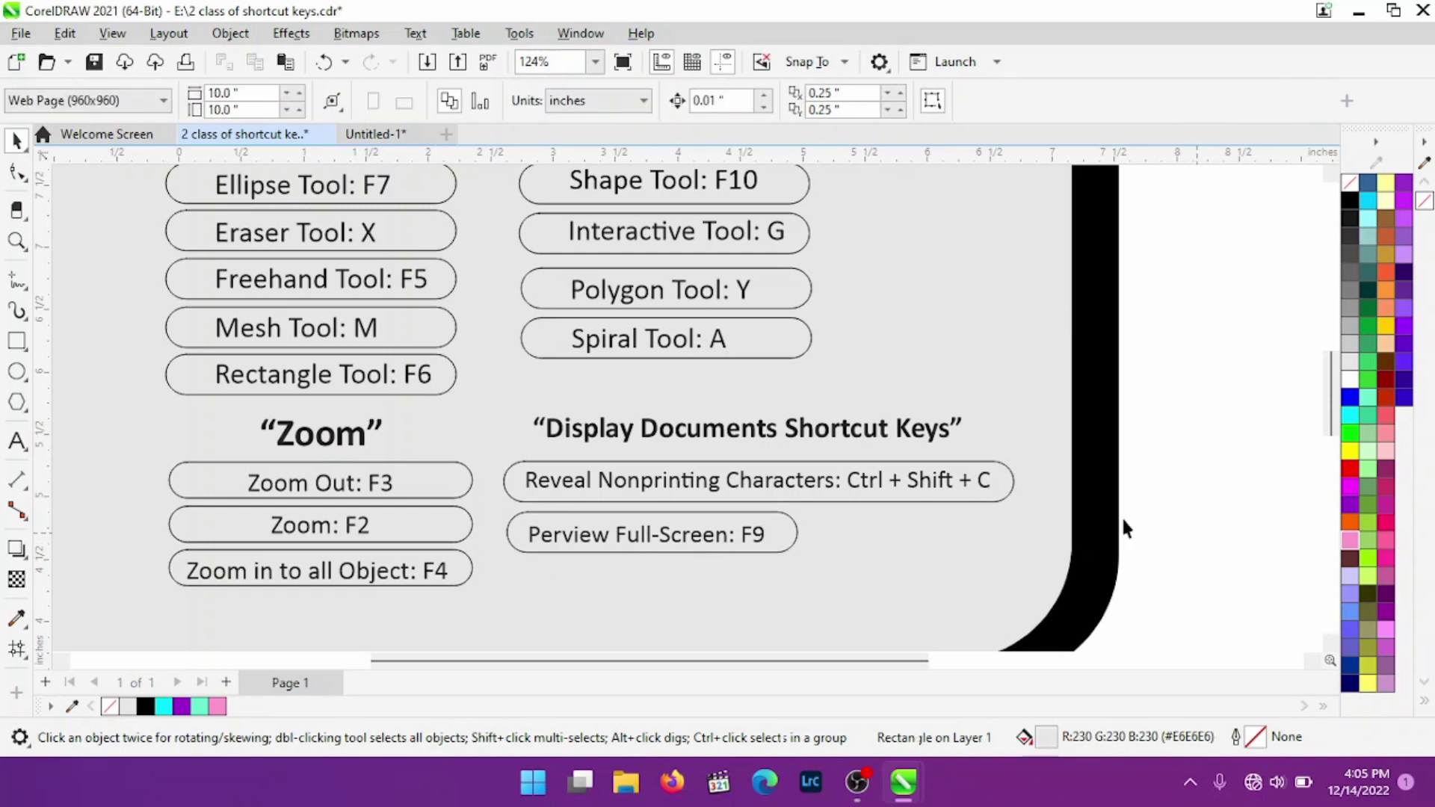
scroll(734, 482, "down", 1)
scroll(522, 420, "down", 1)
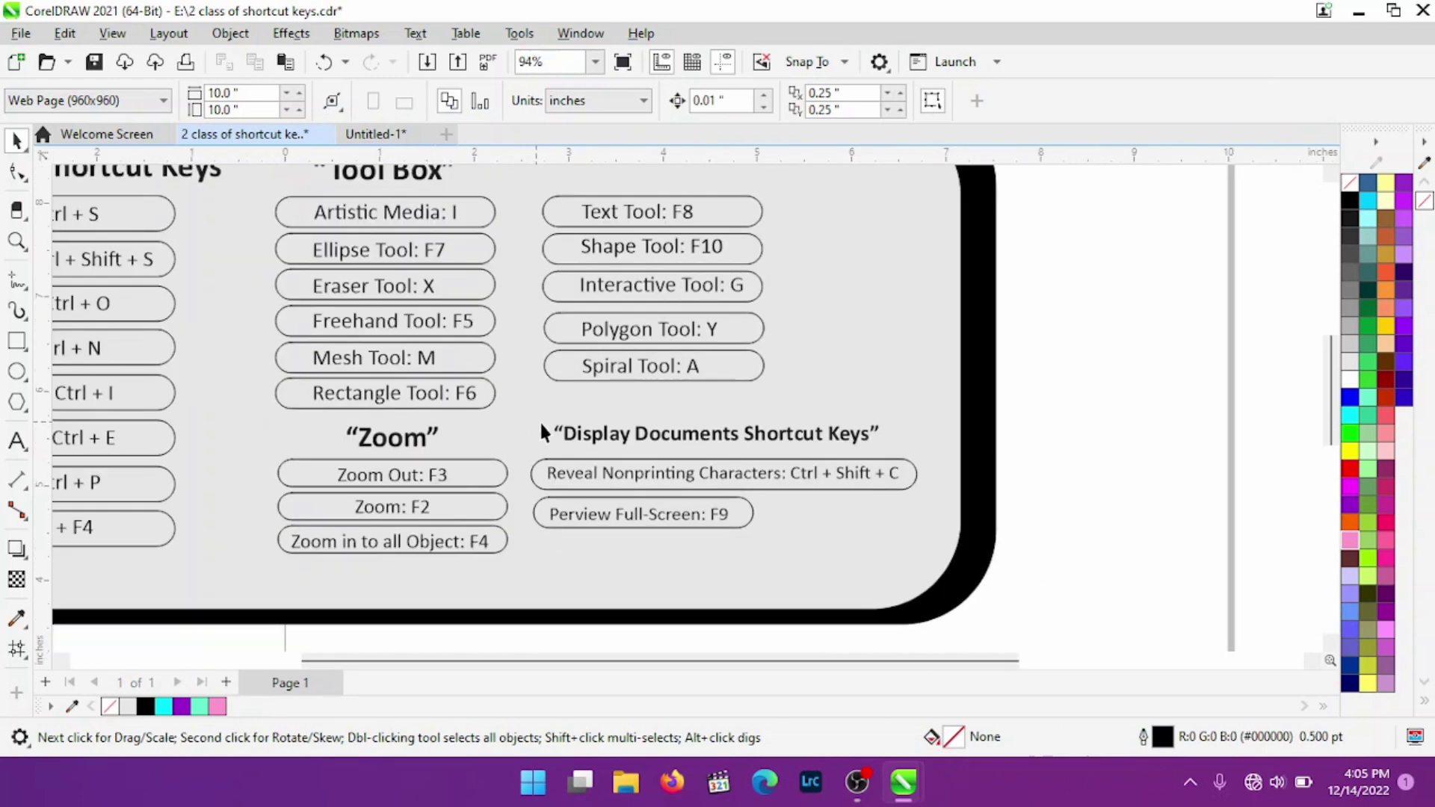
scroll(539, 420, "down", 1)
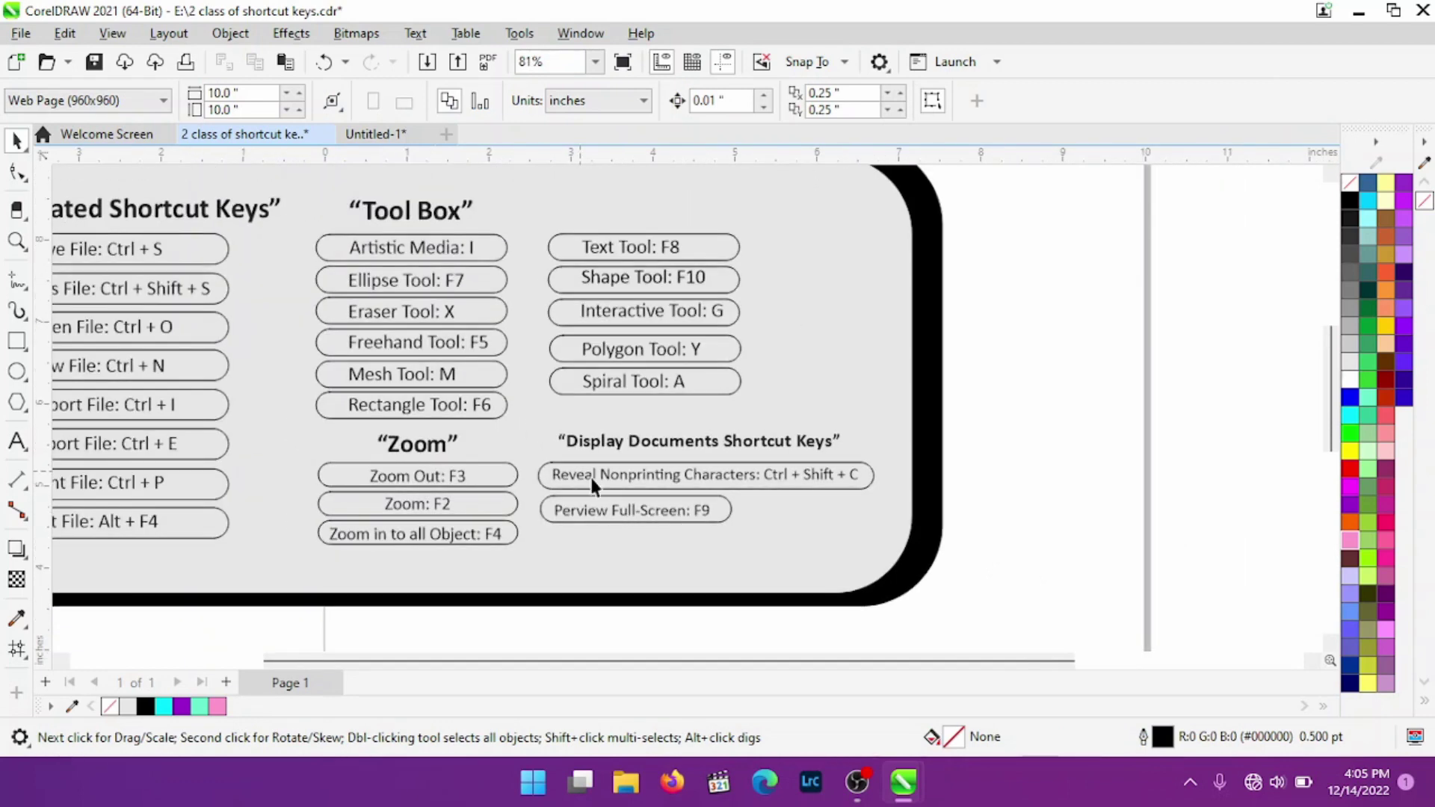
scroll(702, 505, "down", 1)
scroll(706, 500, "down", 1)
key("F9")
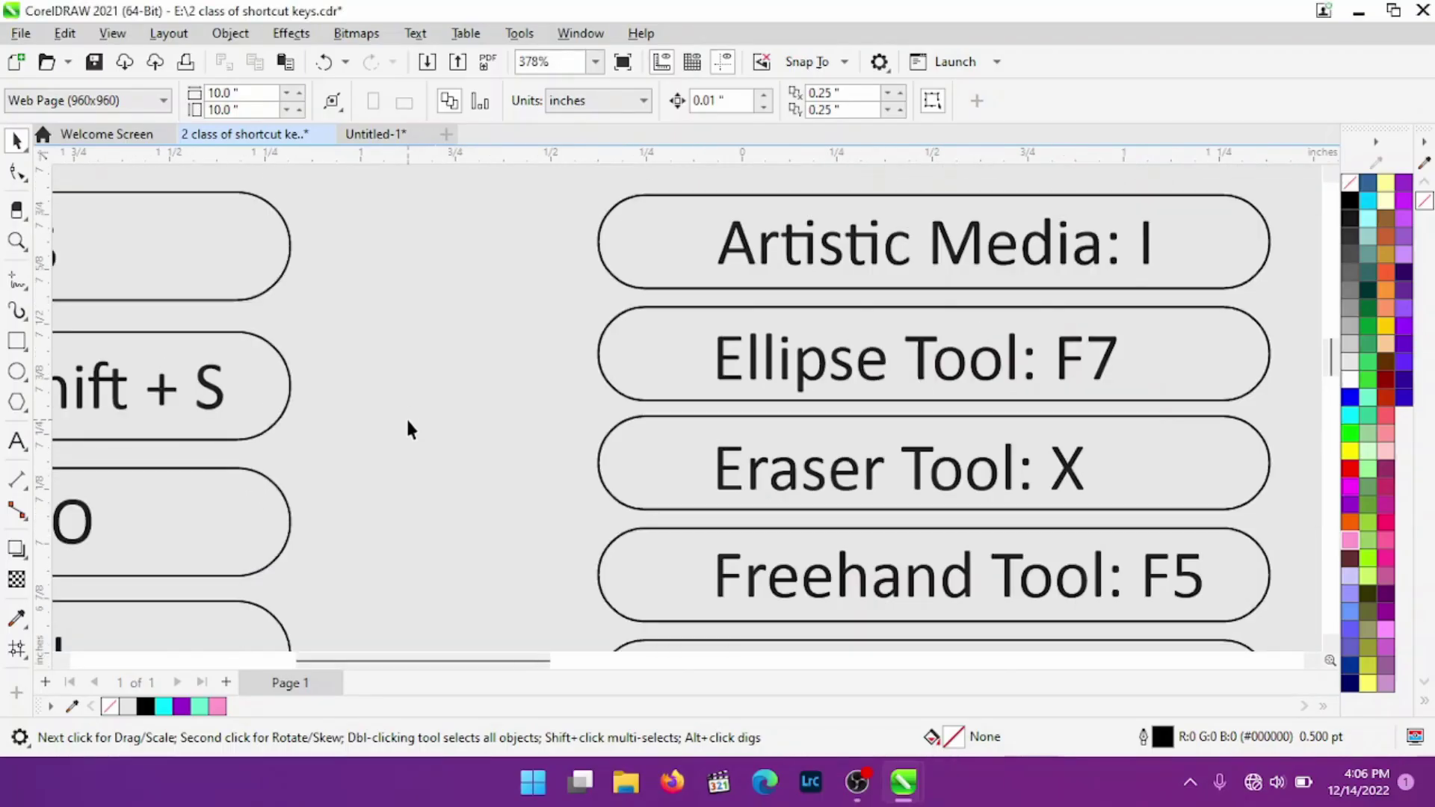
scroll(405, 416, "down", 3)
scroll(401, 433, "down", 2)
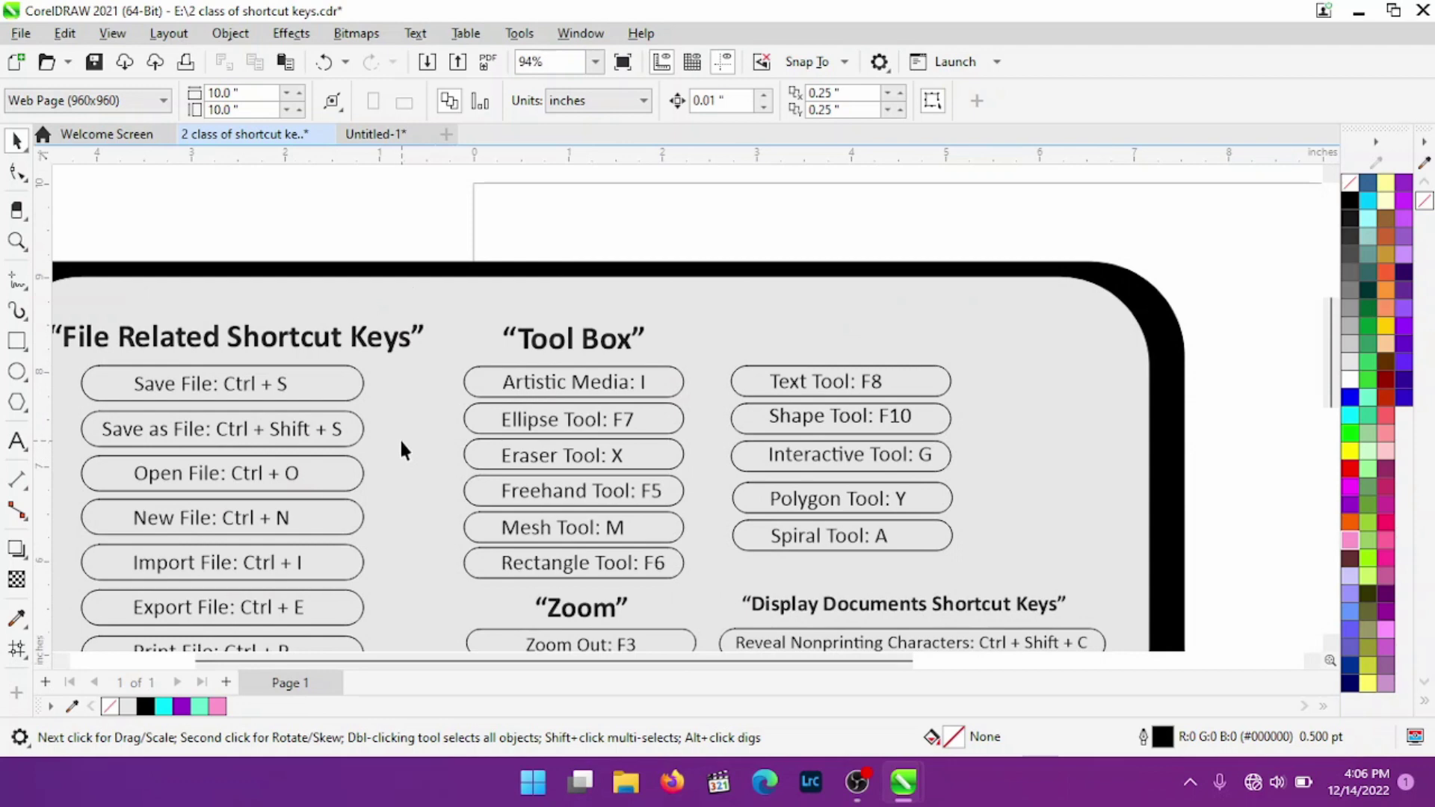
key("F9")
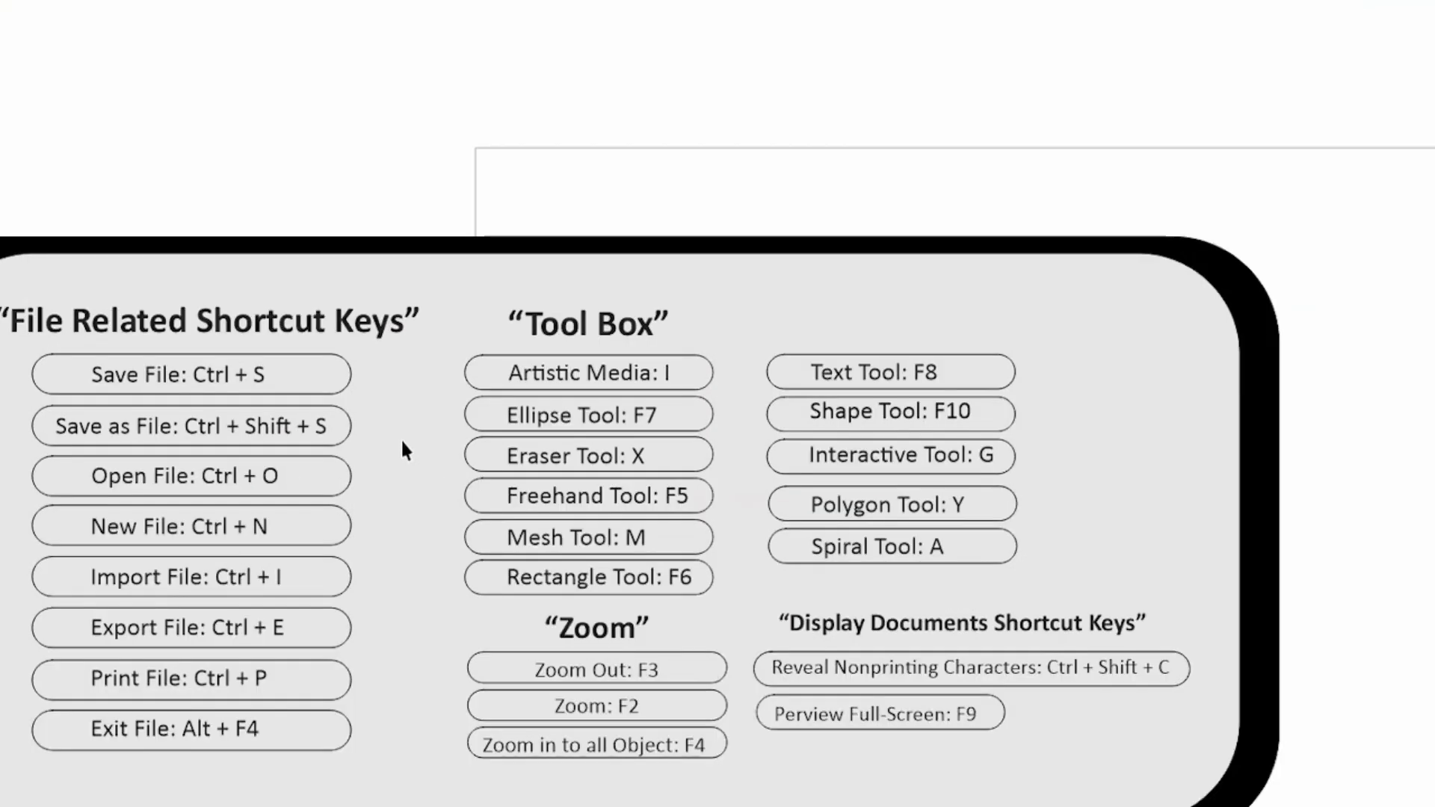
left_click(407, 441)
scroll(407, 449, "down", 2)
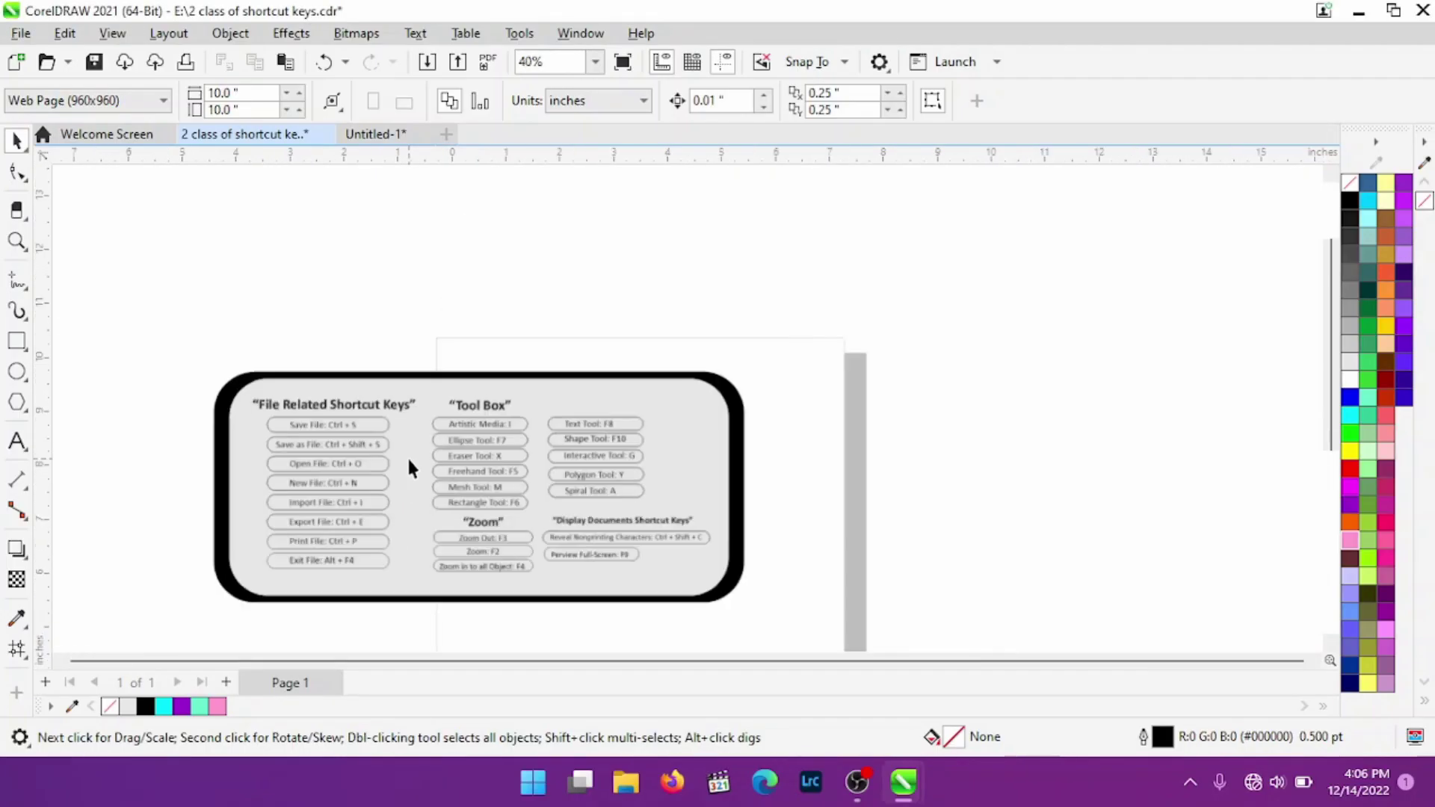
scroll(407, 460, "down", 2)
scroll(403, 468, "down", 1)
key("z")
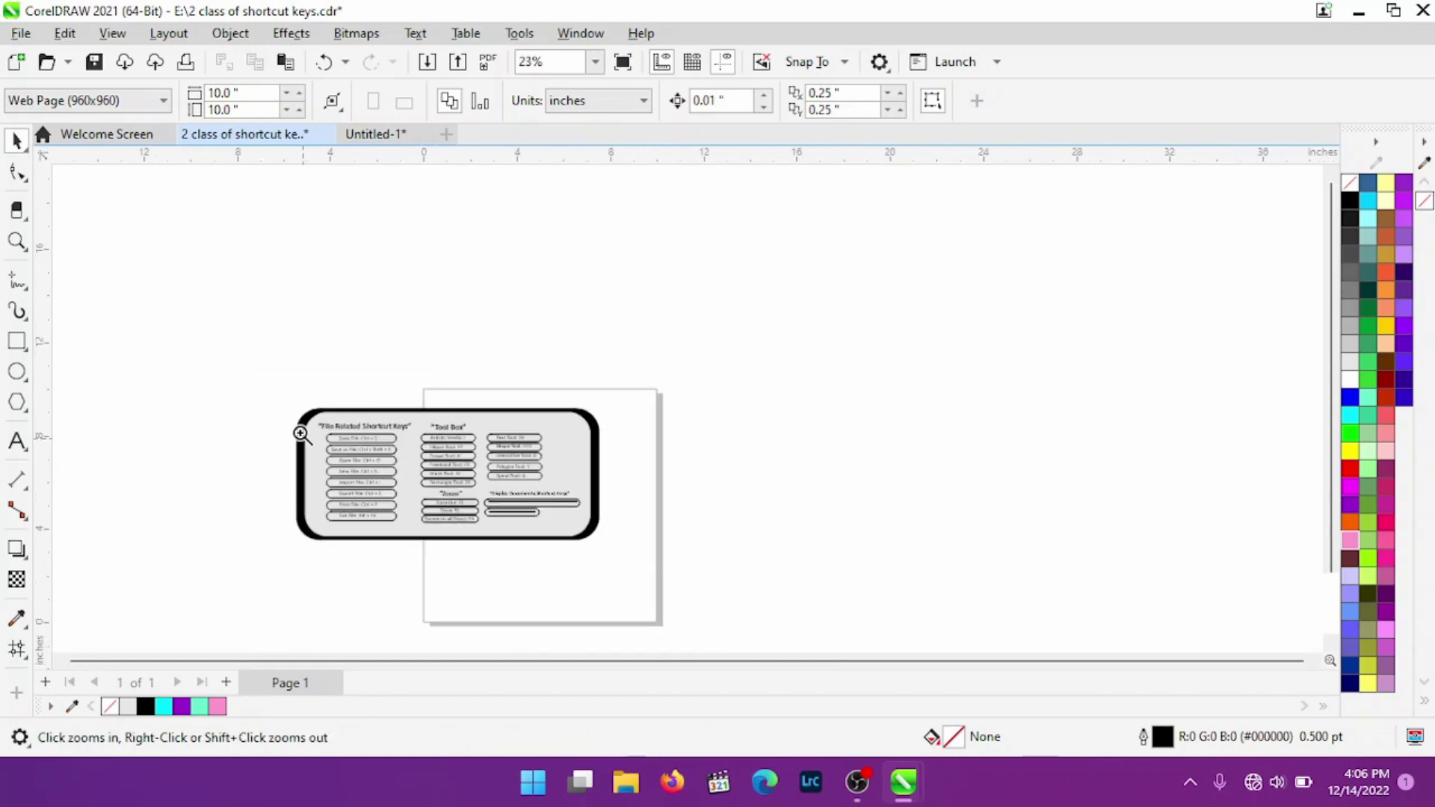
mouse_move(298, 405)
left_mouse_down()
mouse_move(366, 507)
mouse_move(600, 540)
left_mouse_up()
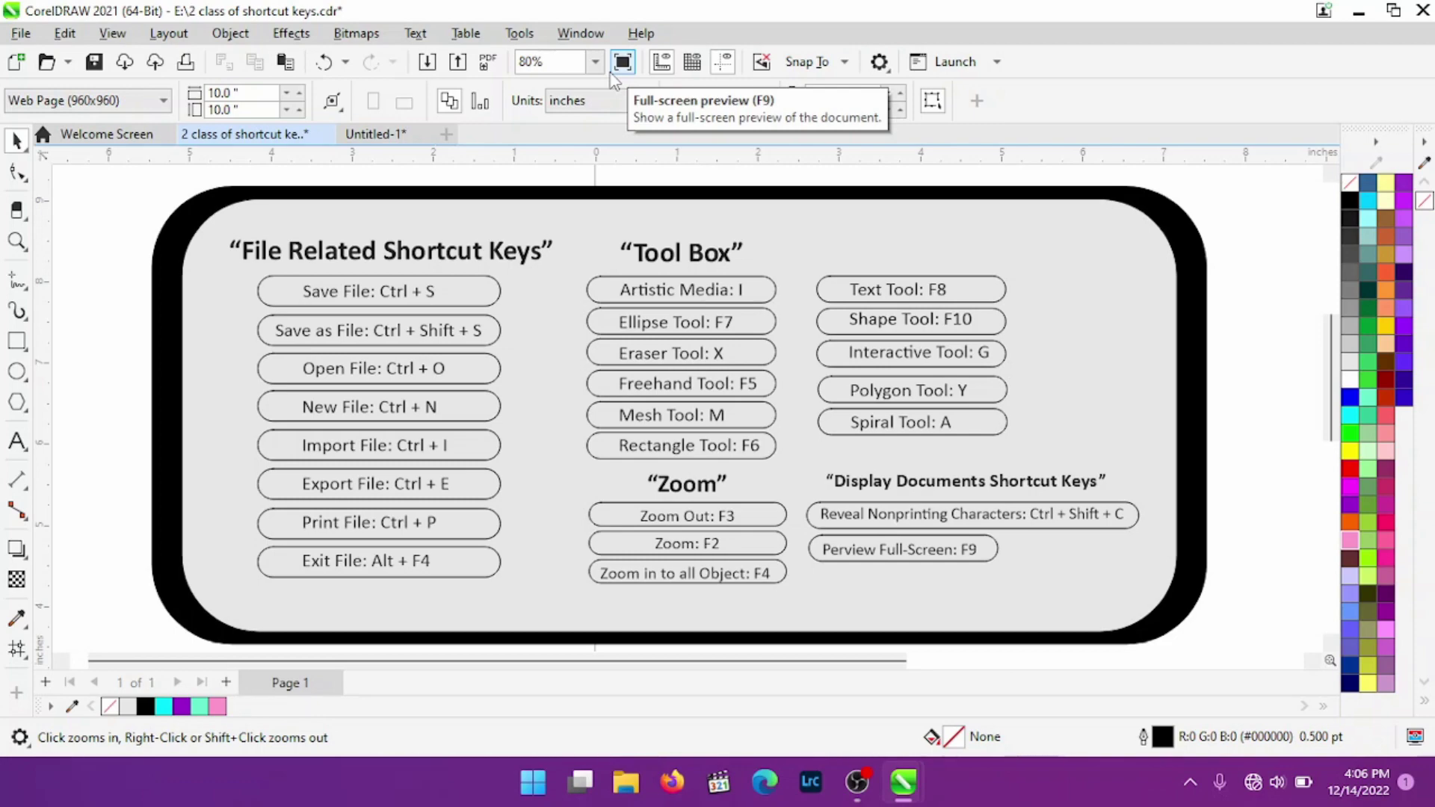
left_click(613, 73)
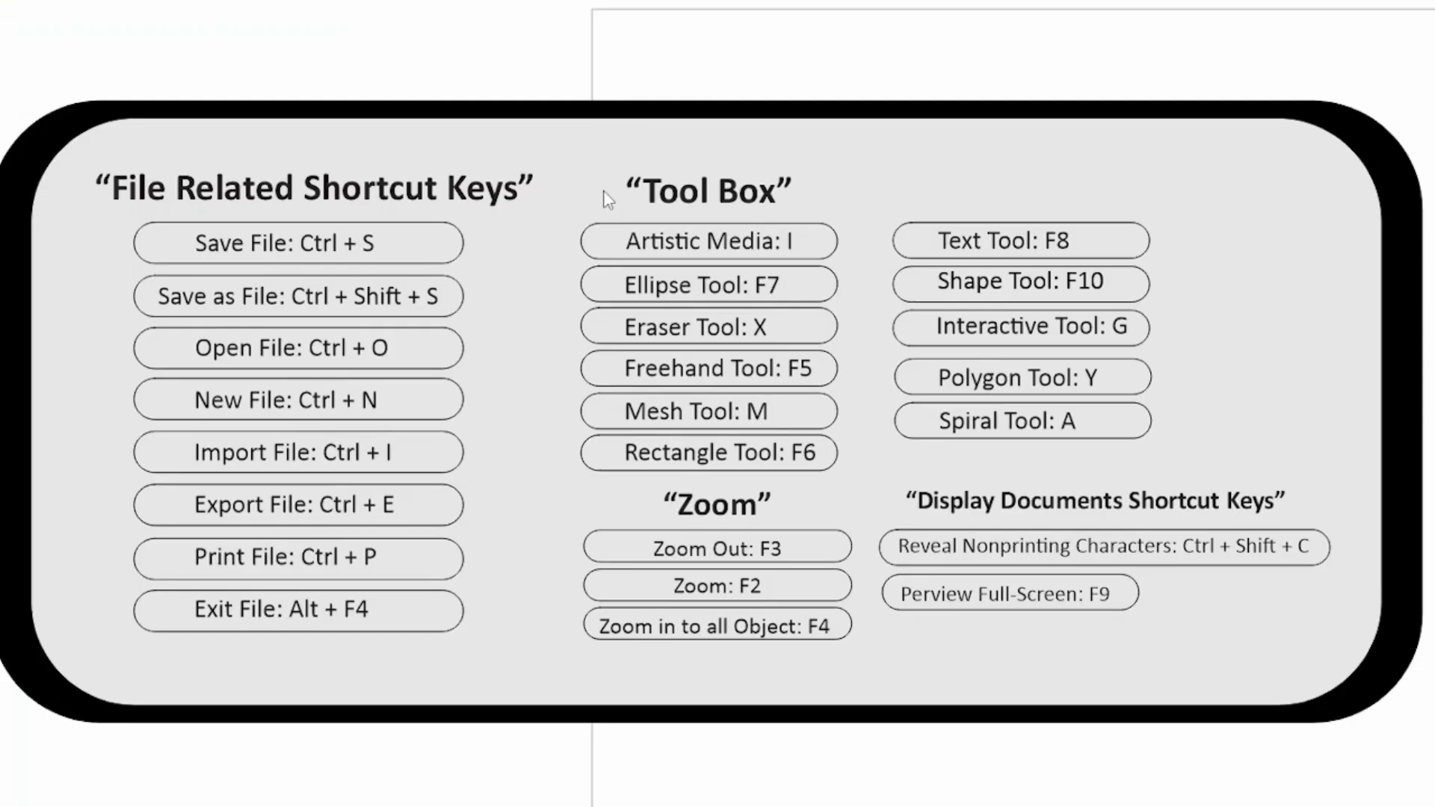
left_click(565, 356)
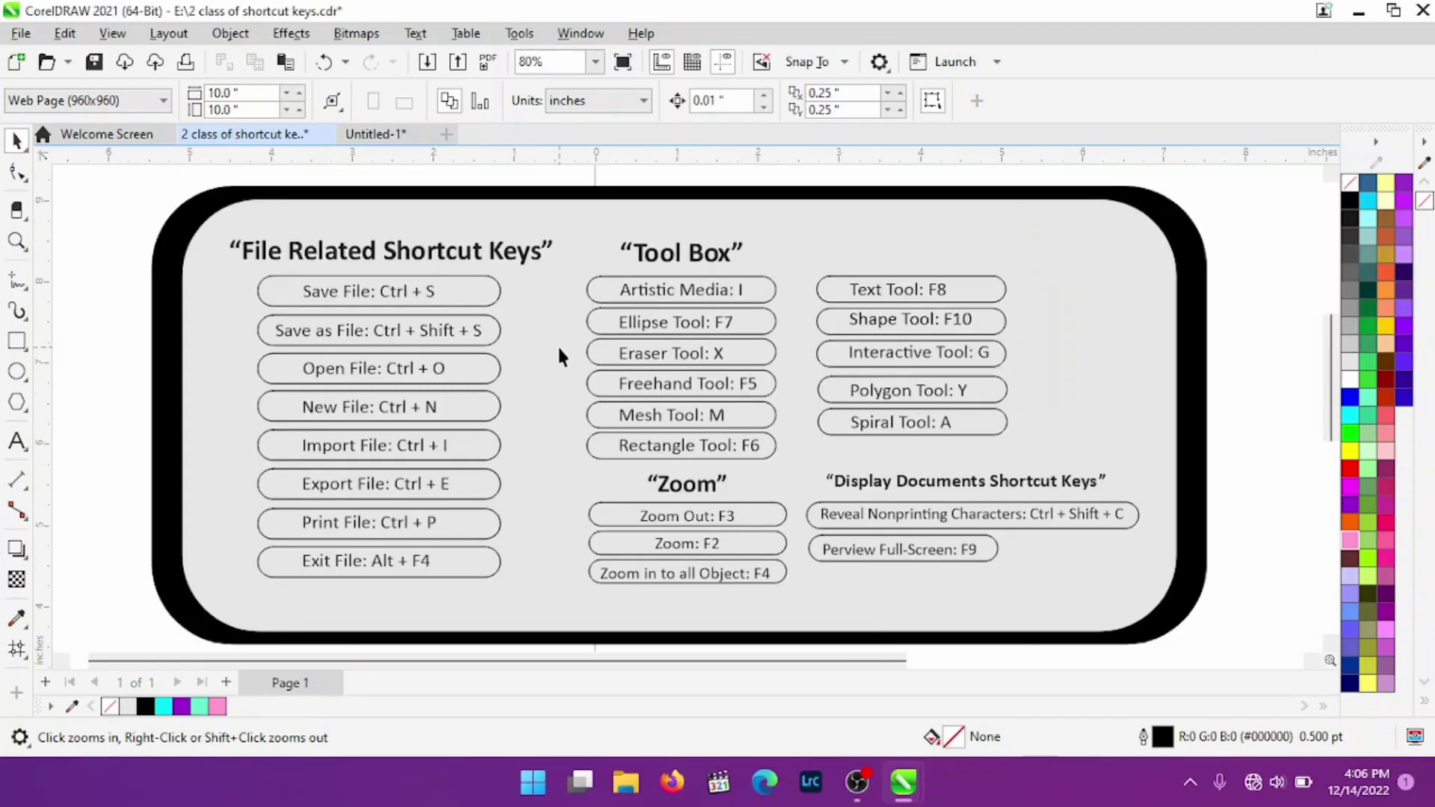
scroll(952, 462, "down", 1)
scroll(1133, 397, "down", 2)
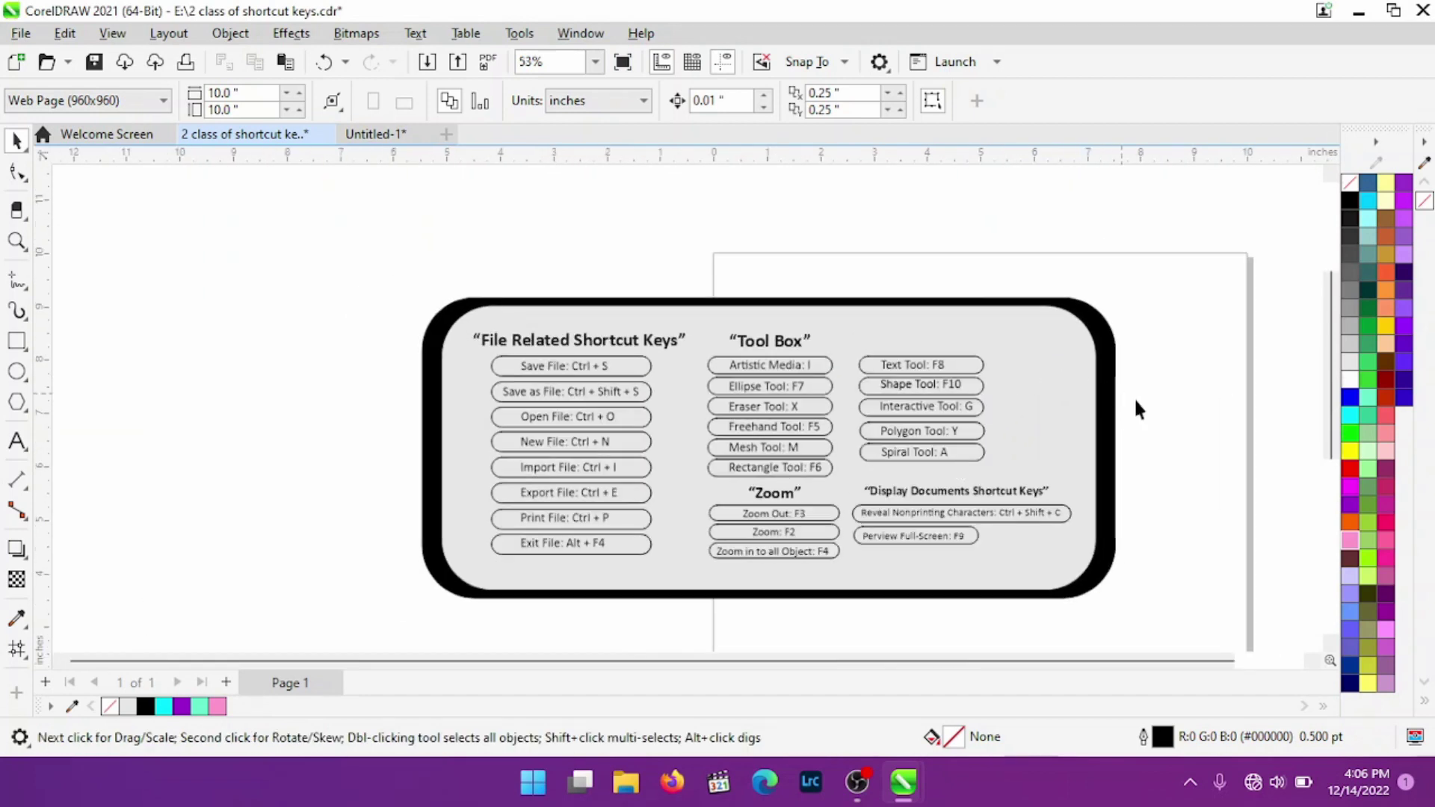
scroll(1214, 419, "up", 2)
scroll(1214, 419, "up", 1)
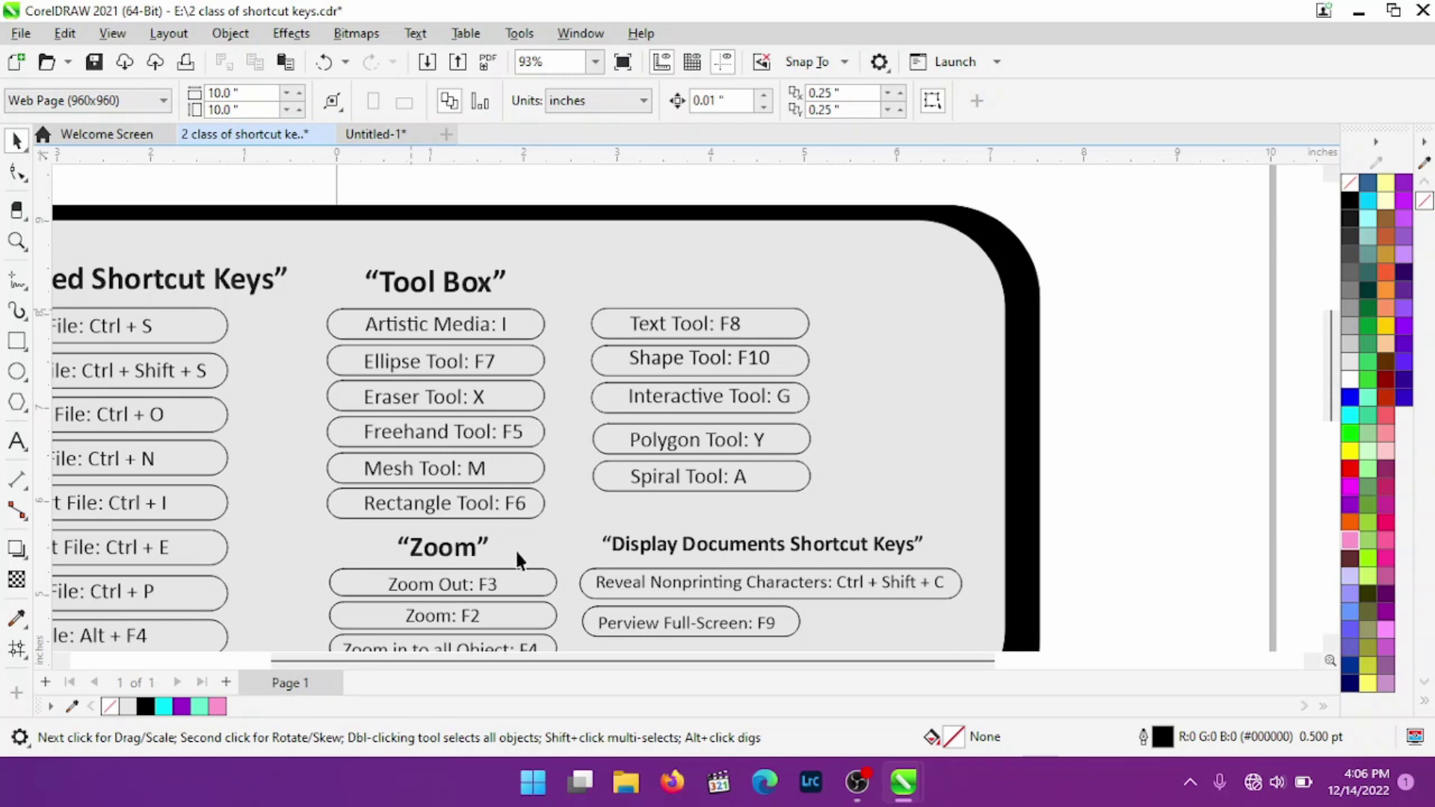
scroll(743, 307, "down", 2)
scroll(448, 299, "up", 3)
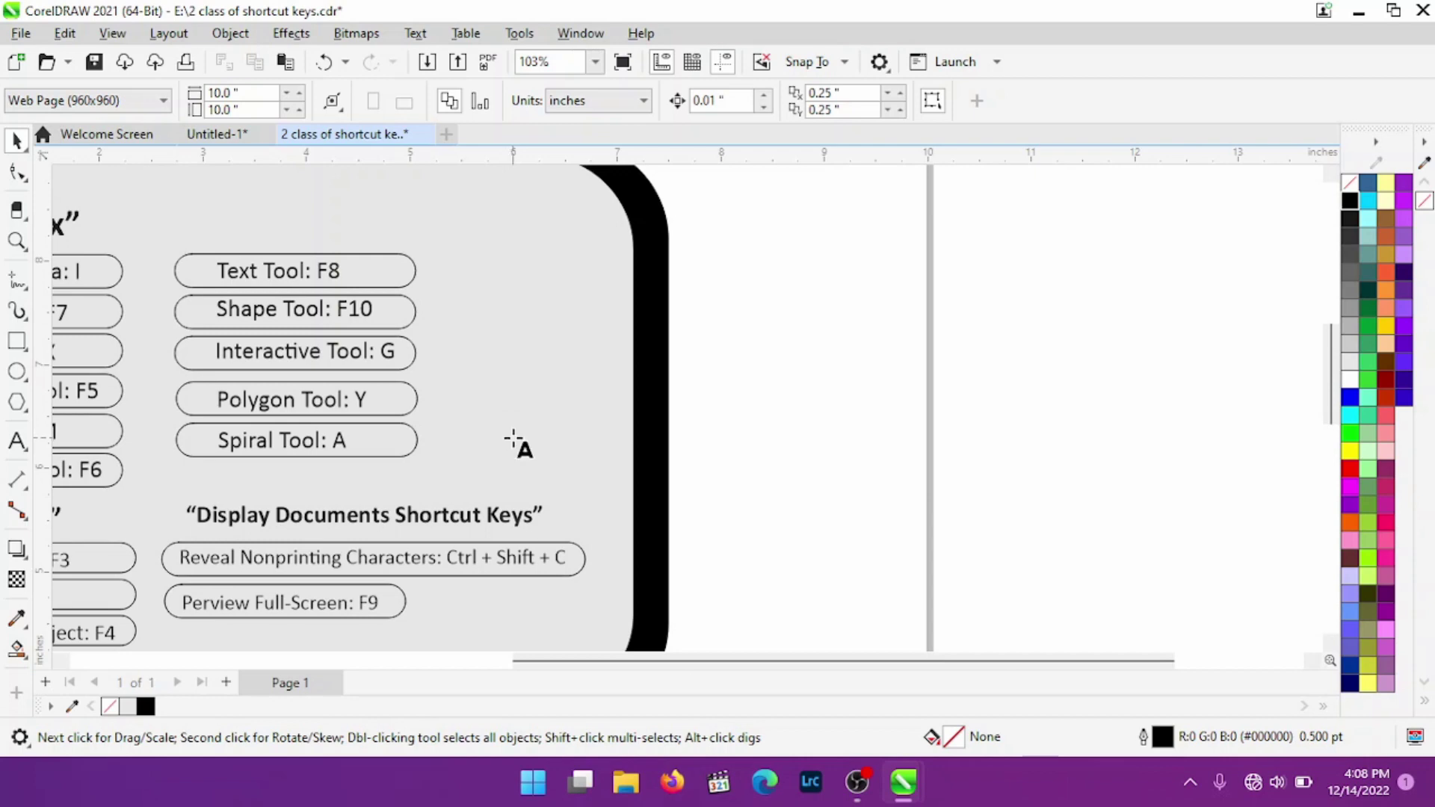
key("F8")
left_click(733, 303)
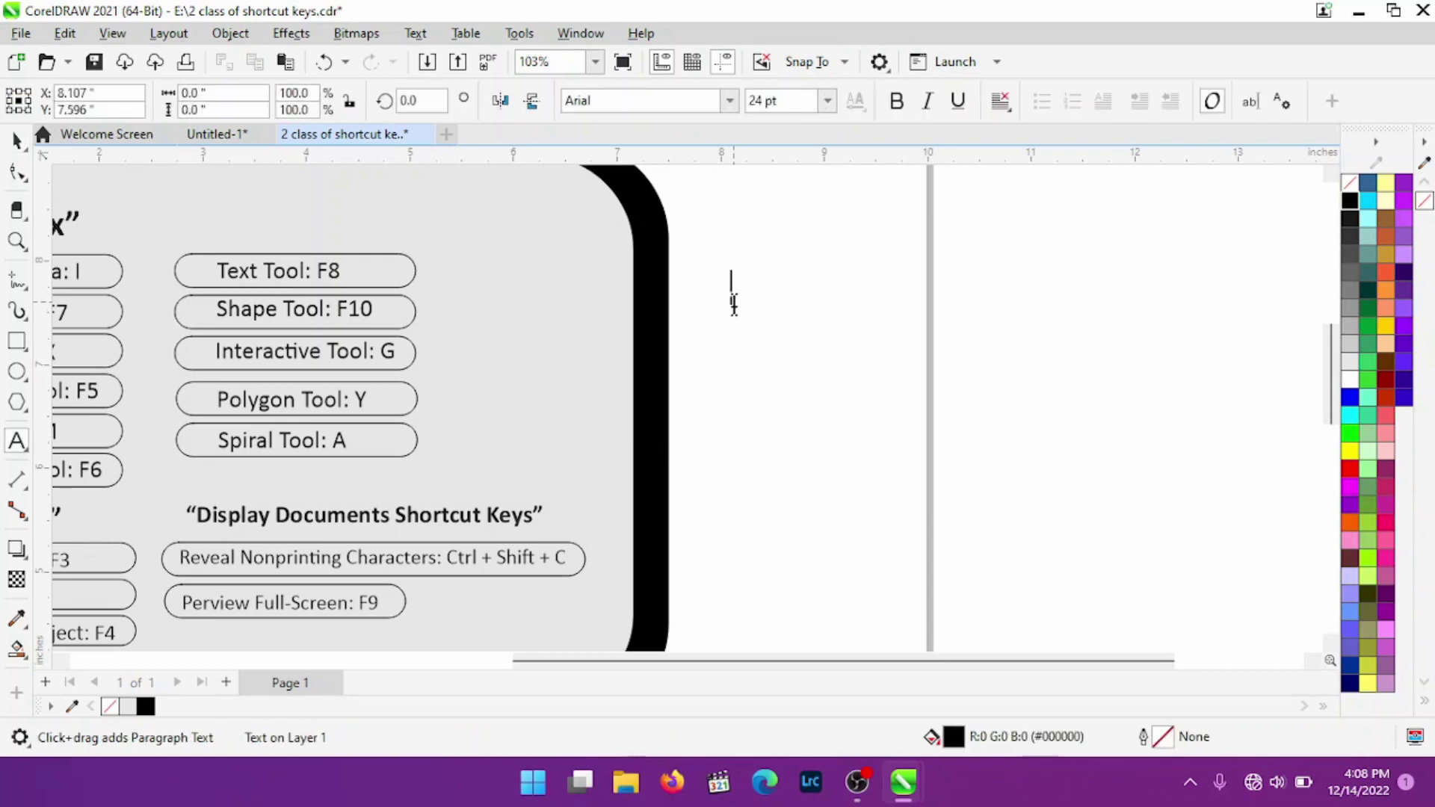
type("gghfgshgh hh cgc ")
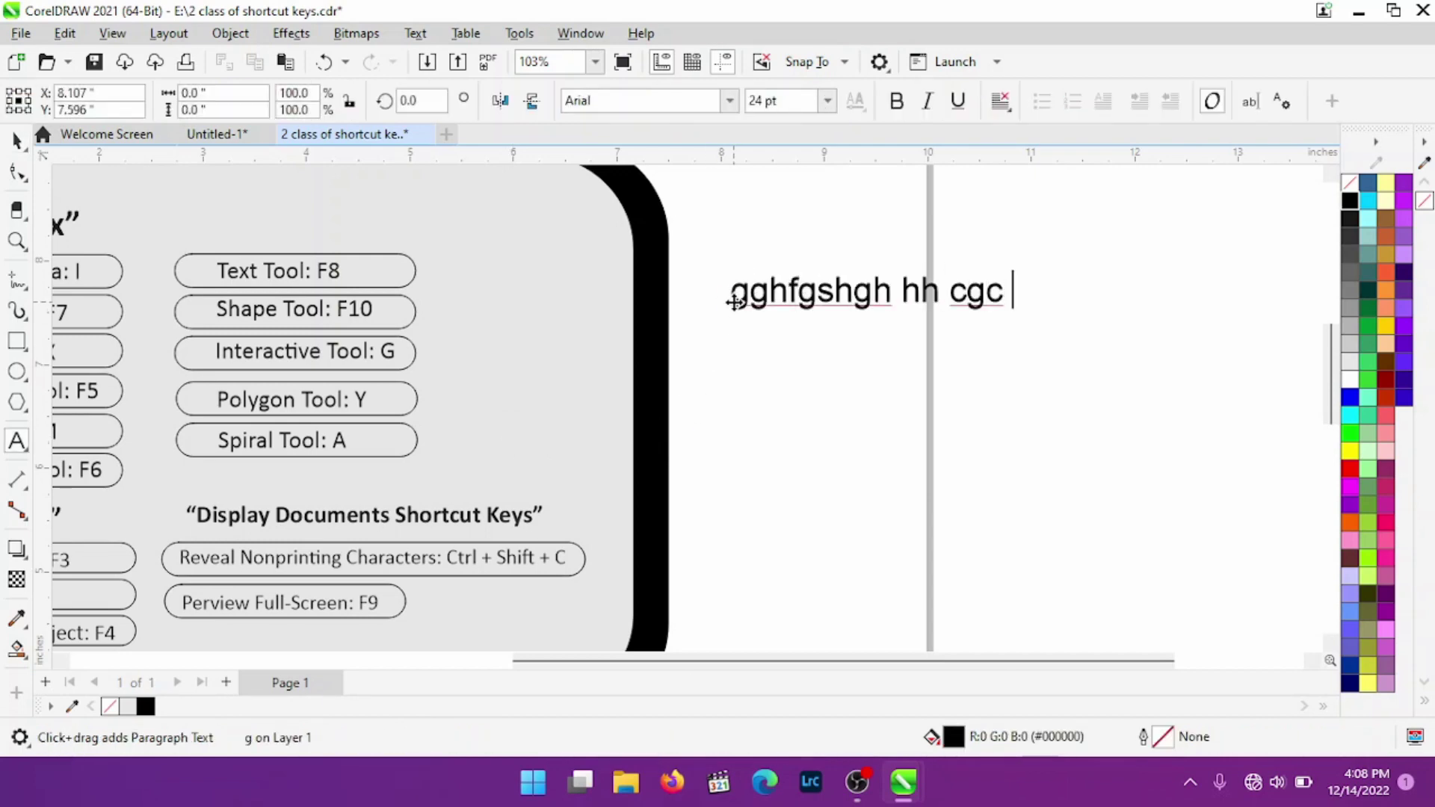
type("bg")
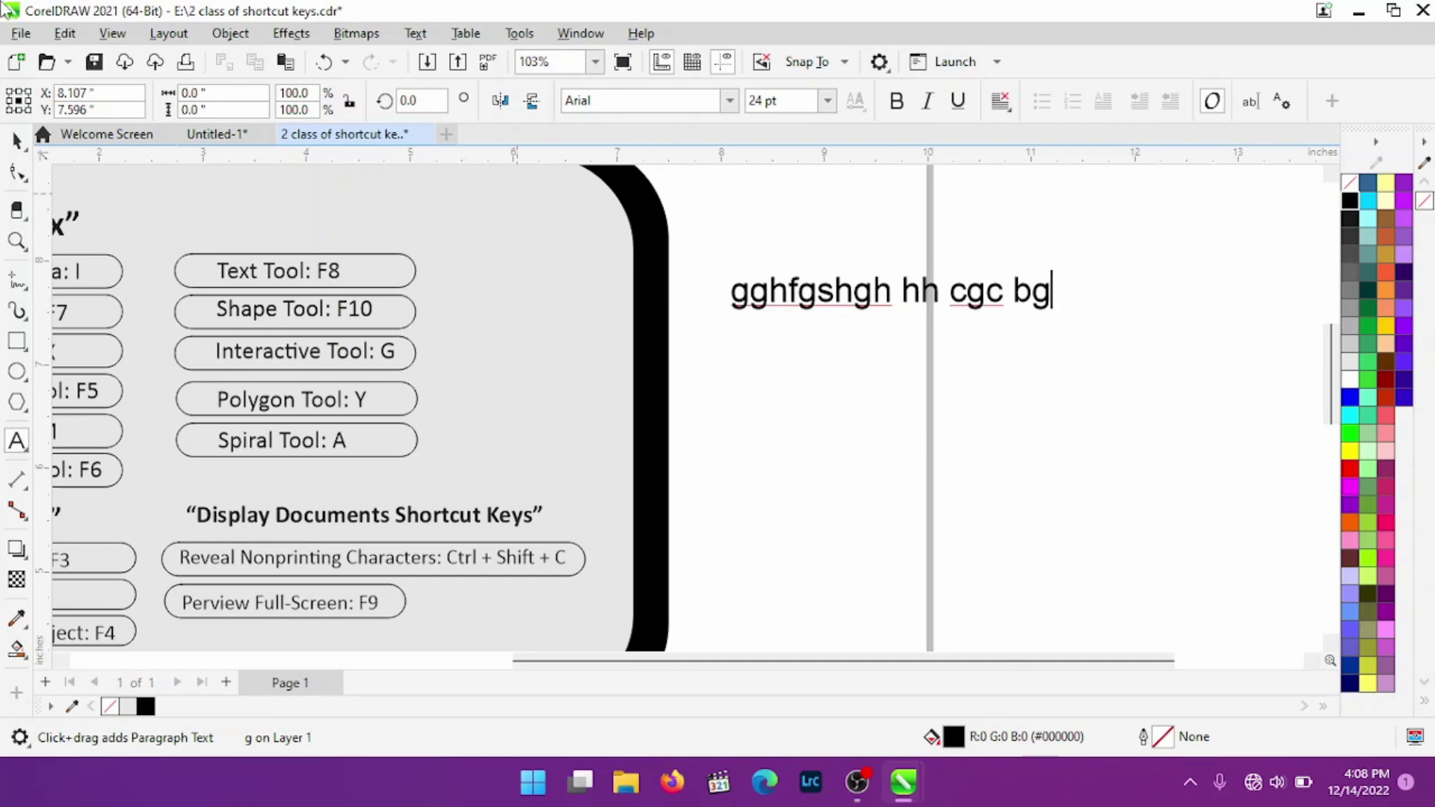
left_click(17, 140)
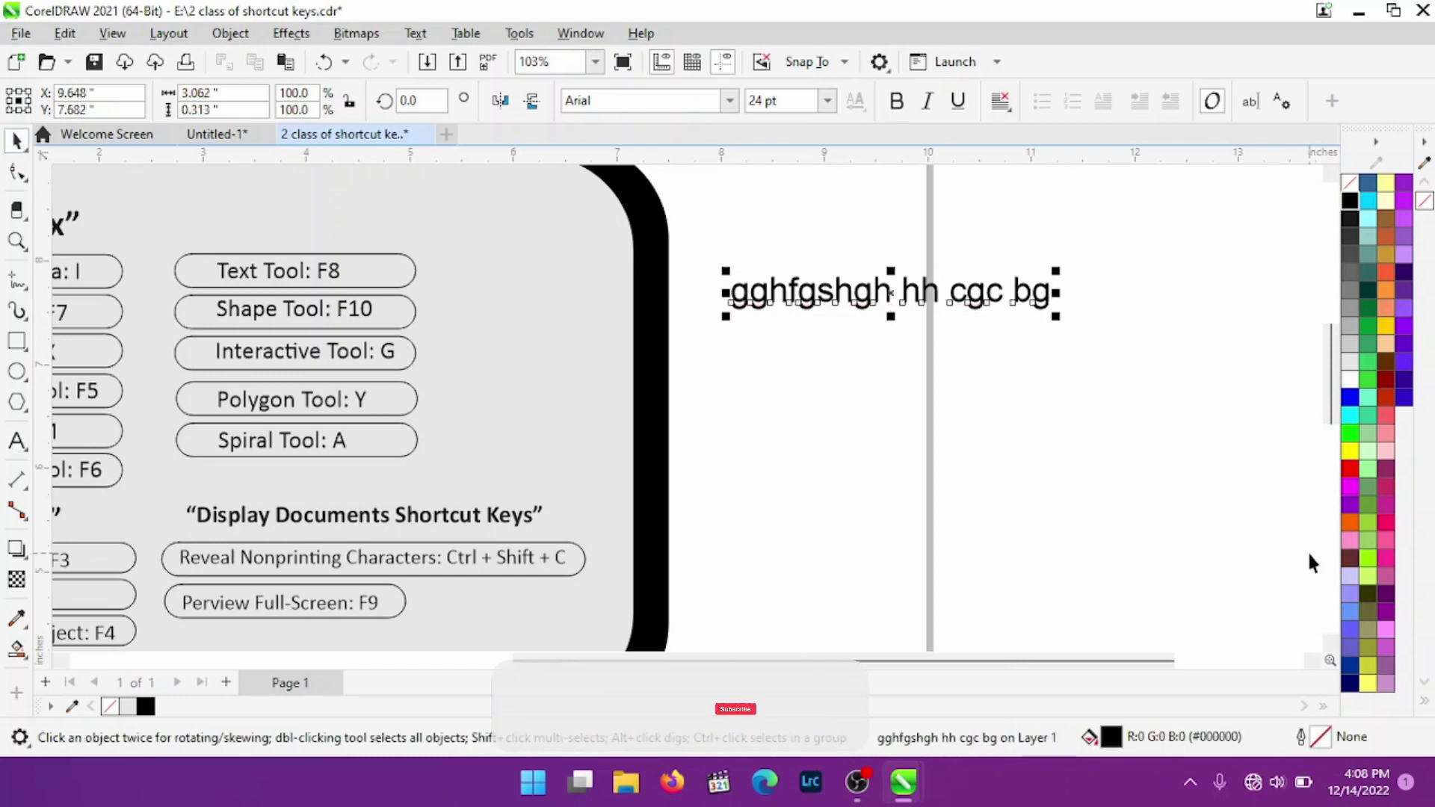
key("Delete")
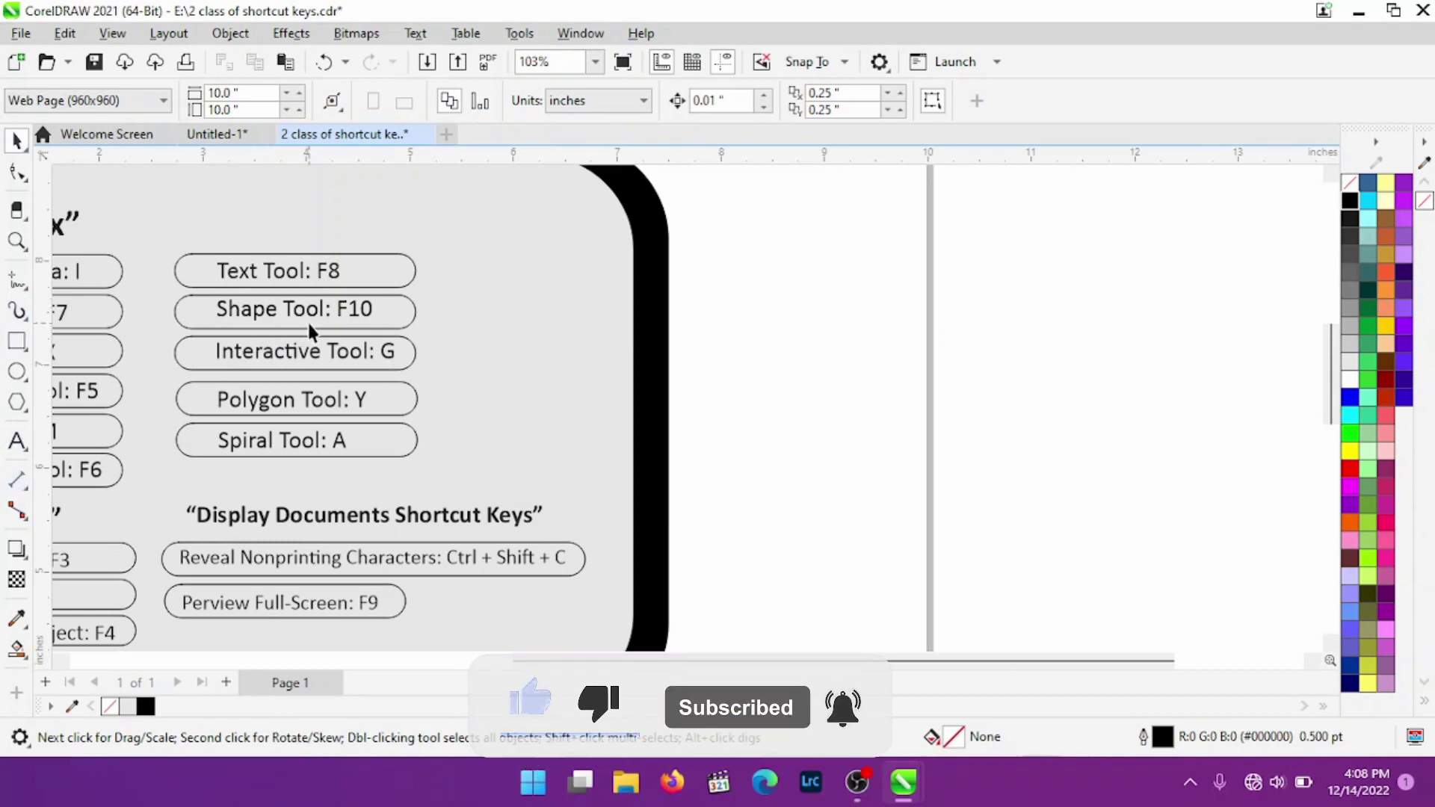
key("F10")
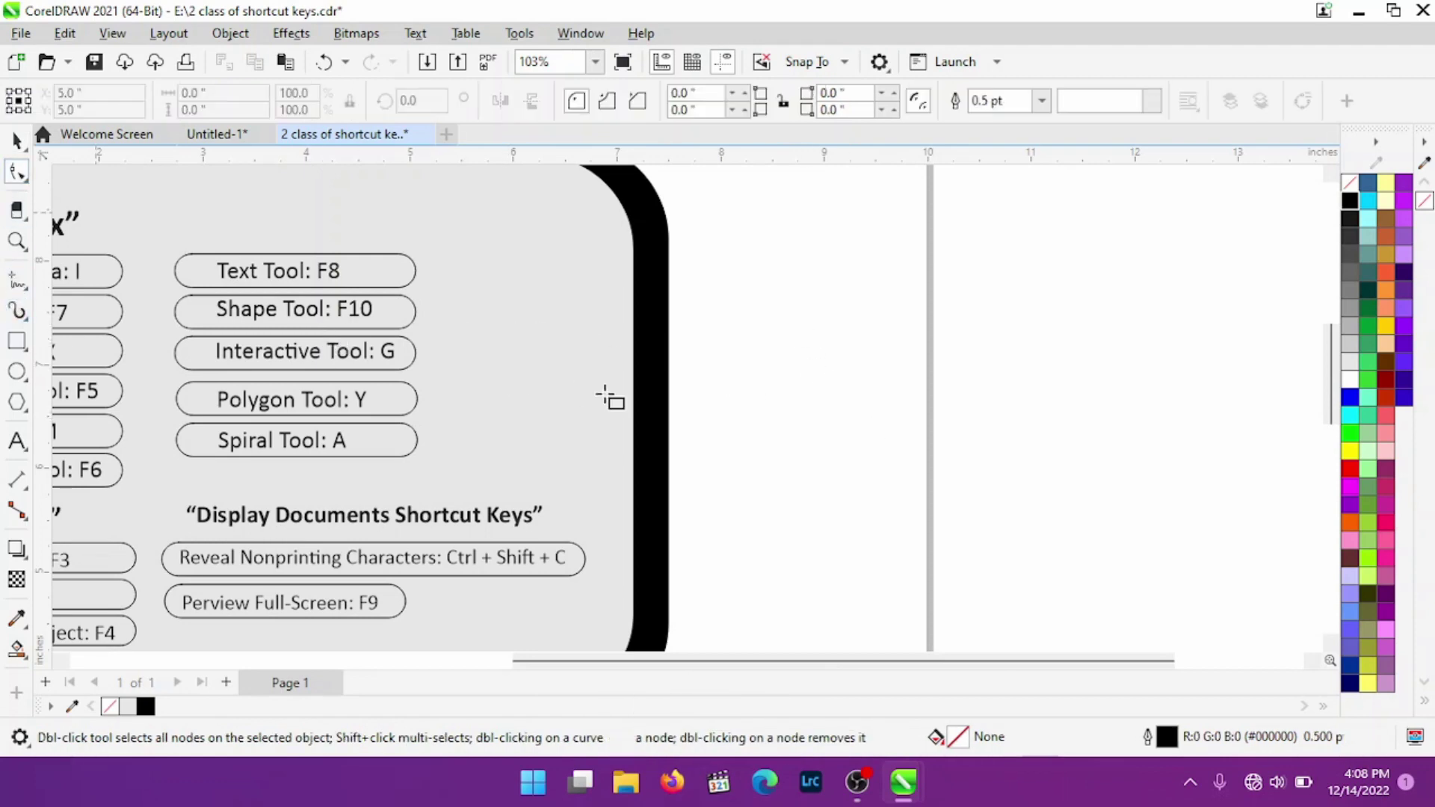
left_click(17, 340)
left_click_drag(852, 433, 888, 477)
left_click_drag(950, 321, 1021, 444)
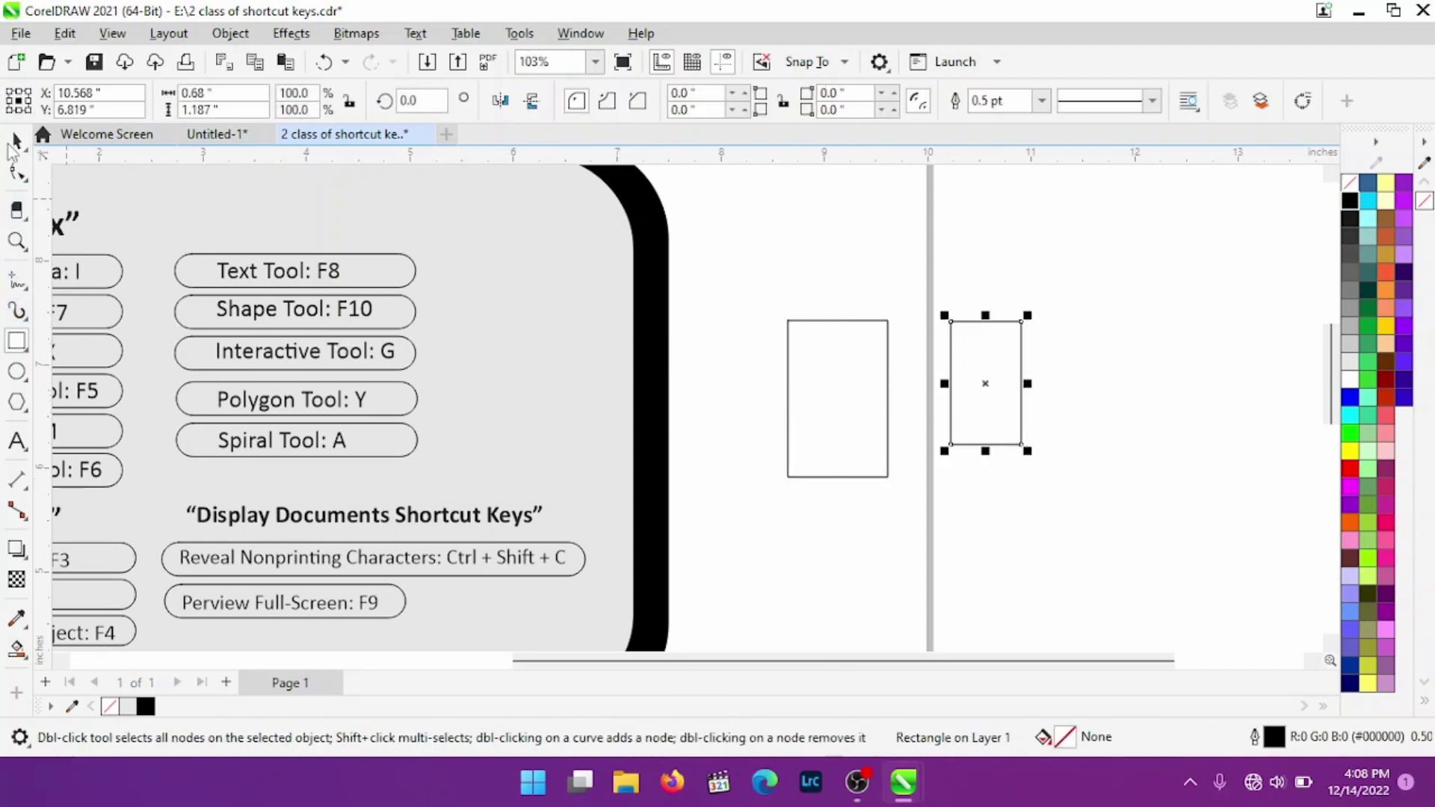
key("space")
left_click(713, 314)
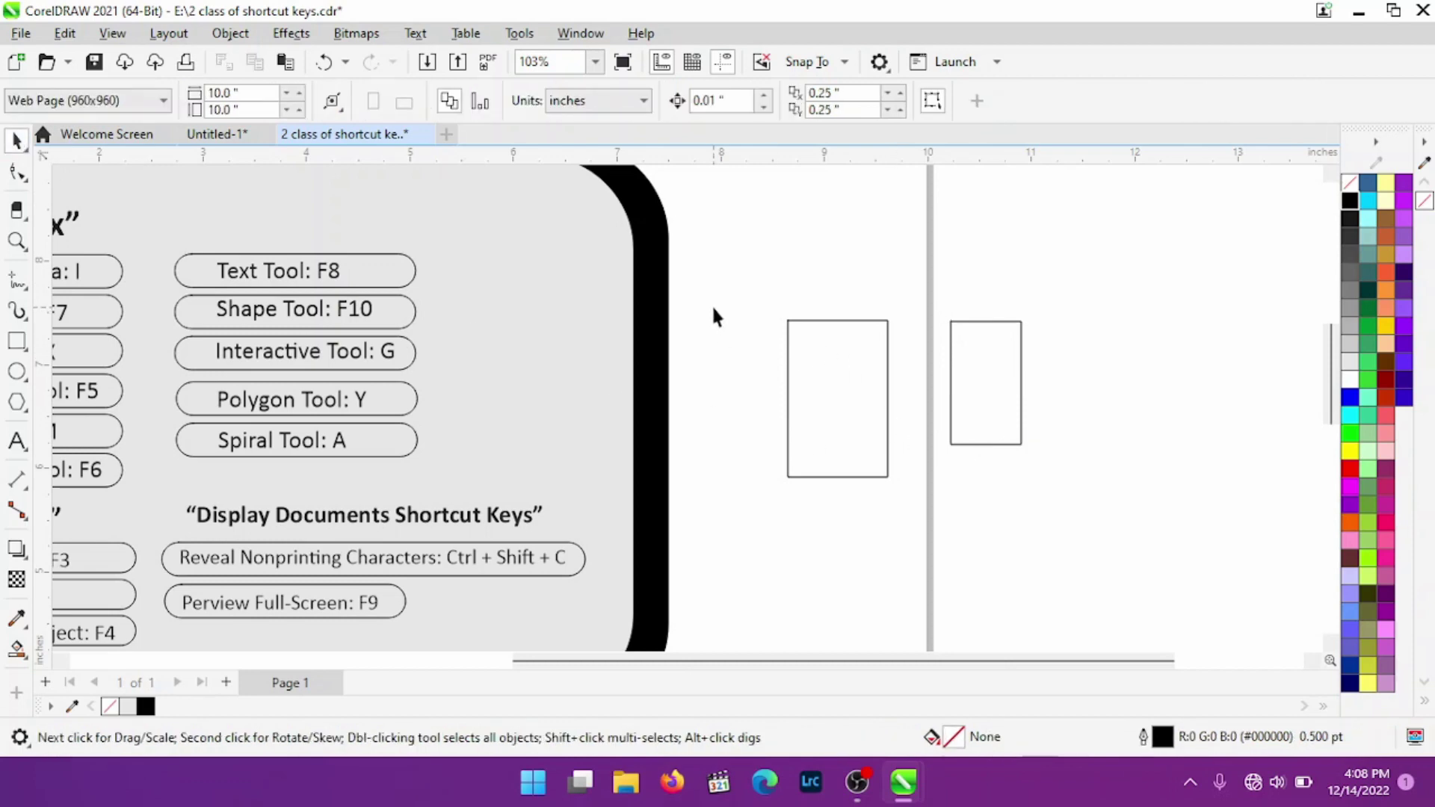
key("F10")
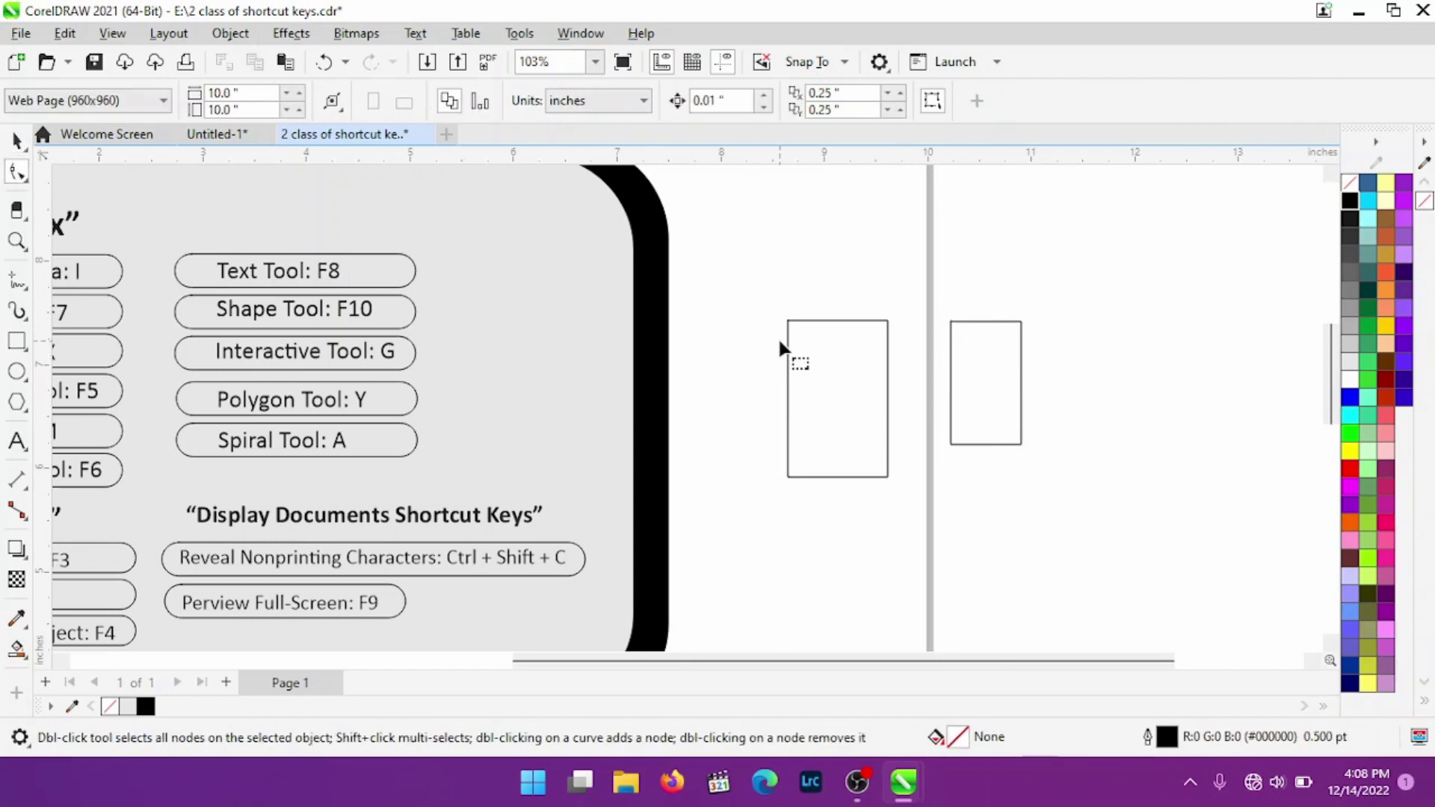
left_click(885, 326)
left_click_drag(882, 329, 822, 401)
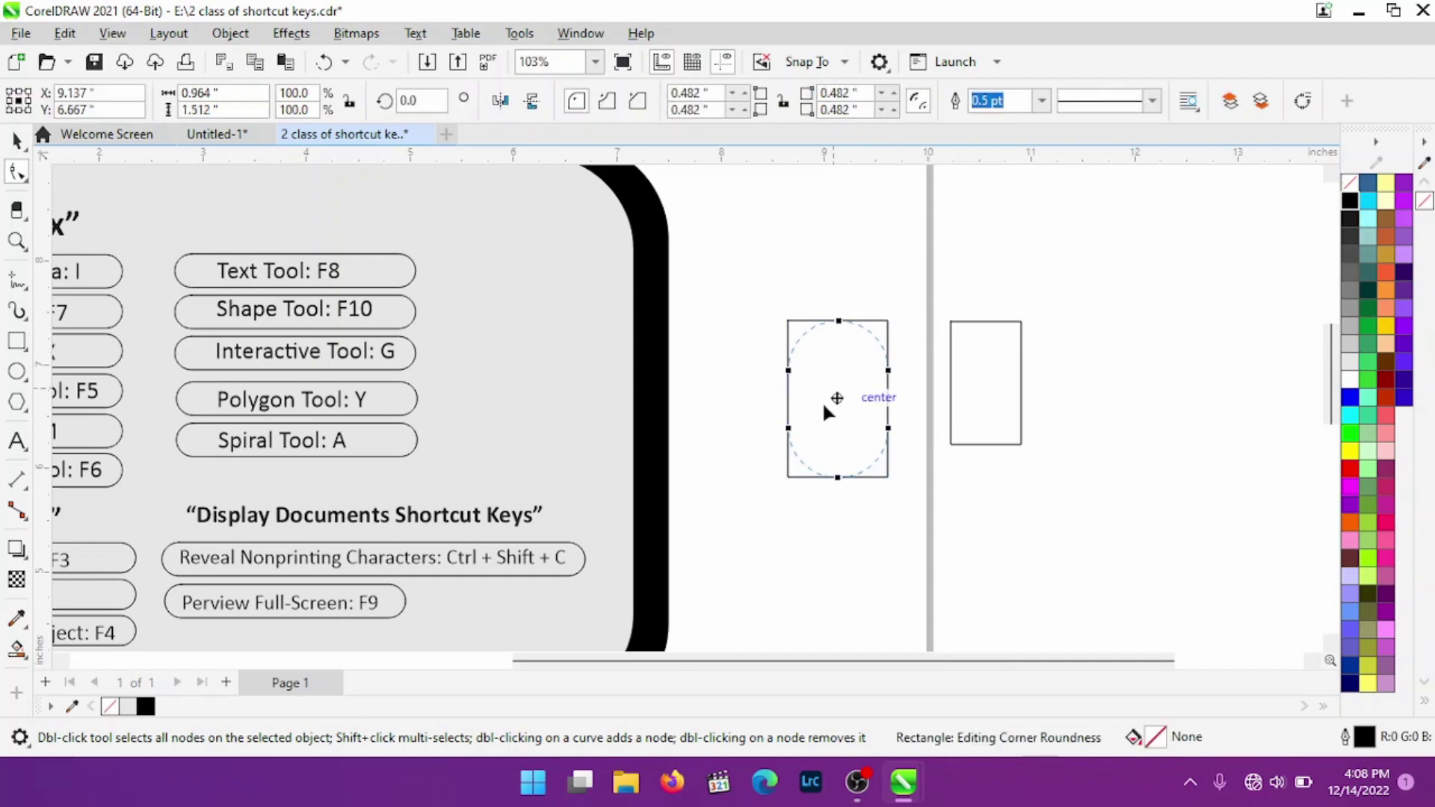
left_click(954, 343)
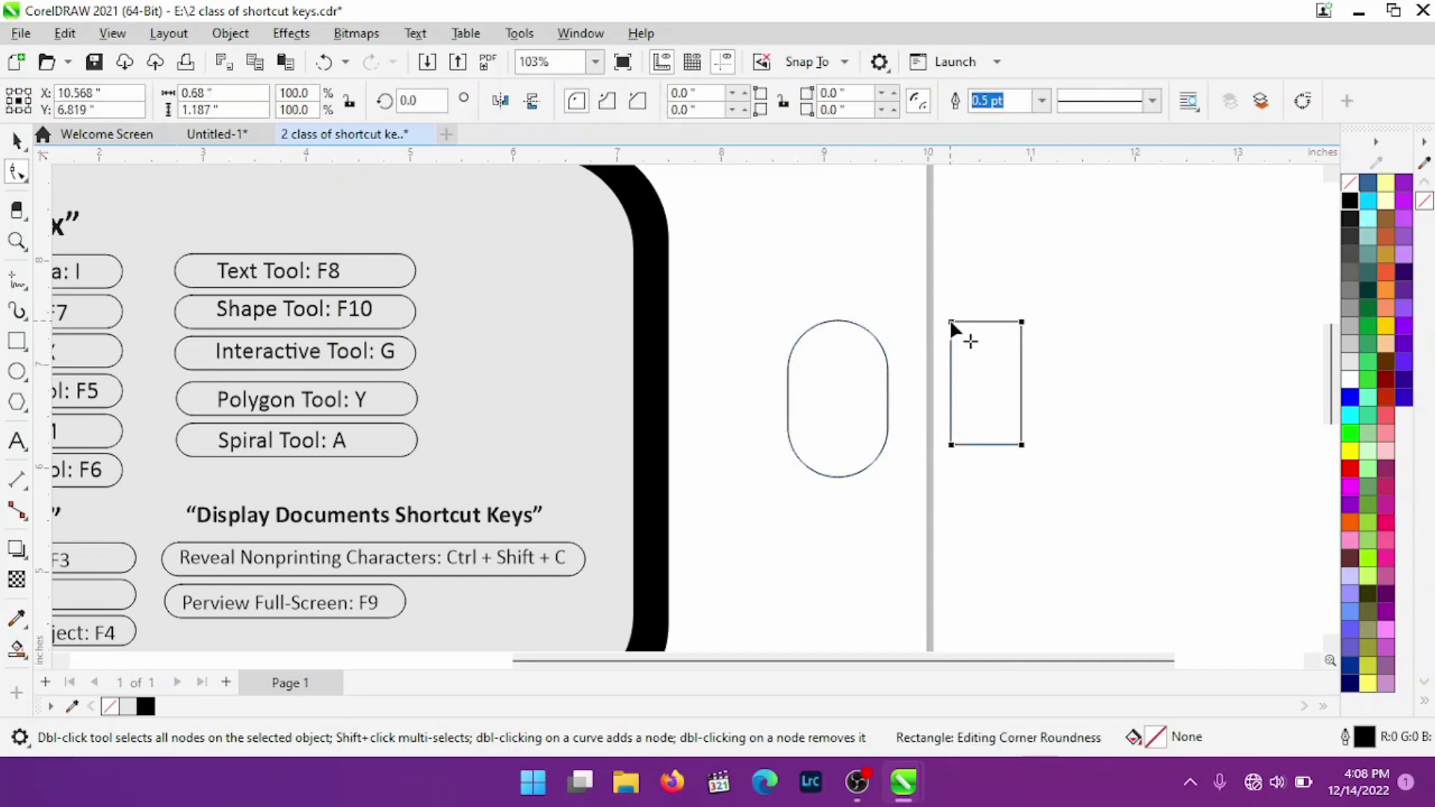
left_click_drag(950, 323, 981, 427)
left_click(17, 140)
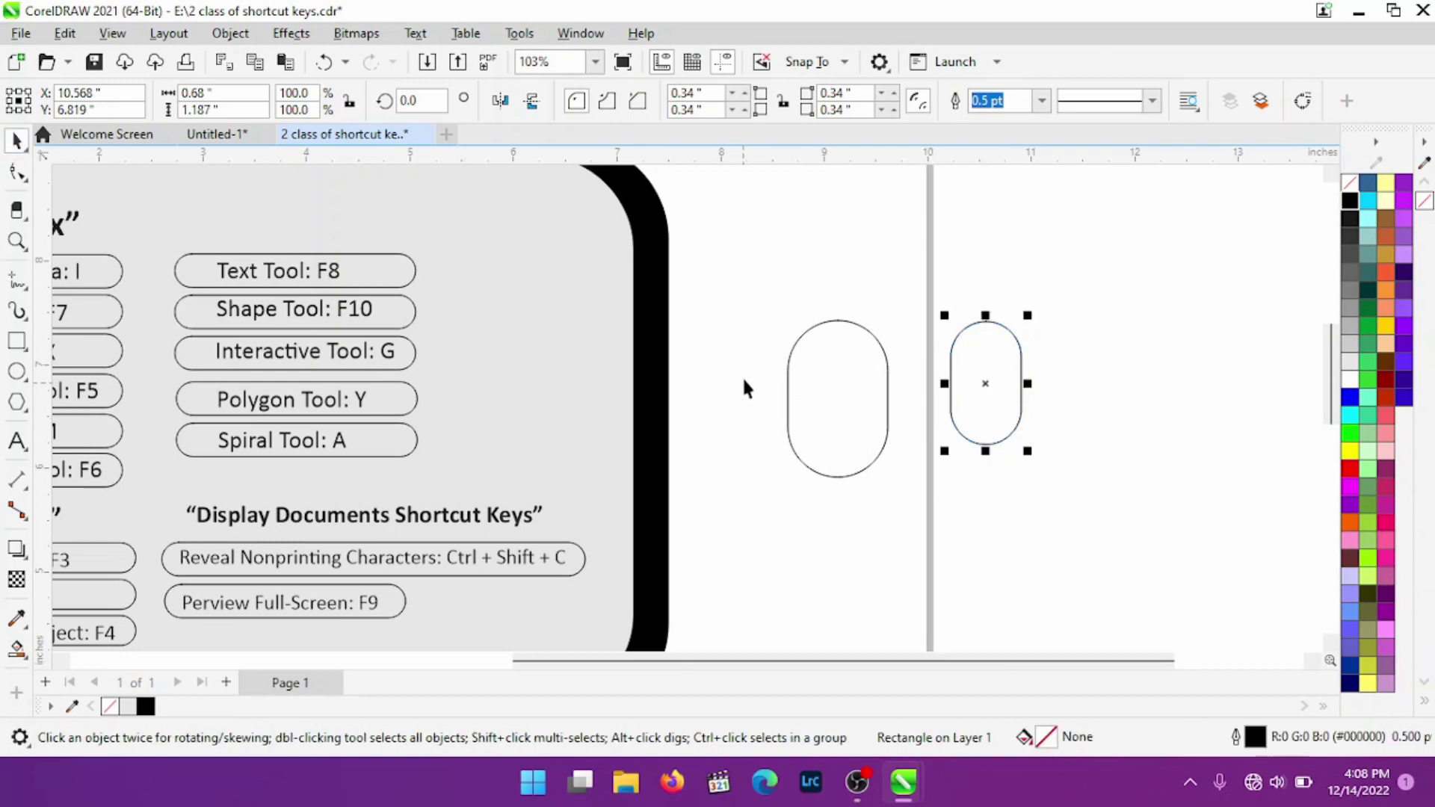
left_click_drag(745, 251, 1120, 529)
key("Delete")
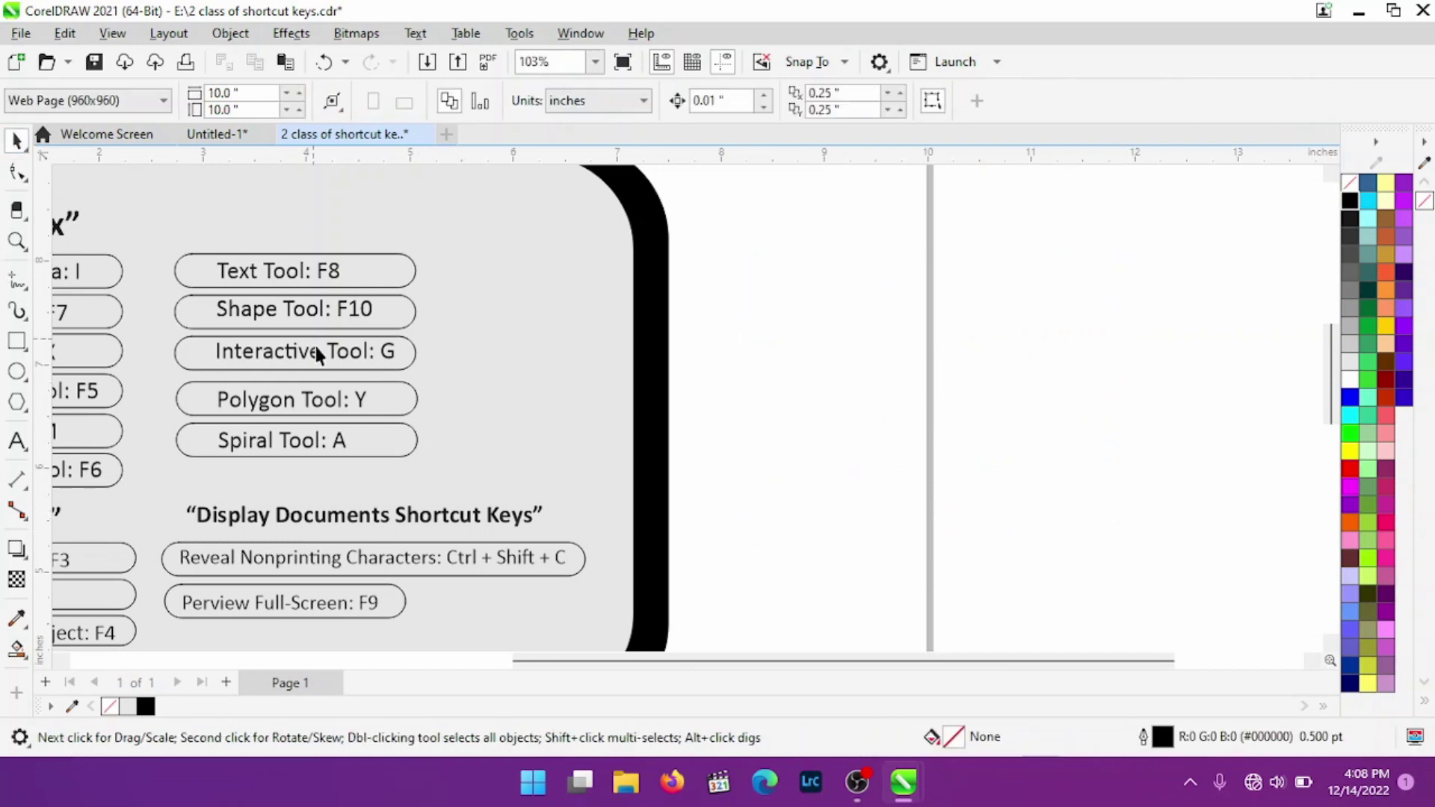
- Draw a rectangle on the blank canvas area and select it
left_click(17, 341)
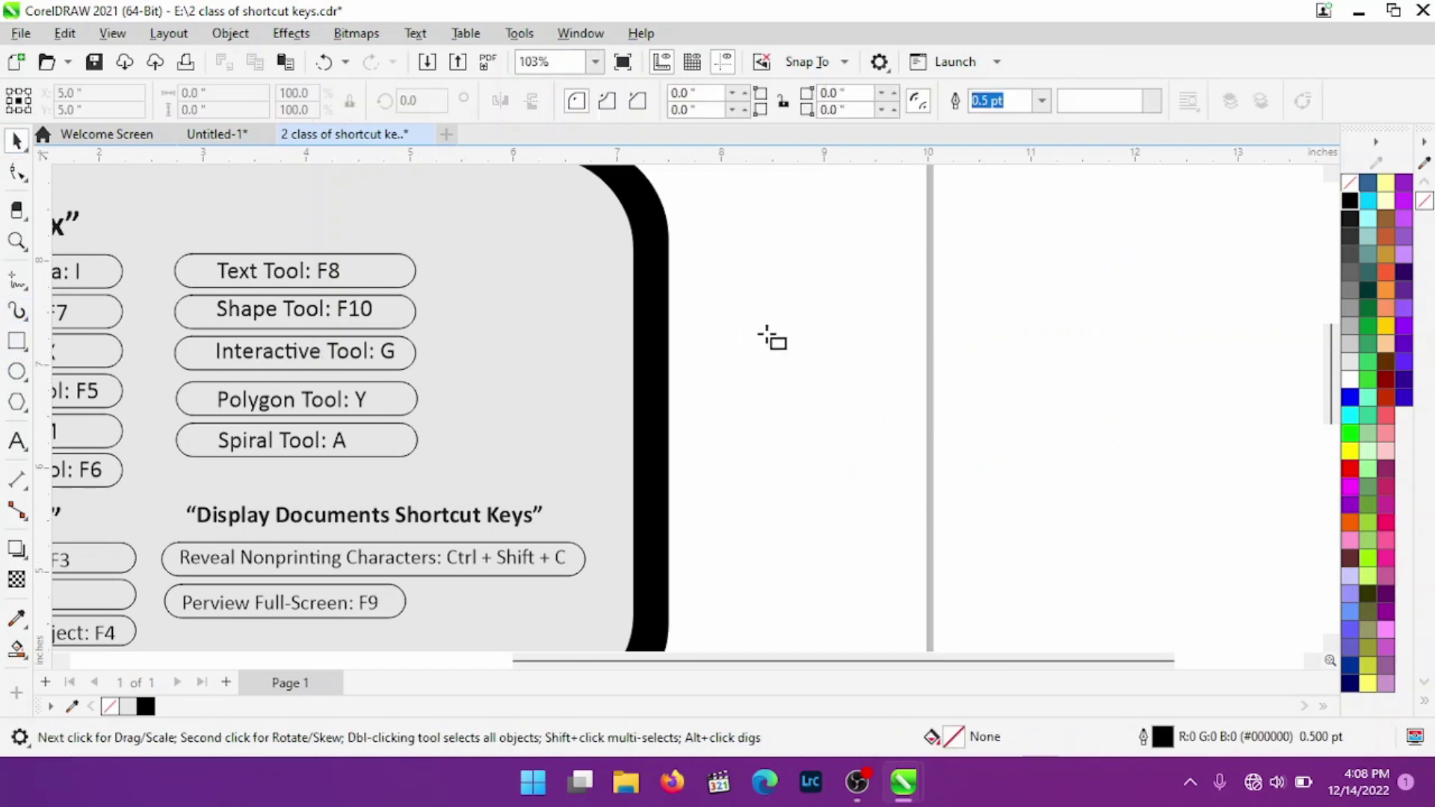
left_click_drag(770, 293, 940, 493)
key("space")
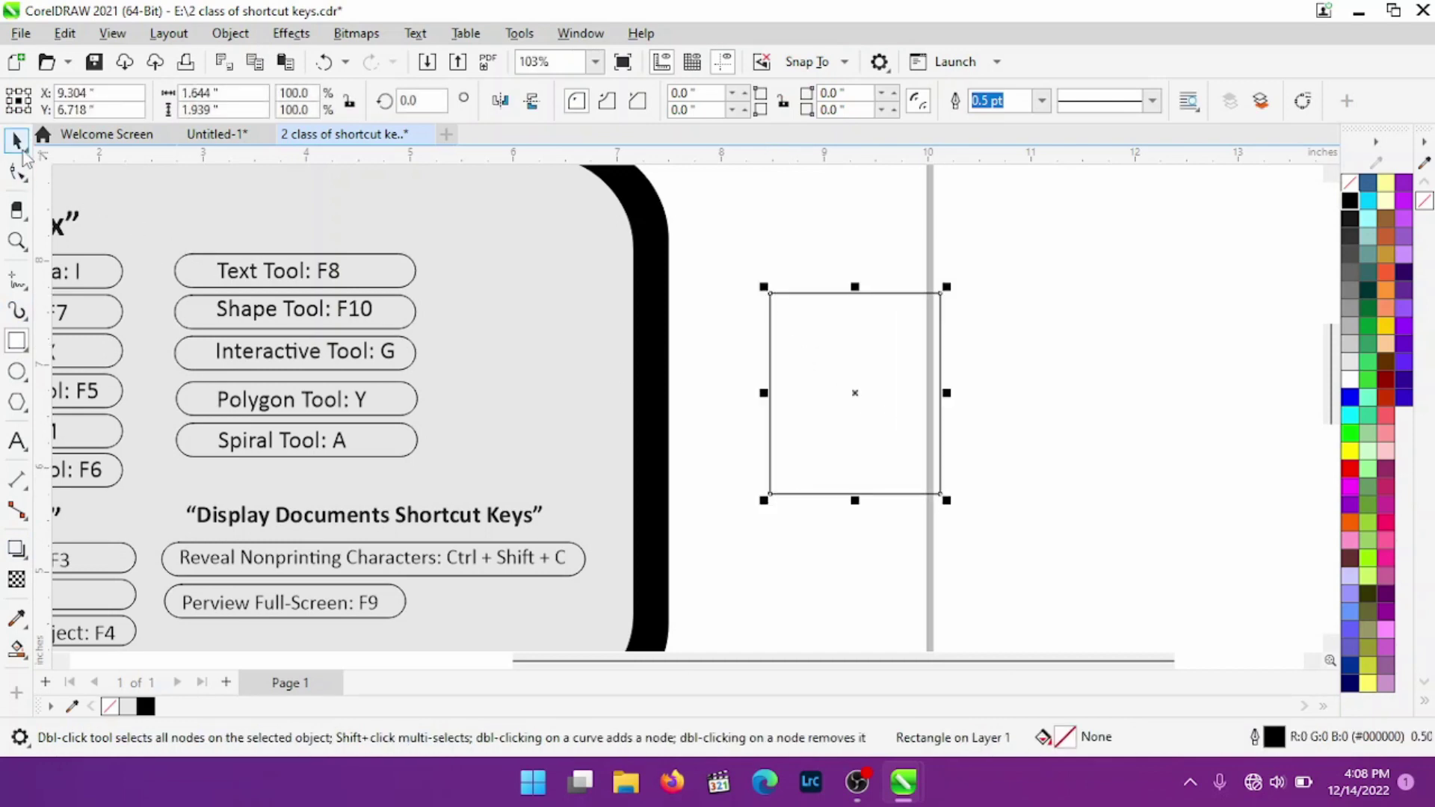
left_click(1059, 476)
left_click(834, 424)
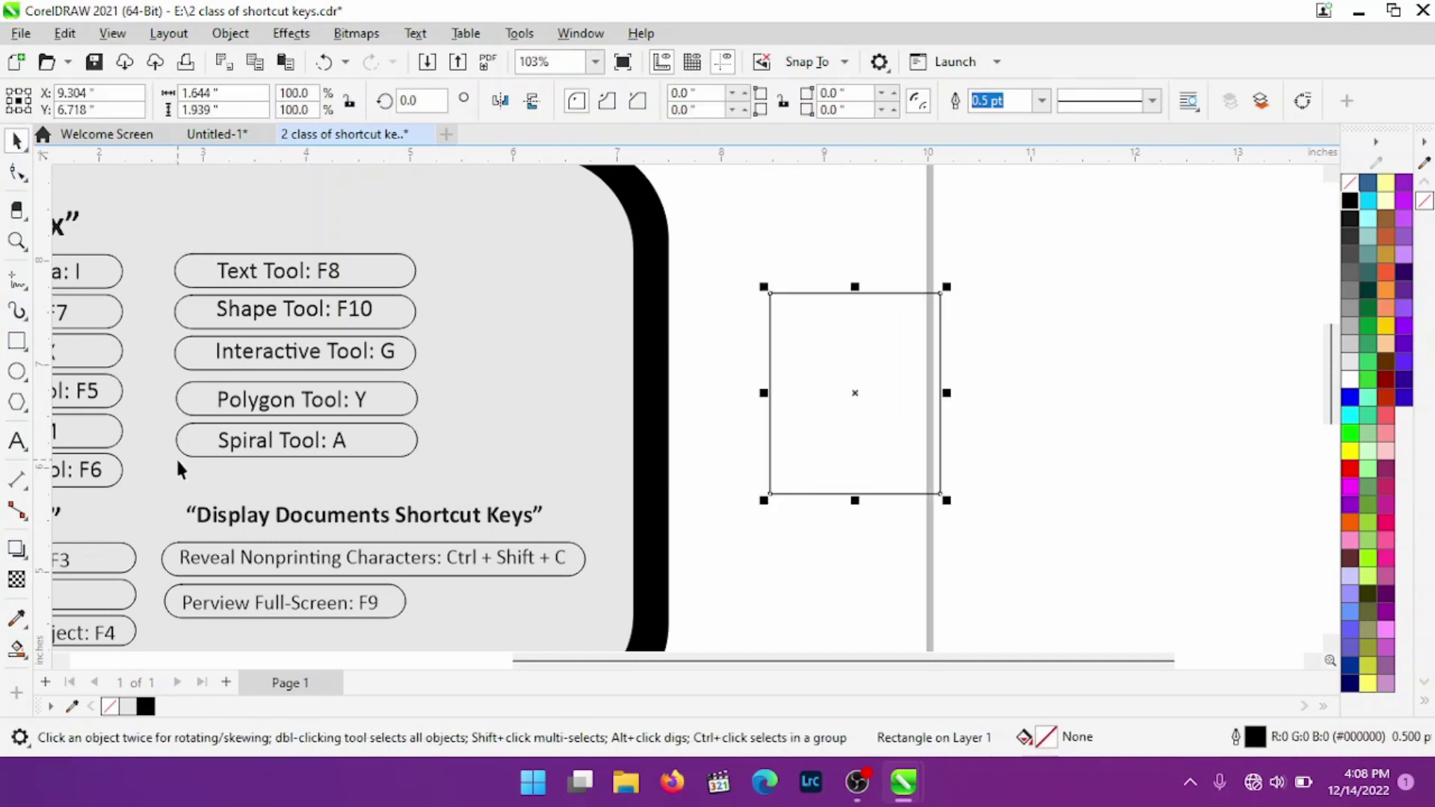
- Give the rectangle a black-to-dark-red fountain fill with G, then delete it
key("g")
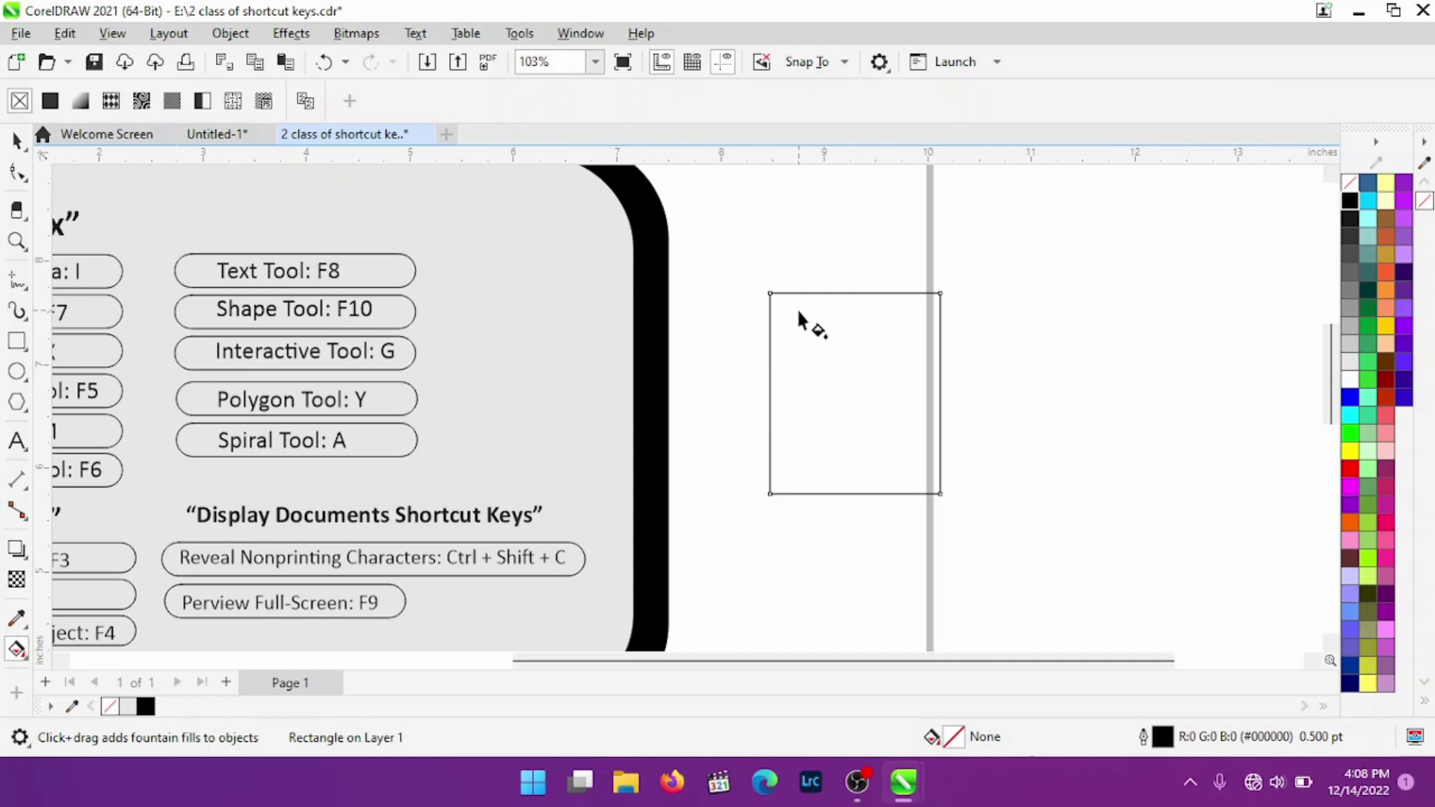
left_click_drag(796, 307, 904, 538)
left_click(940, 526)
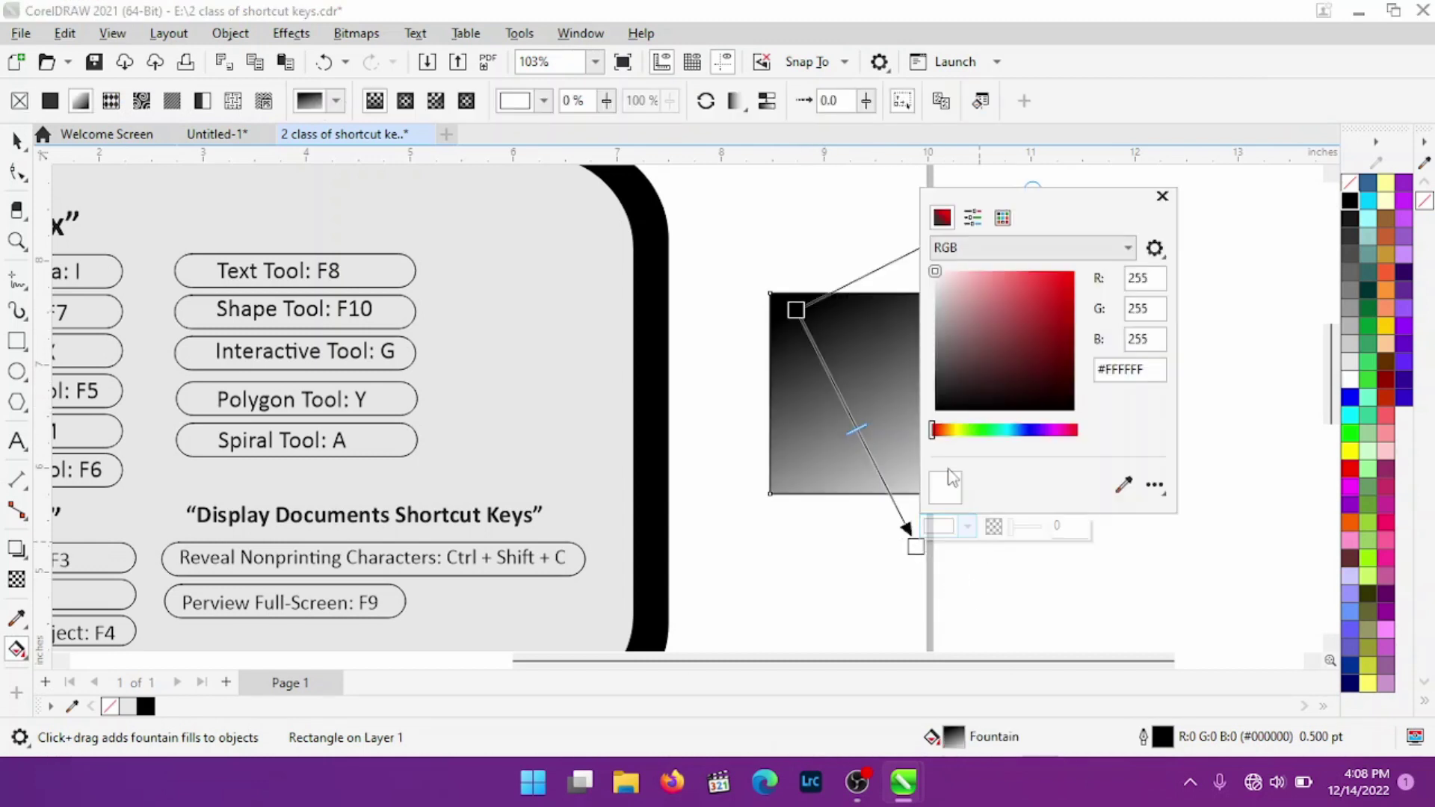
left_click(1011, 339)
left_click(1162, 195)
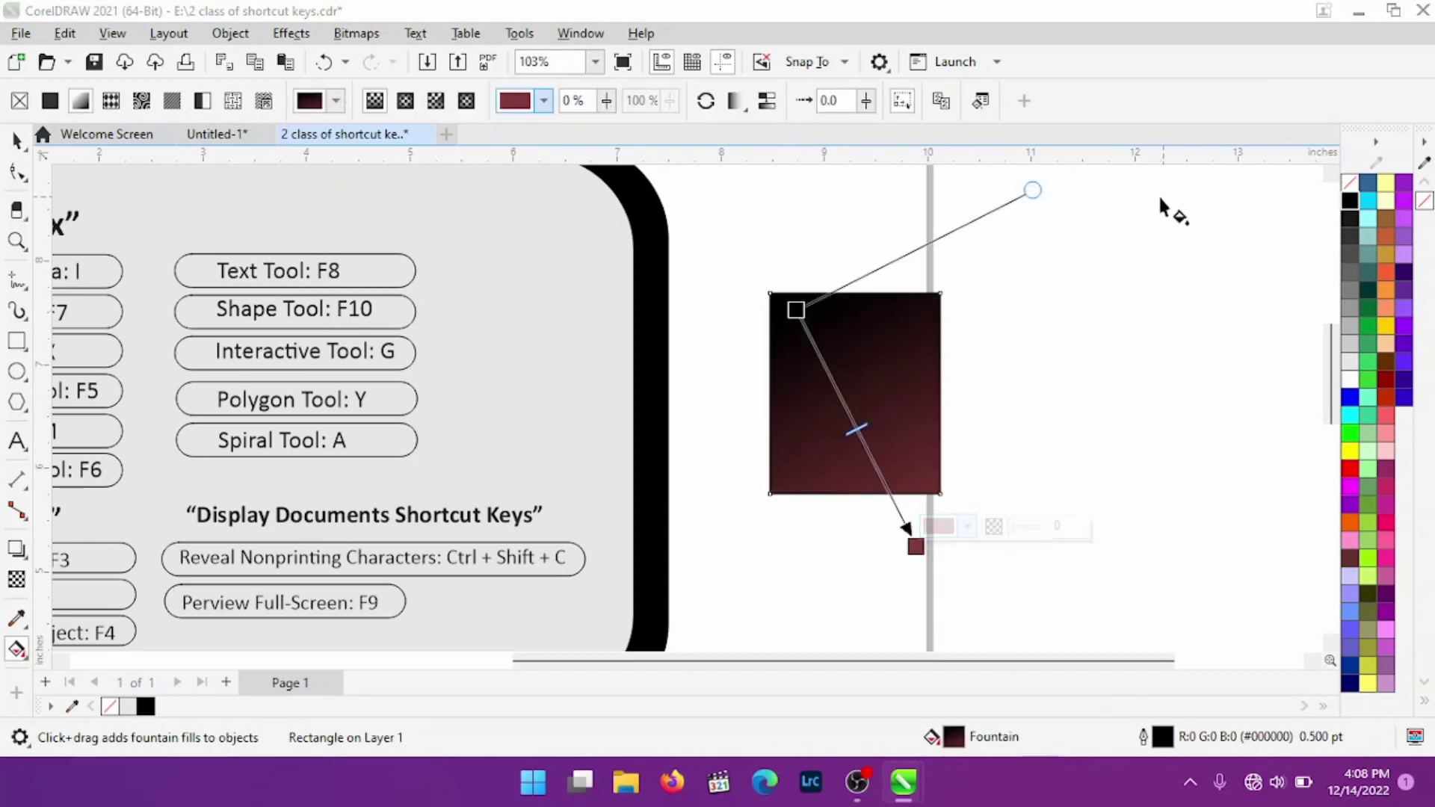
key("space")
key("Delete")
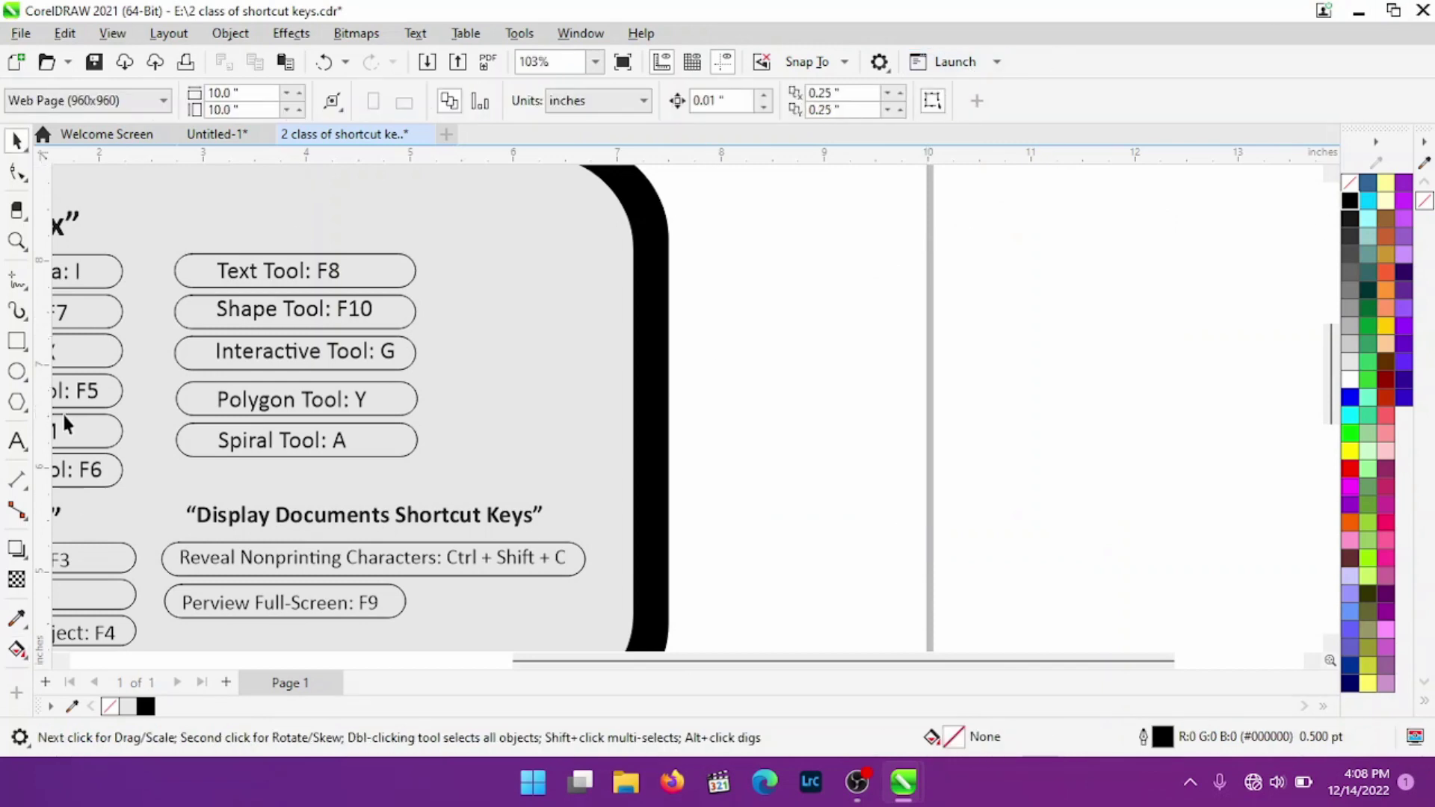
- Draw a few test hexagons with the polygon tool (Y), then undo them
key("y")
left_click_drag(743, 281, 752, 359)
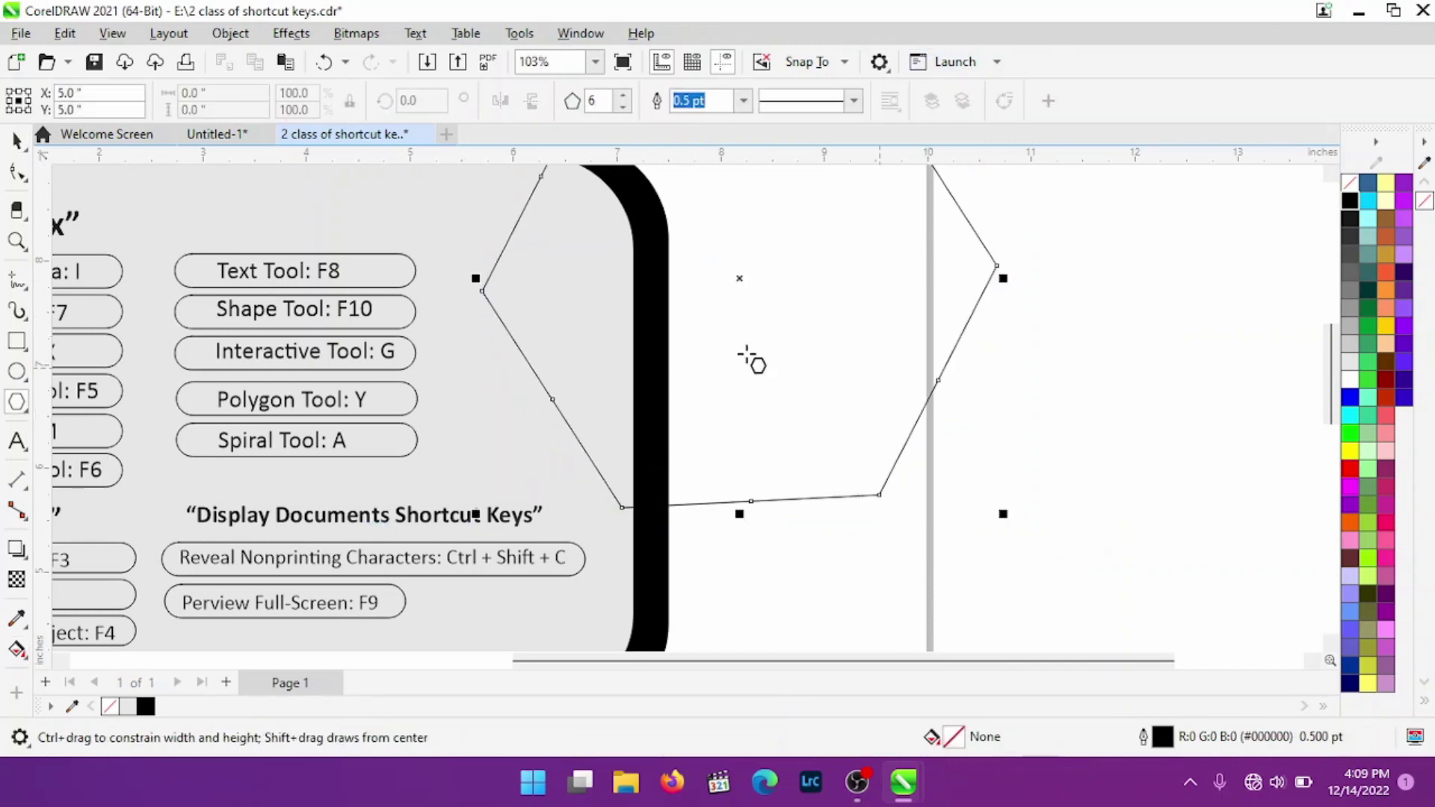
left_click_drag(880, 494, 770, 372)
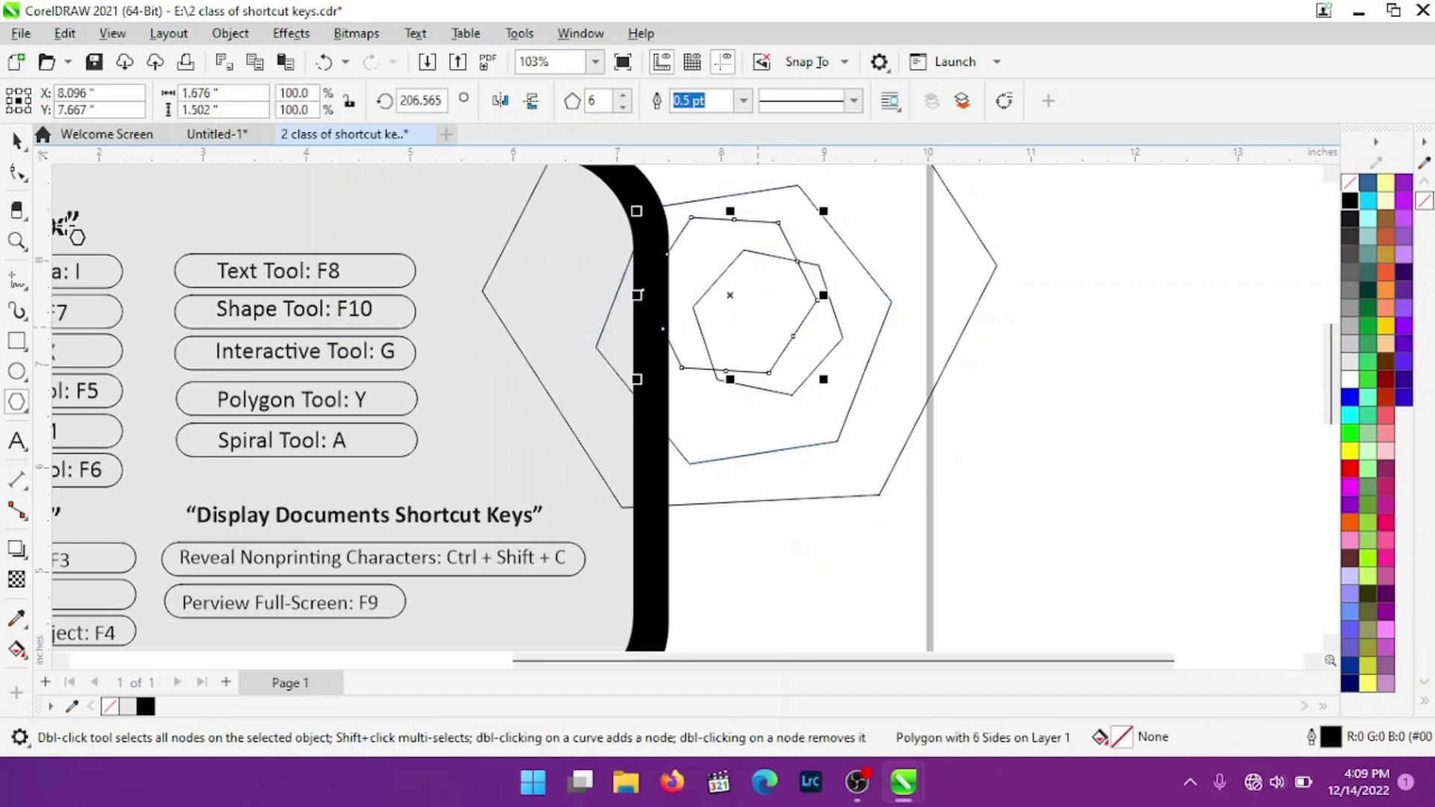
left_click(15, 142)
key("ctrl+z")
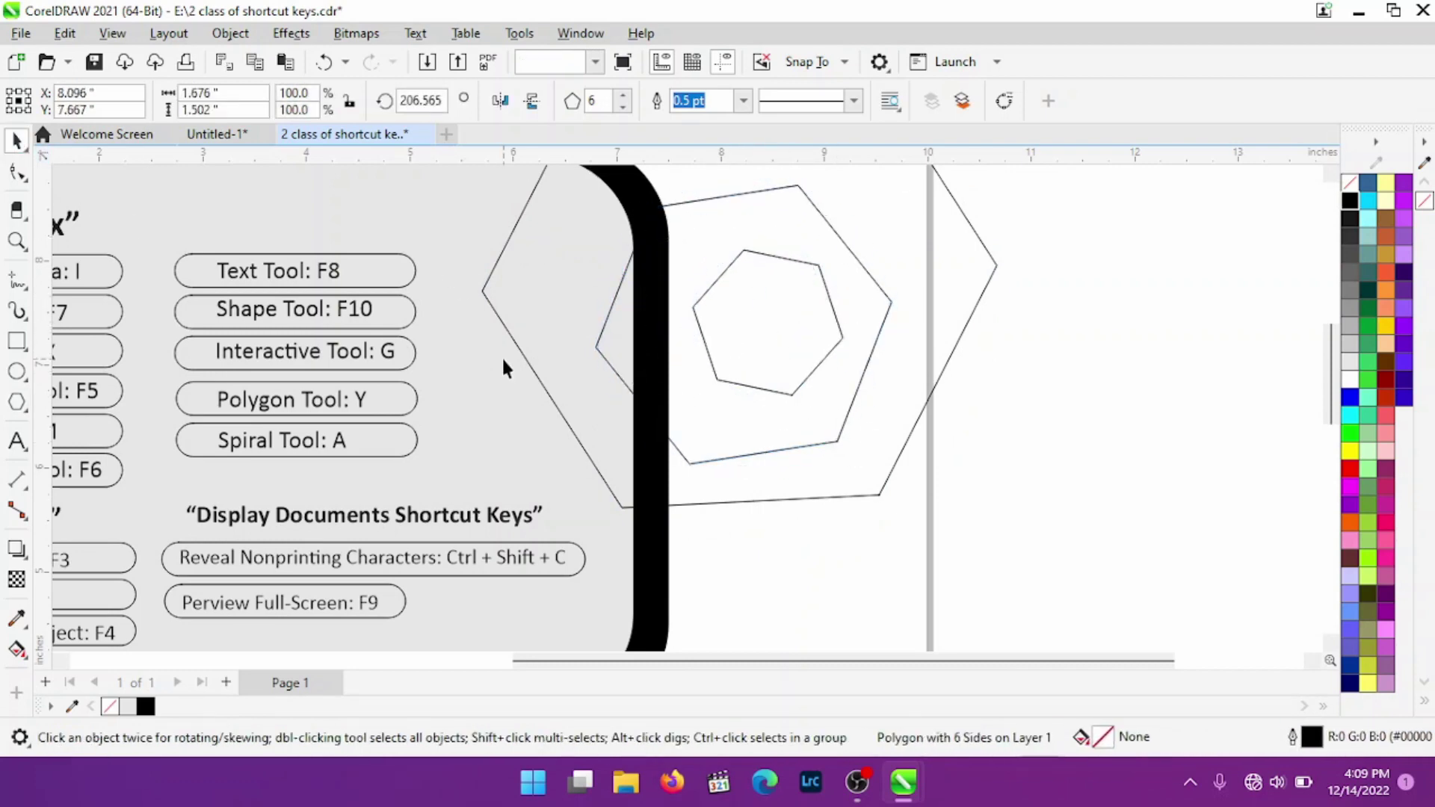
key("ctrl+z")
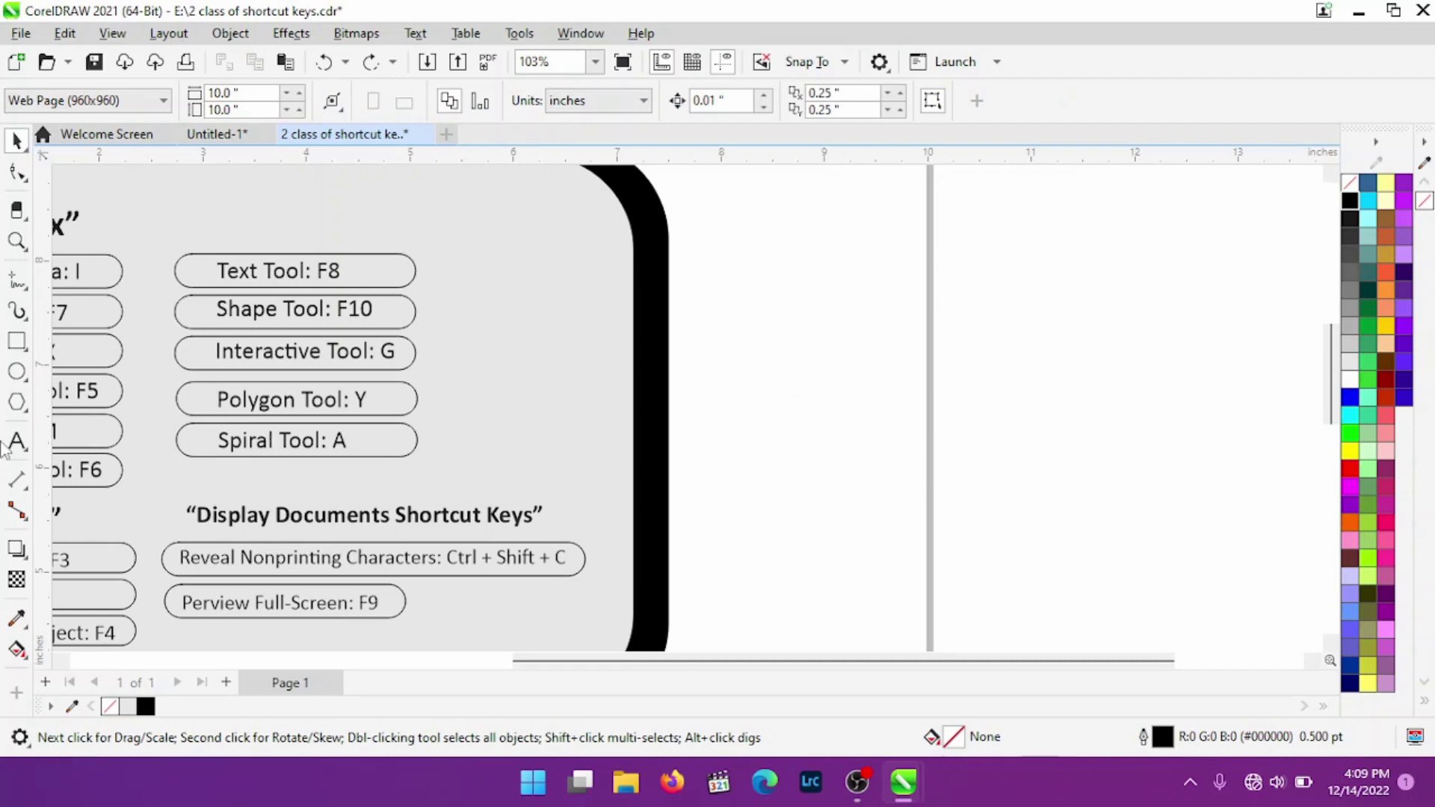
- Draw a spiral to the right of the card and give it a 4.0 pt outline
key("a")
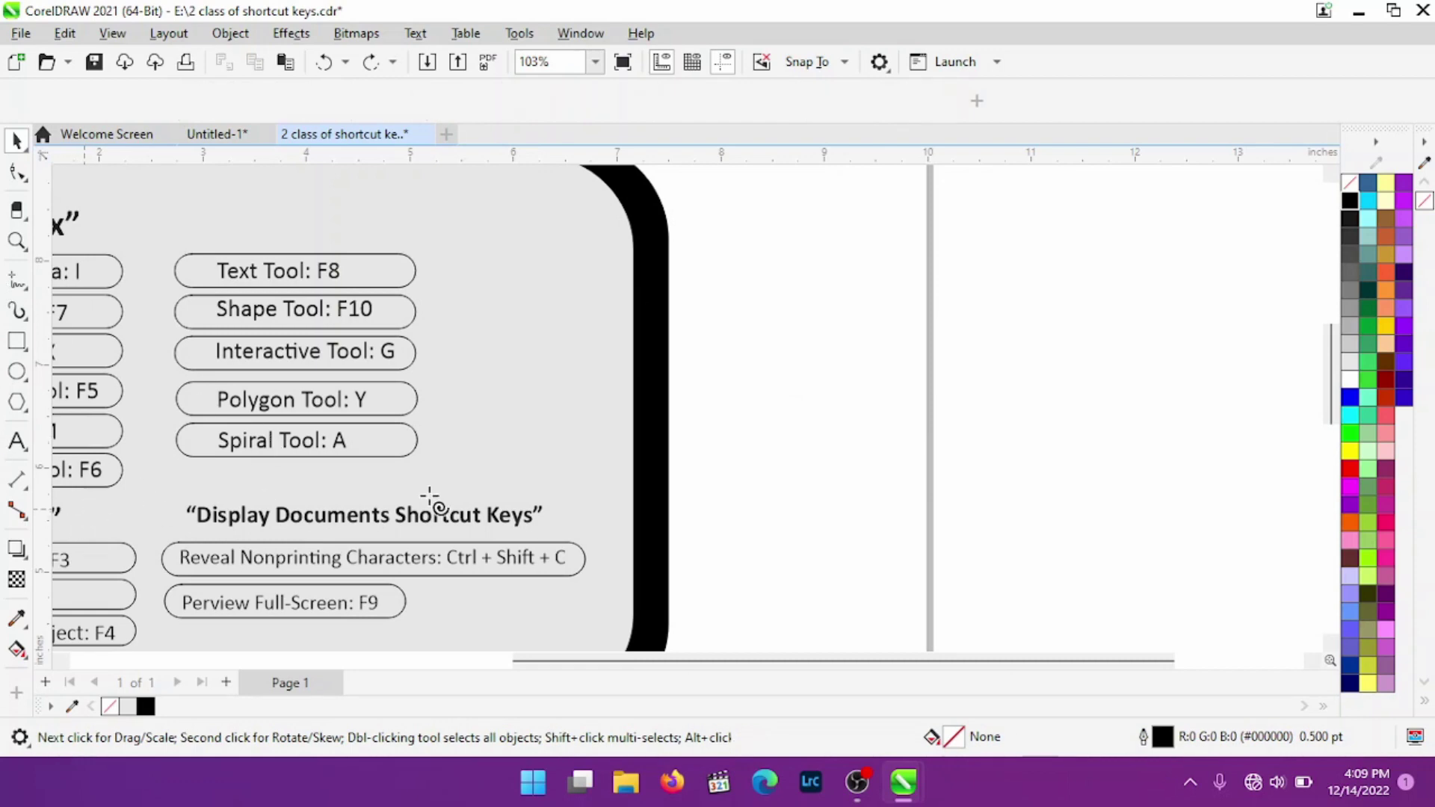
left_click_drag(781, 298, 981, 485)
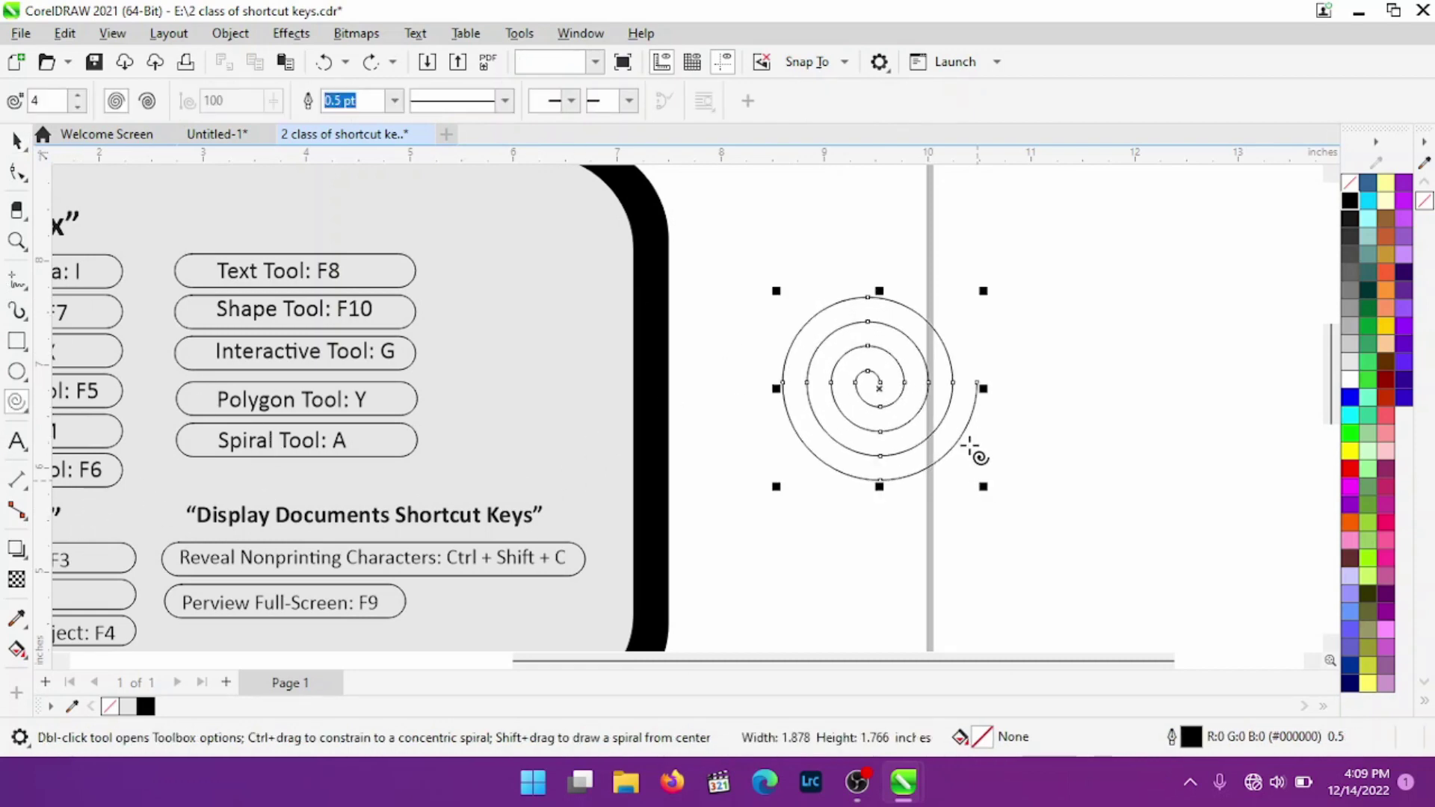
key("F10")
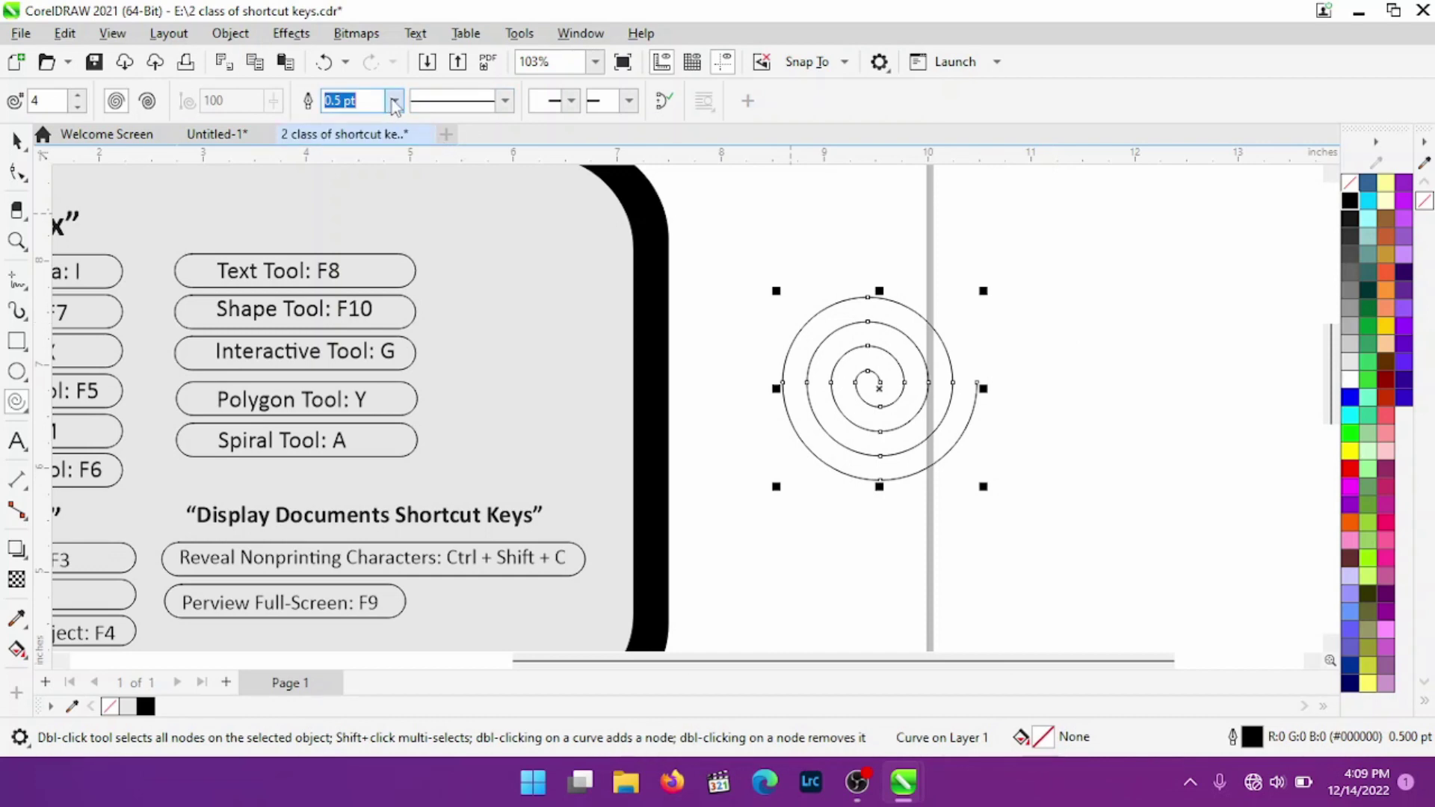
left_click(394, 101)
left_click(396, 249)
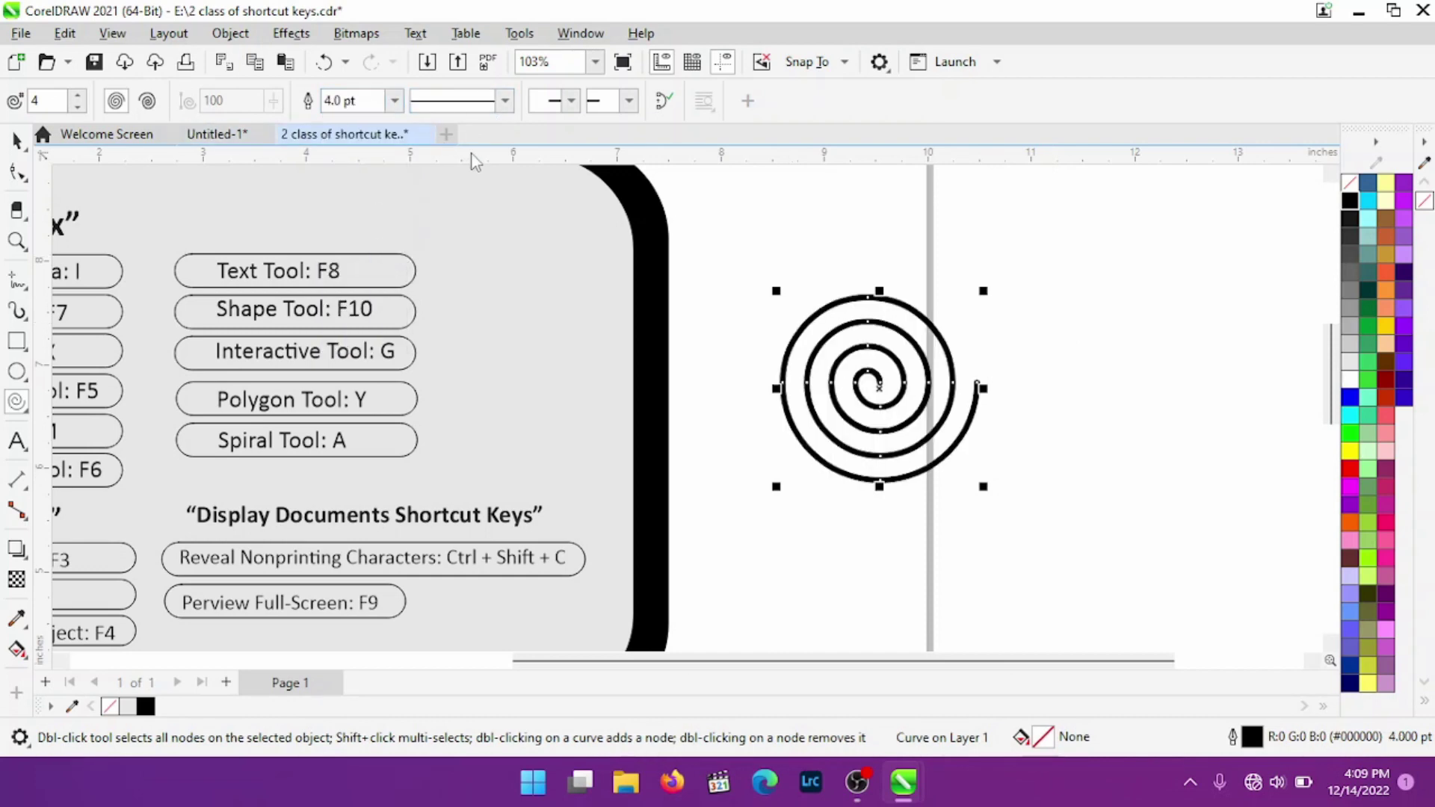
- Try dotted, long-dash and dash-dot outline styles, settling on a fine dashed outline
left_click(505, 100)
left_click(495, 261)
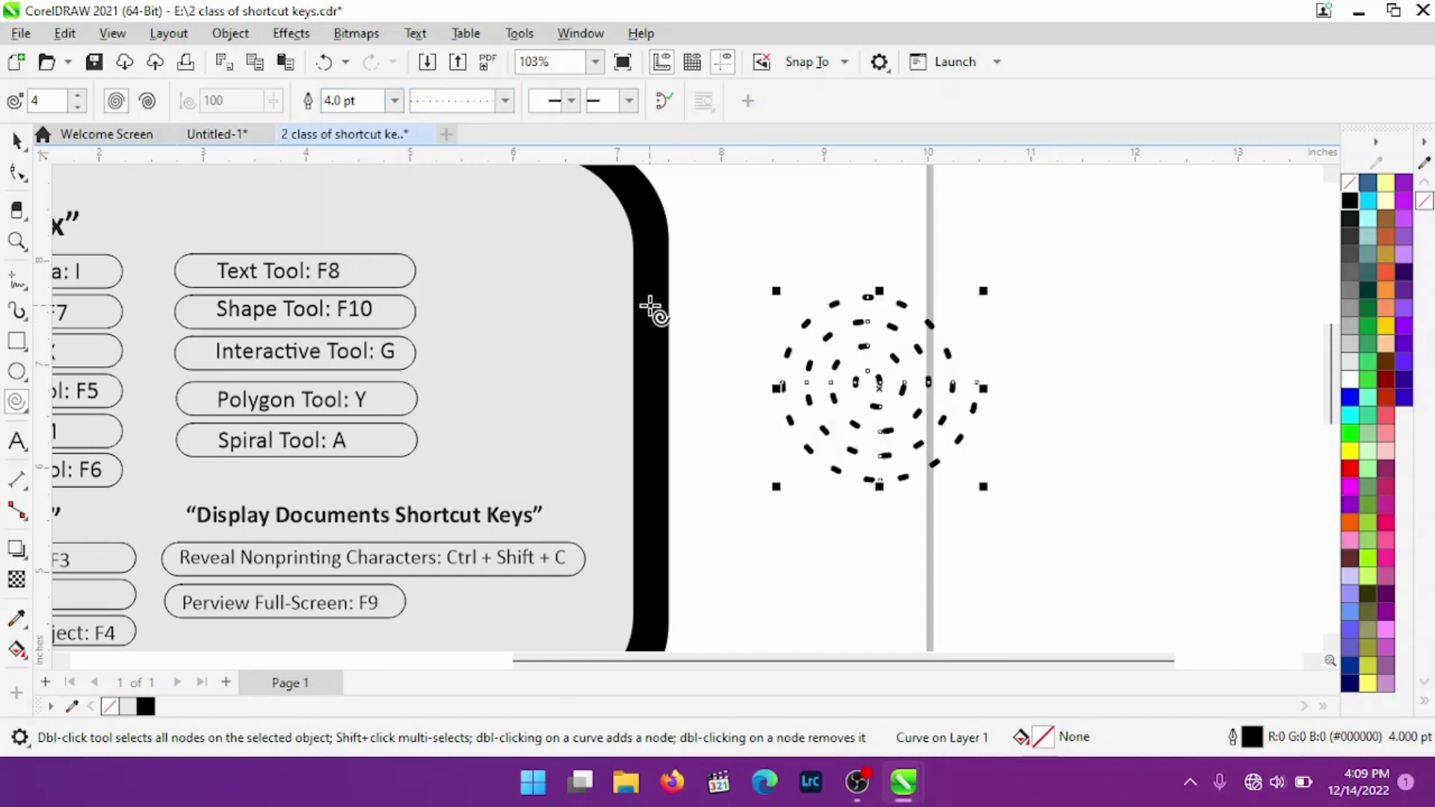
left_click(505, 101)
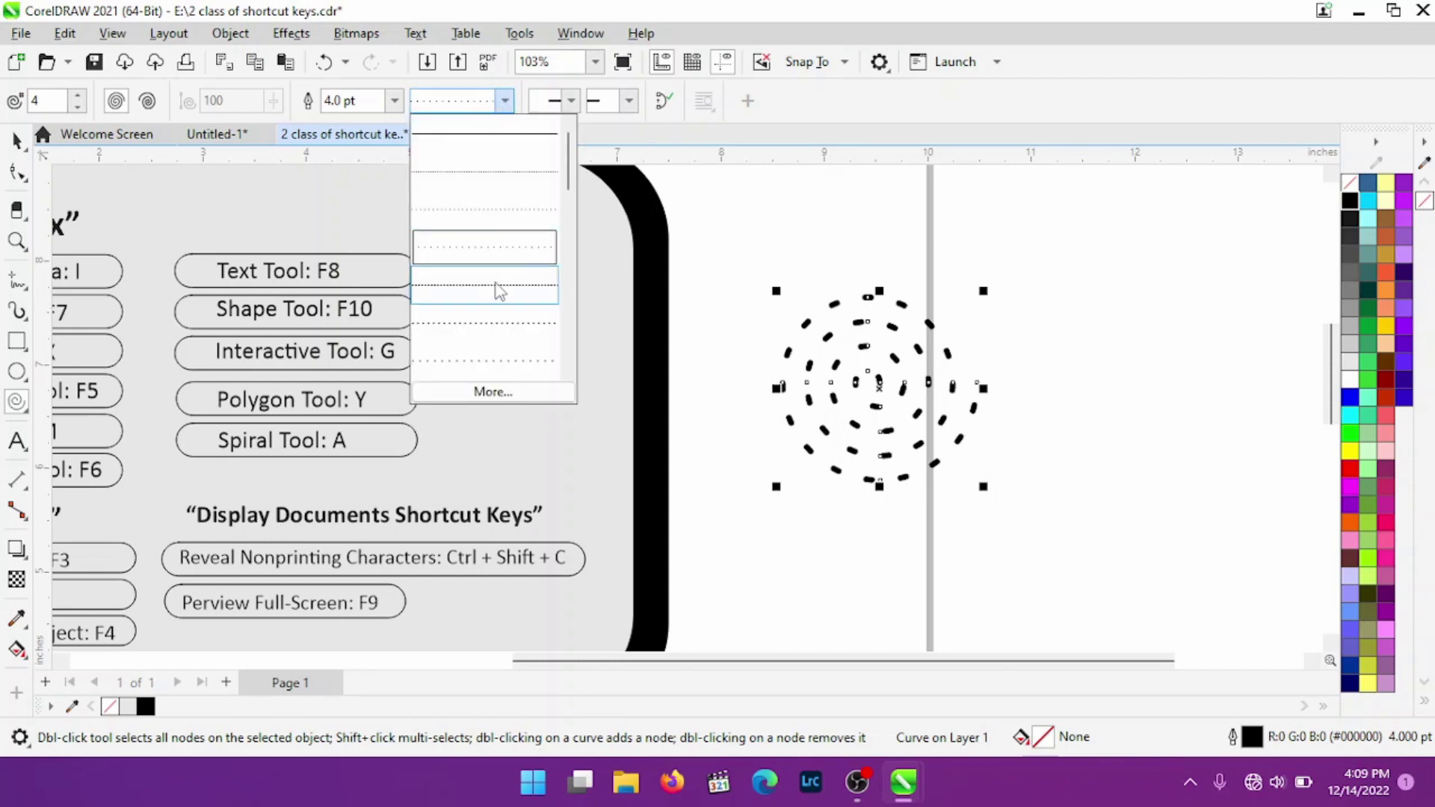
left_click(497, 356)
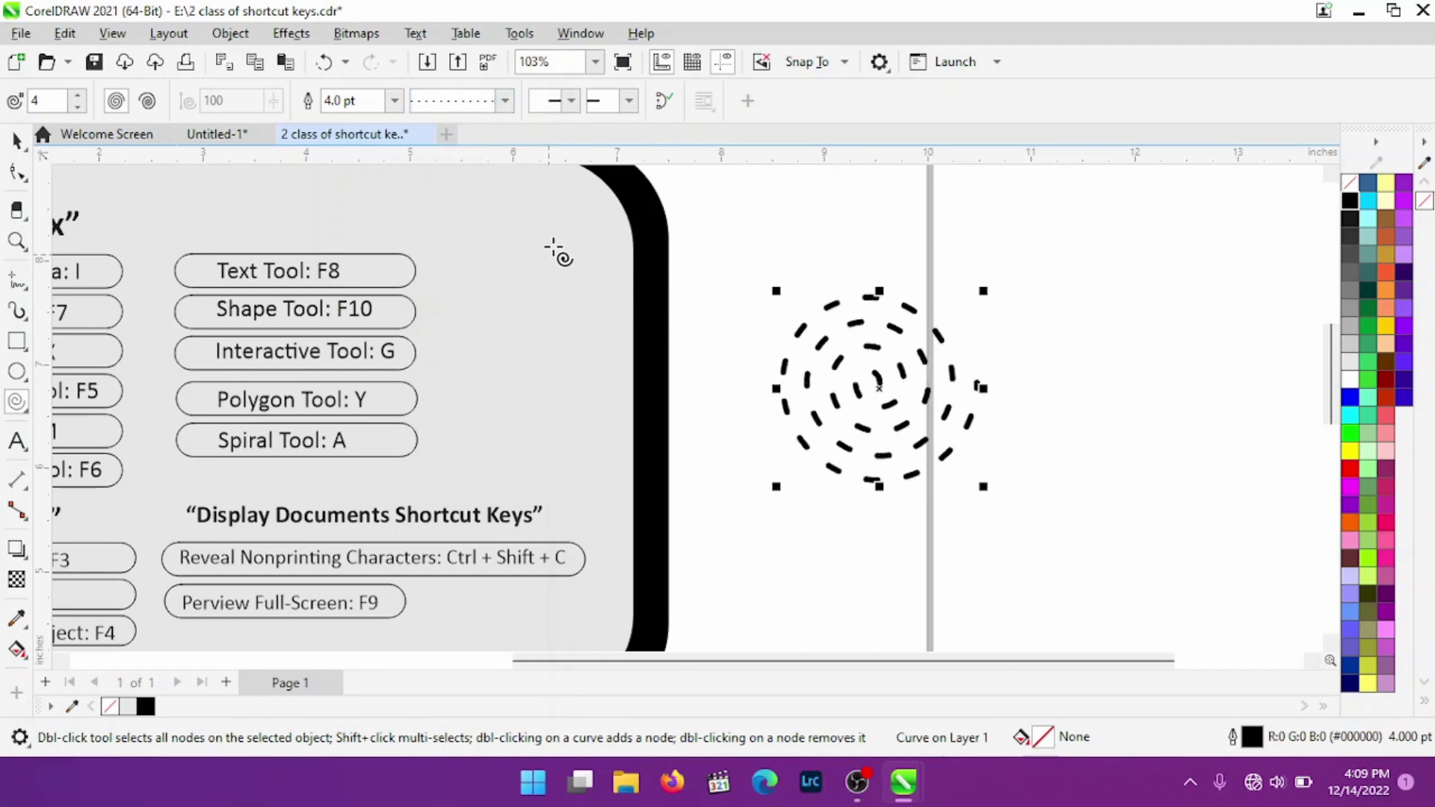
left_click(506, 100)
left_click(486, 250)
left_click(505, 100)
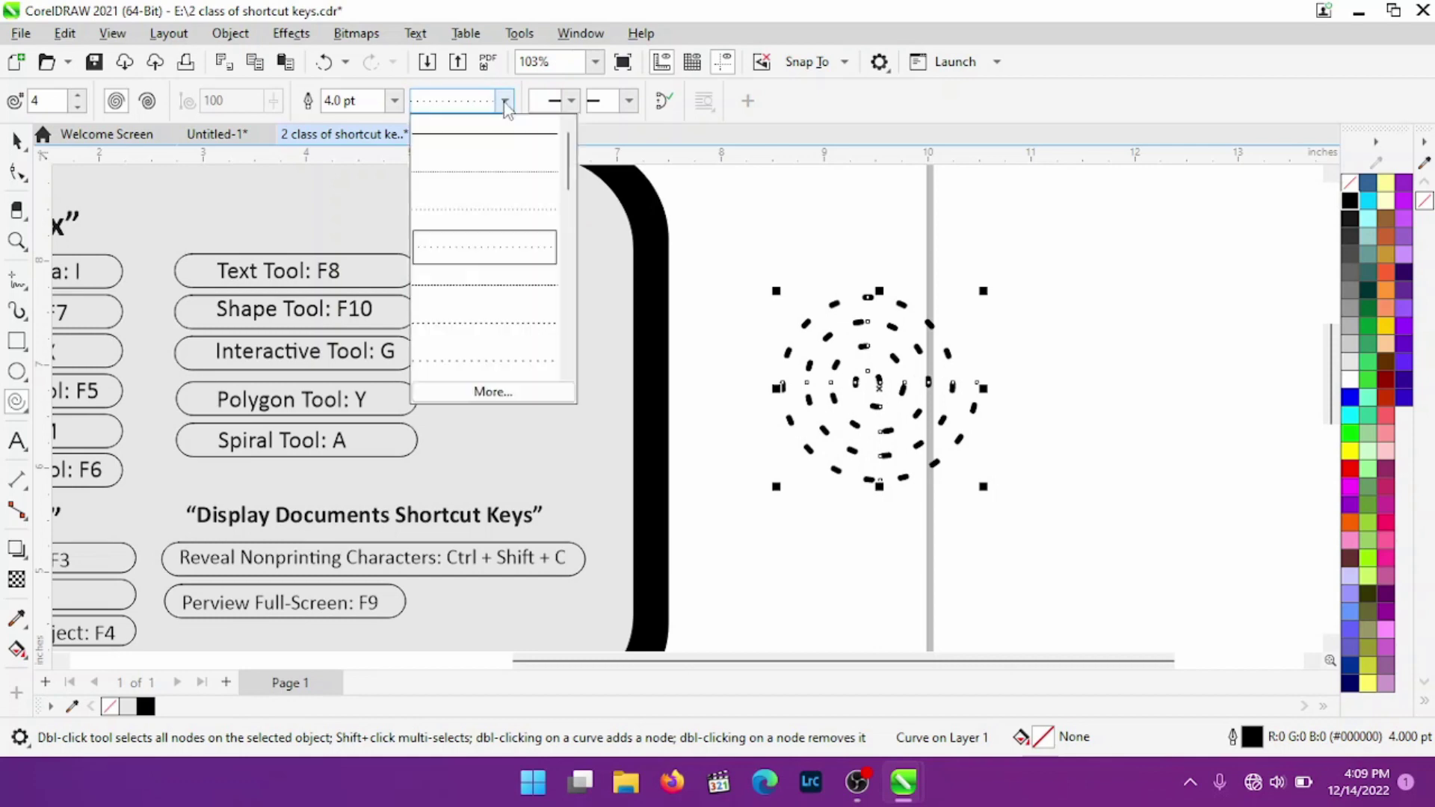
left_click(475, 168)
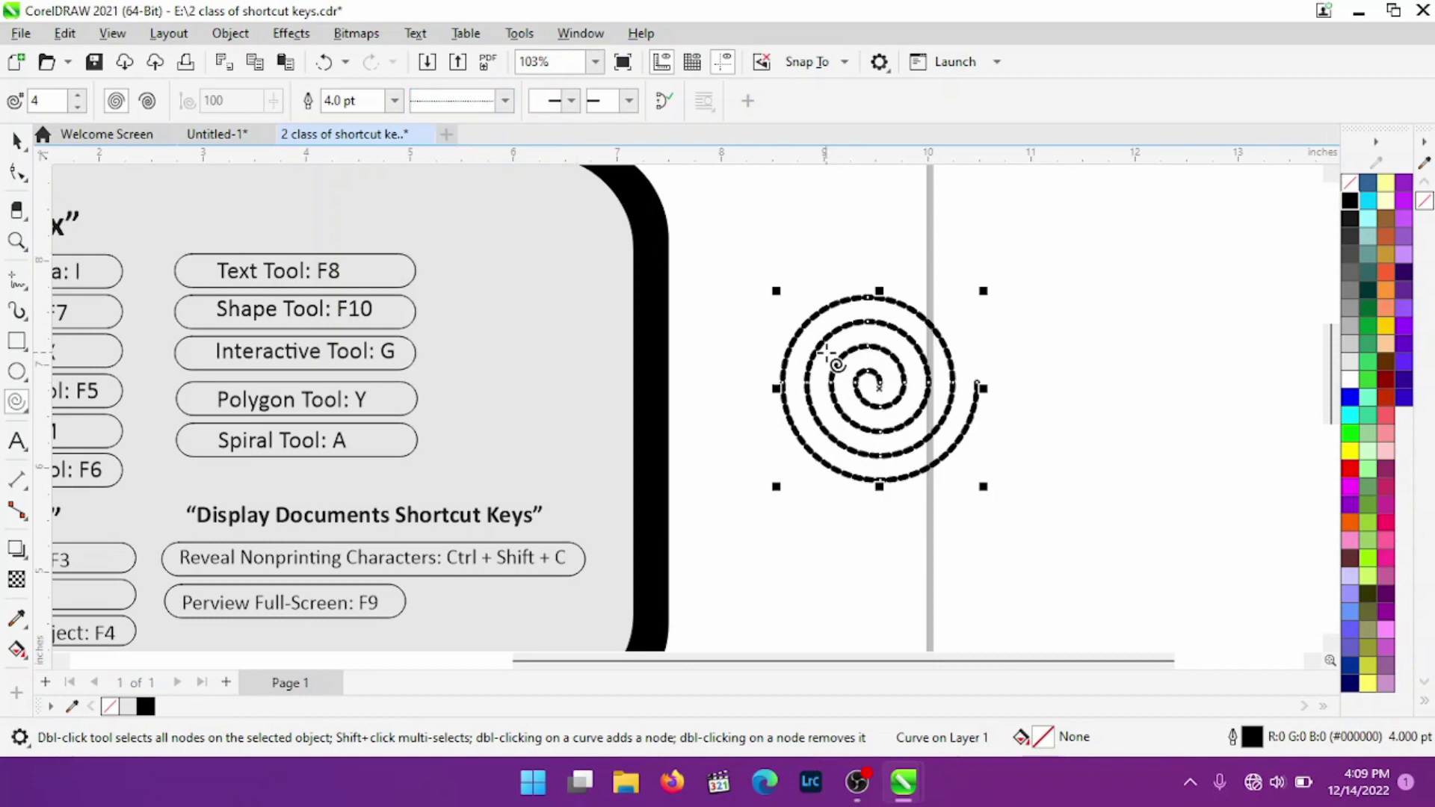
- Thicken the spiral's outline to 12.0 pt, then deselect and reselect the spiral
left_click(352, 100)
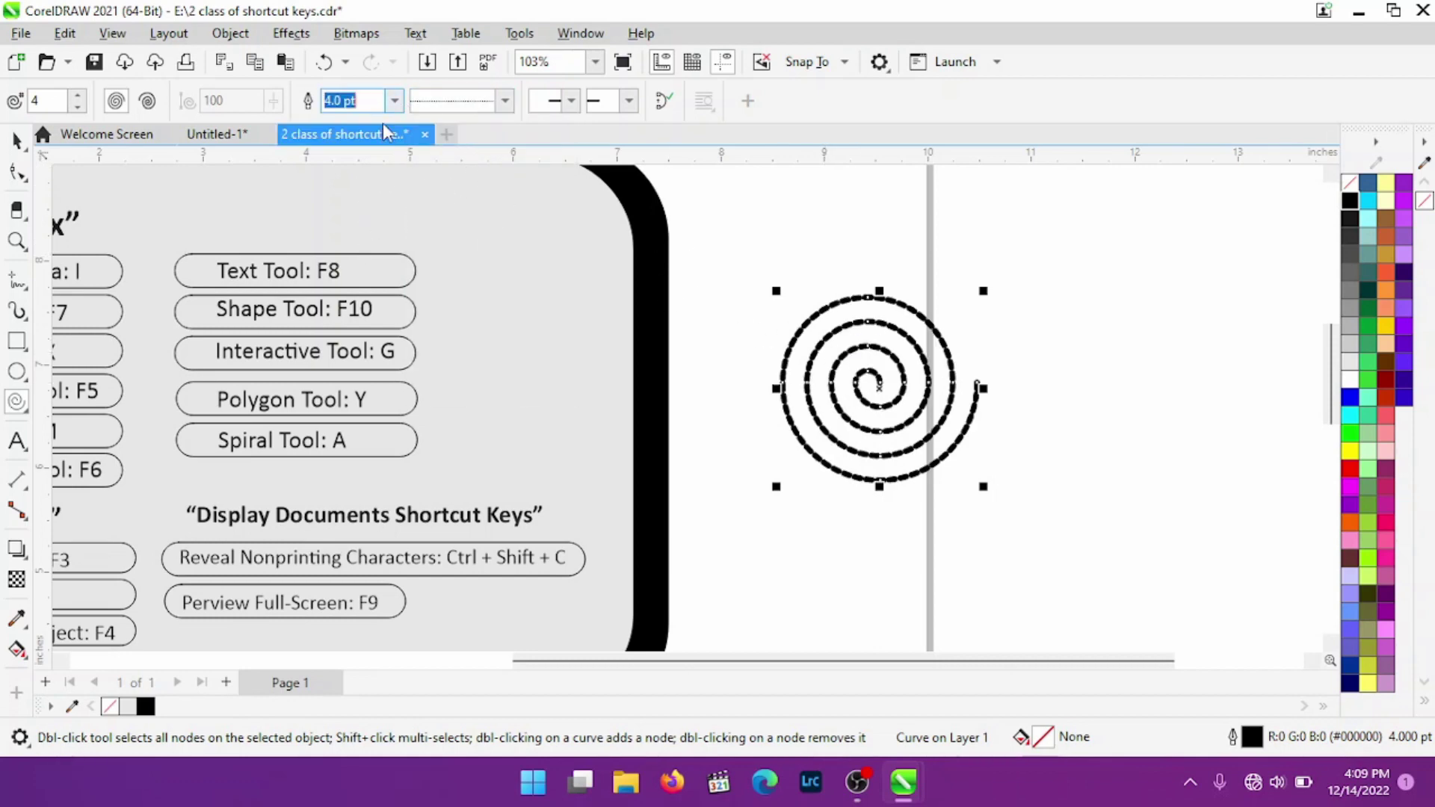
left_click(394, 100)
left_click(377, 293)
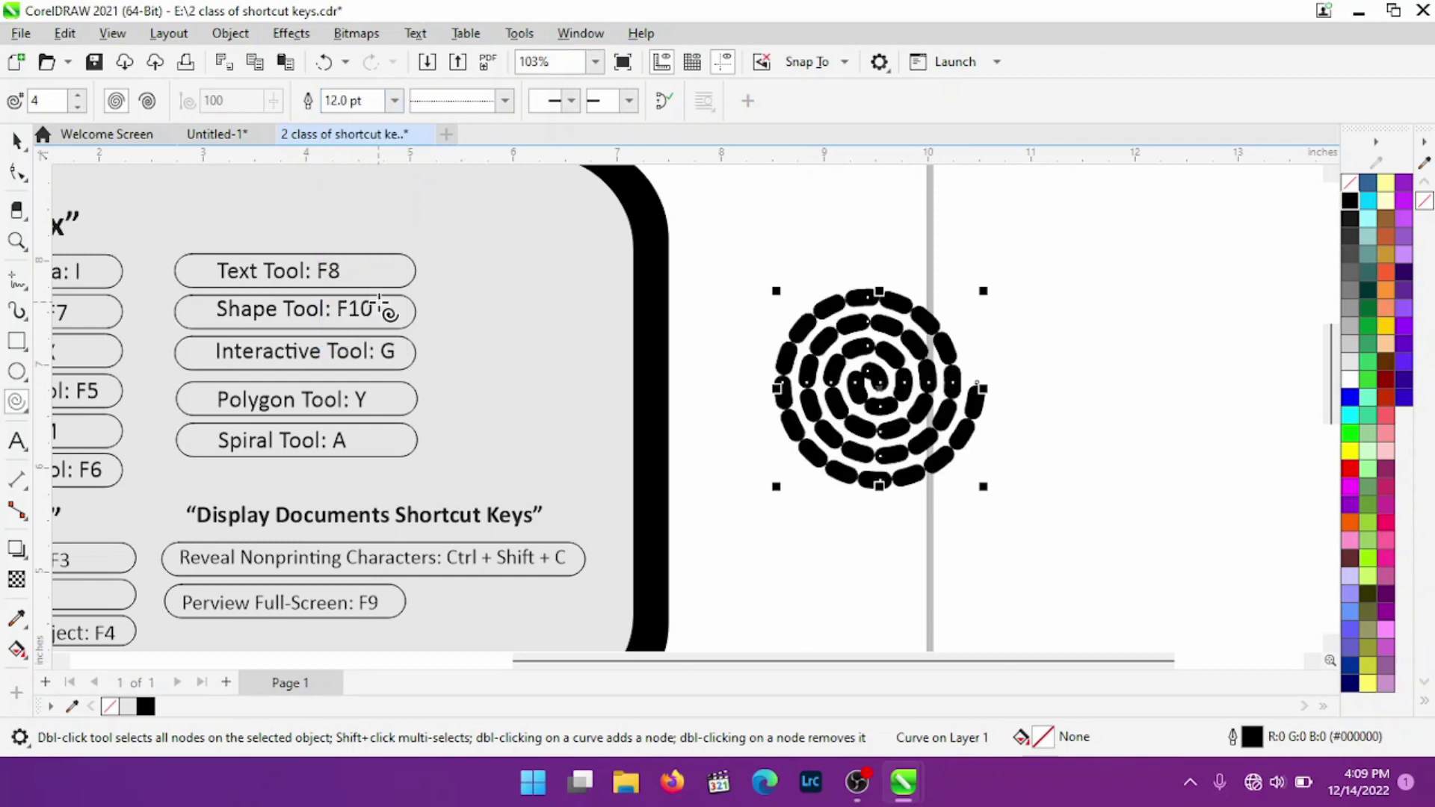
key("space")
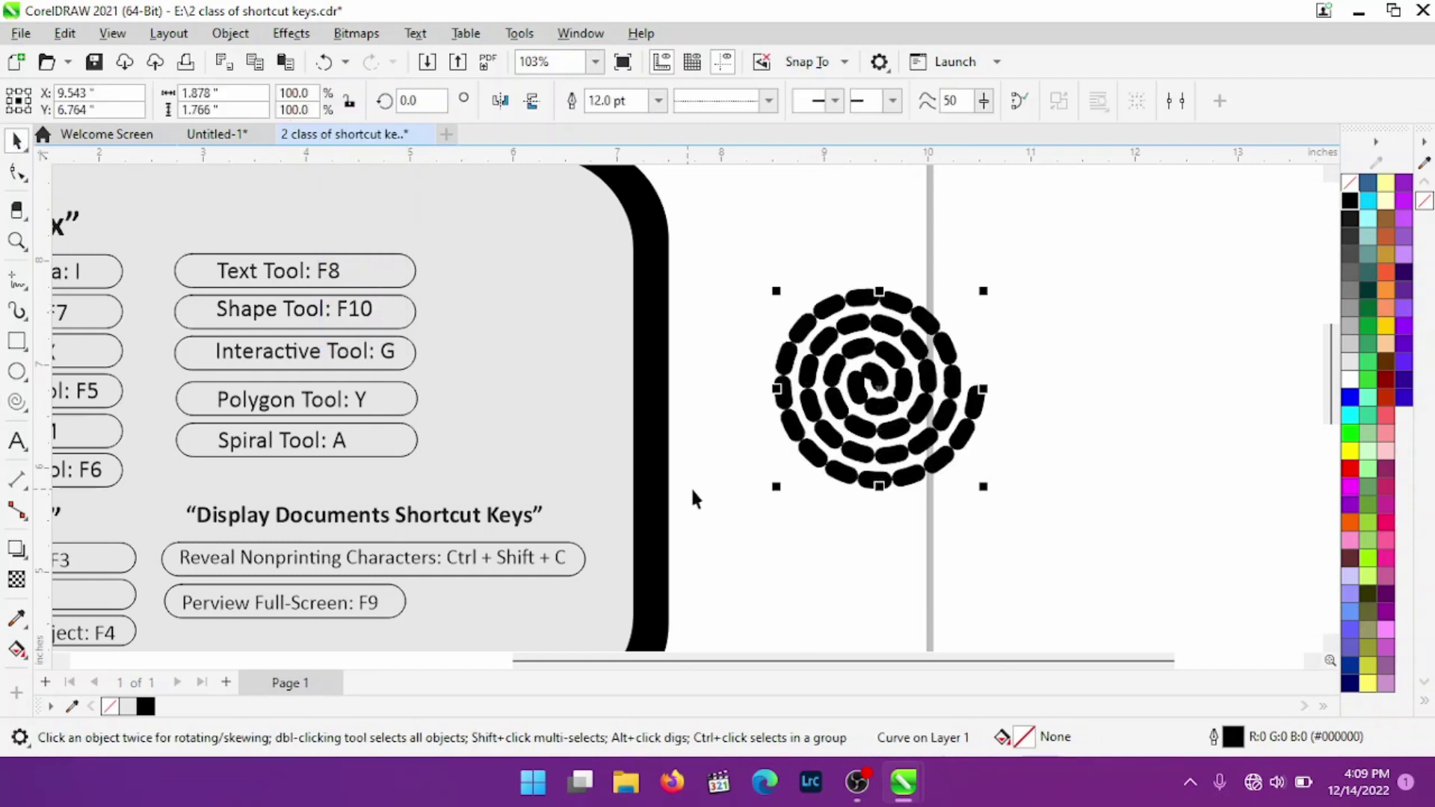
left_click(738, 428)
left_click(792, 410)
- Delete the spiral and zoom out to see the whole page
key("Delete")
scroll(580, 474, "down", 3)
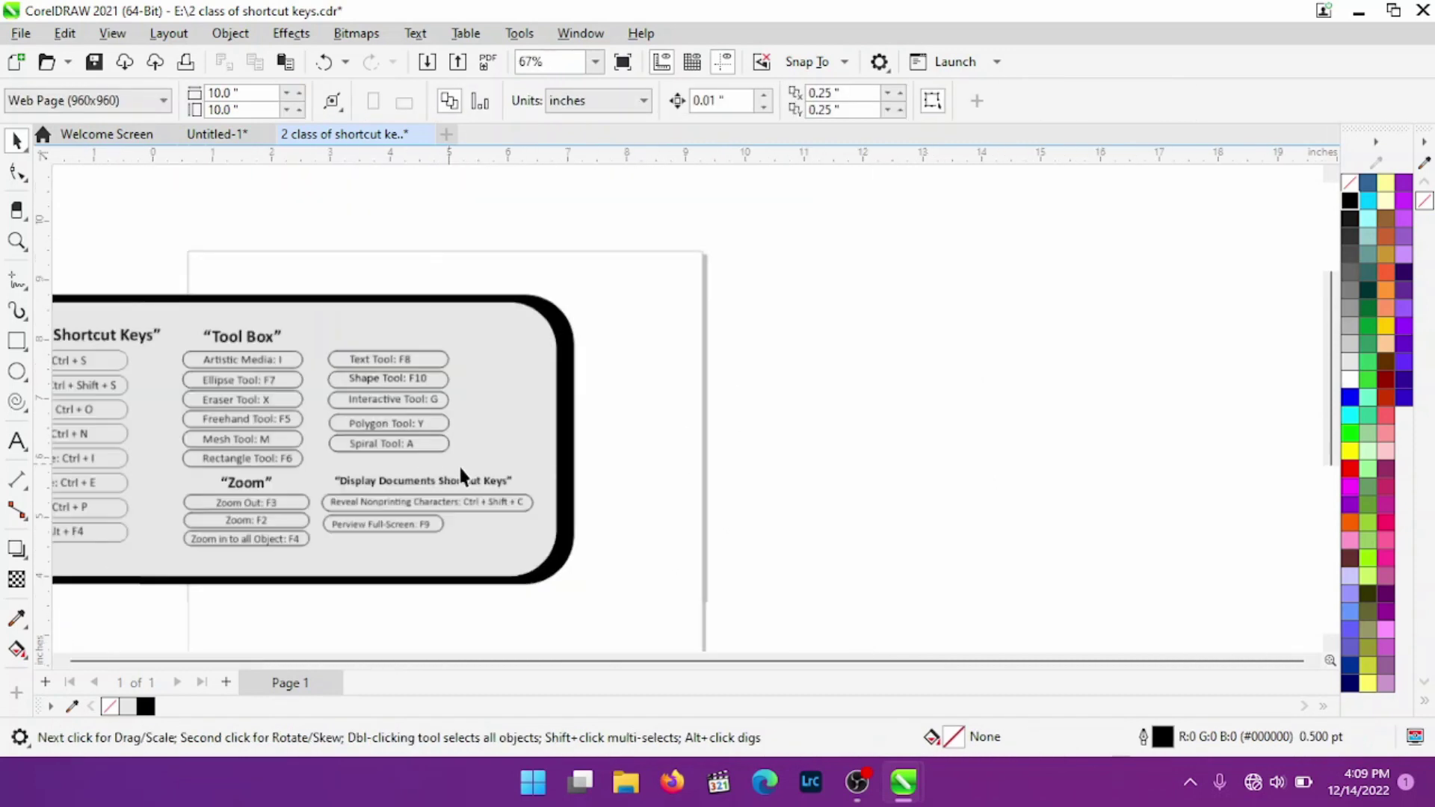
scroll(461, 473, "down", 1)
scroll(394, 447, "down", 3)
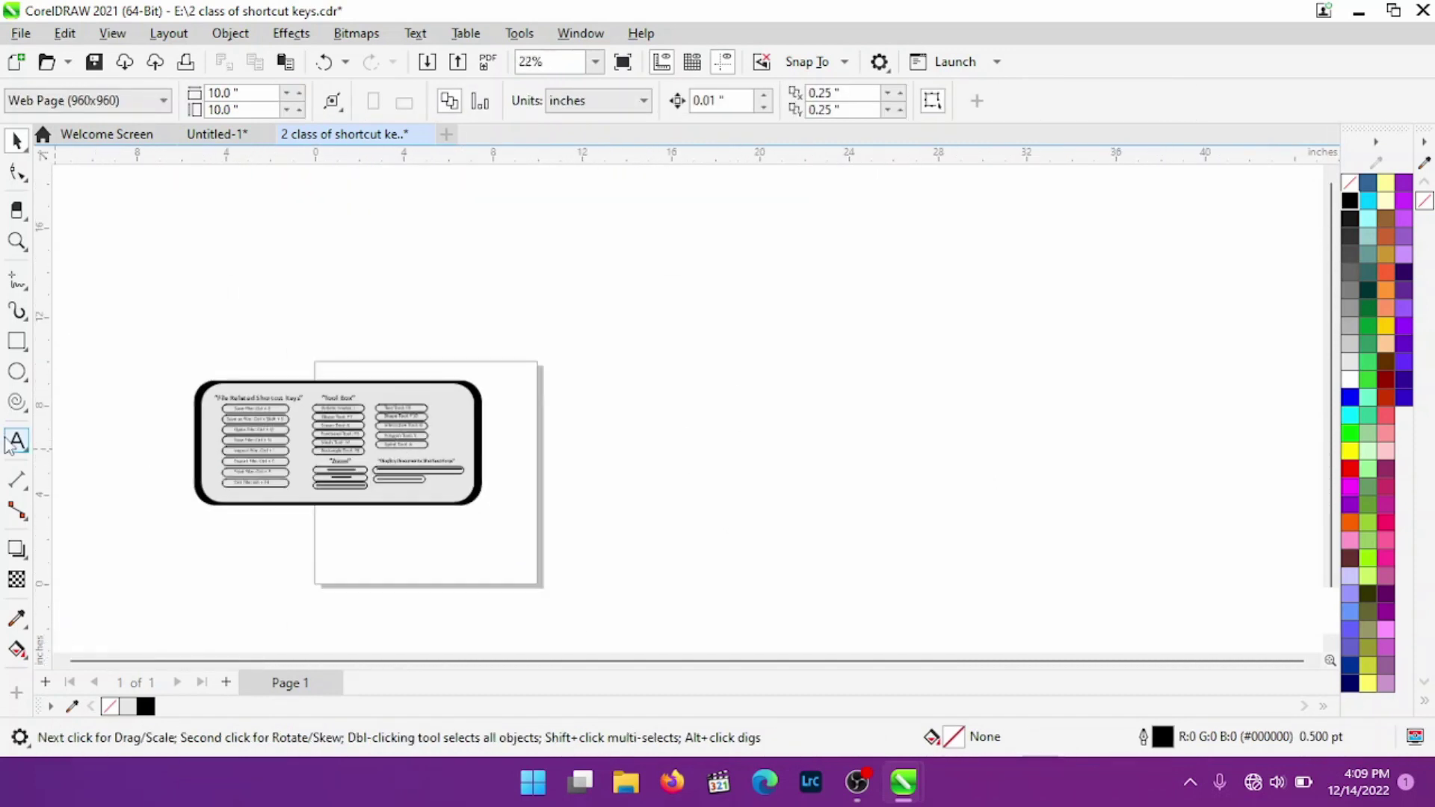
- Marquee-zoom with the Zoom tool (Z) so the shortcut-keys card fills the view
key("z")
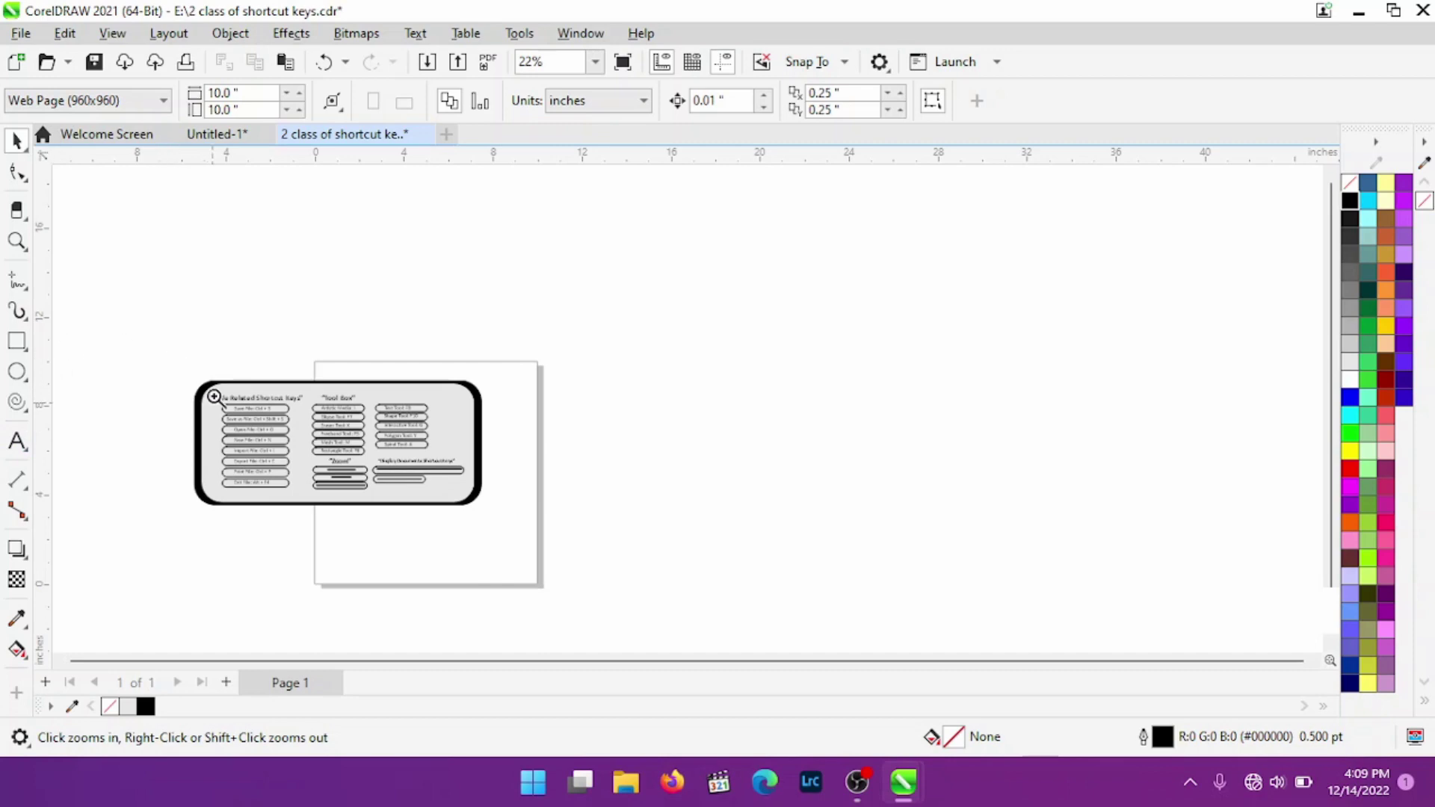
left_click_drag(195, 379, 367, 465)
left_click_drag(487, 504, 482, 511)
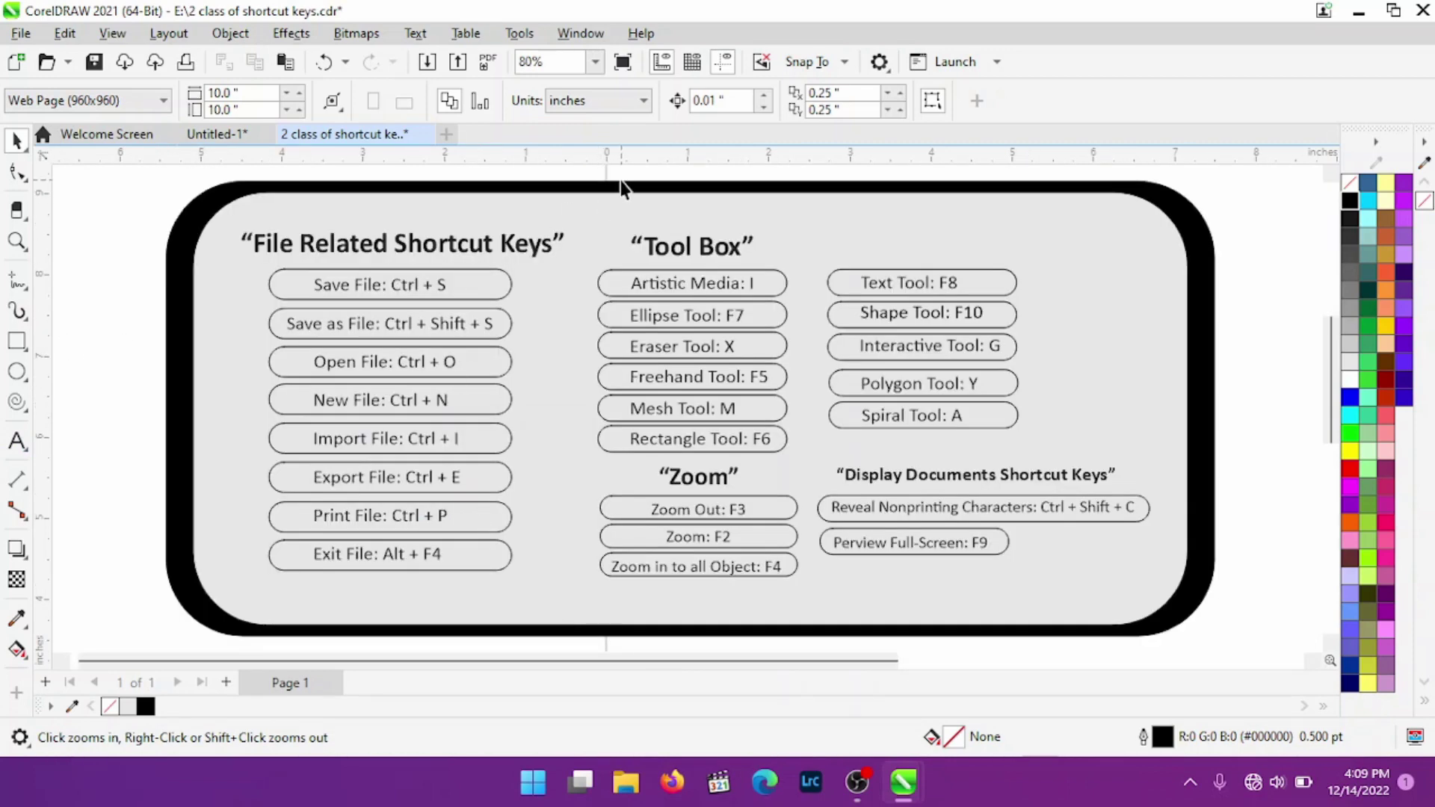
key("F10")
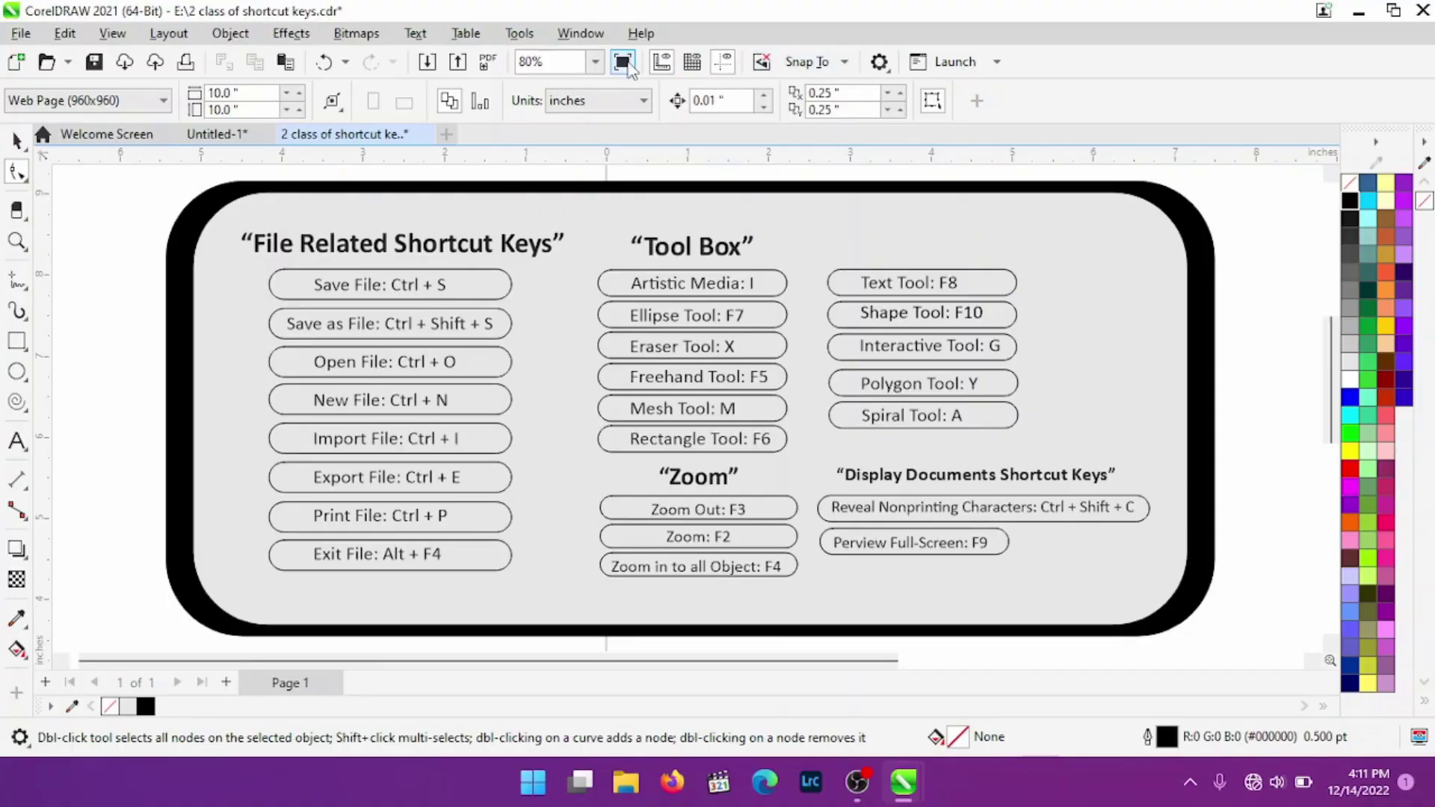
- Preview the card full-screen, then minimize CorelDRAW to the Windows desktop
left_click(625, 62)
left_click(1362, 9)
right_click(993, 98)
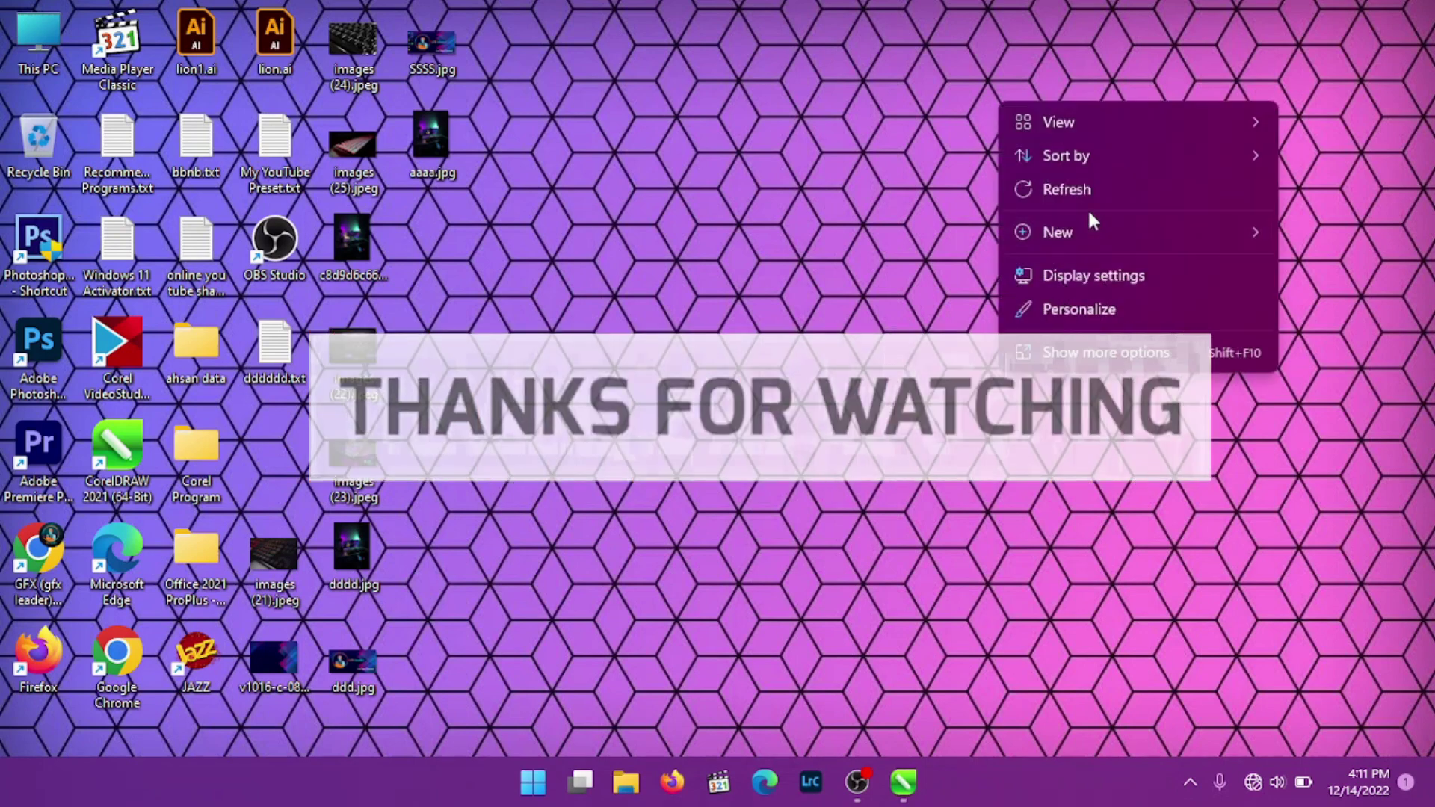